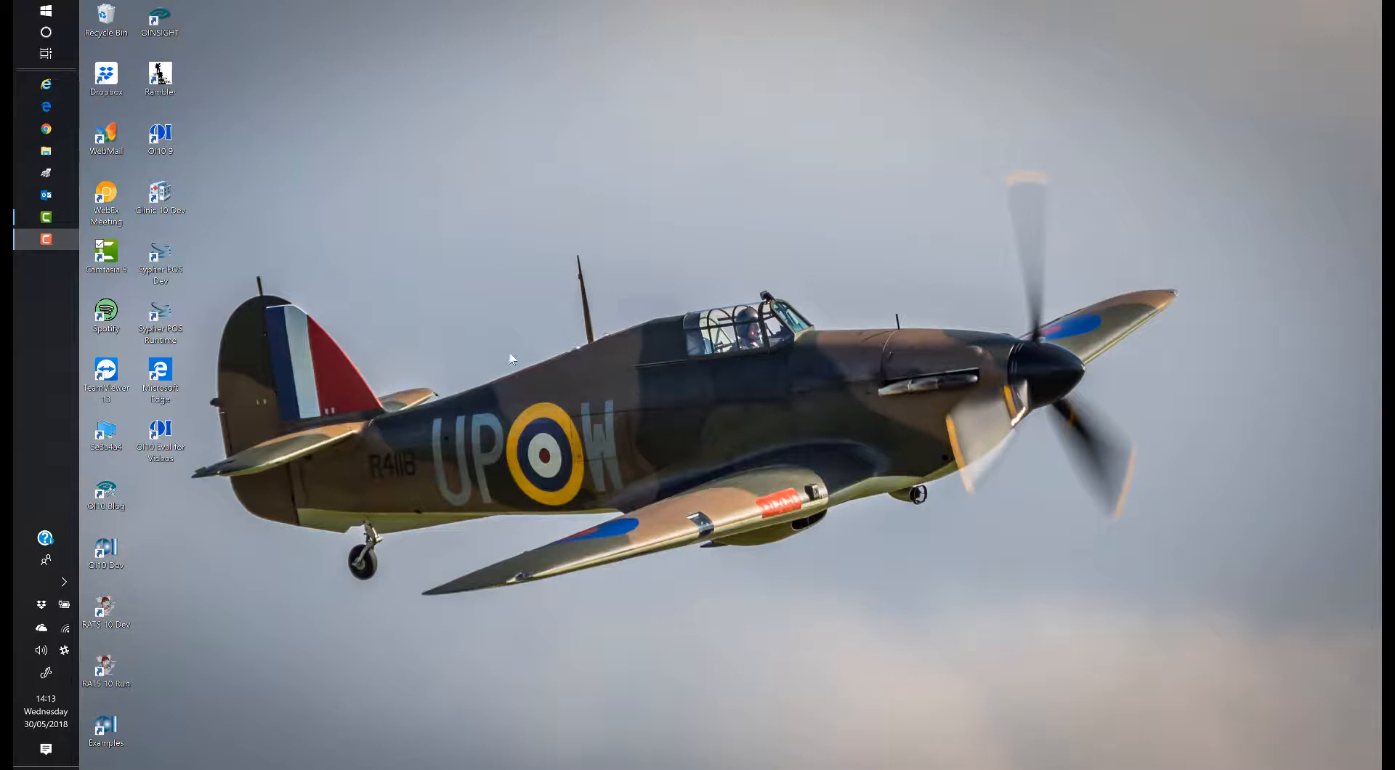
Step: Launch the OI10 evaluation, sign into SYSPROG with its password, and bring up File > New
left_click(167, 444)
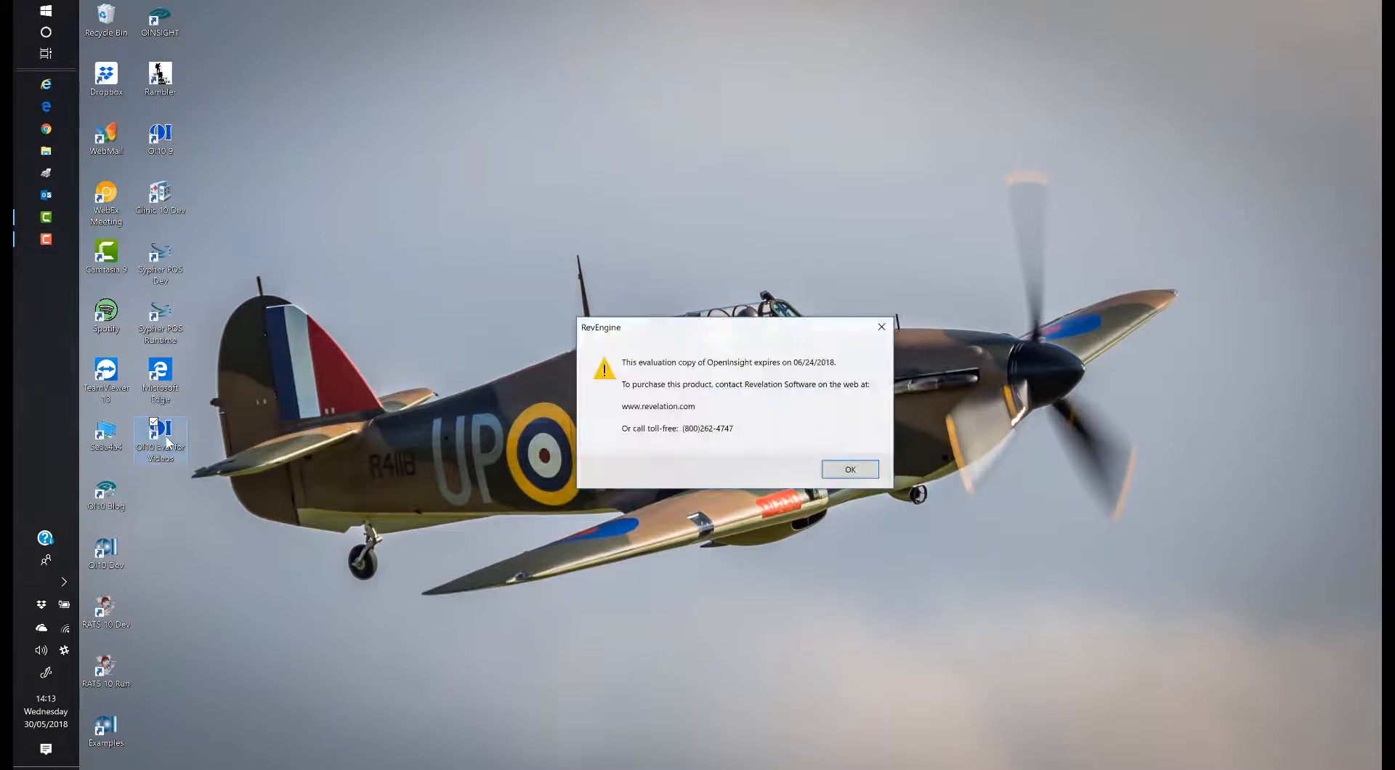
left_click(846, 471)
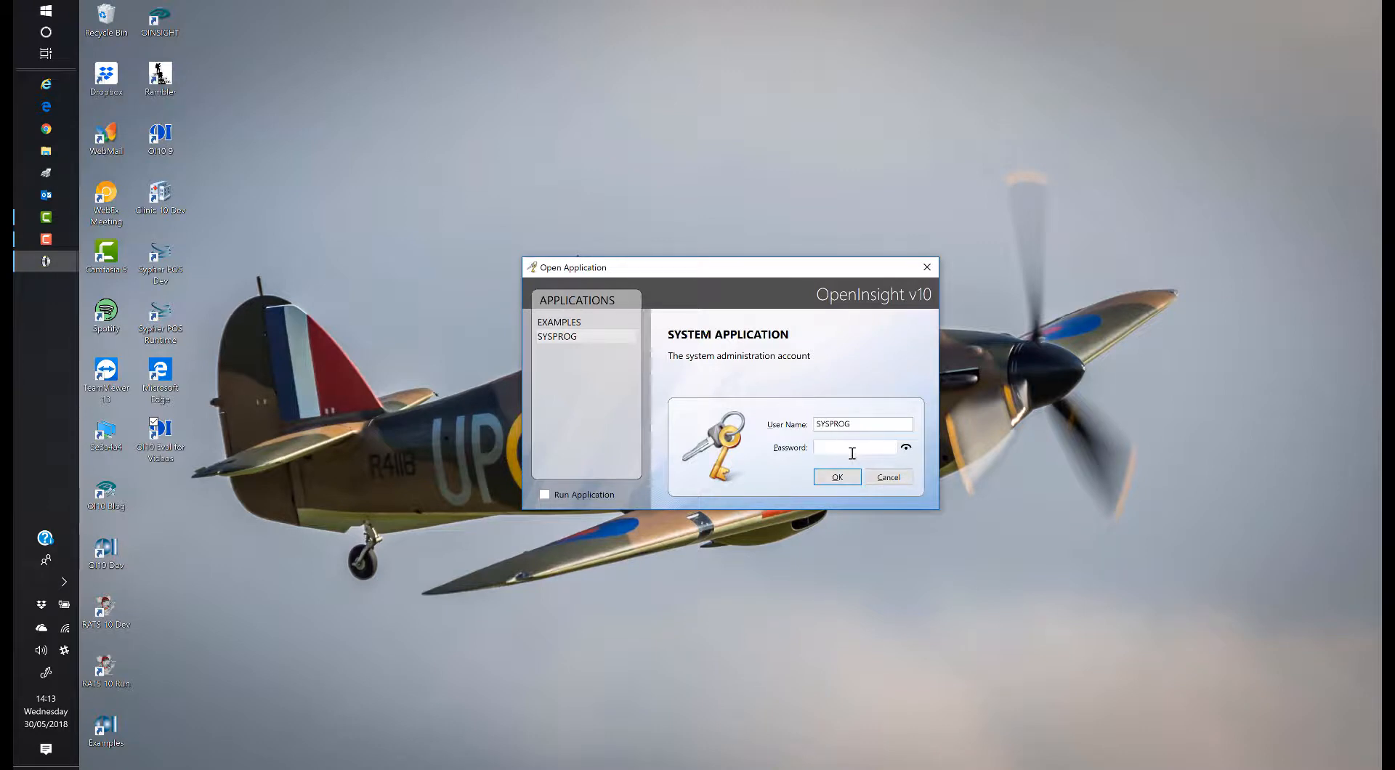
type("YSPROG")
left_click(843, 481)
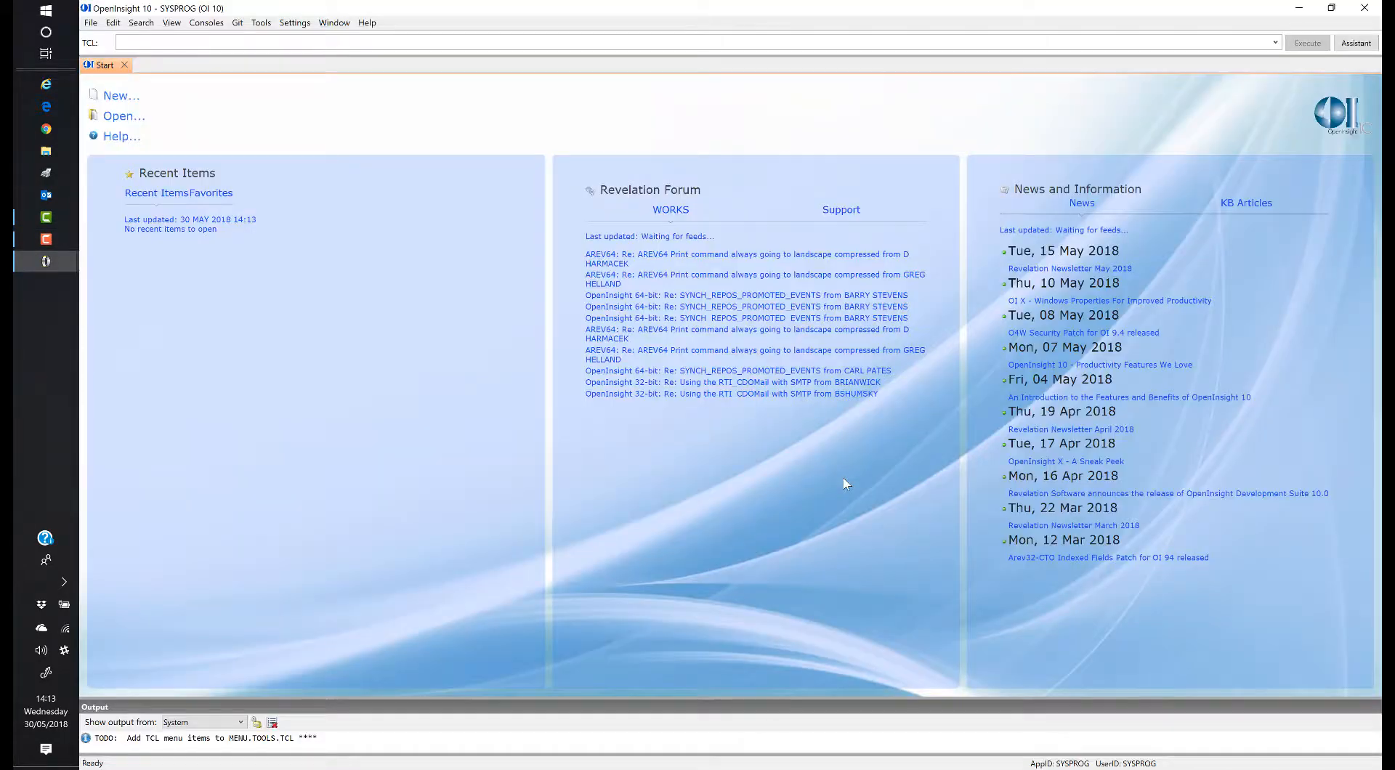
left_click(90, 24)
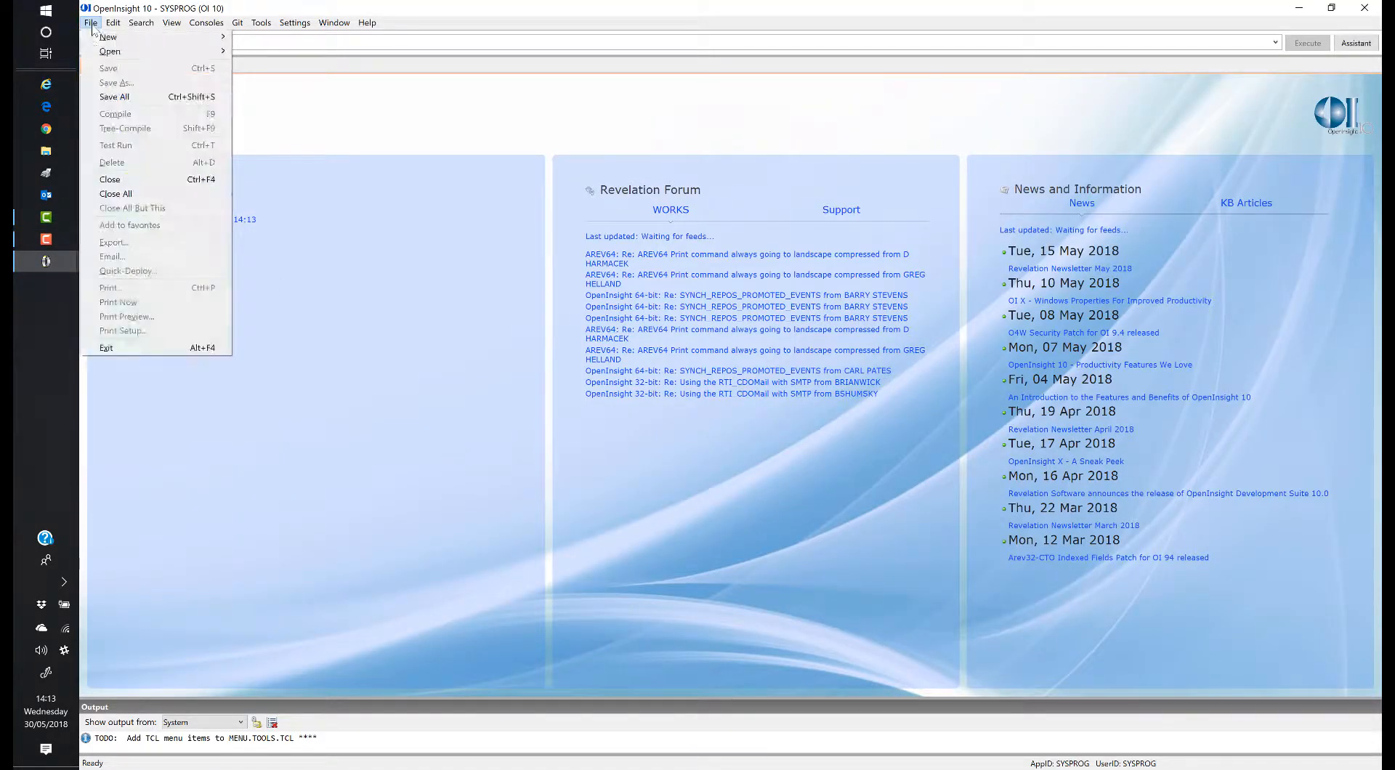
mouse_move(107, 40)
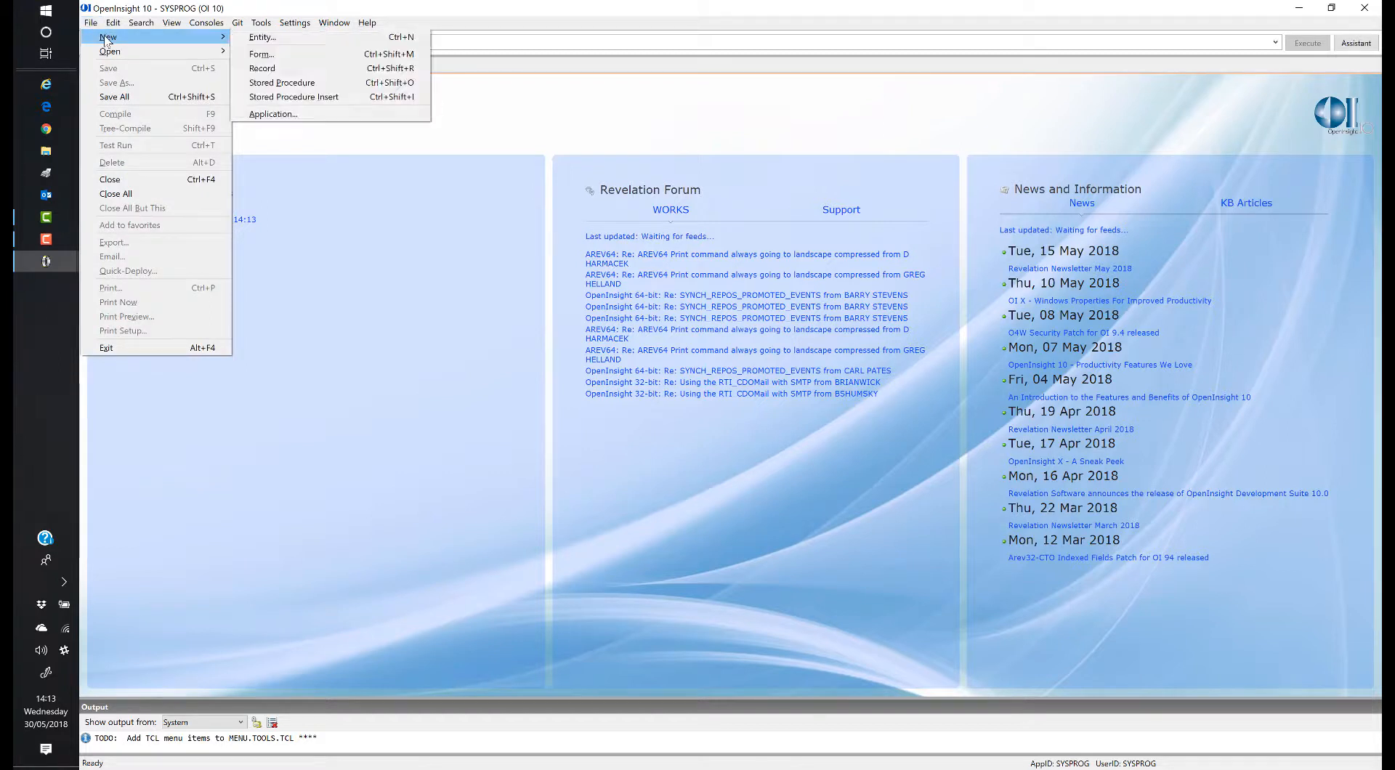
Step: Name the new application CLINIC, set and confirm its password, and title it 'Clinic Tutorial Application'
left_click(312, 115)
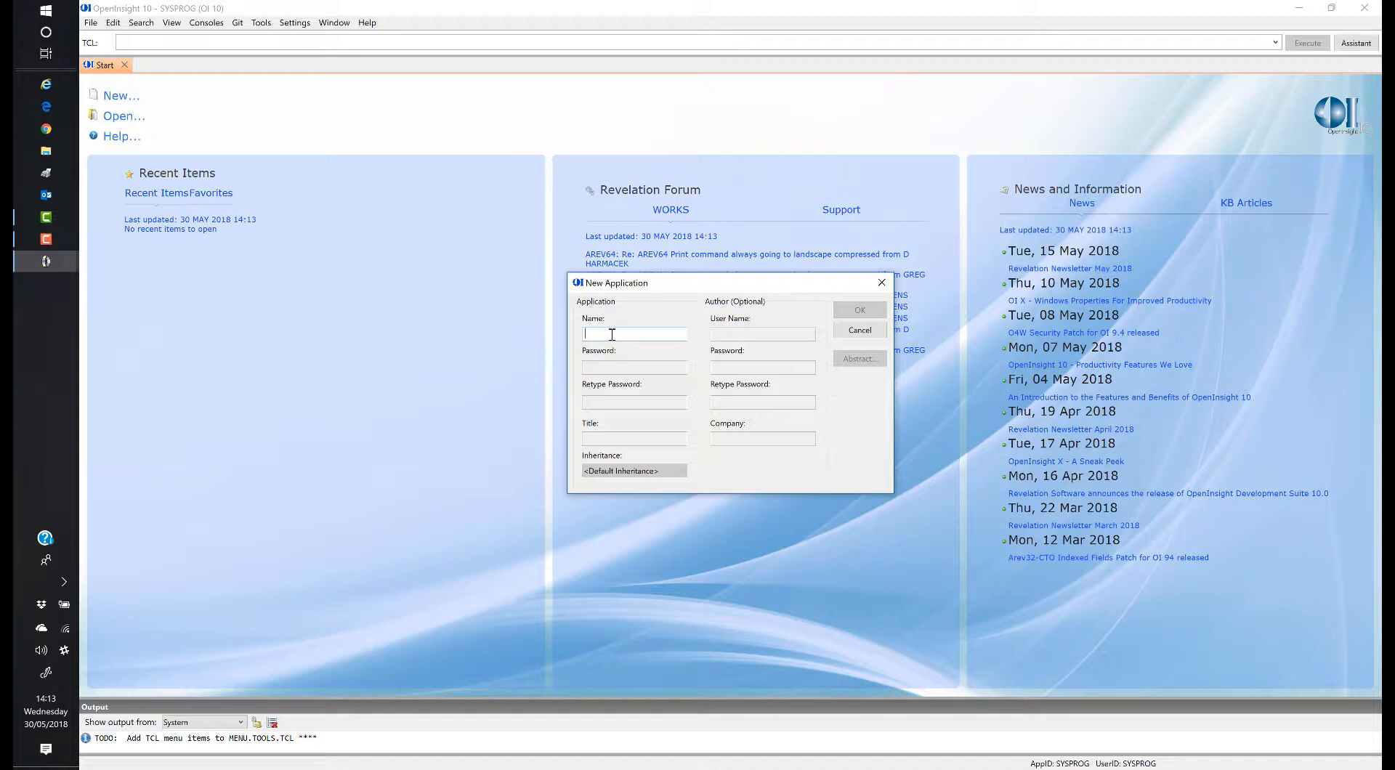
type("C")
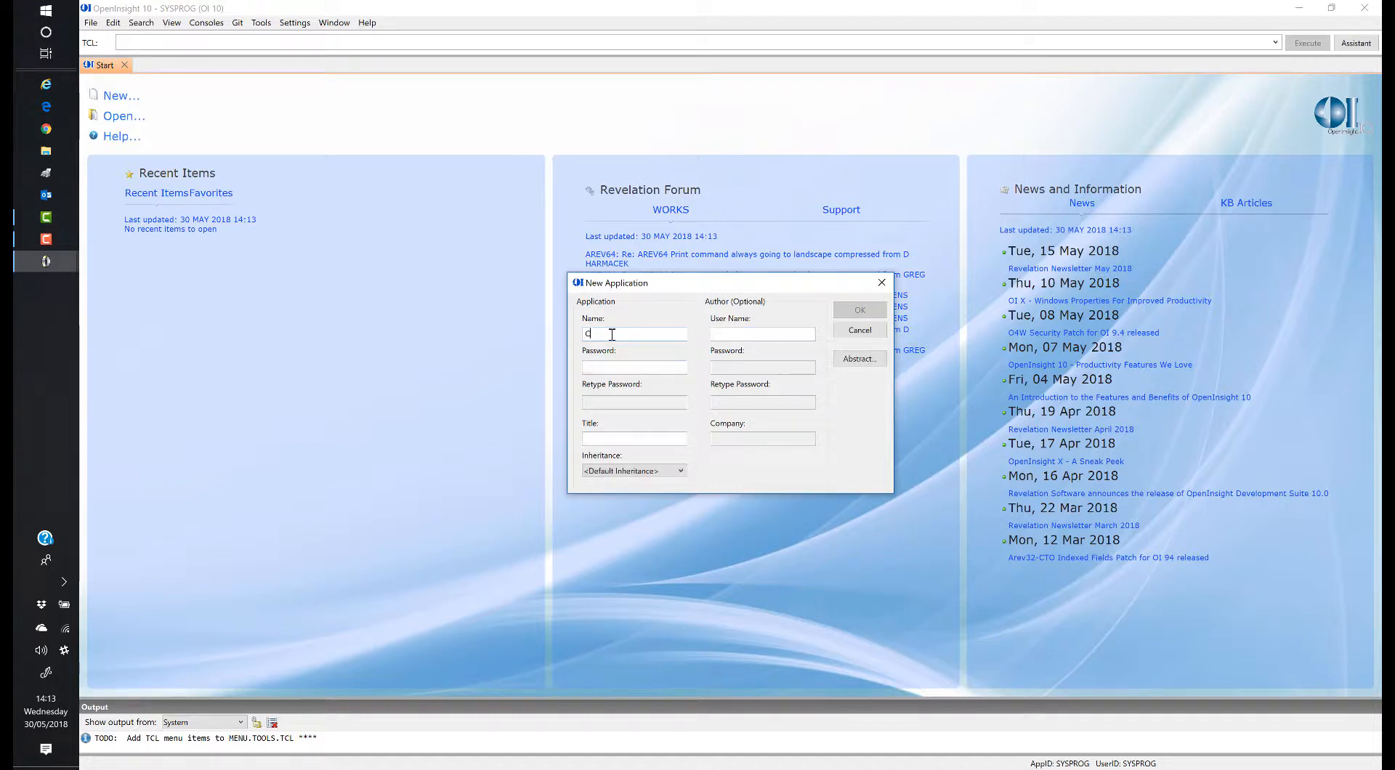
type("LINIC")
left_click(639, 368)
type("****")
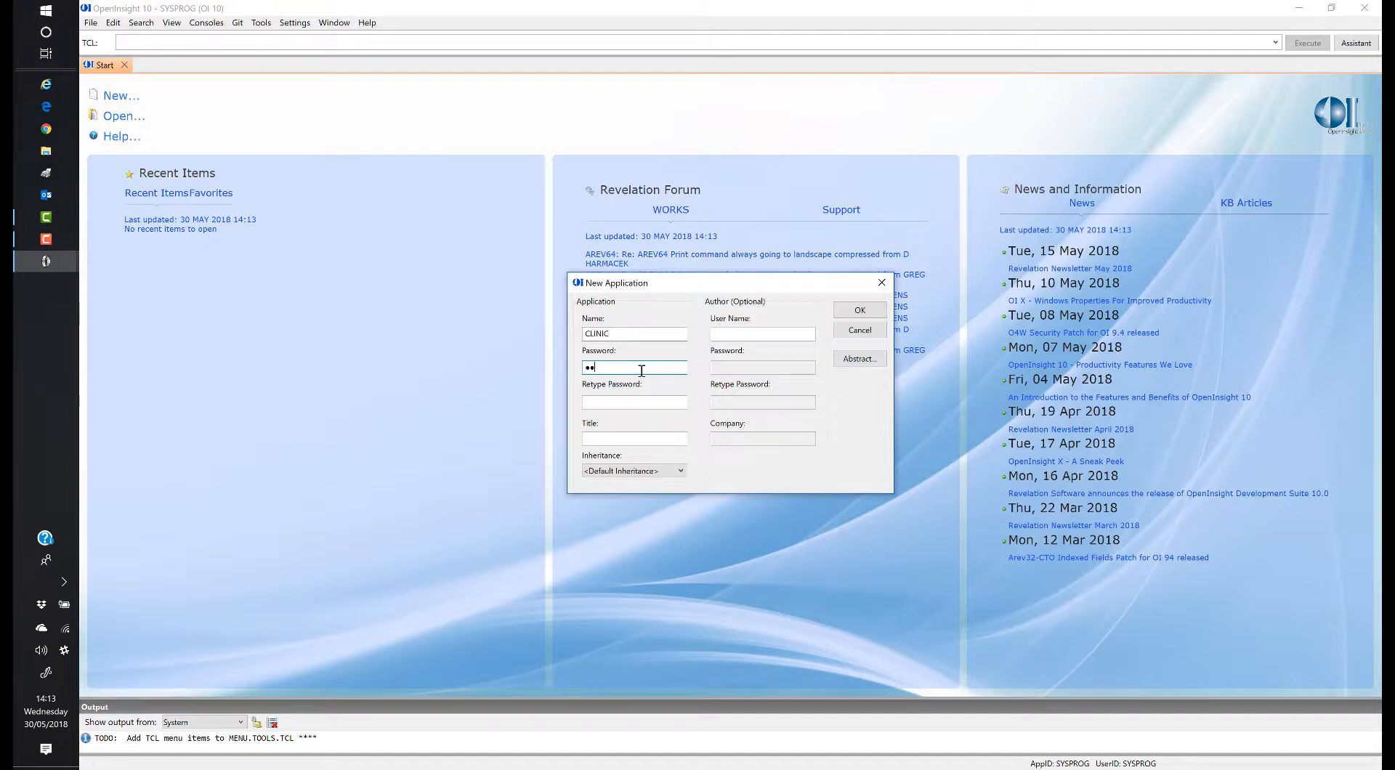
type("*****")
left_click(646, 404)
type("***")
key("BackSpace")
type("********7")
key("Tab")
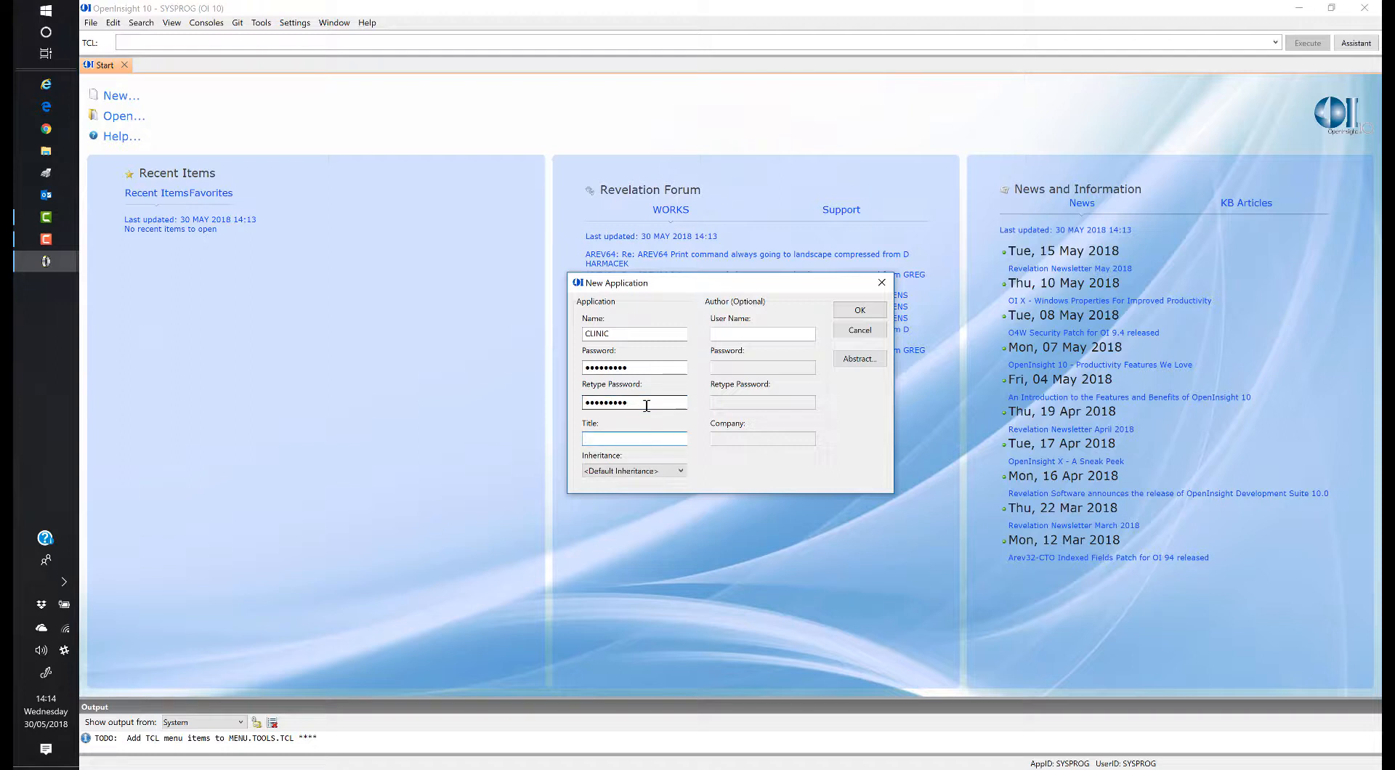
type("Clinic Tutorial Appliucation")
key("BackSpace")
Step: Keep the default inheritance and enter the author's user name, password and company Revelation Software
left_click(643, 473)
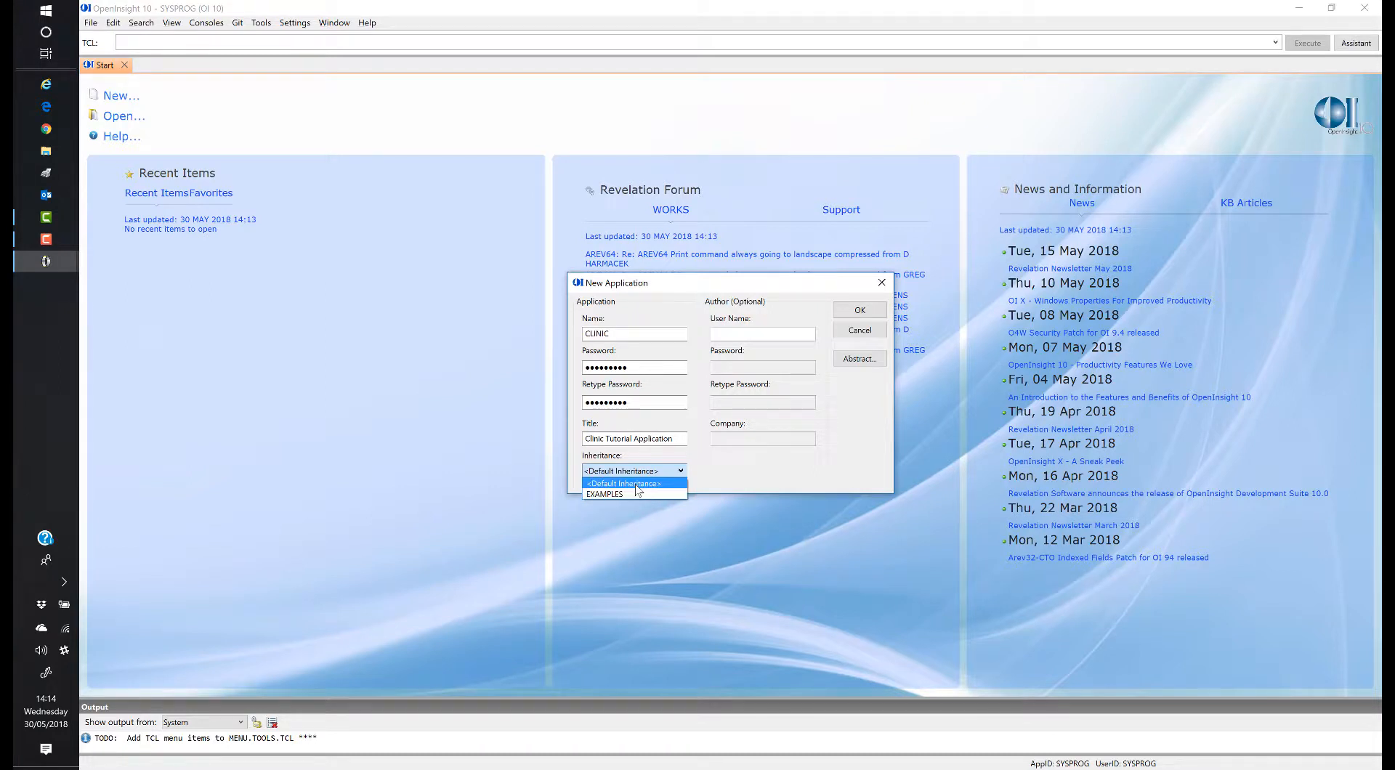
left_click(629, 483)
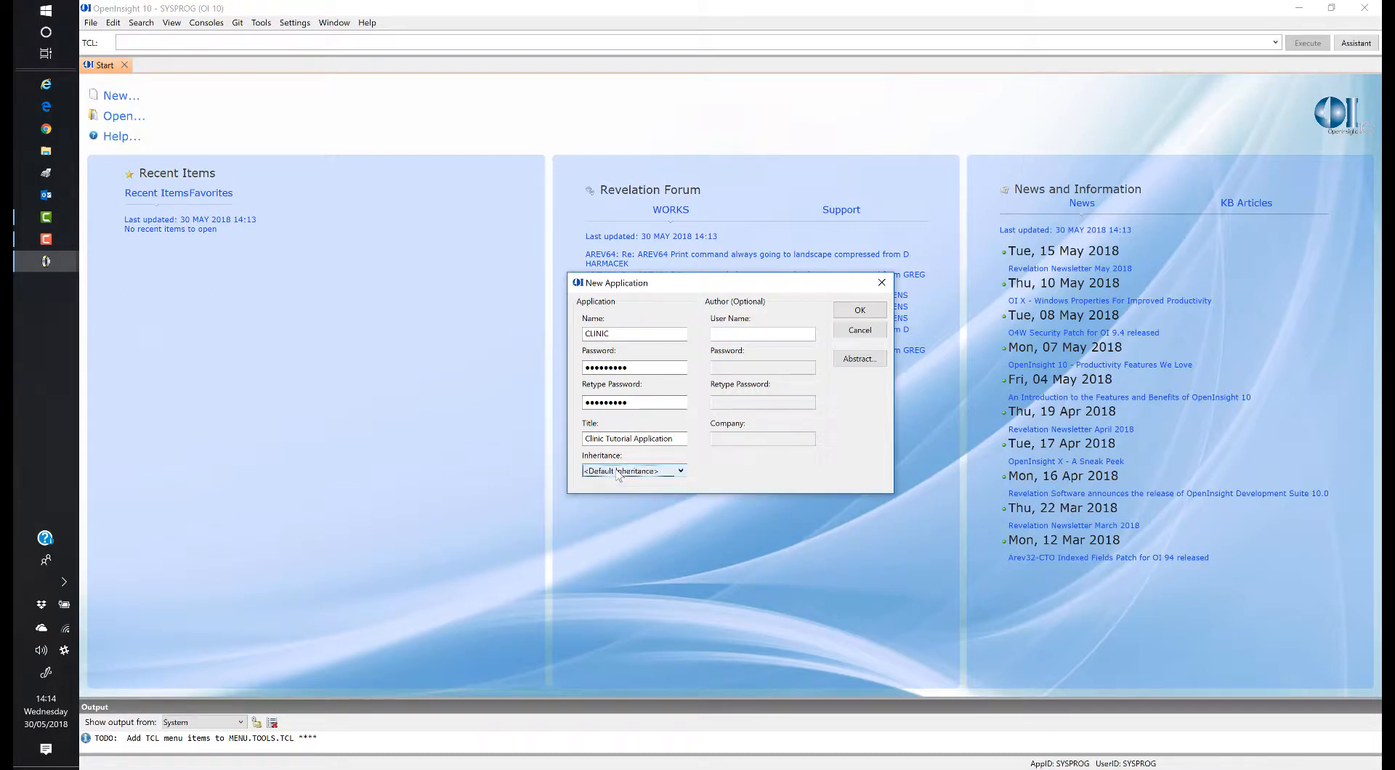
left_click(749, 333)
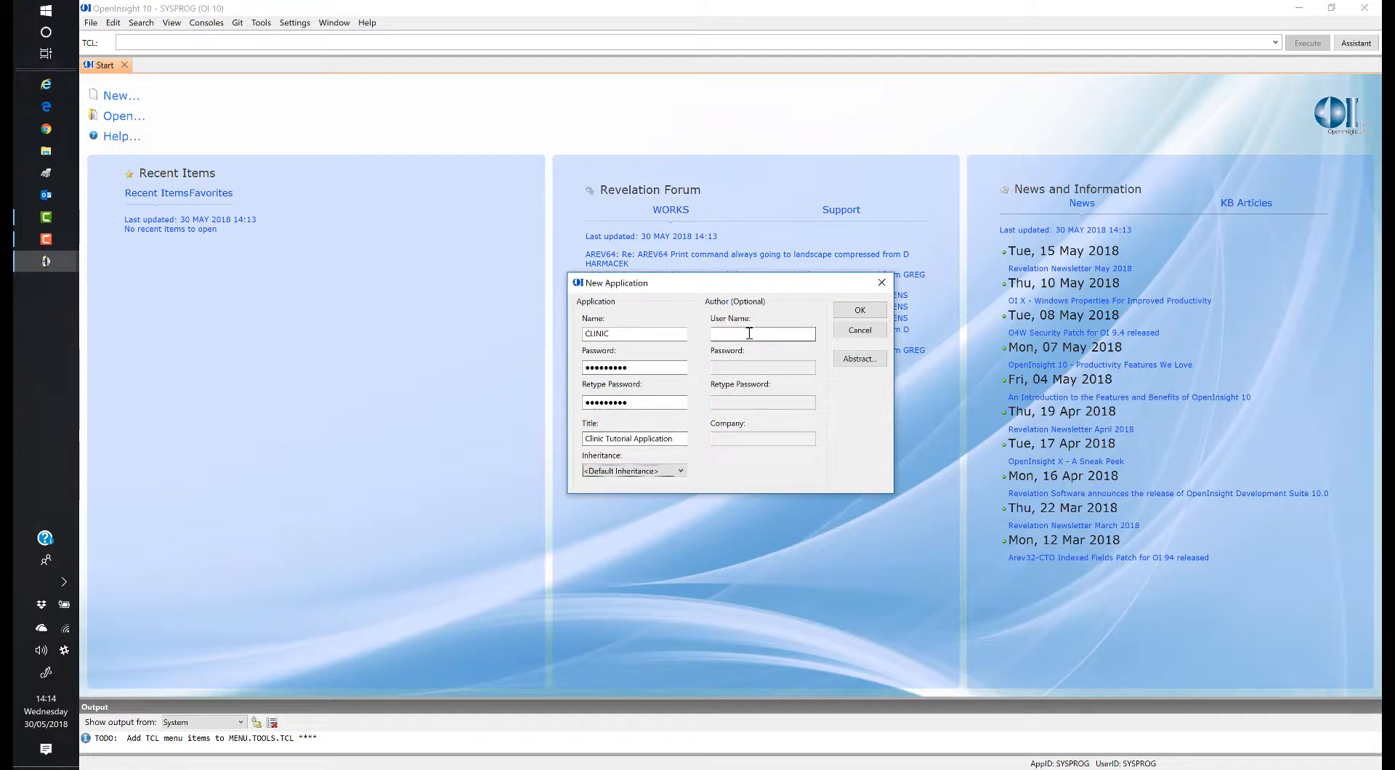
type("MARTYN")
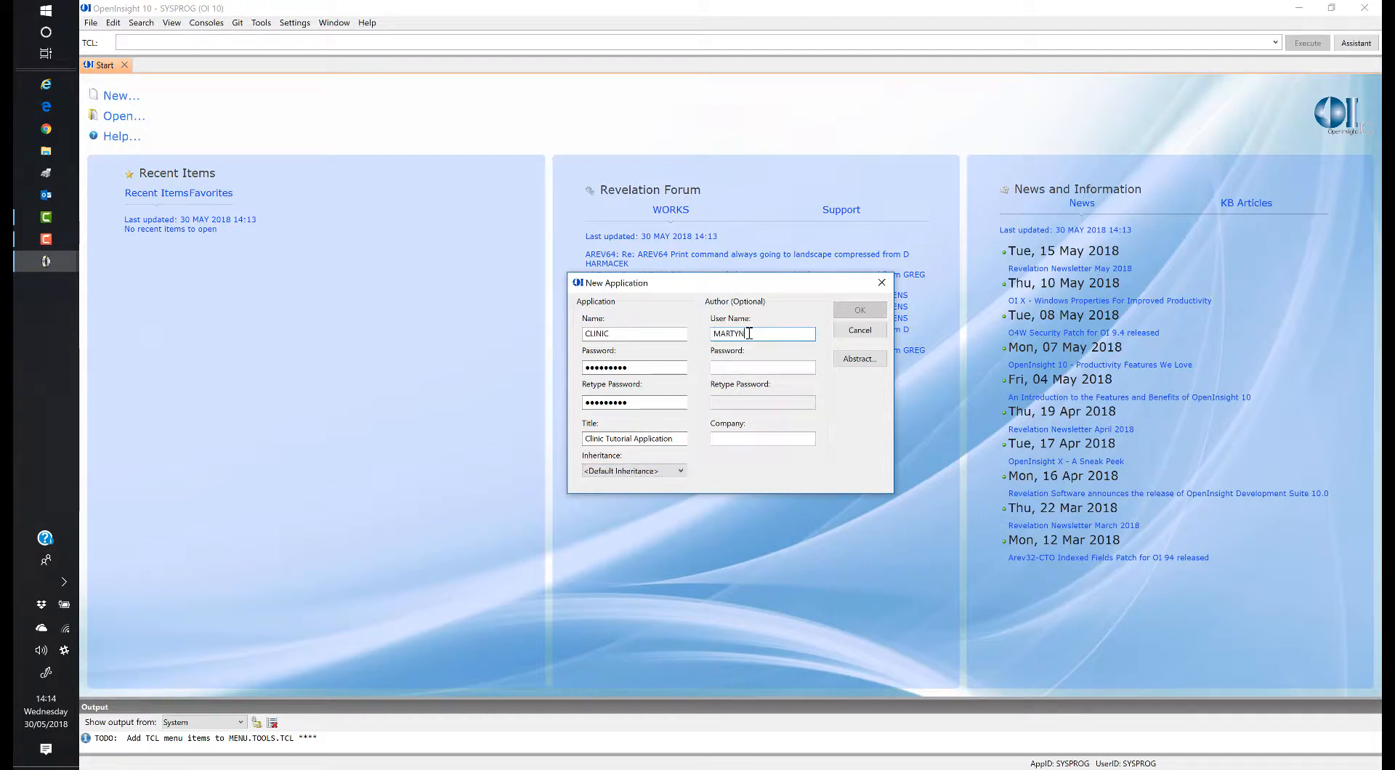
key("Tab")
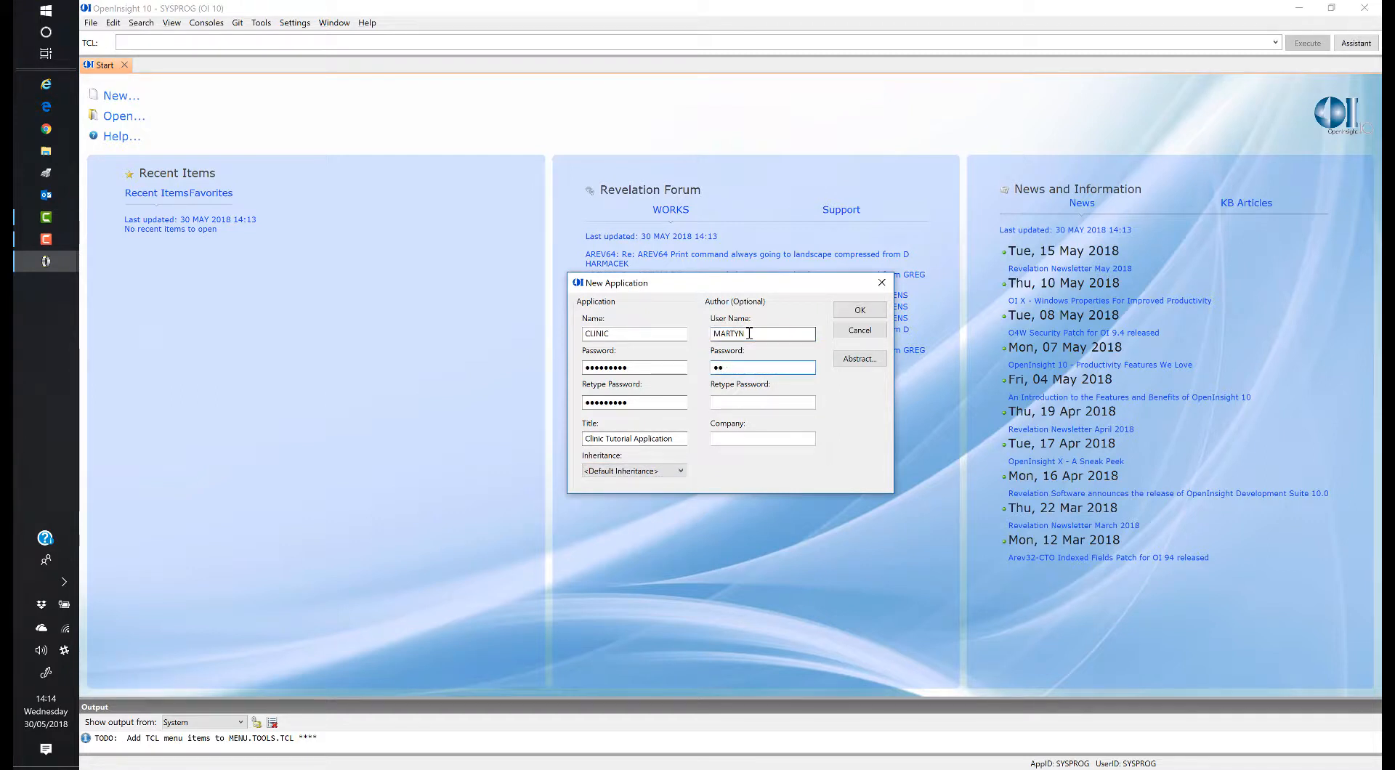
key("Tab")
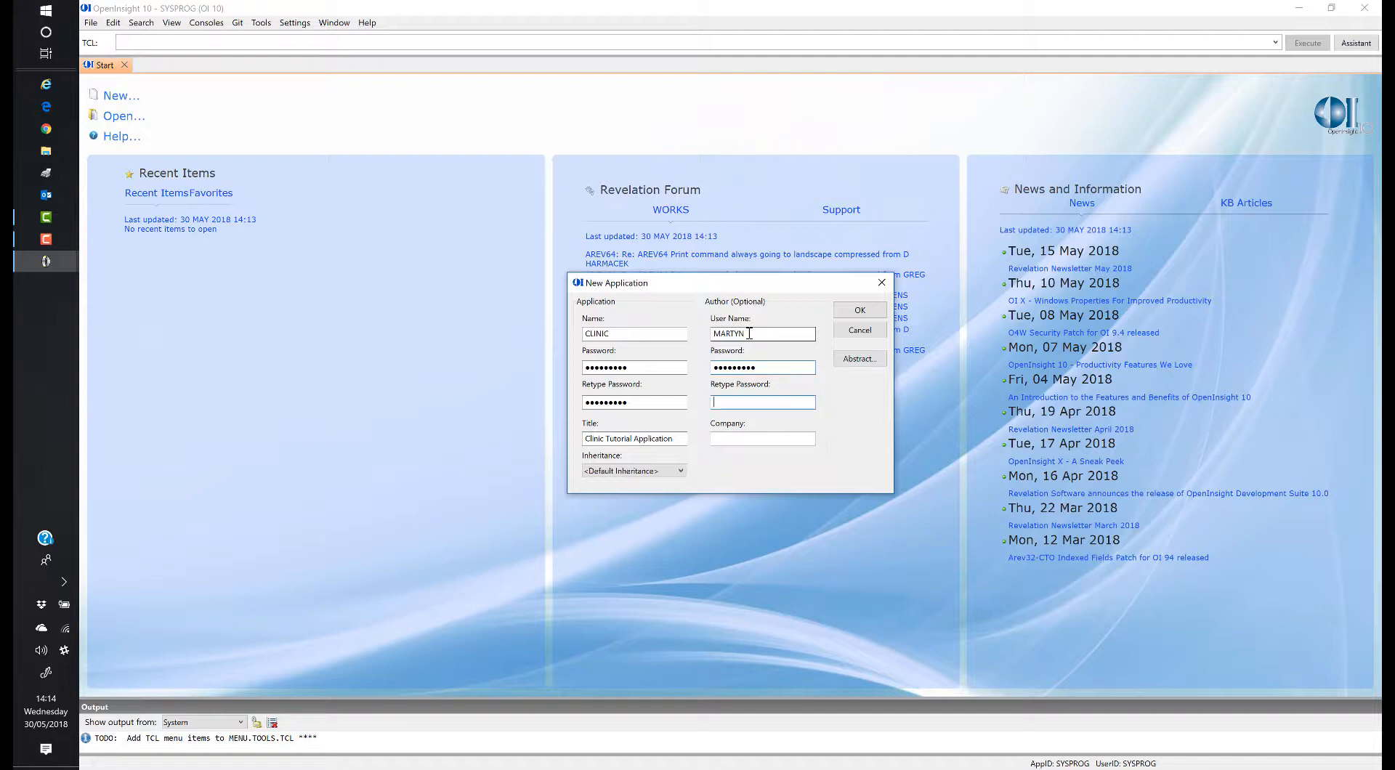
key("Tab")
type("R")
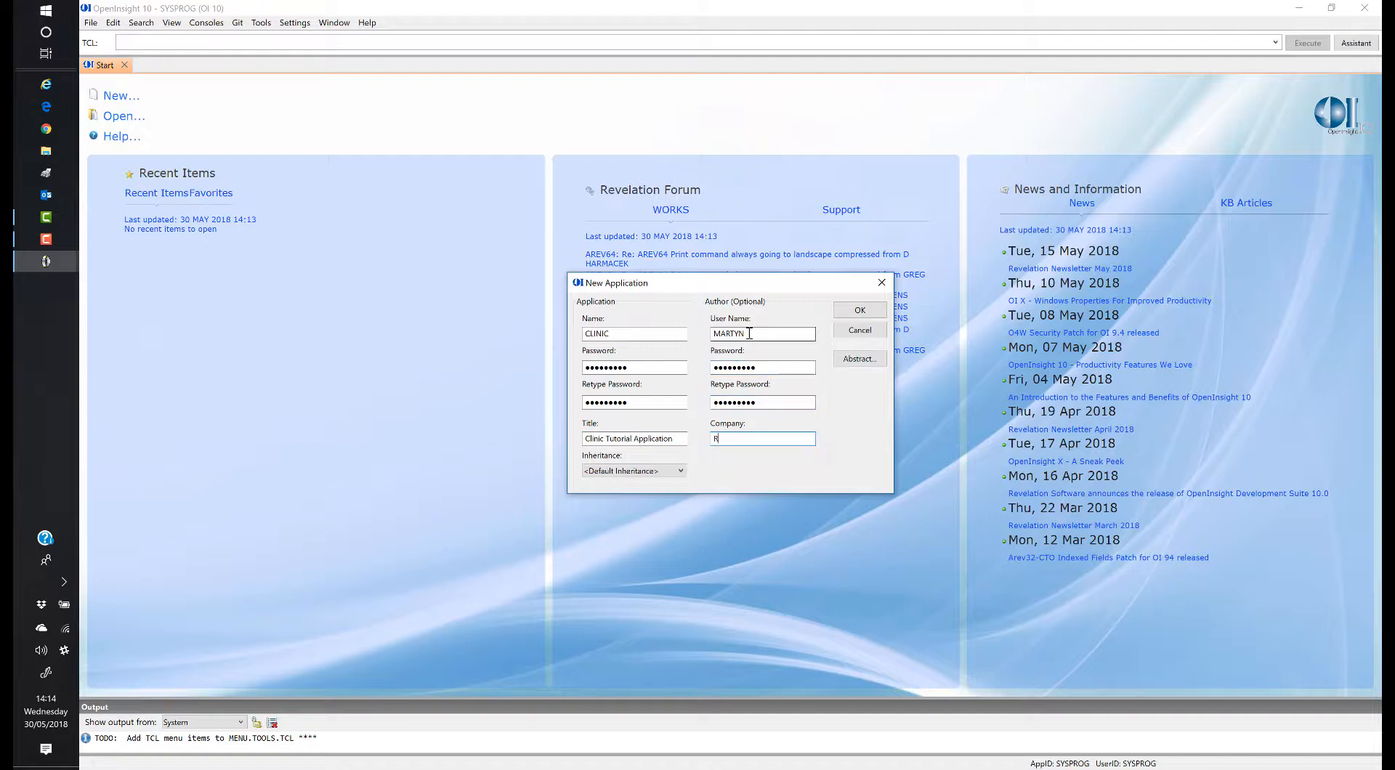
type("evelation Software")
Step: Give CLINIC the abstract 'This is a simply application for use in creating the OI10 tutorial videos.' and create it
left_click(859, 364)
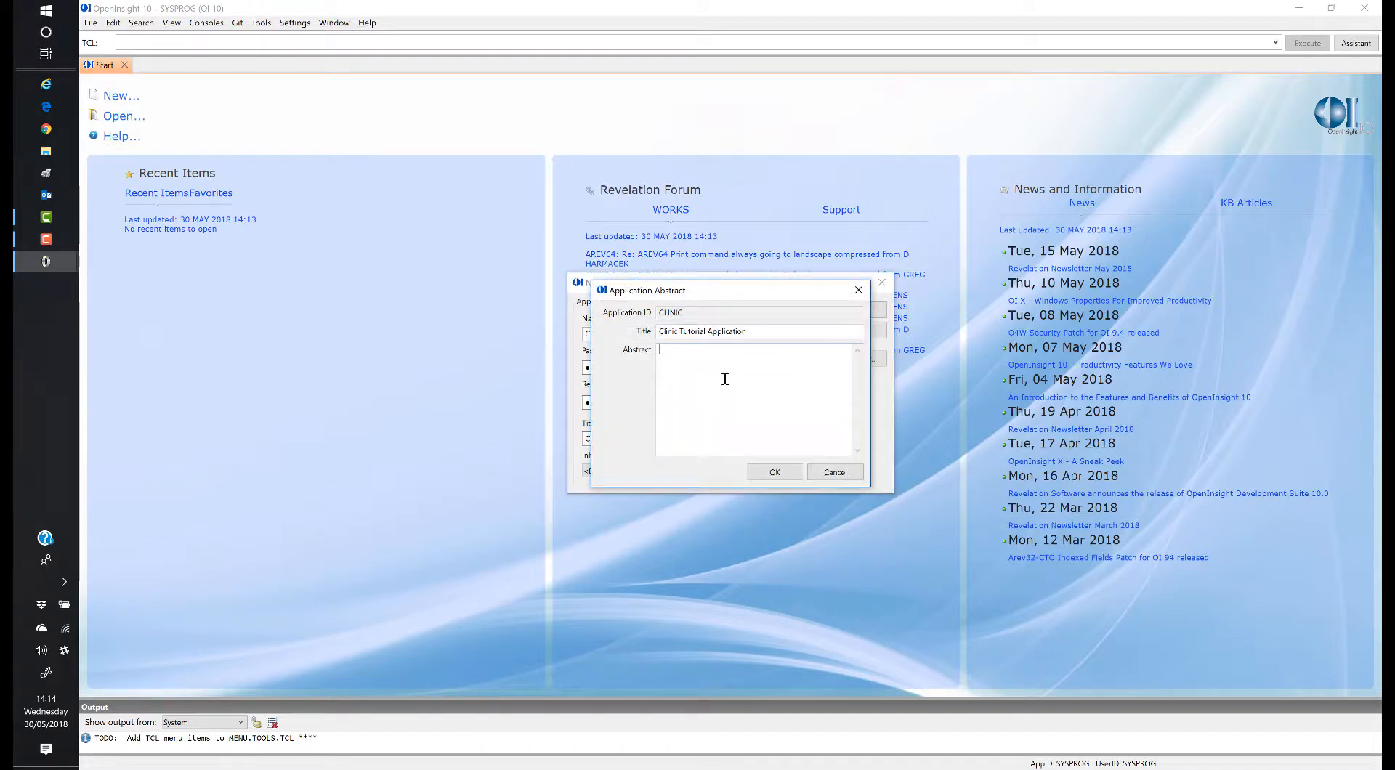
type("This is a simpl")
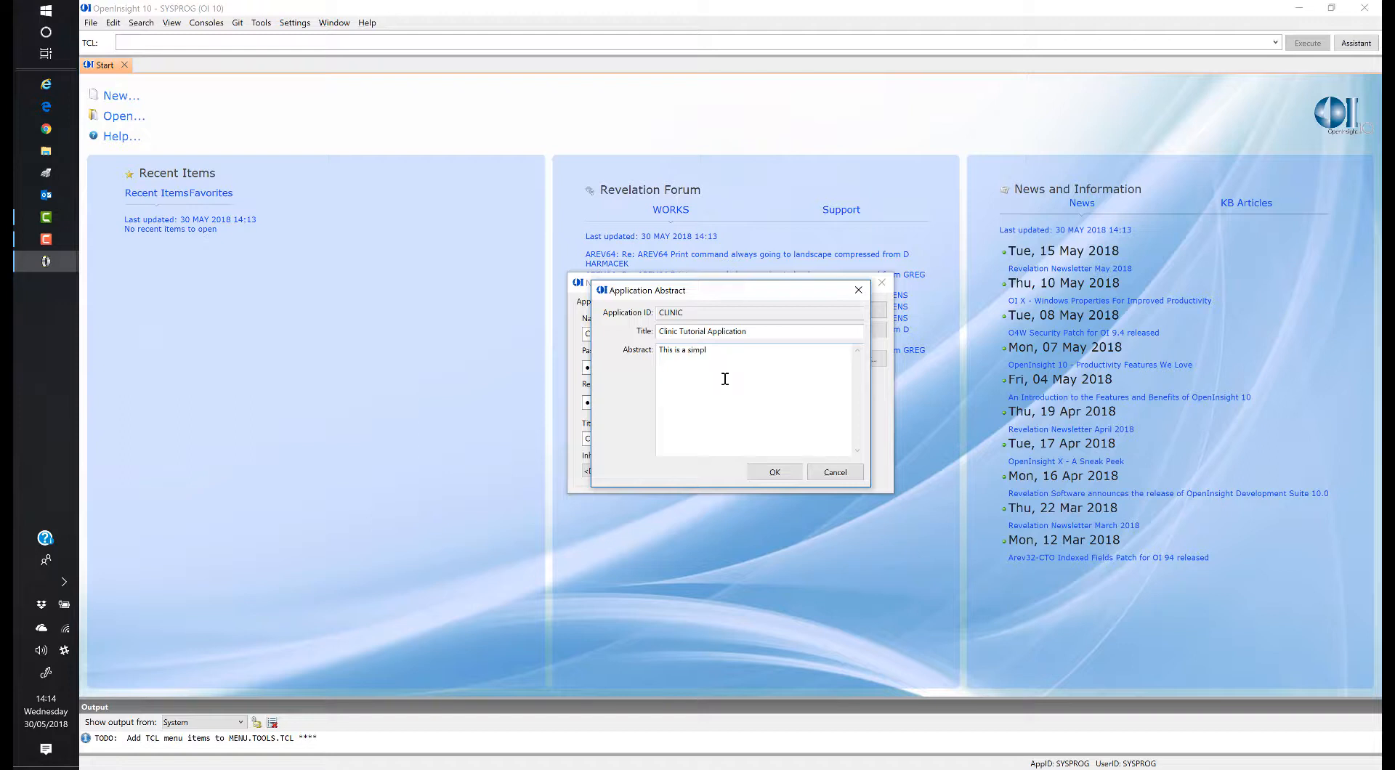
type("y application for use in creating the")
key("BackSpace")
type("OI10 tutorial videos.")
left_click(775, 474)
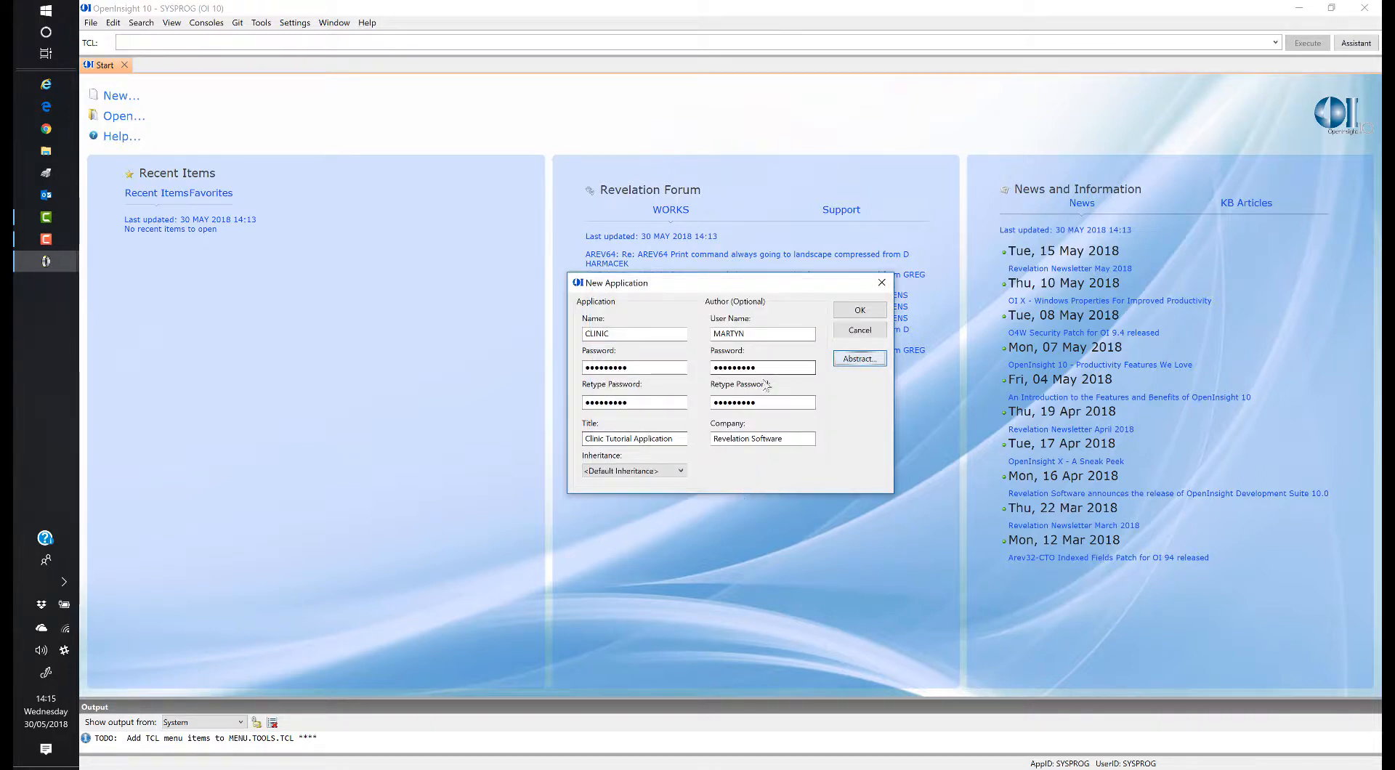
left_click(871, 314)
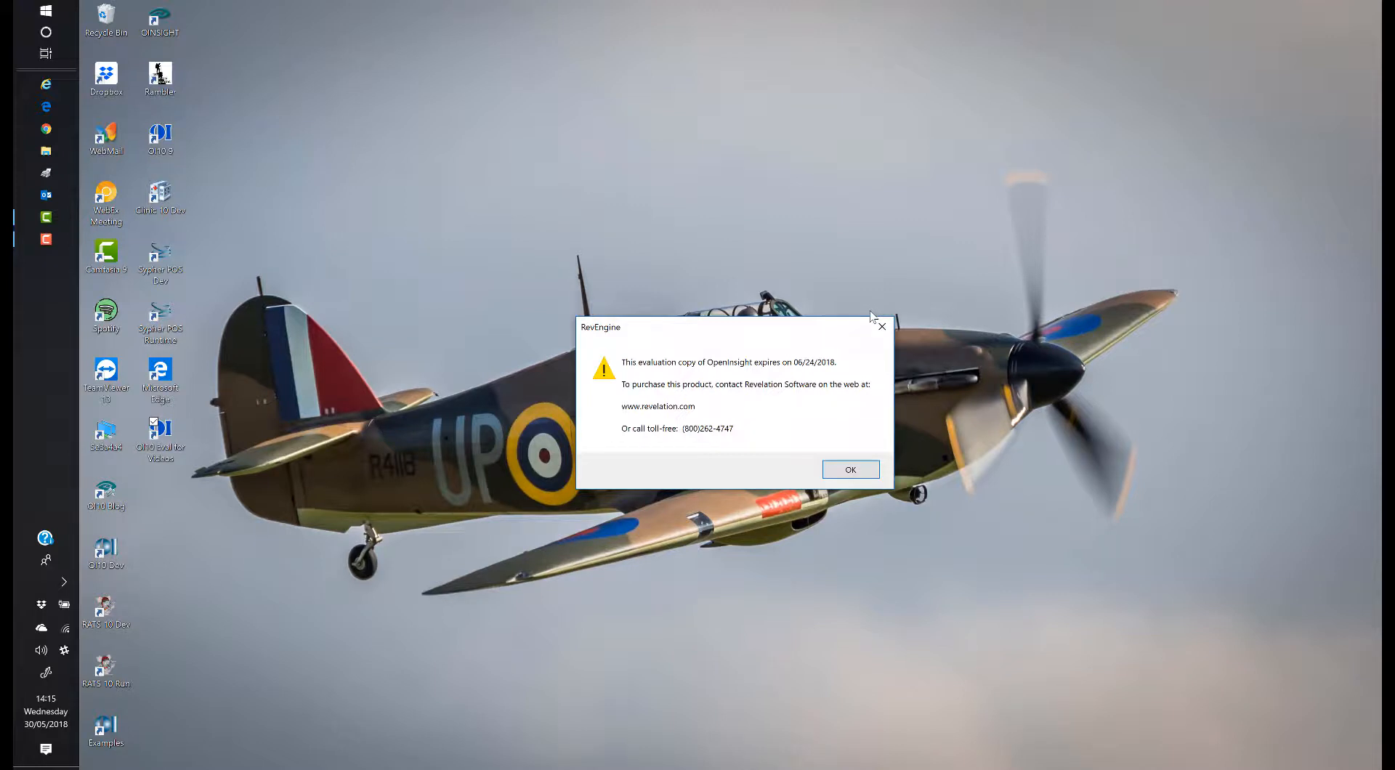
Step: Dismiss the expiry notice, bring the new CLINIC window forward, and show the Settings menu
left_click(862, 470)
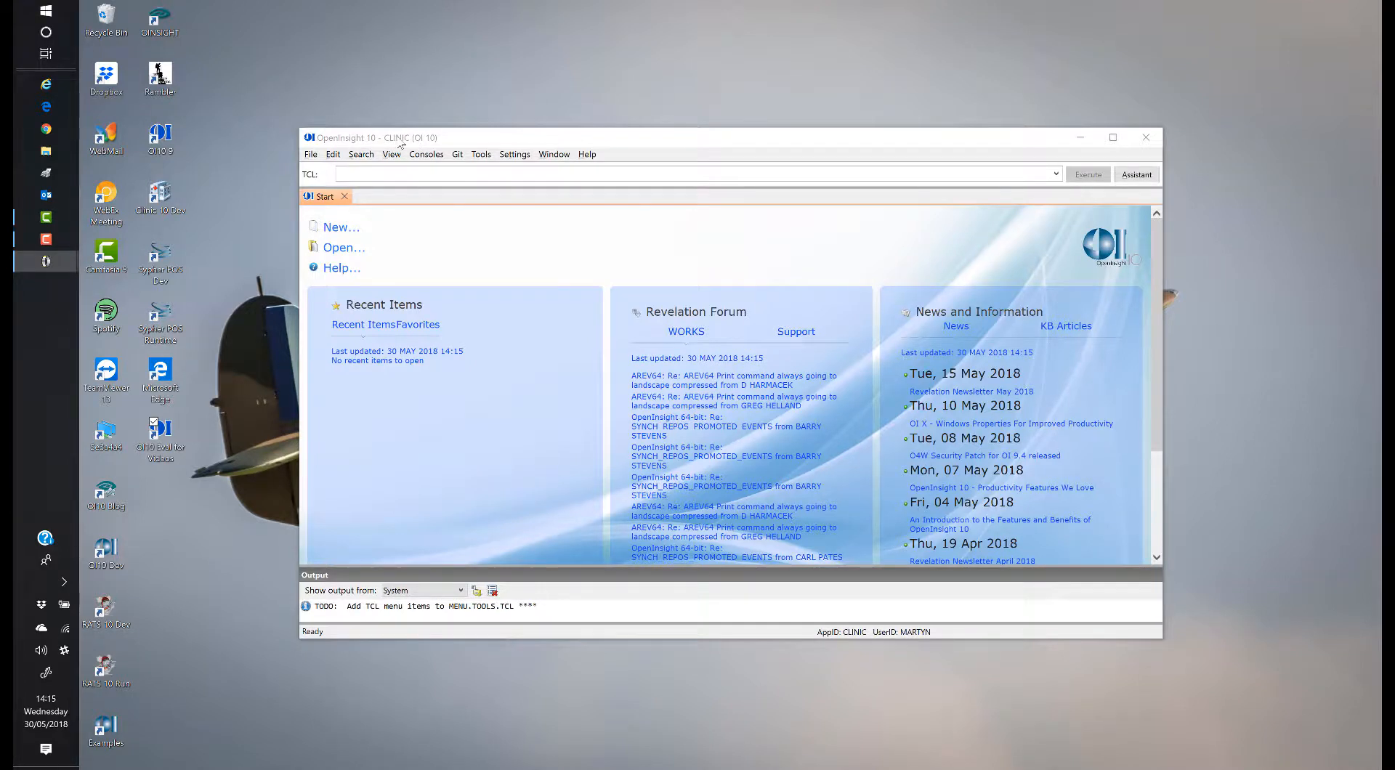
left_click(400, 144)
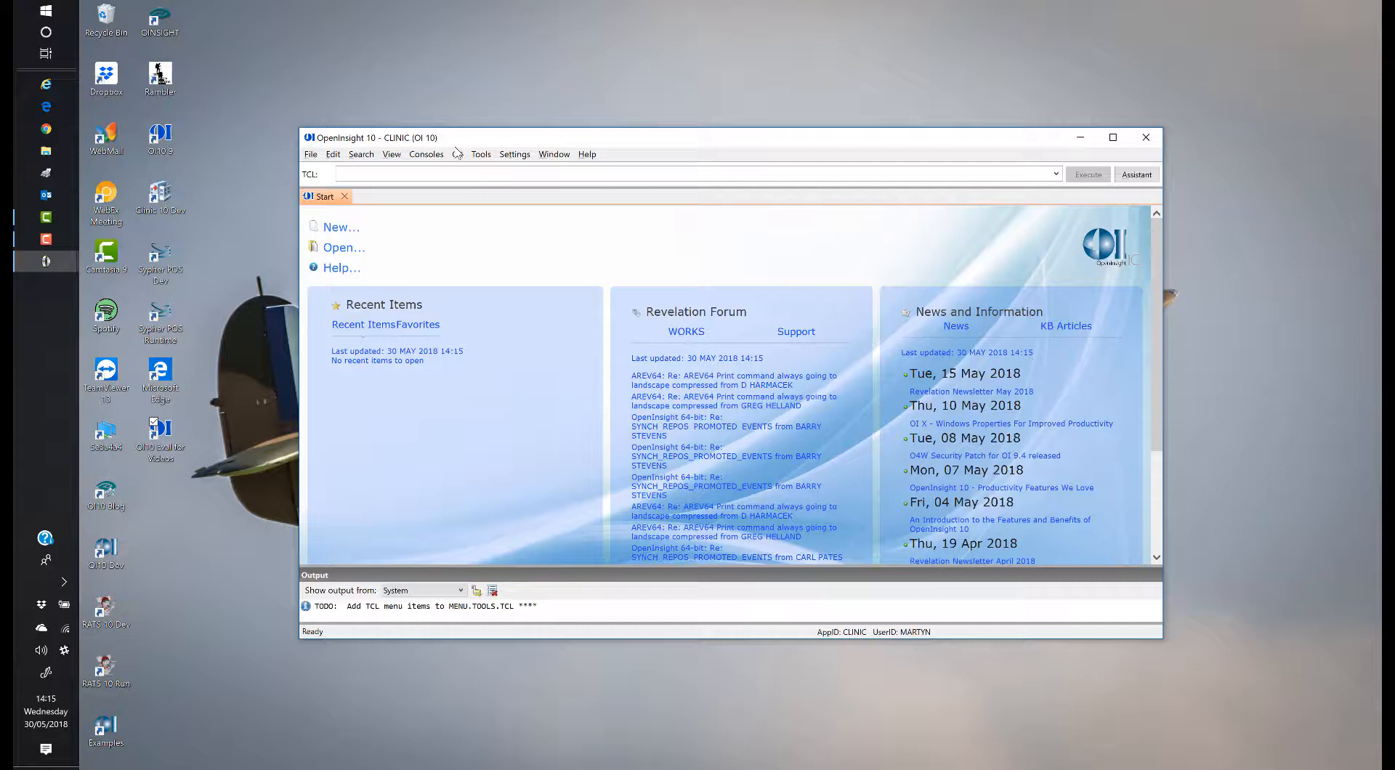
left_click(514, 155)
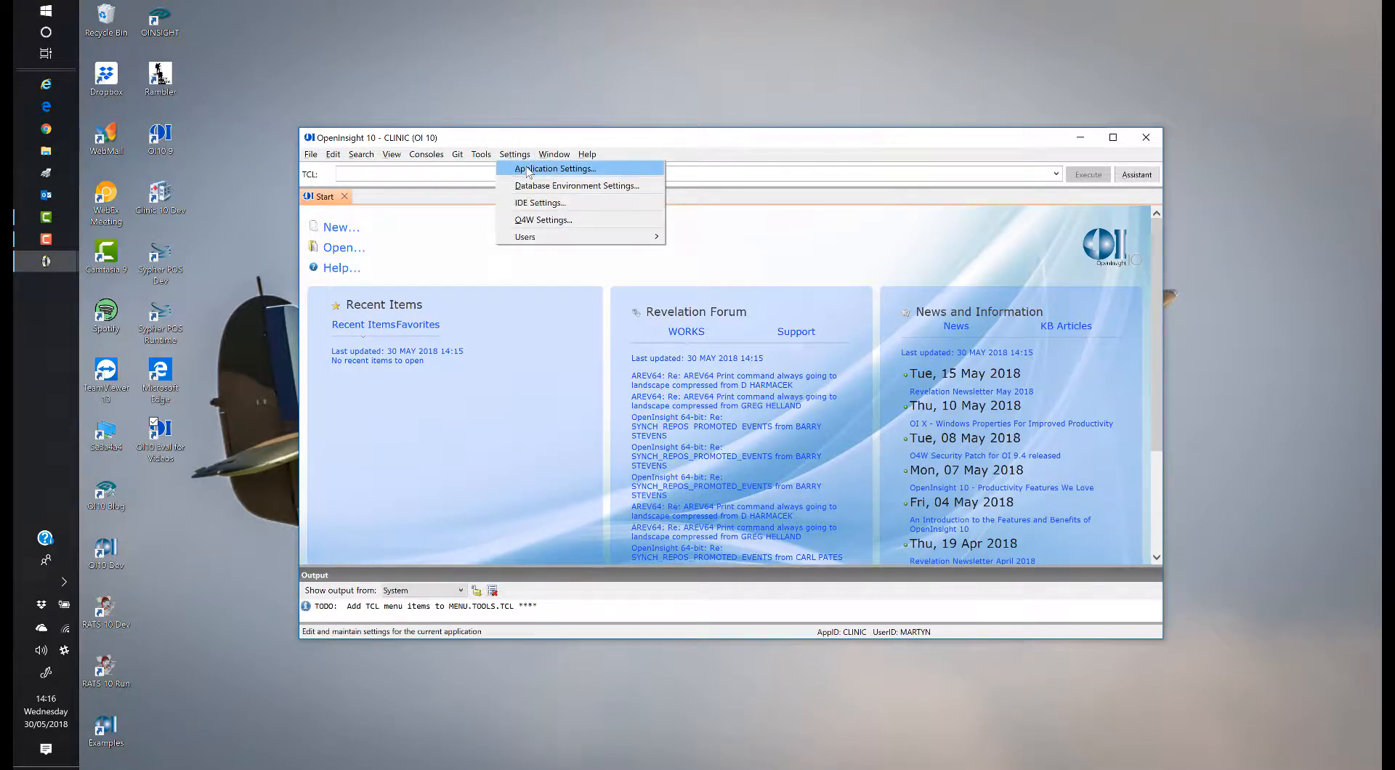
left_click(528, 171)
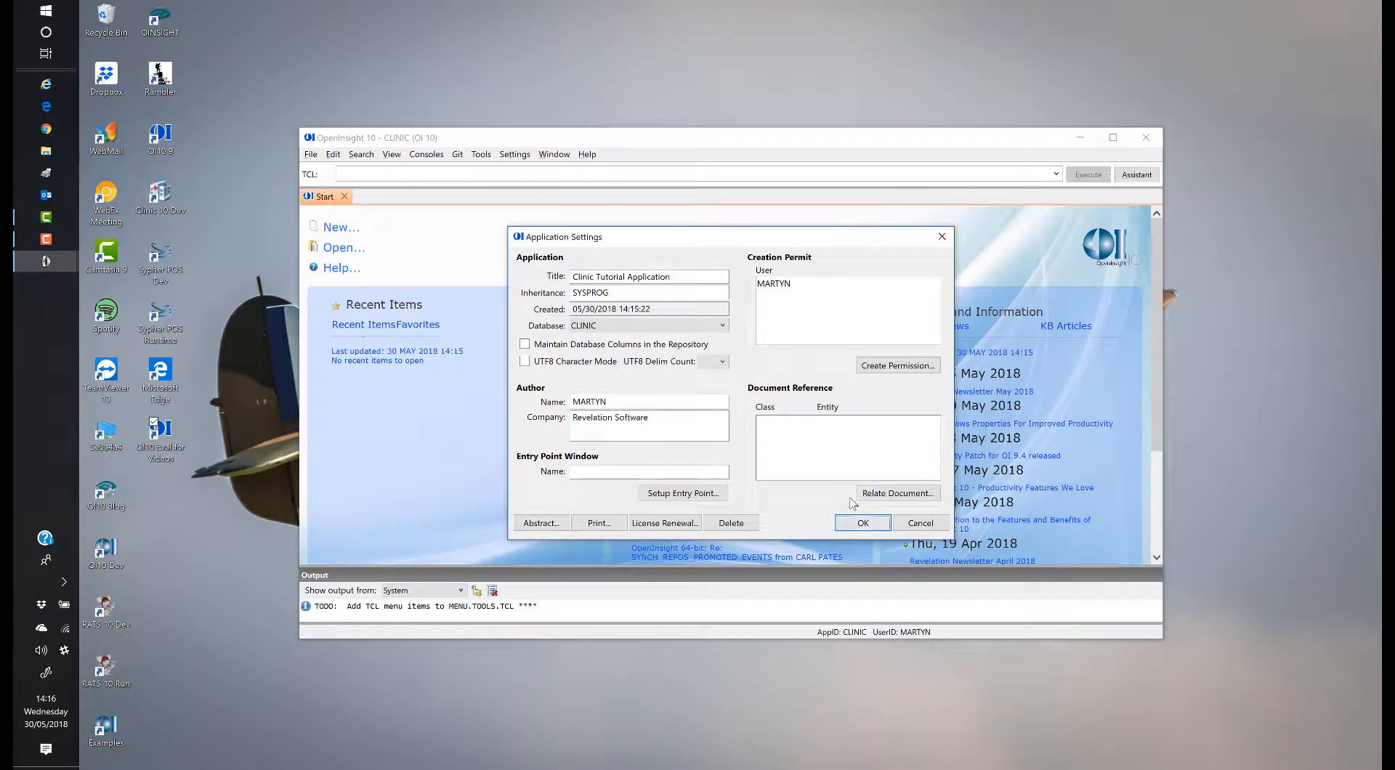
left_click(912, 527)
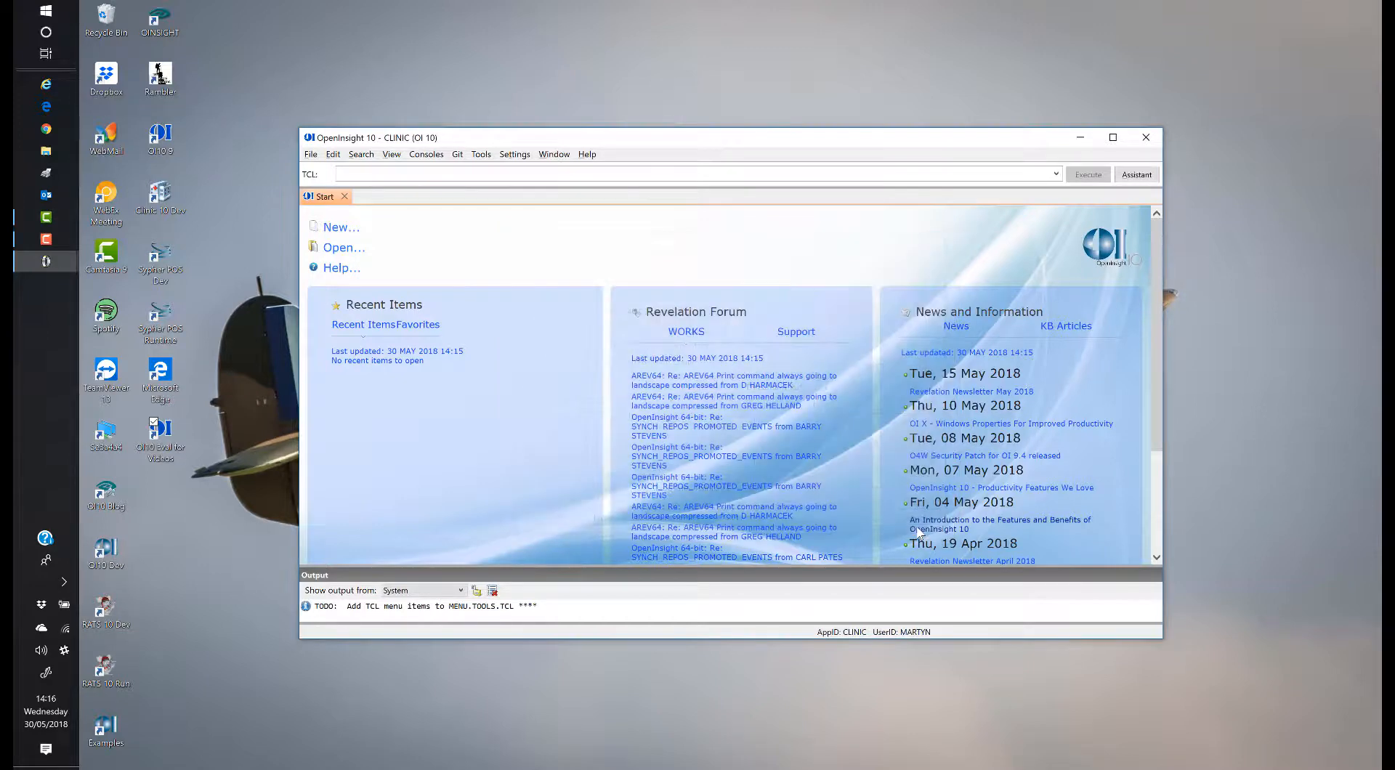
left_click(514, 155)
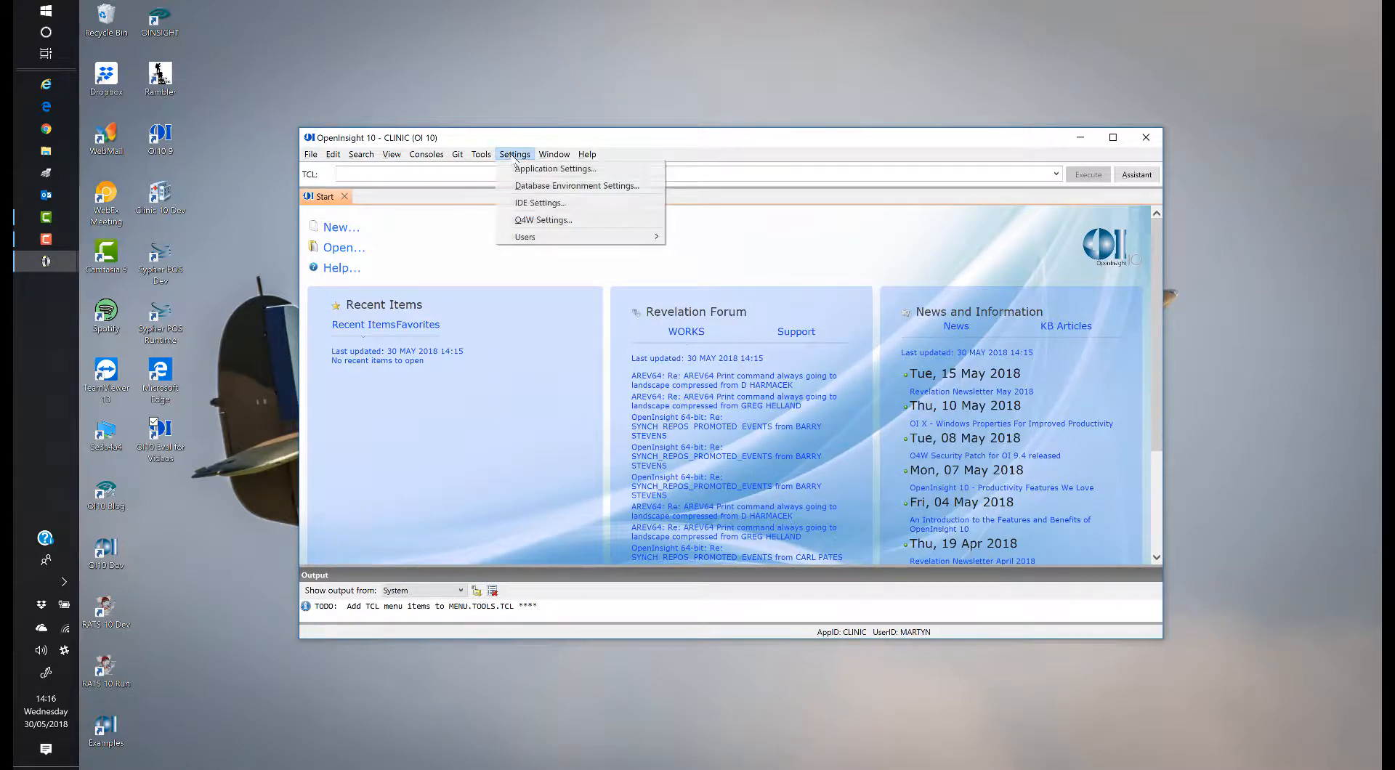
Step: Open Database Environment Settings and browse for a new Data Path folder
left_click(539, 187)
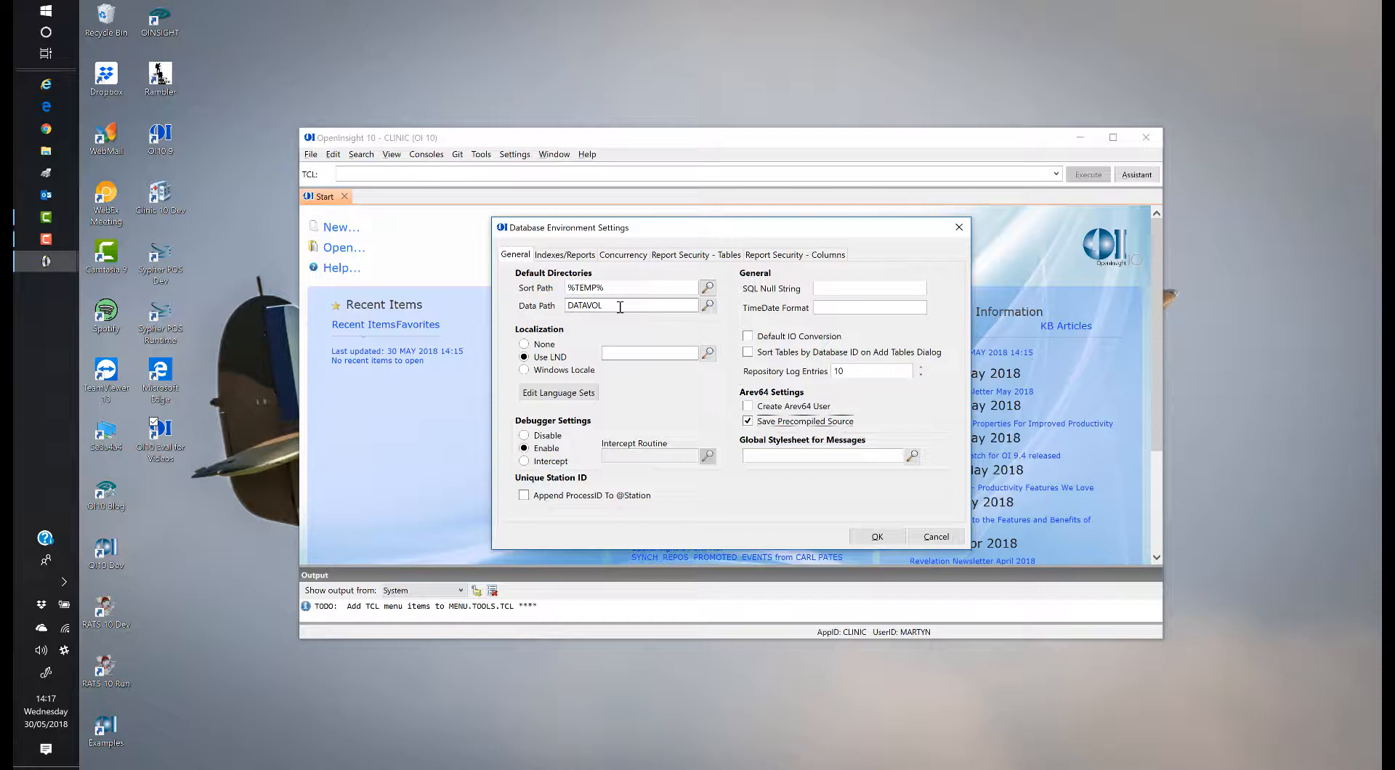
left_click(708, 305)
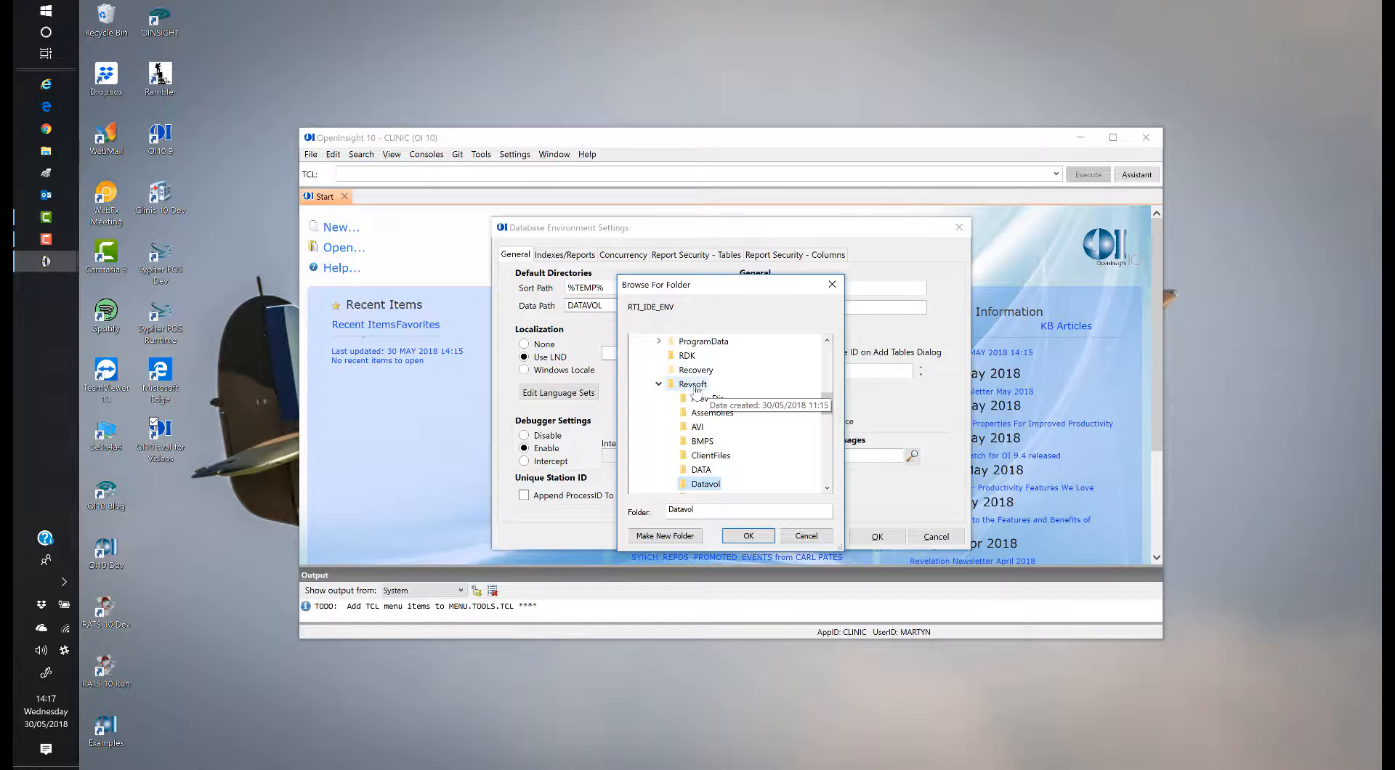
Step: Delete the stray folder under Datavol and create an MP_CLINIC folder inside Revsoft
left_click(666, 537)
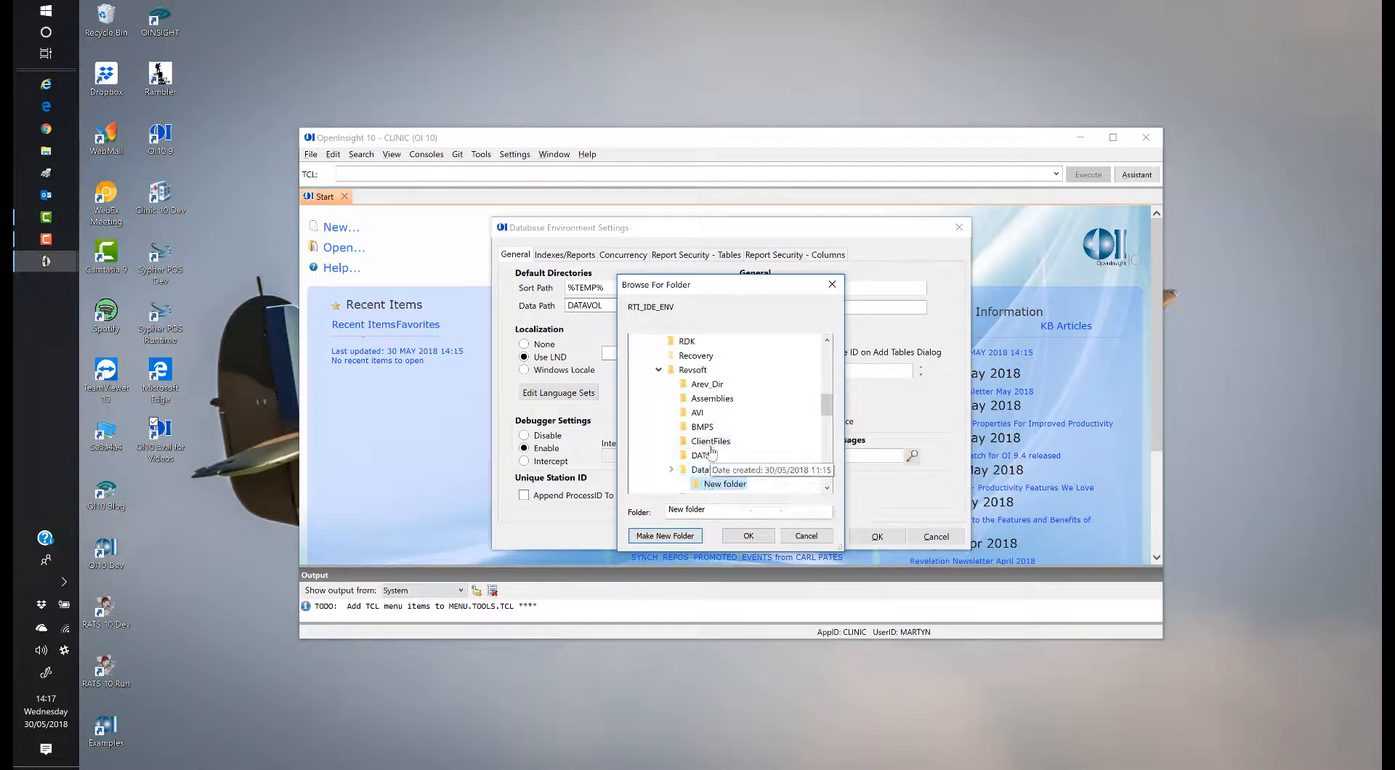
scroll(709, 480, "up", 1)
scroll(716, 473, "down", 2)
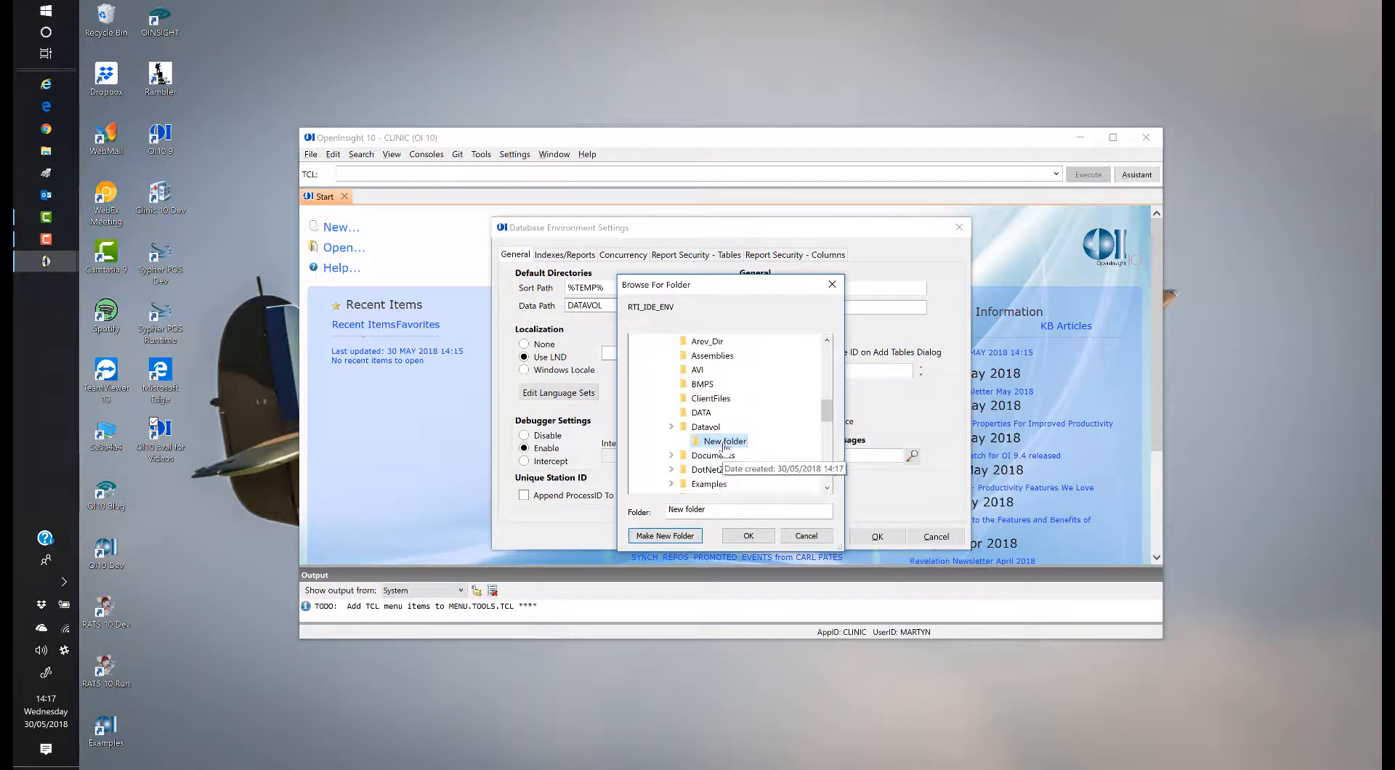
right_click(723, 441)
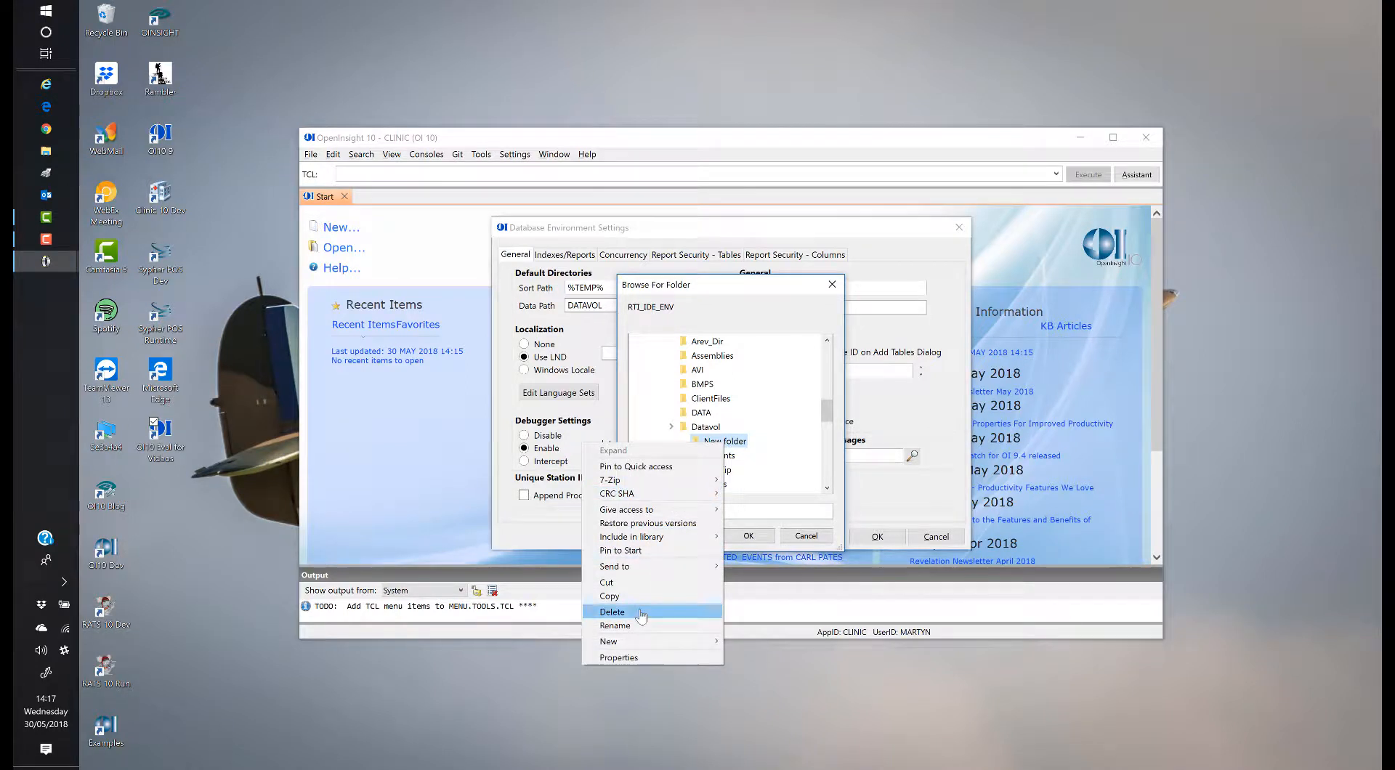
left_click(612, 612)
left_click(776, 431)
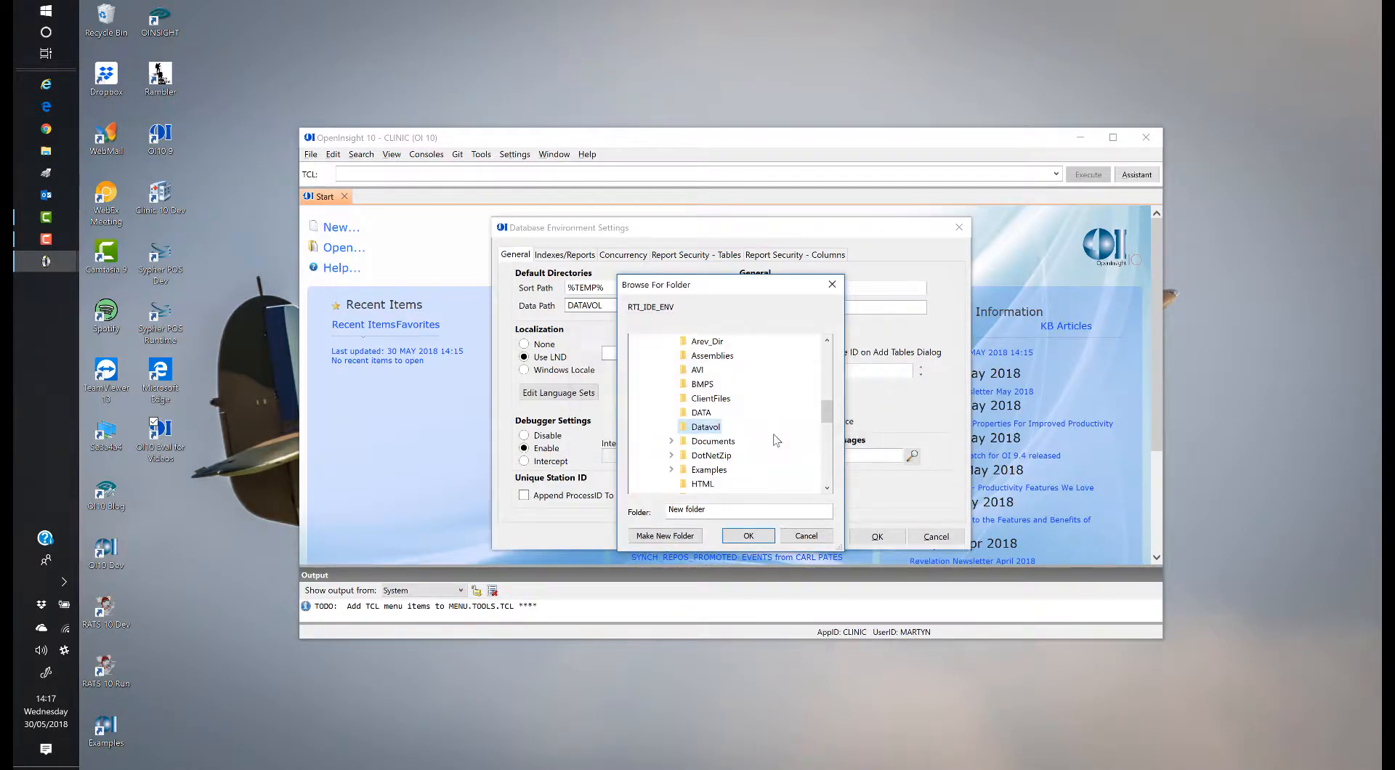
scroll(720, 443, "up", 5)
left_click(702, 415)
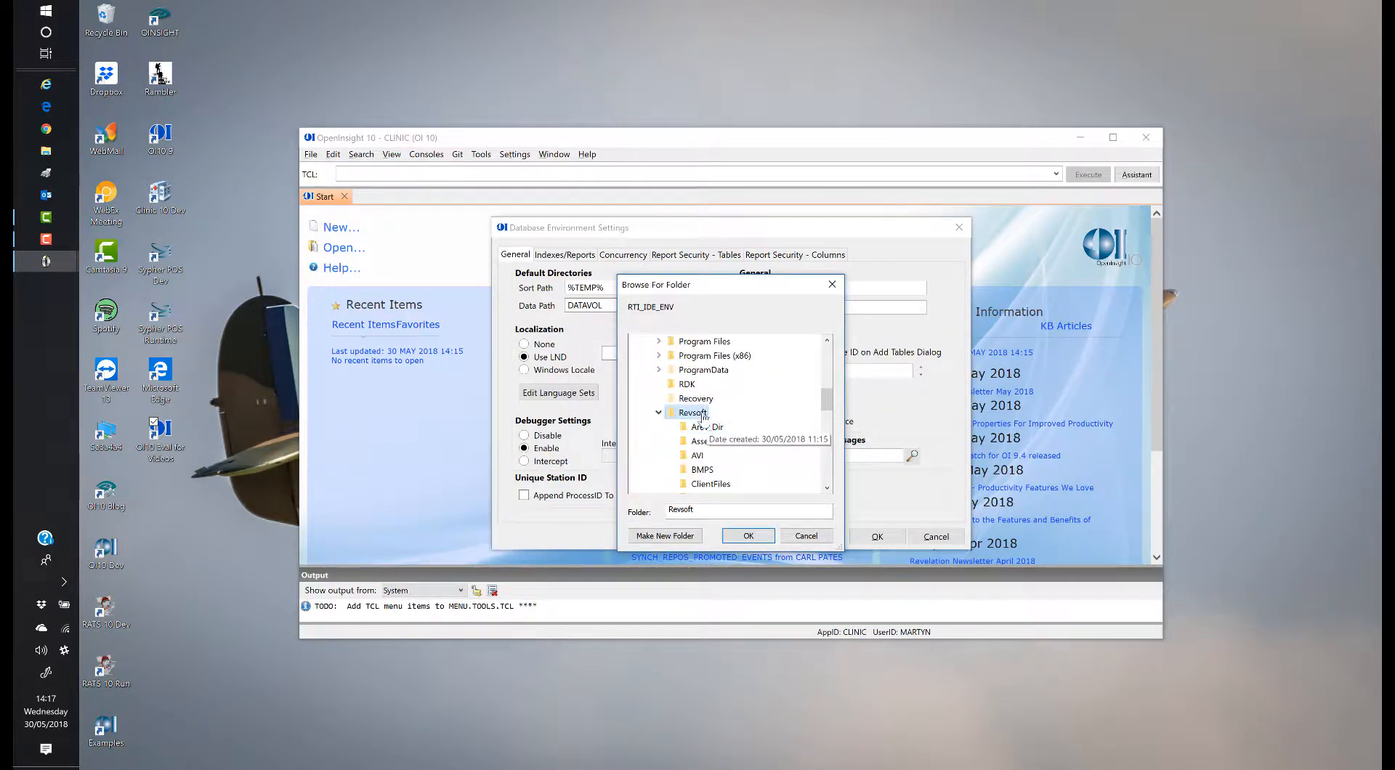
left_click(684, 540)
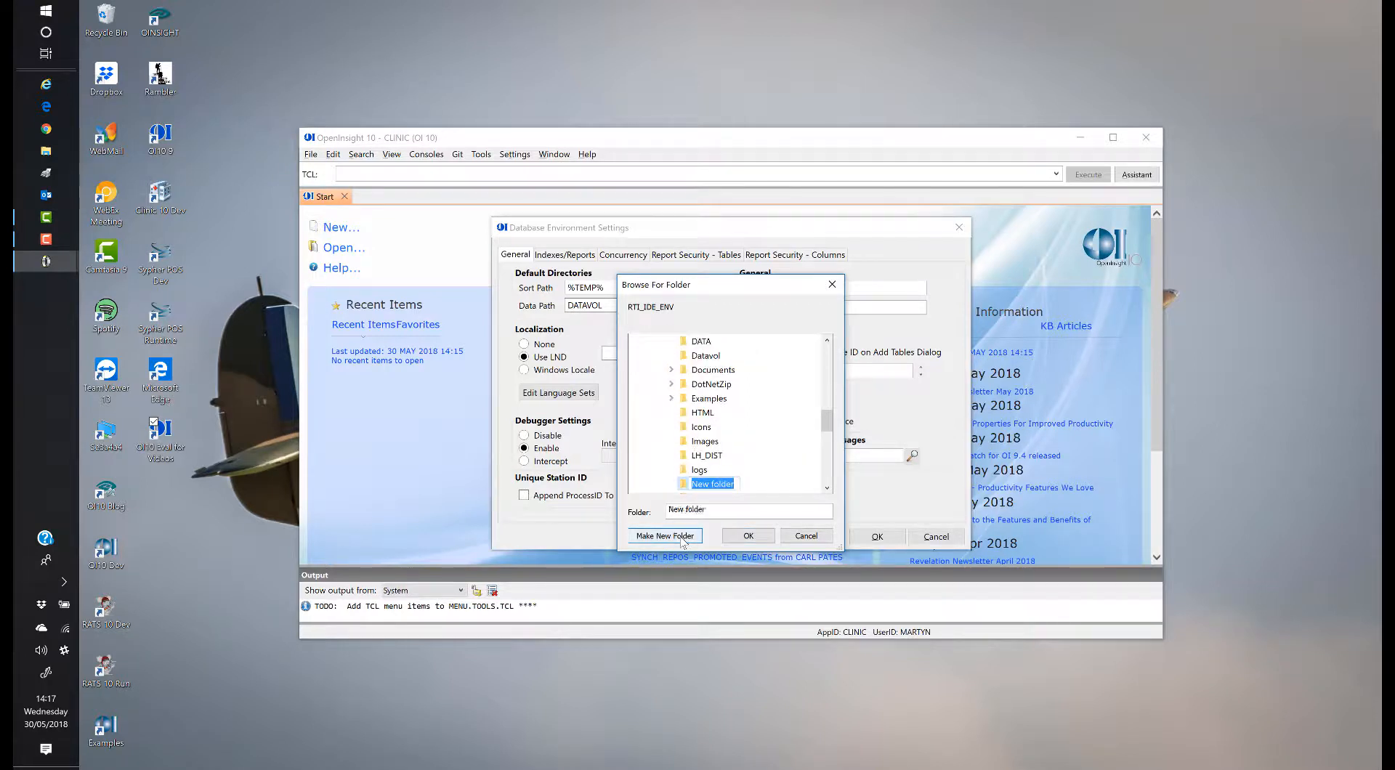
type("MP_CLINIC")
left_click(749, 537)
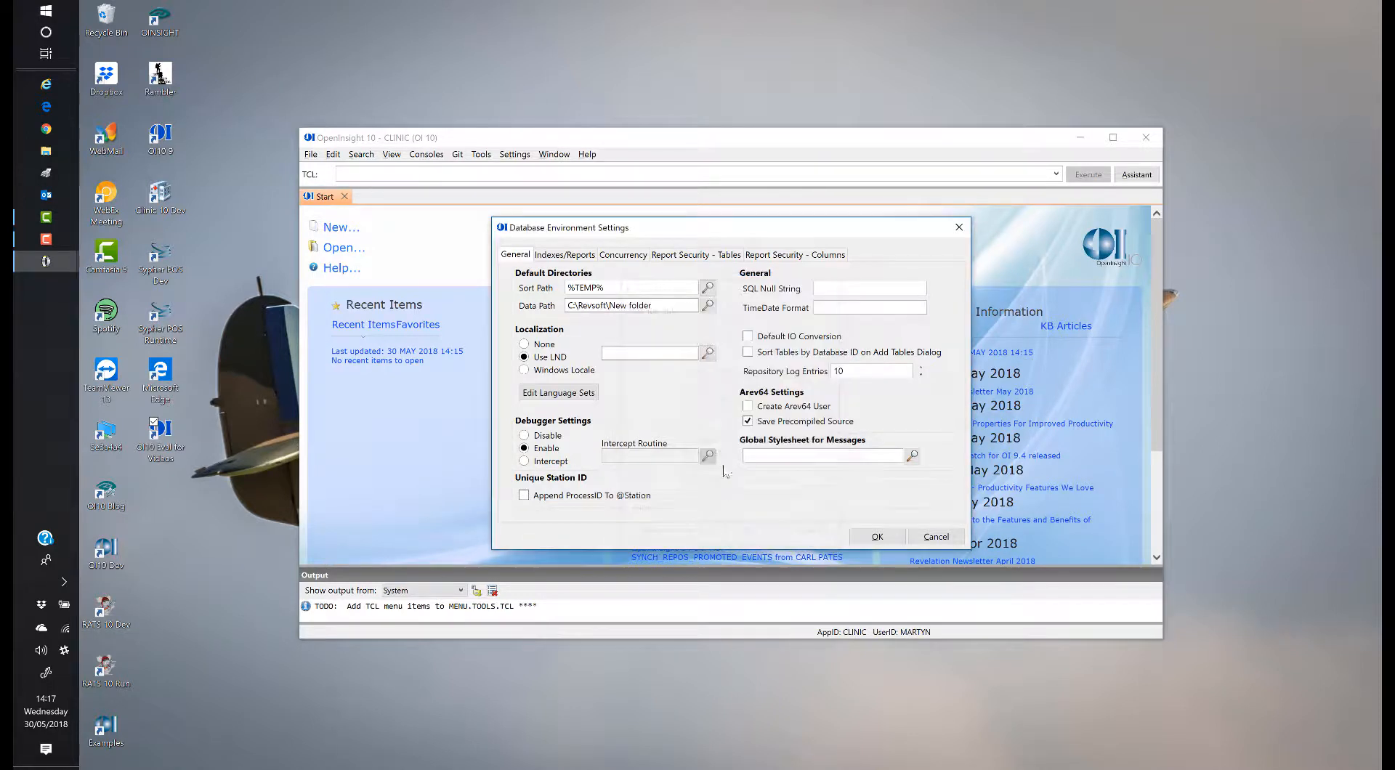
Step: Create a Data subfolder in C:\Revsoft\MP_CLINIC and choose it as the Data Path
left_click(708, 305)
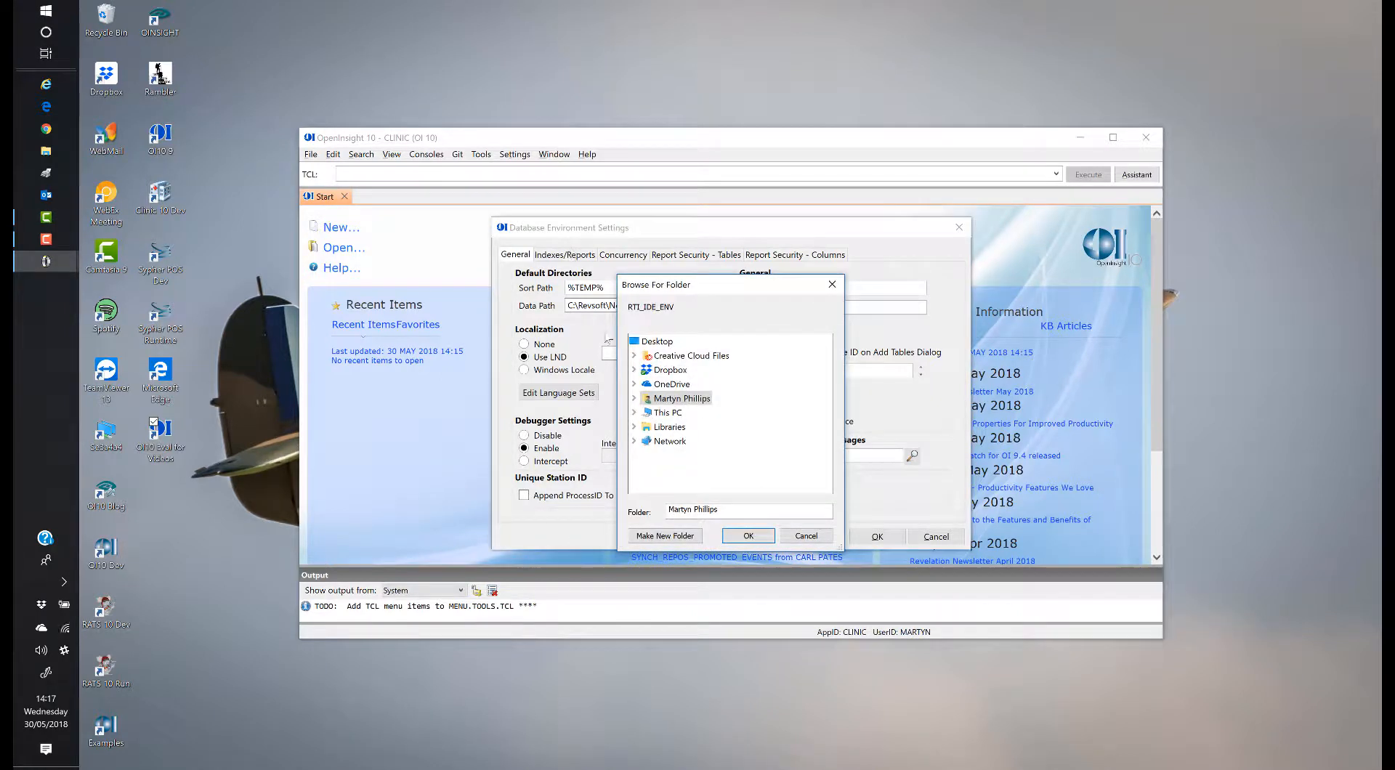
left_click(633, 414)
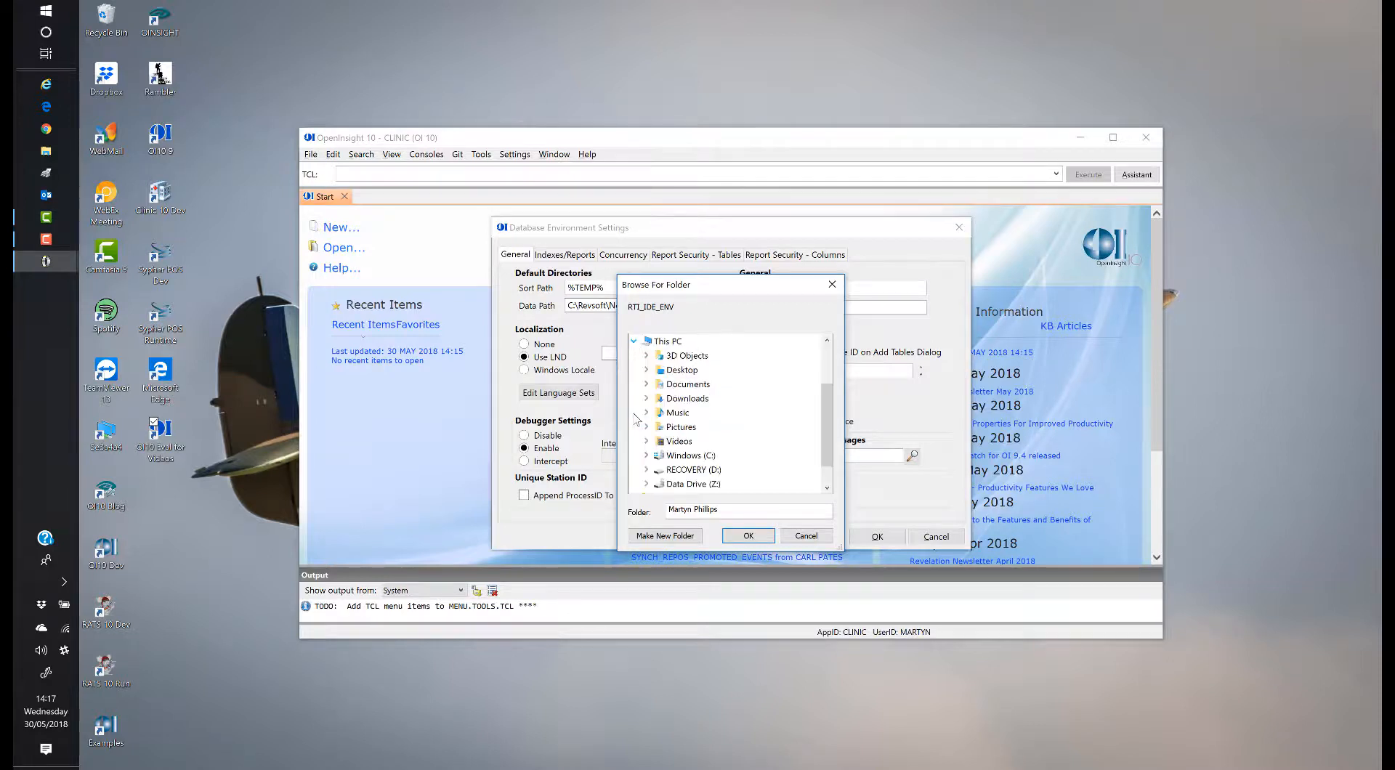
double_click(689, 455)
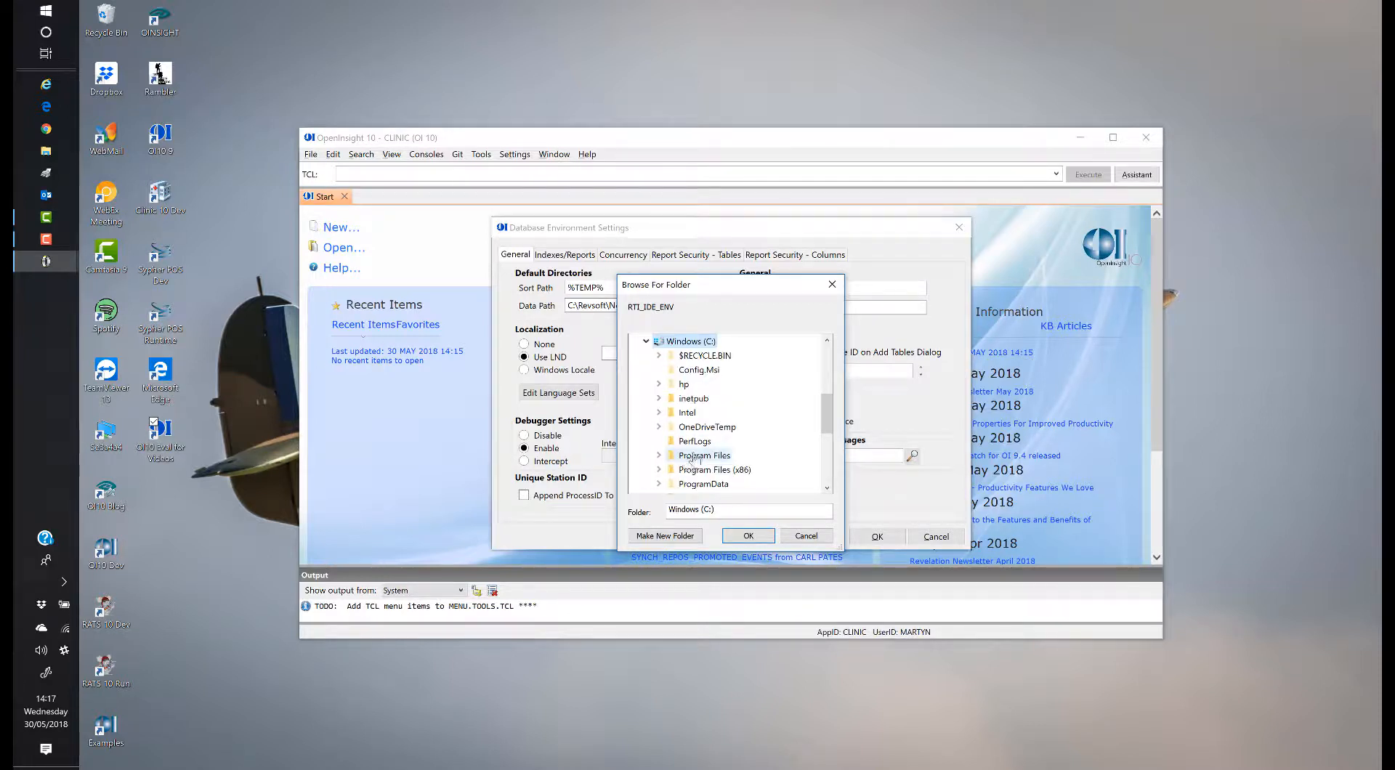
scroll(690, 458, "down", 1)
double_click(692, 484)
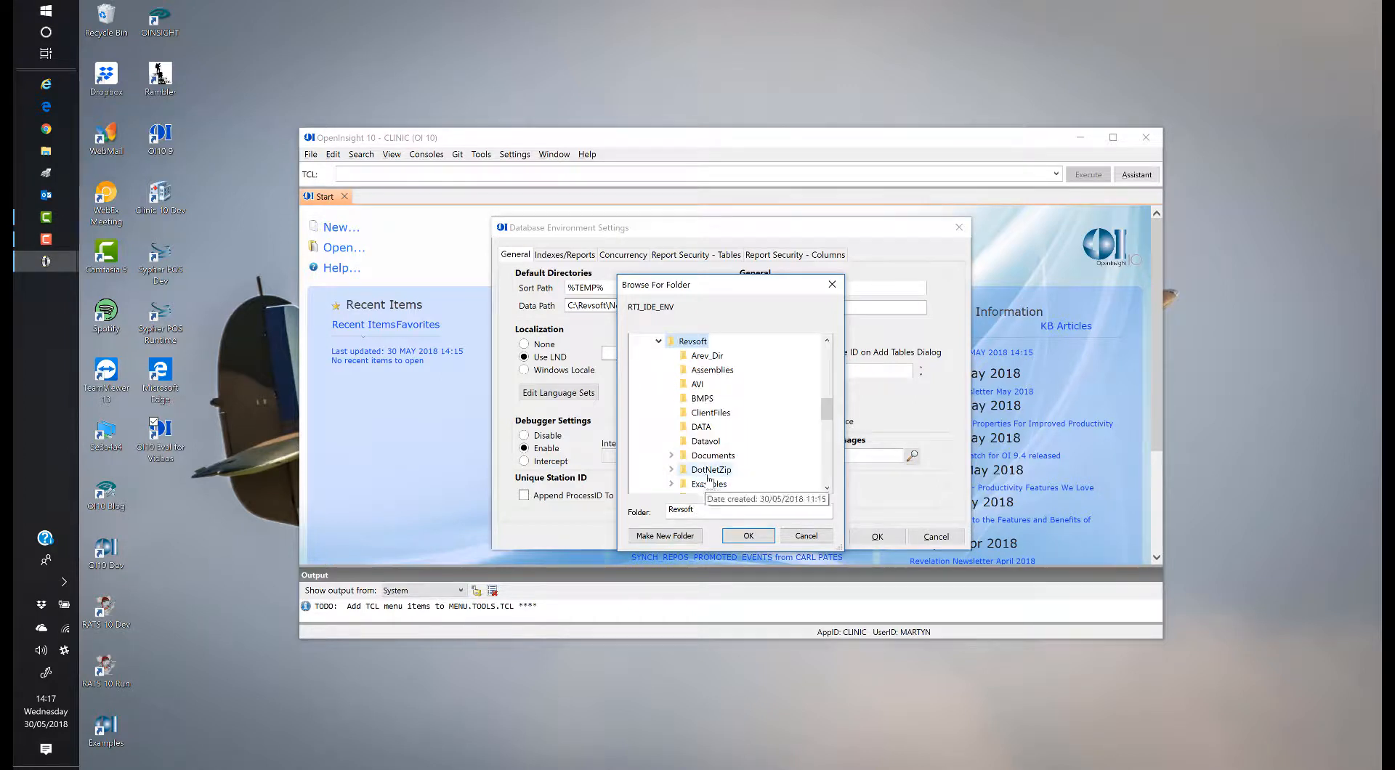
scroll(716, 479, "down", 1)
scroll(716, 479, "down", 1)
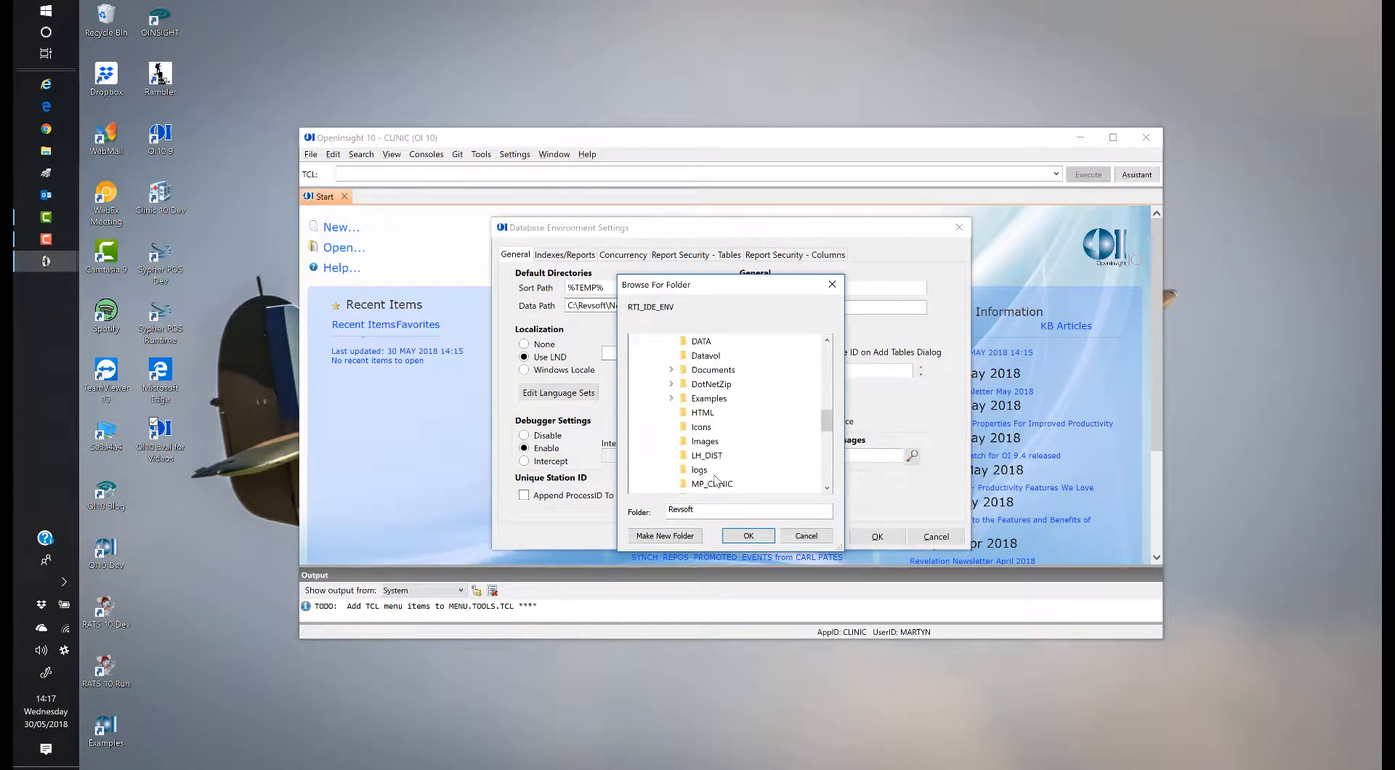
scroll(718, 465, "down", 1)
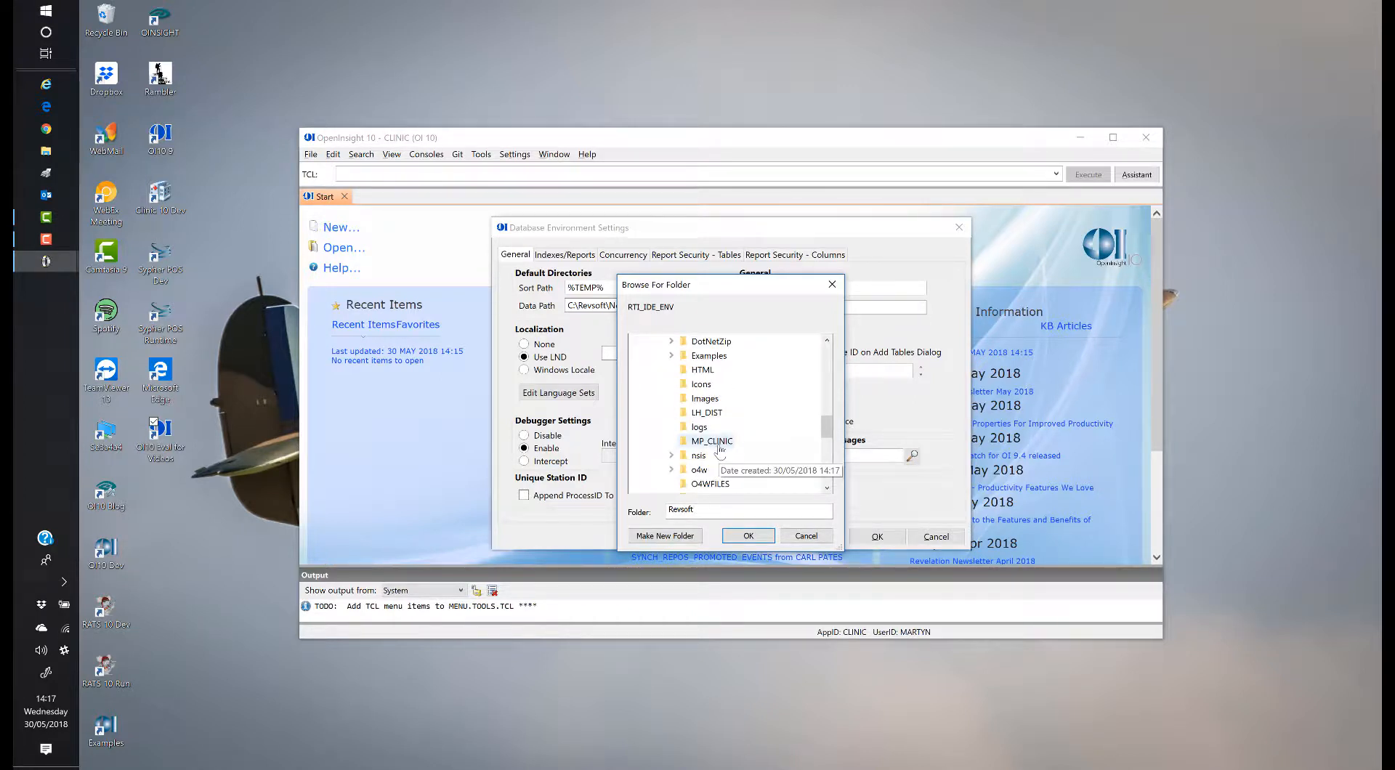
left_click(715, 443)
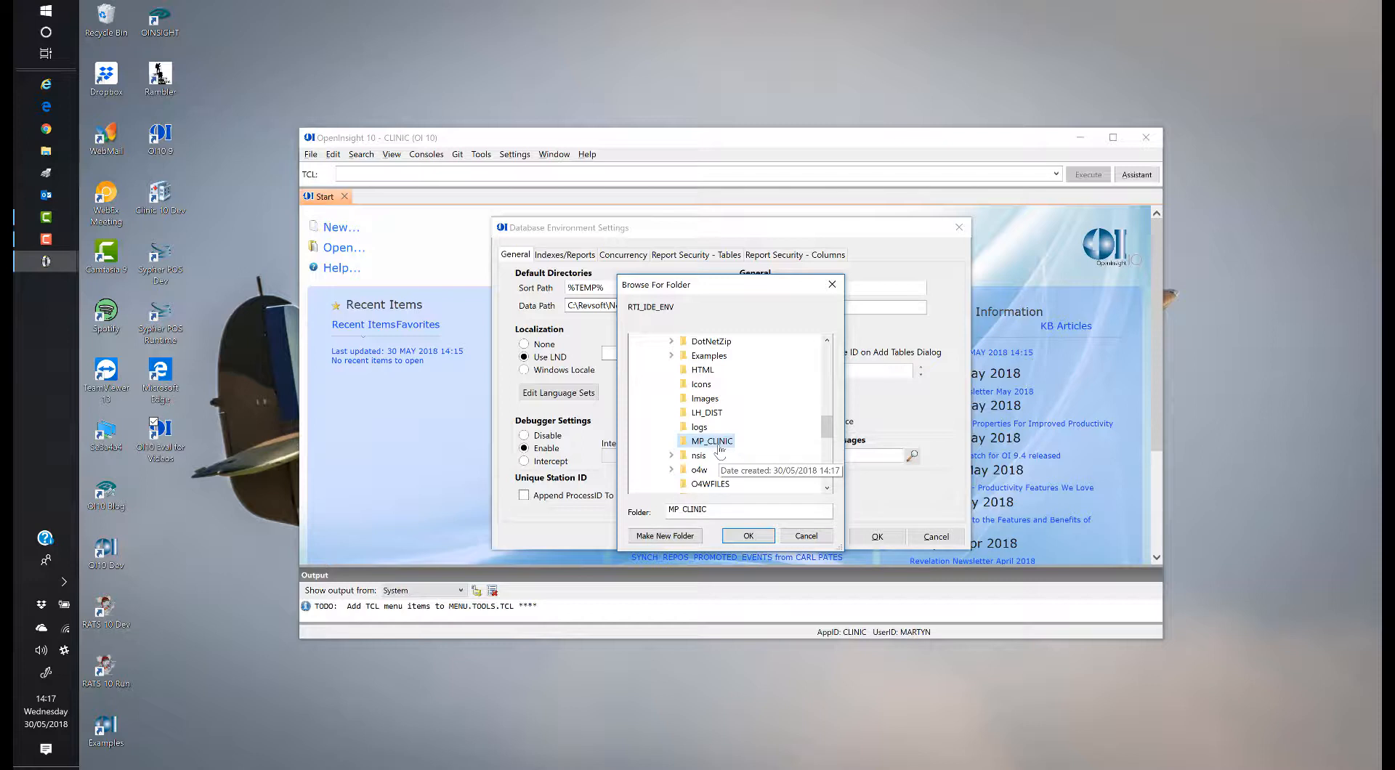
left_click(677, 538)
type("Data")
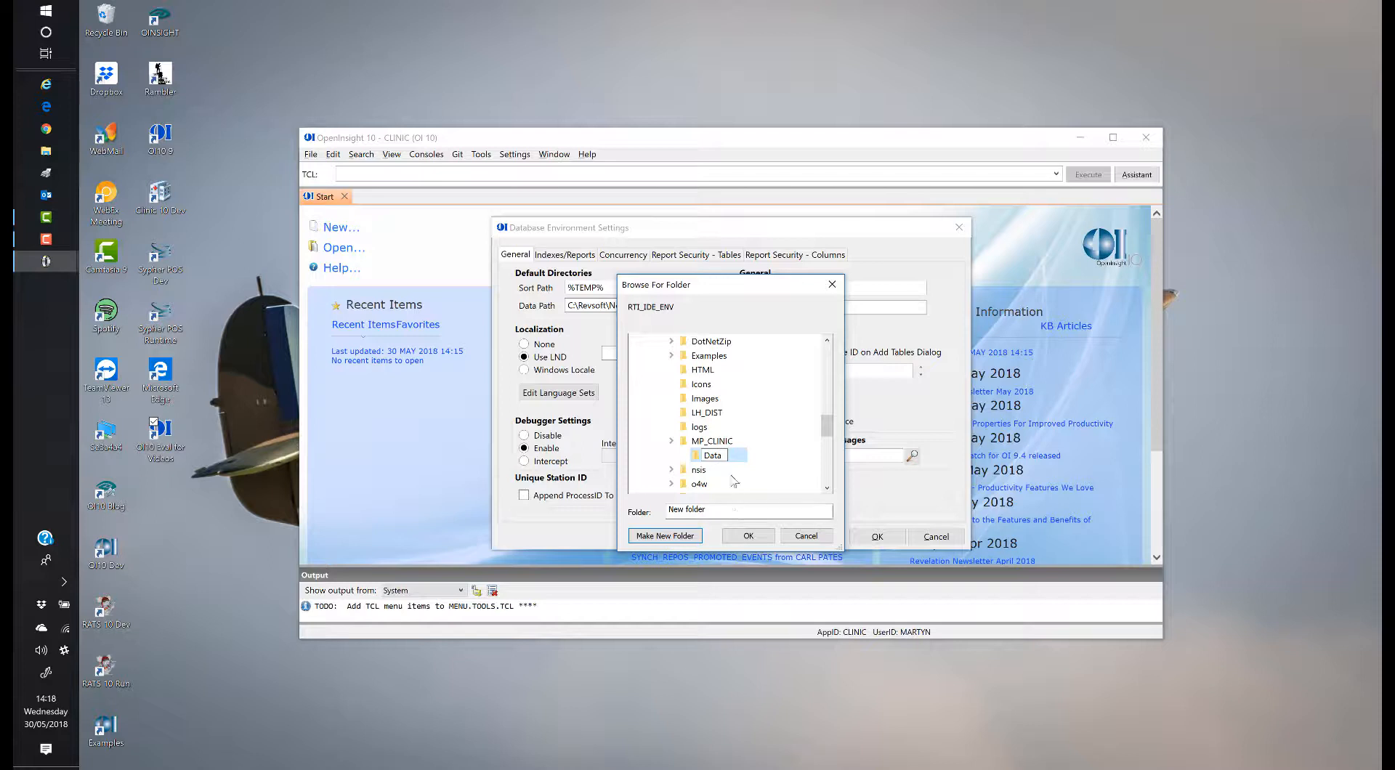
key("Return")
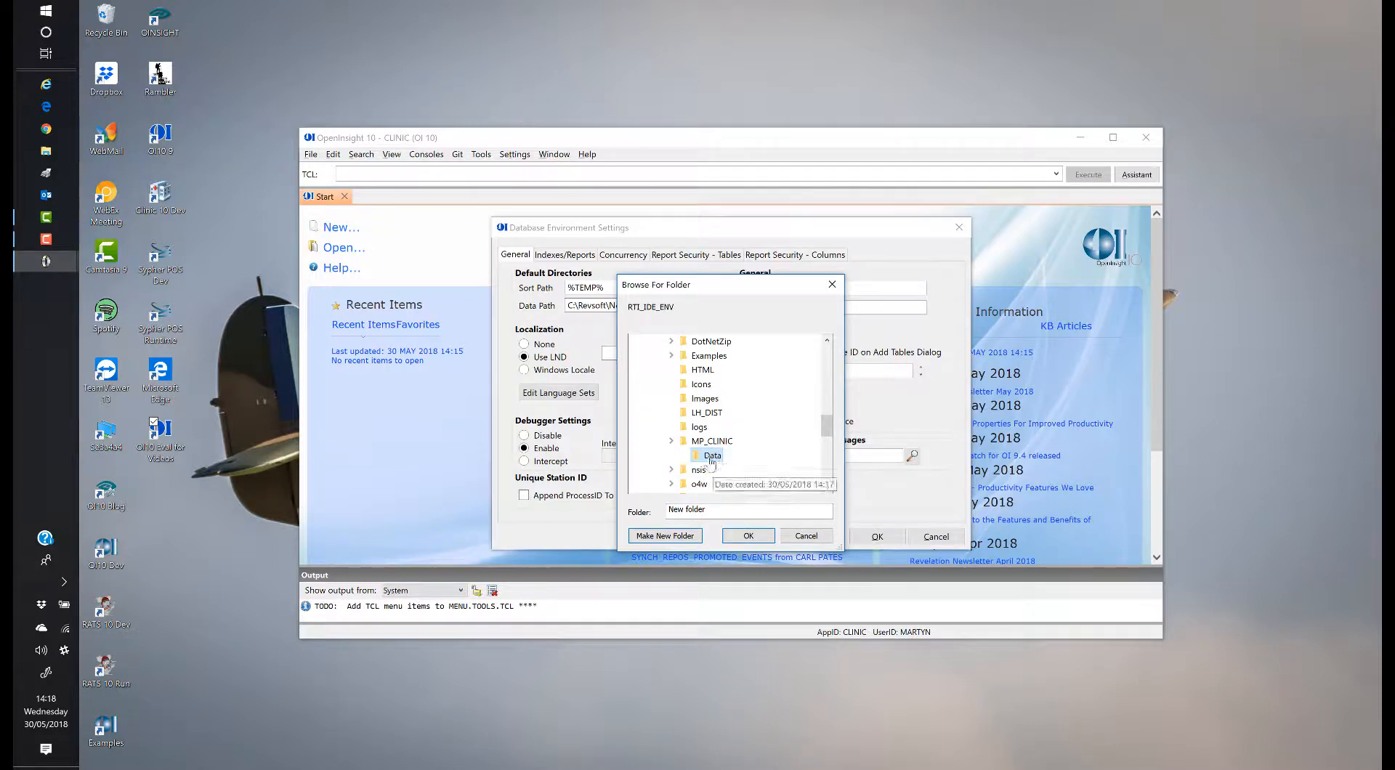
left_click(751, 537)
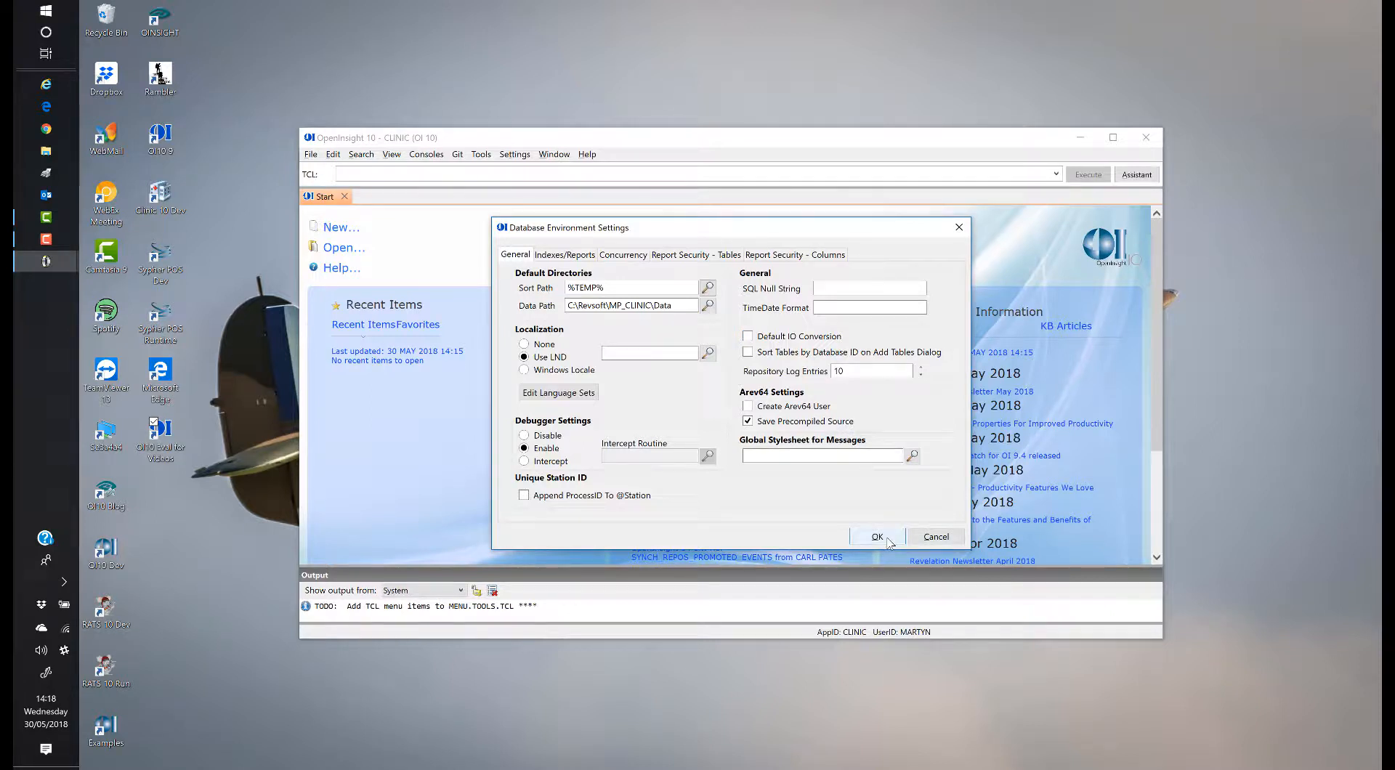
Step: Review the Indexes/Reports, Concurrency and both Report Security tabs, then cancel the dialog
left_click(565, 256)
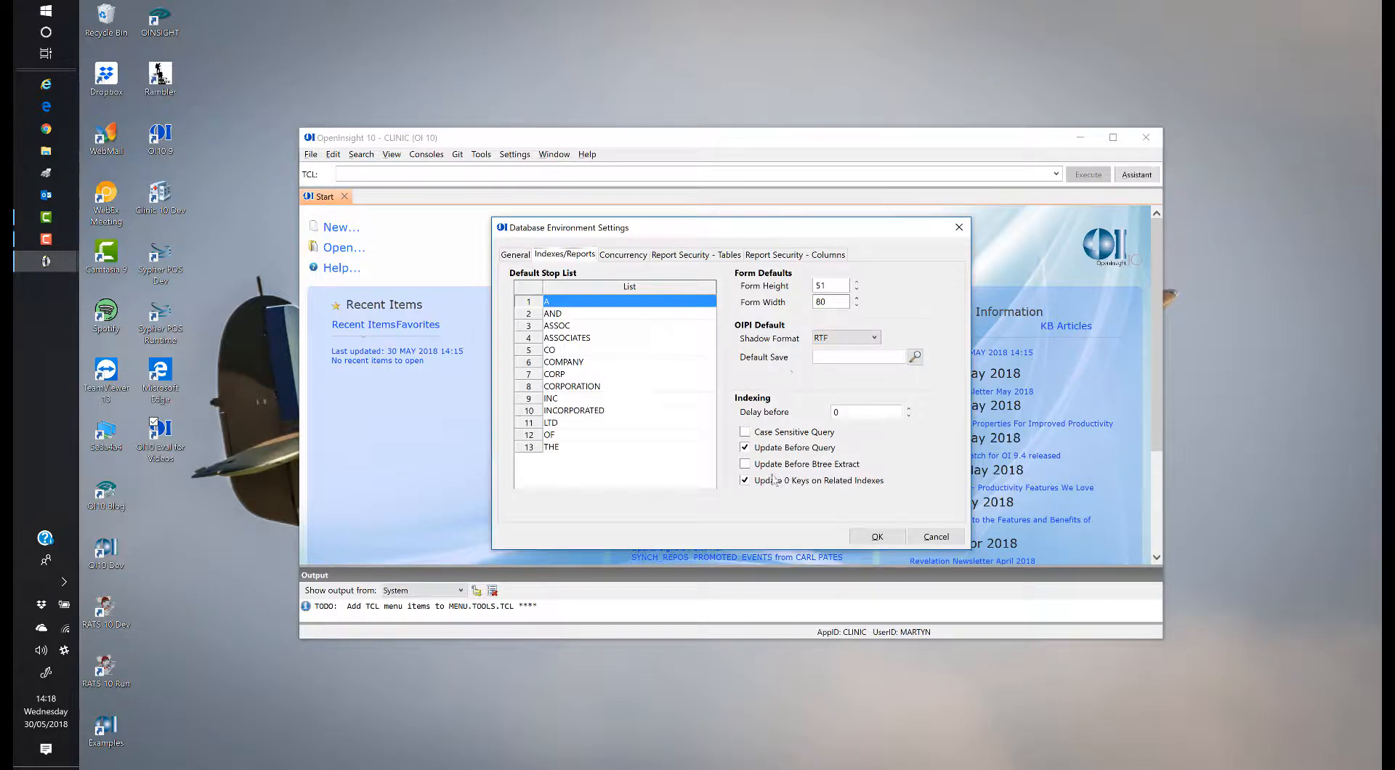
left_click(633, 257)
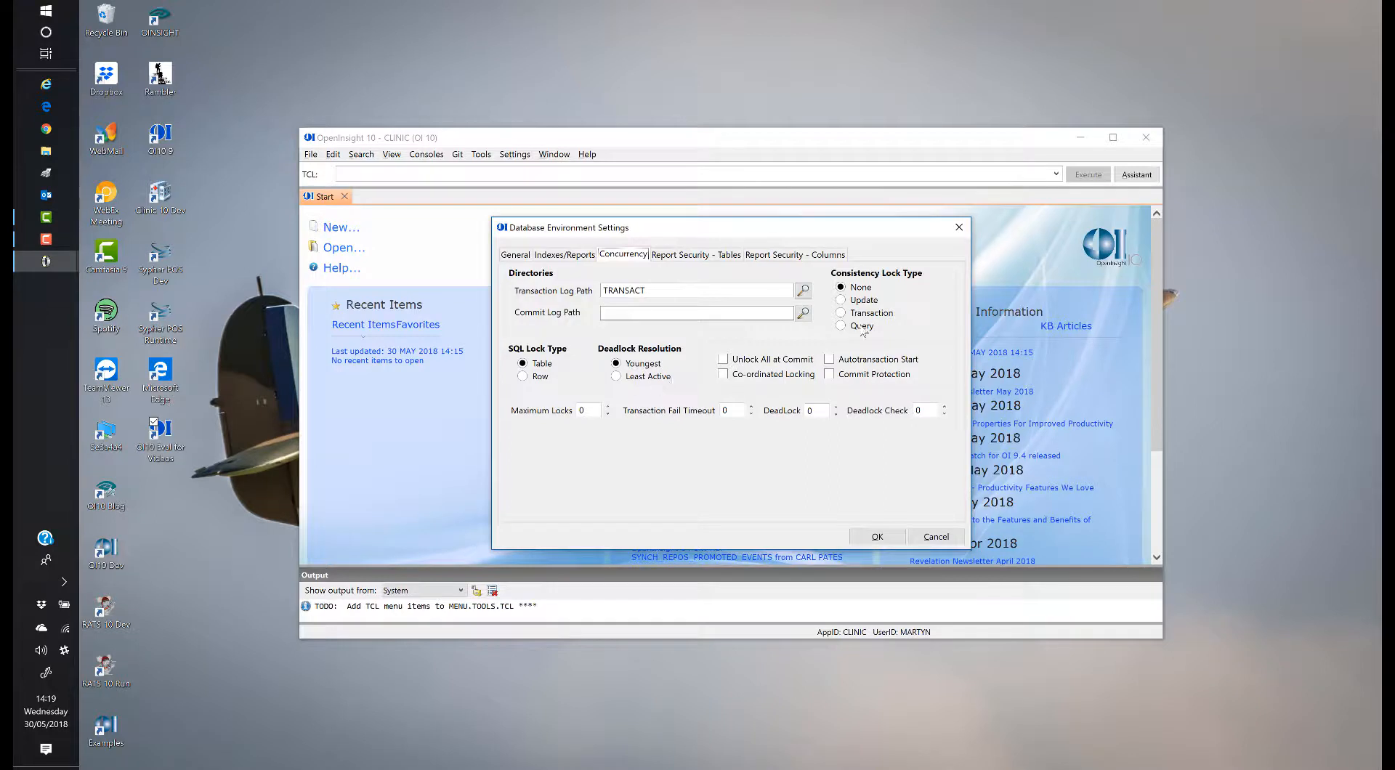
left_click(692, 256)
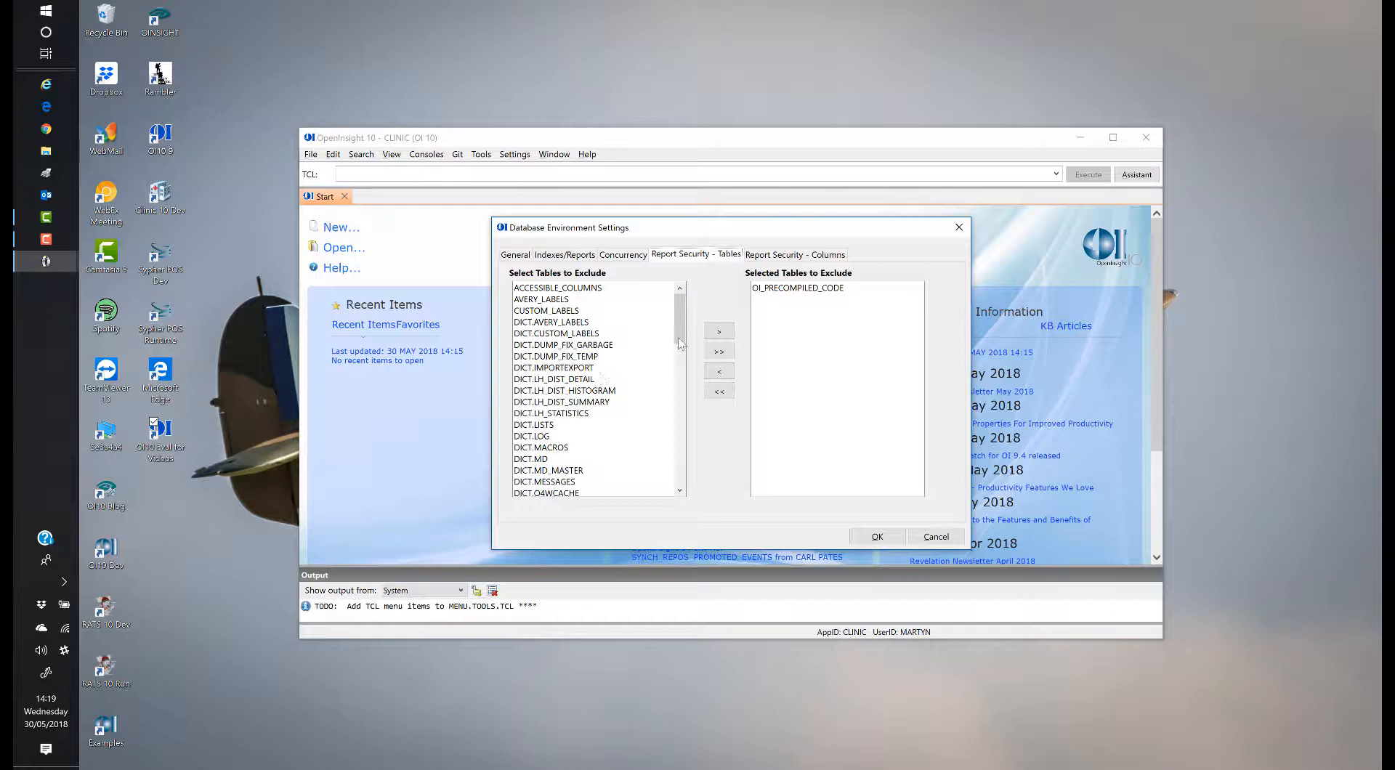
left_click(782, 258)
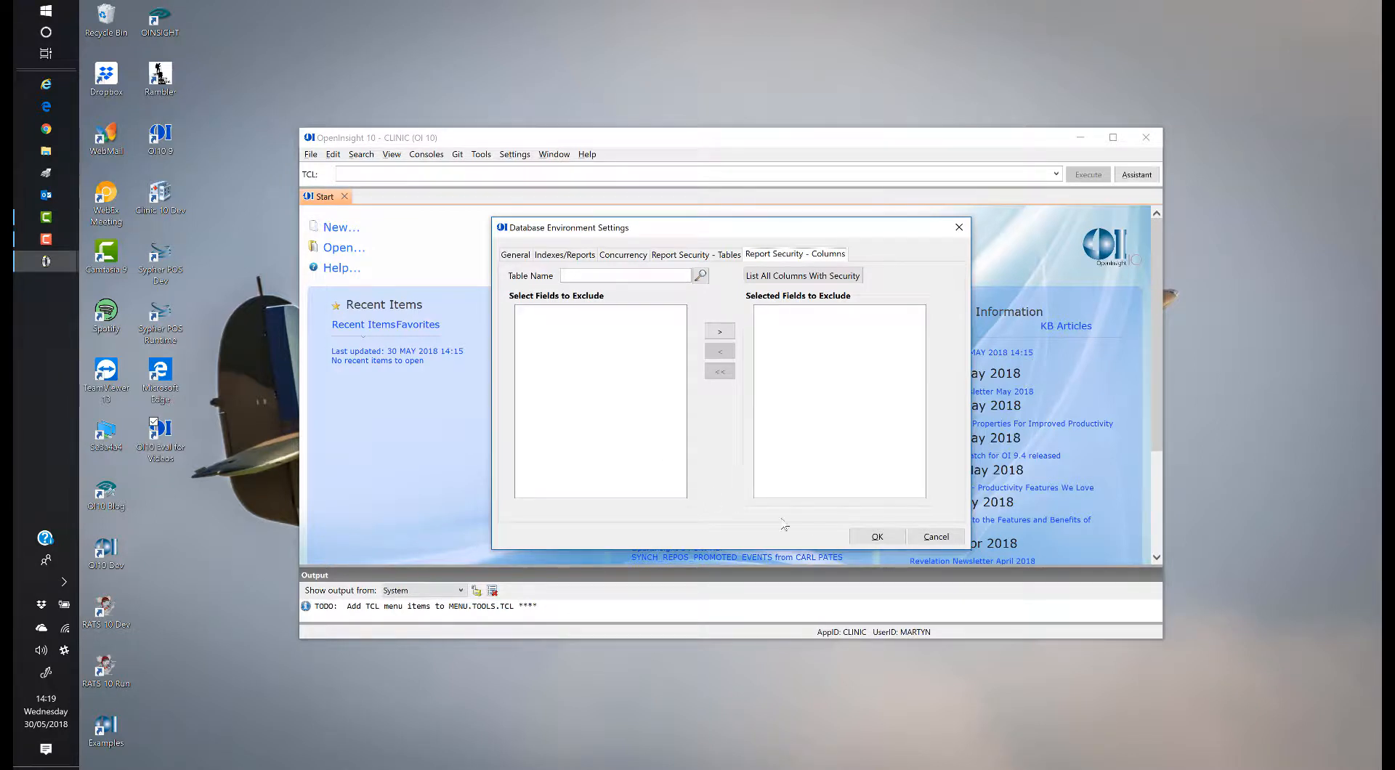
left_click(936, 539)
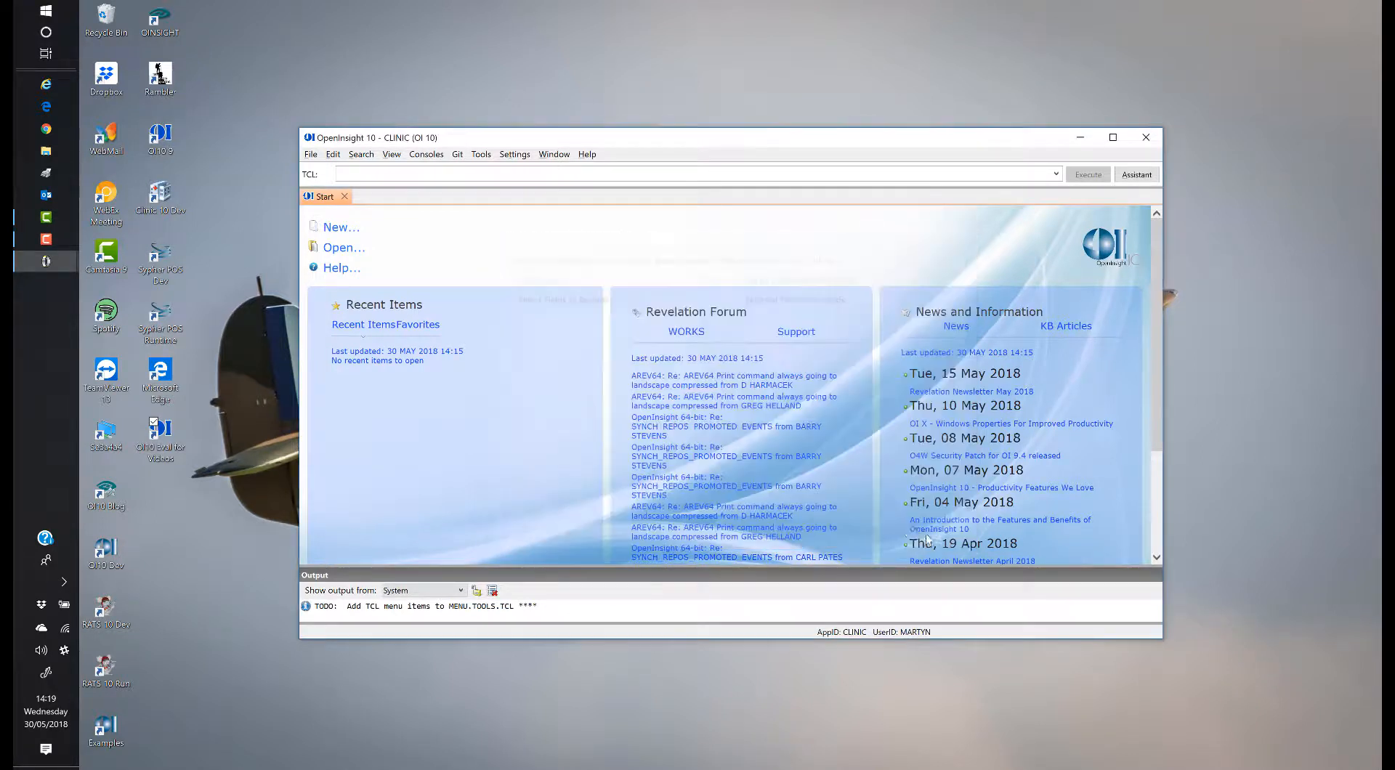
Step: Reopen and cancel Database Environment Settings, then bring up IDE Settings
left_click(517, 155)
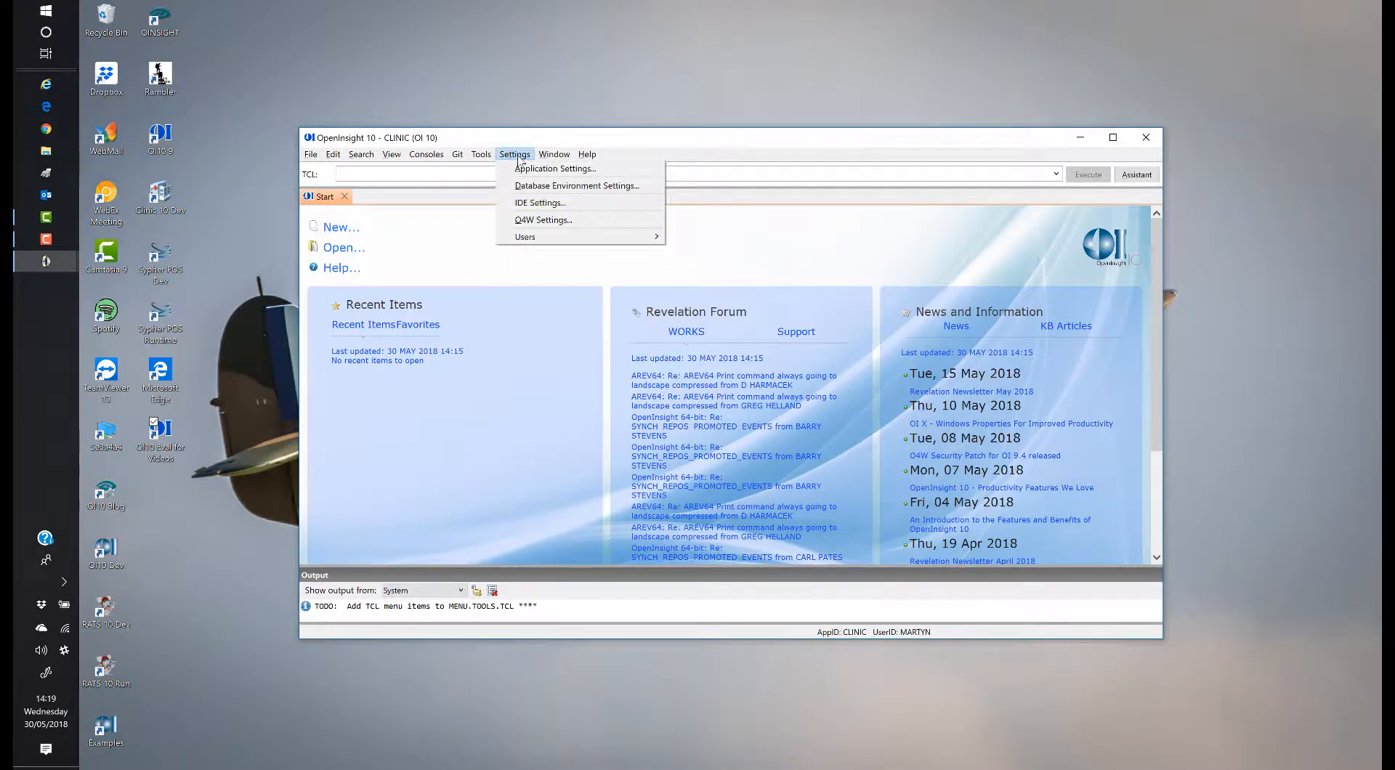
left_click(545, 188)
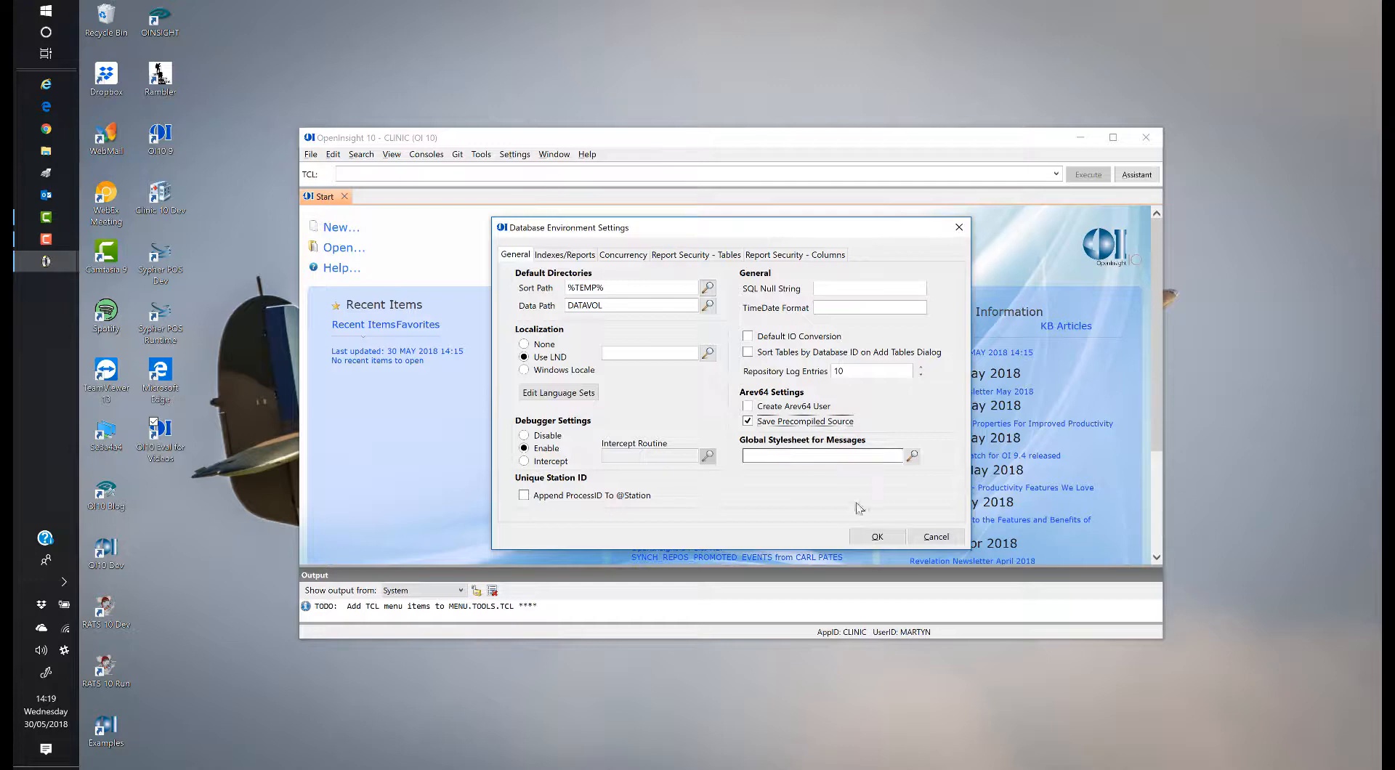
left_click(936, 537)
left_click(515, 154)
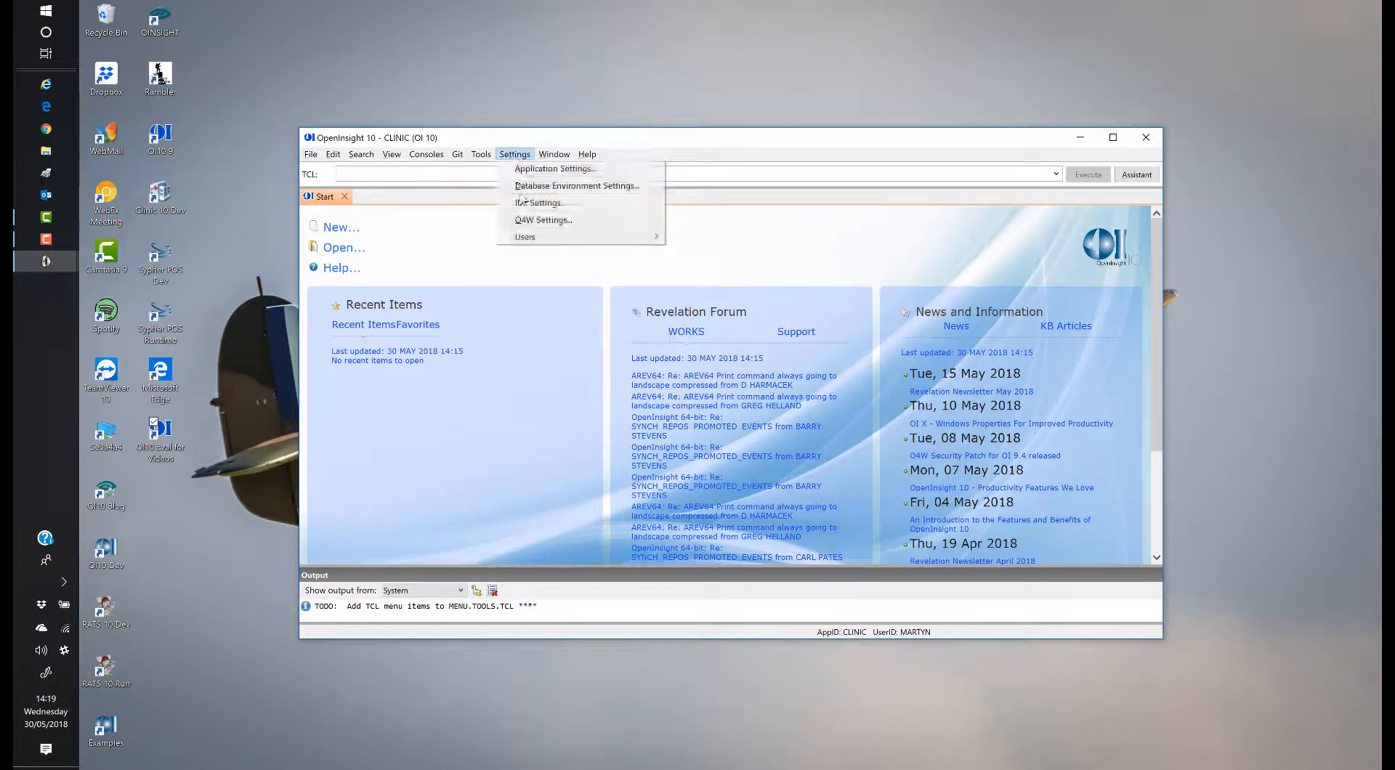
left_click(535, 204)
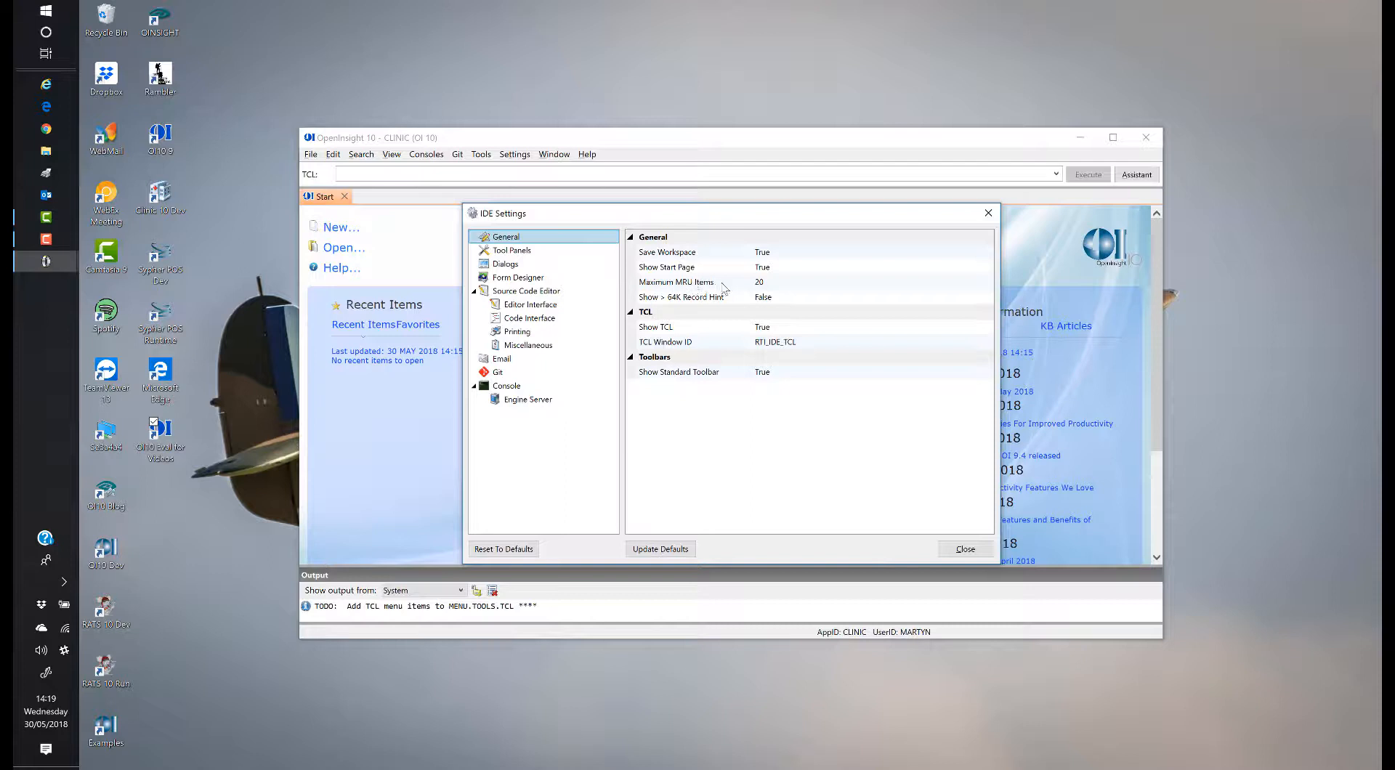
Step: Enter 3 for Maximum MRU Items, then view the Tool Panels settings page
left_click(774, 286)
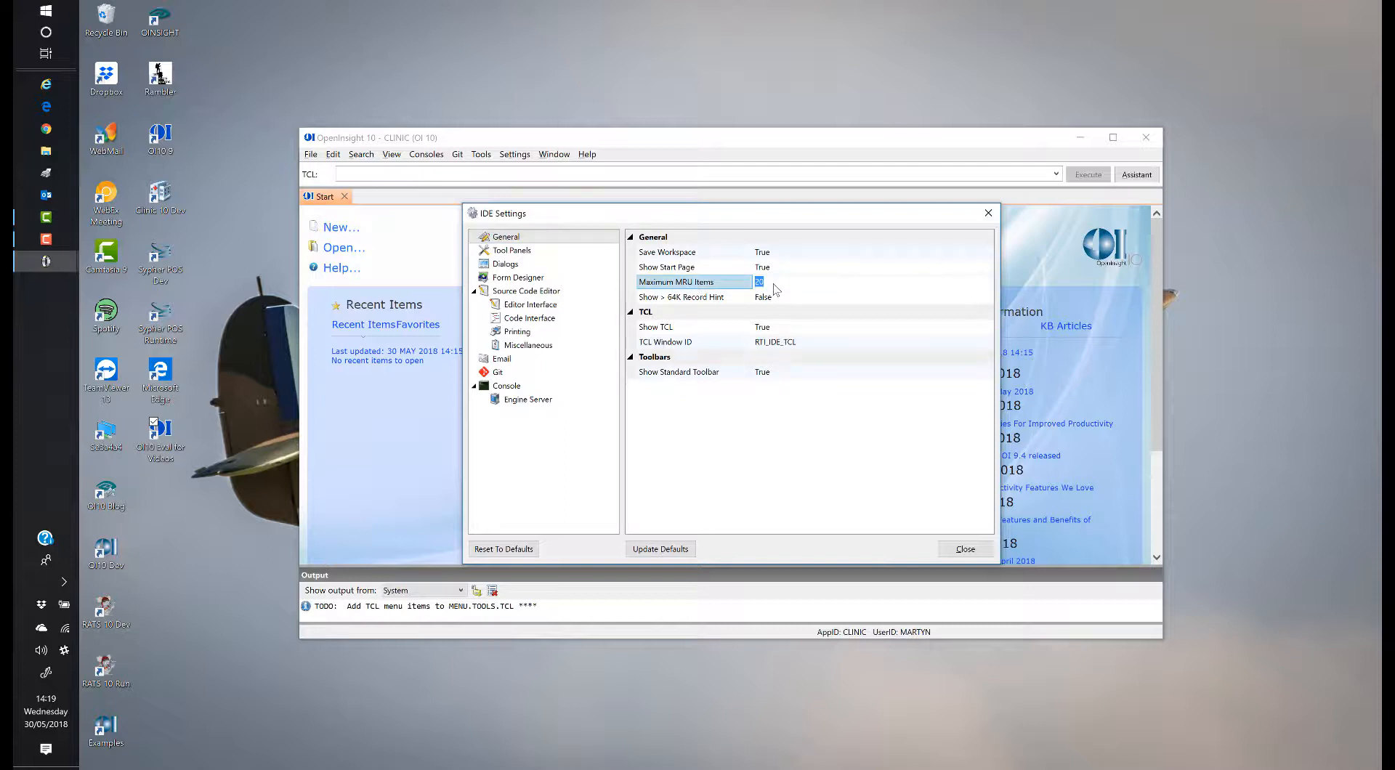
type("3")
left_click(788, 329)
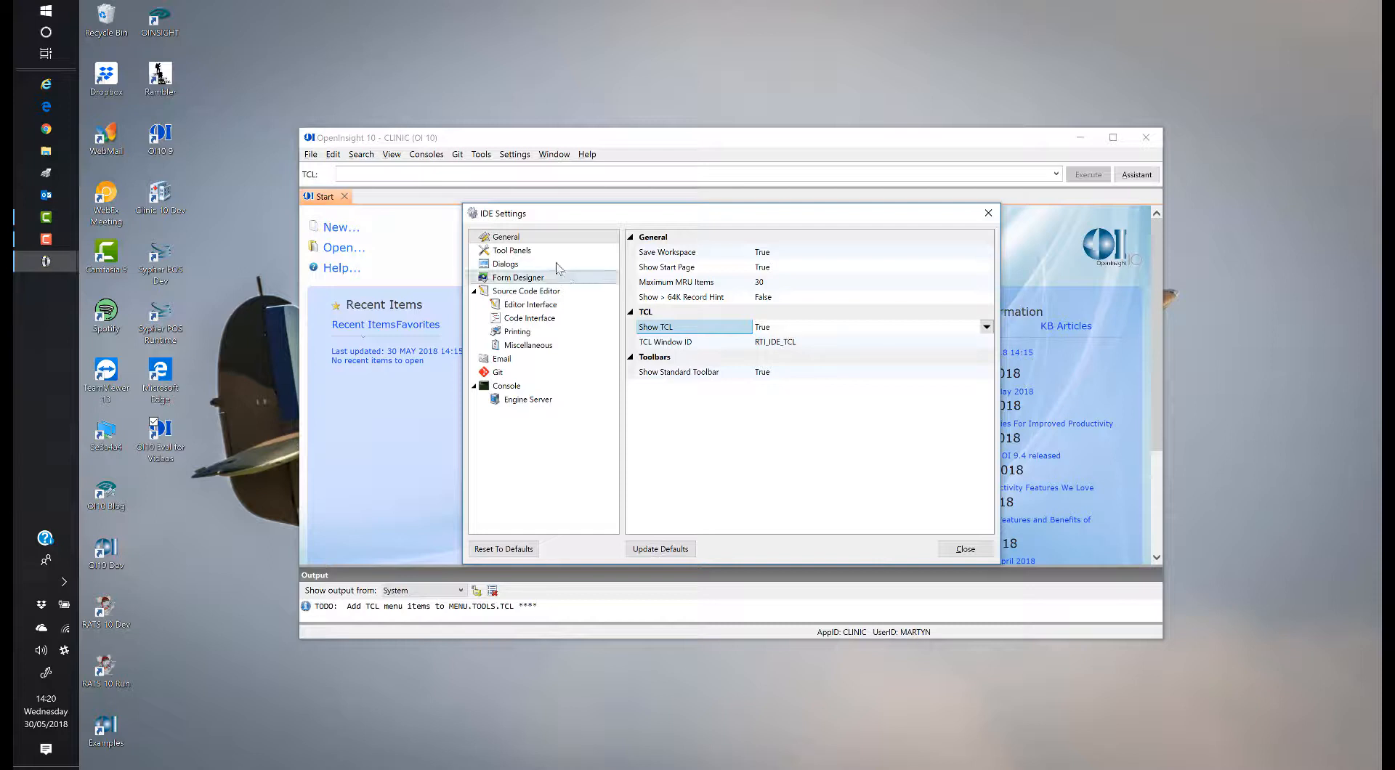
left_click(519, 253)
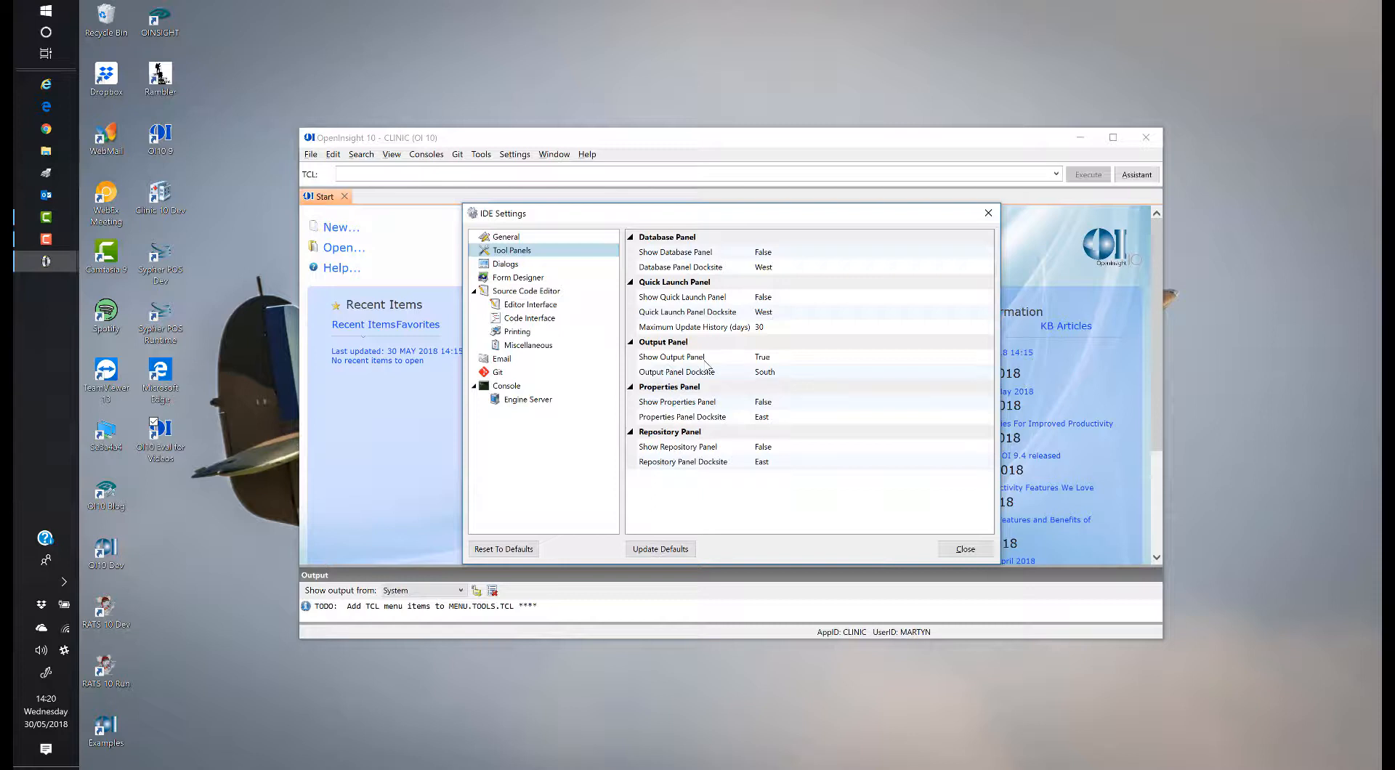
Step: Go to the Dialogs > Form Designer settings and edit the ID Prefixes list
left_click(517, 267)
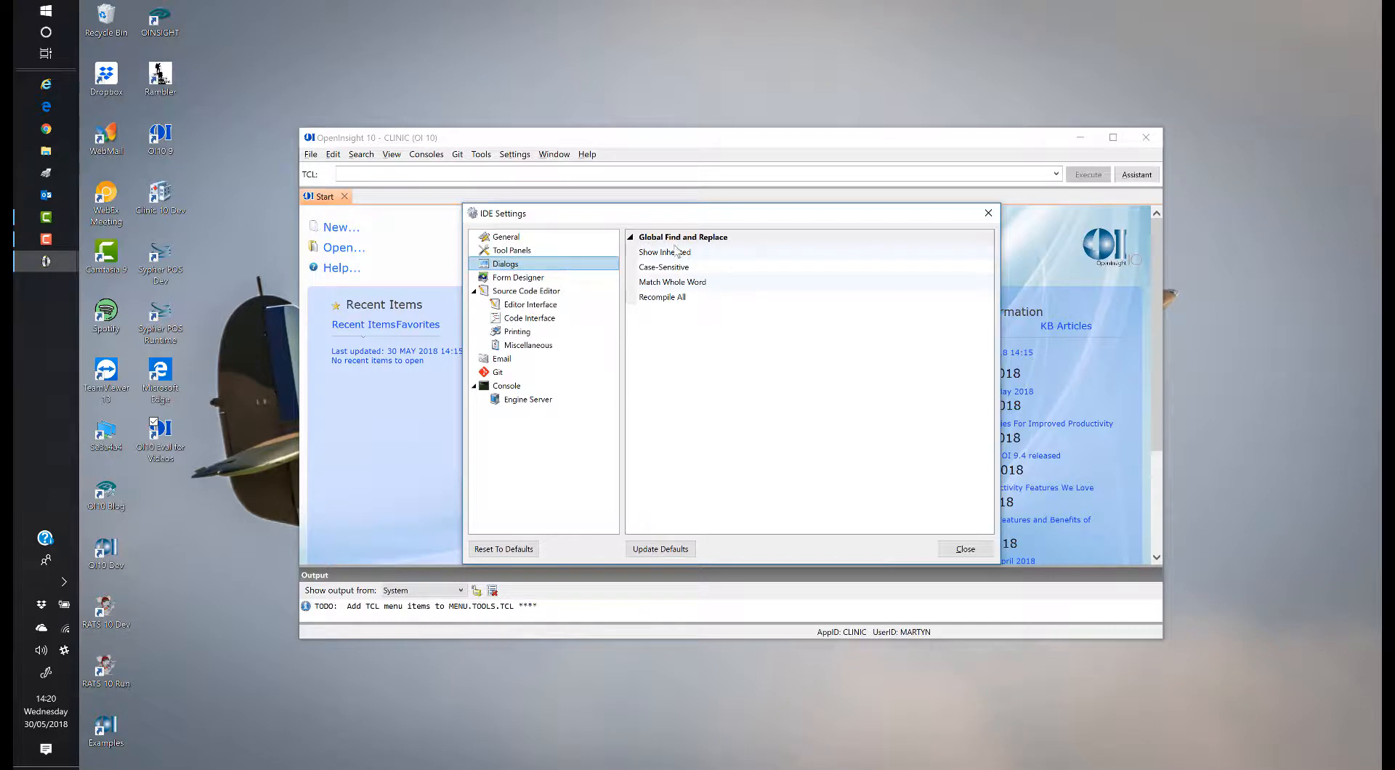
left_click(535, 282)
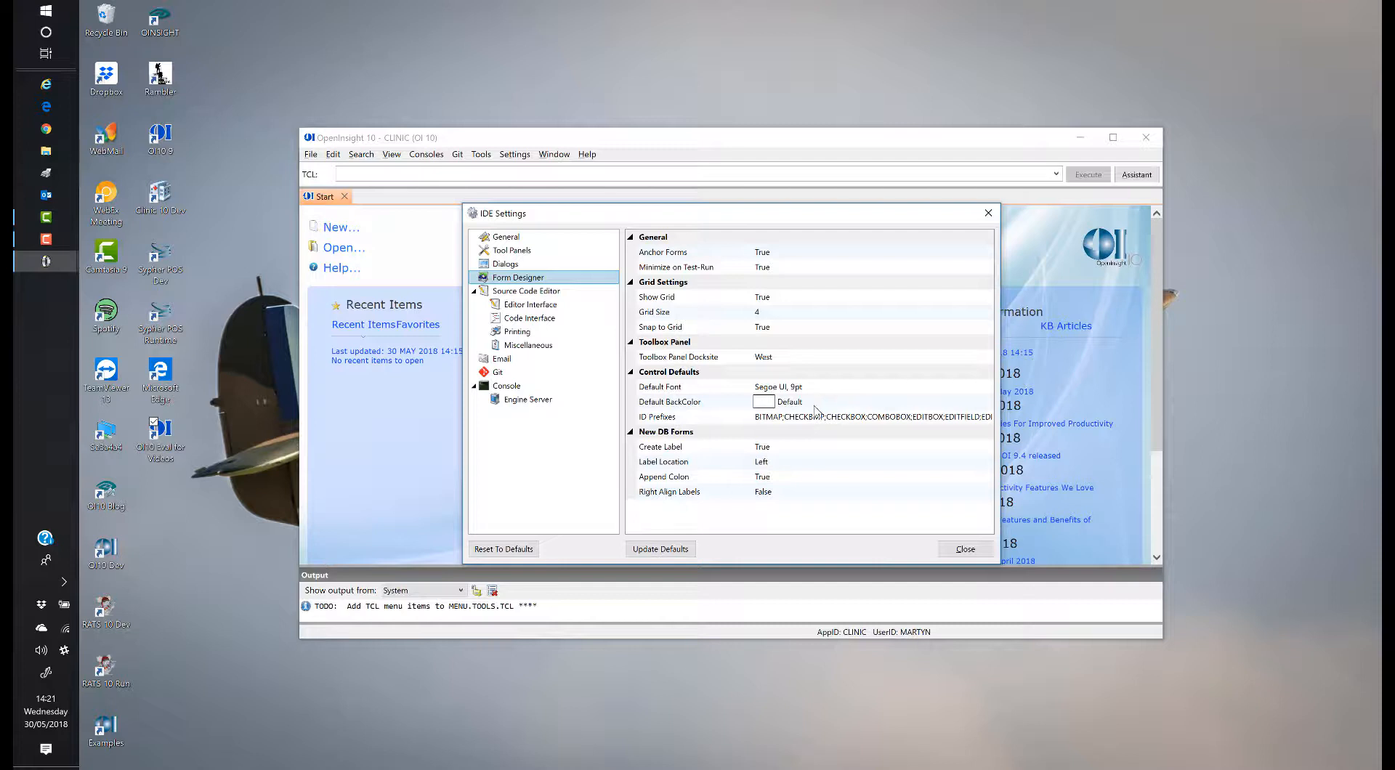
left_click(866, 422)
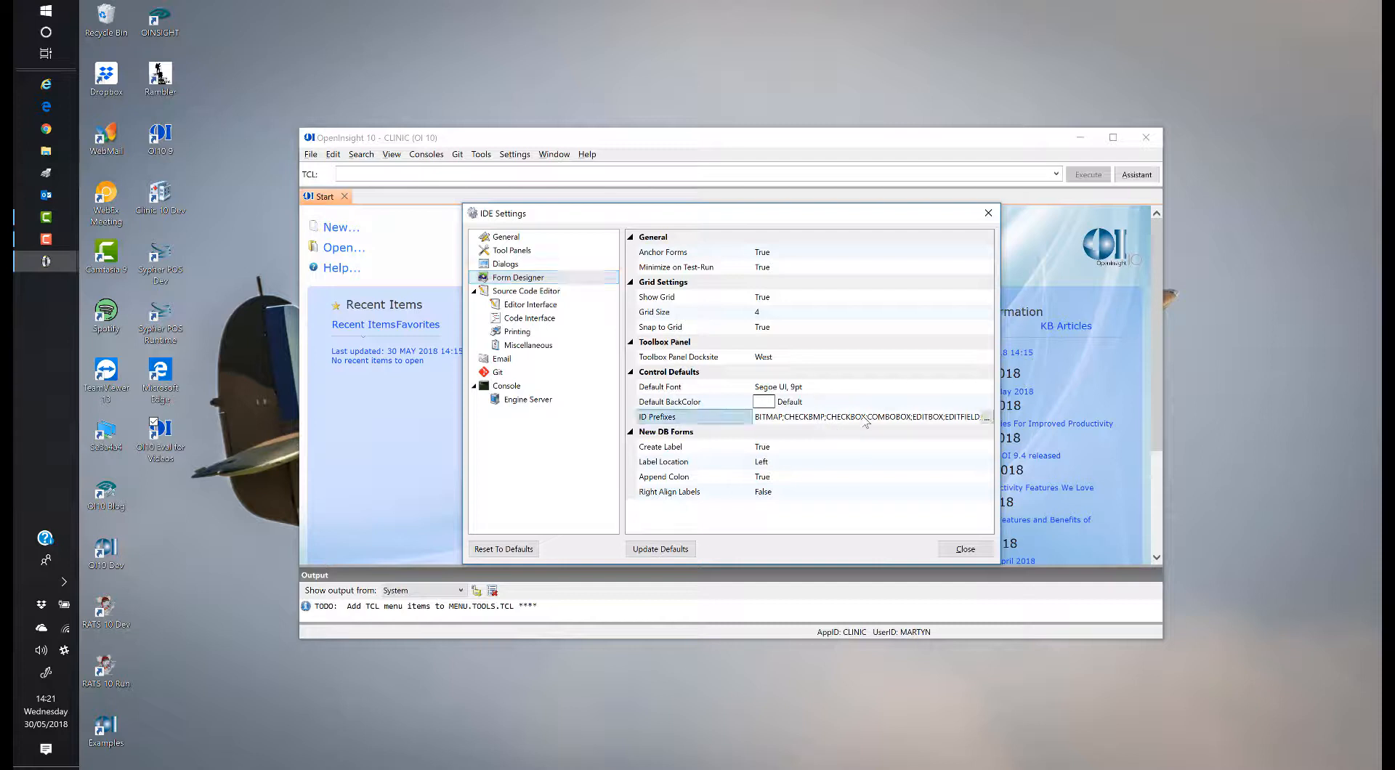
left_click(987, 420)
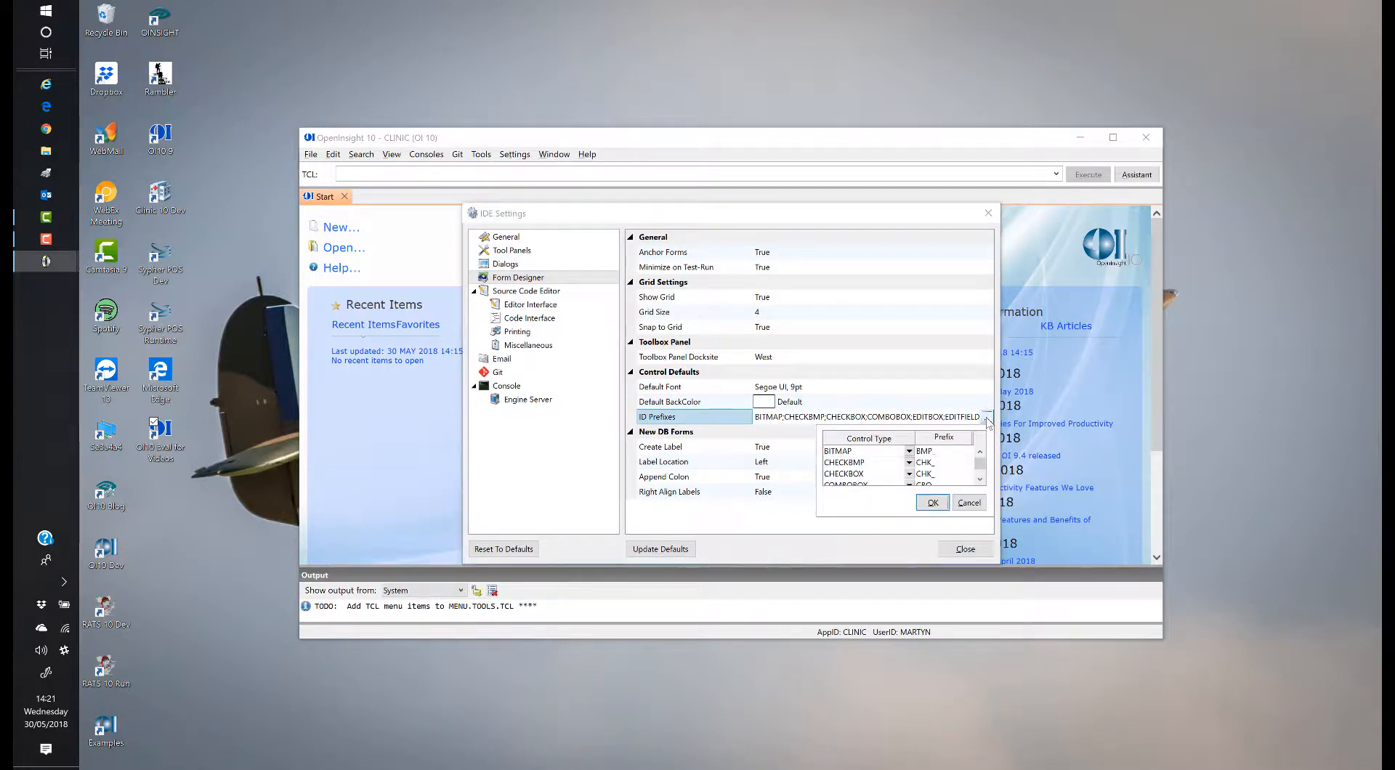
Step: Change the COMBOBOX, EDITBOX, EDITFIELD and EDITTABLE ID prefixes to CMB, EBX, EDL and EDT
left_click(945, 451)
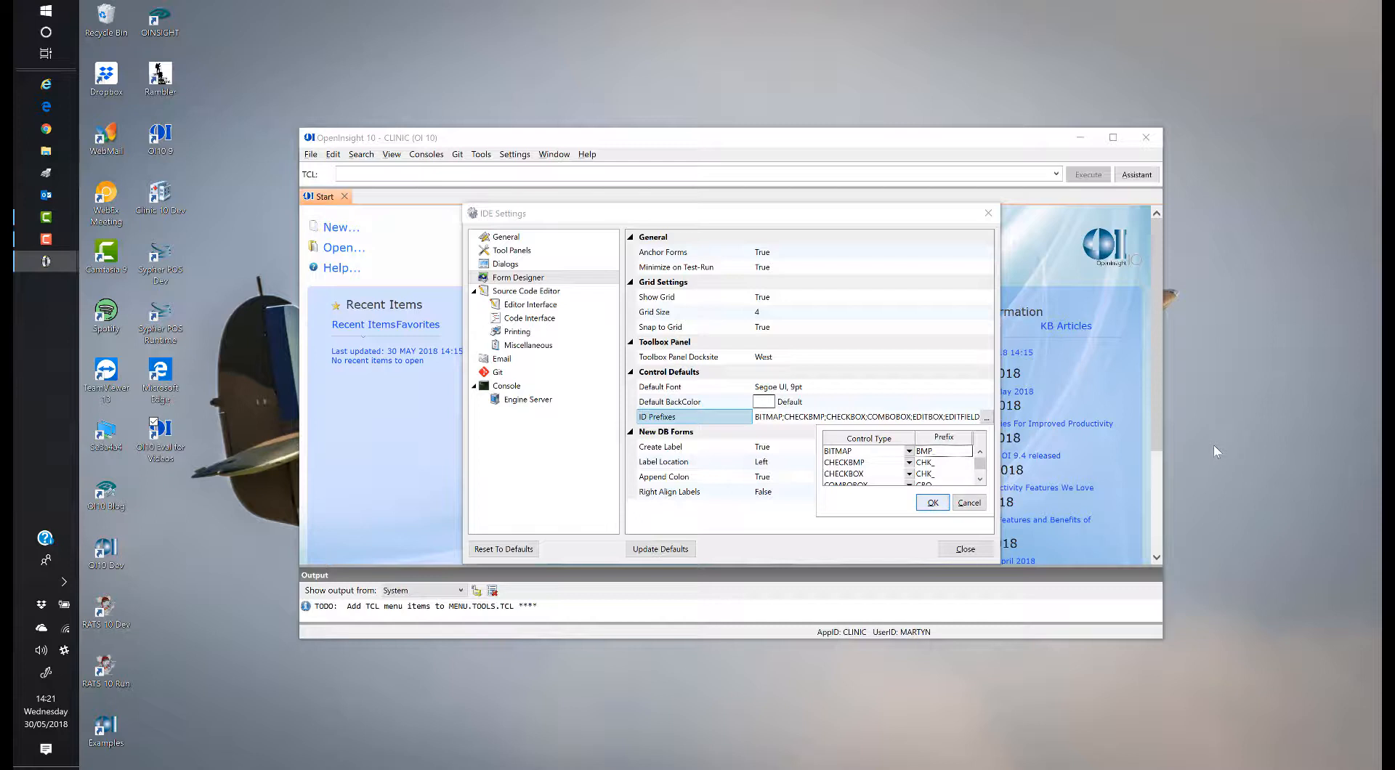
key("Down")
key("Down")
key("Down")
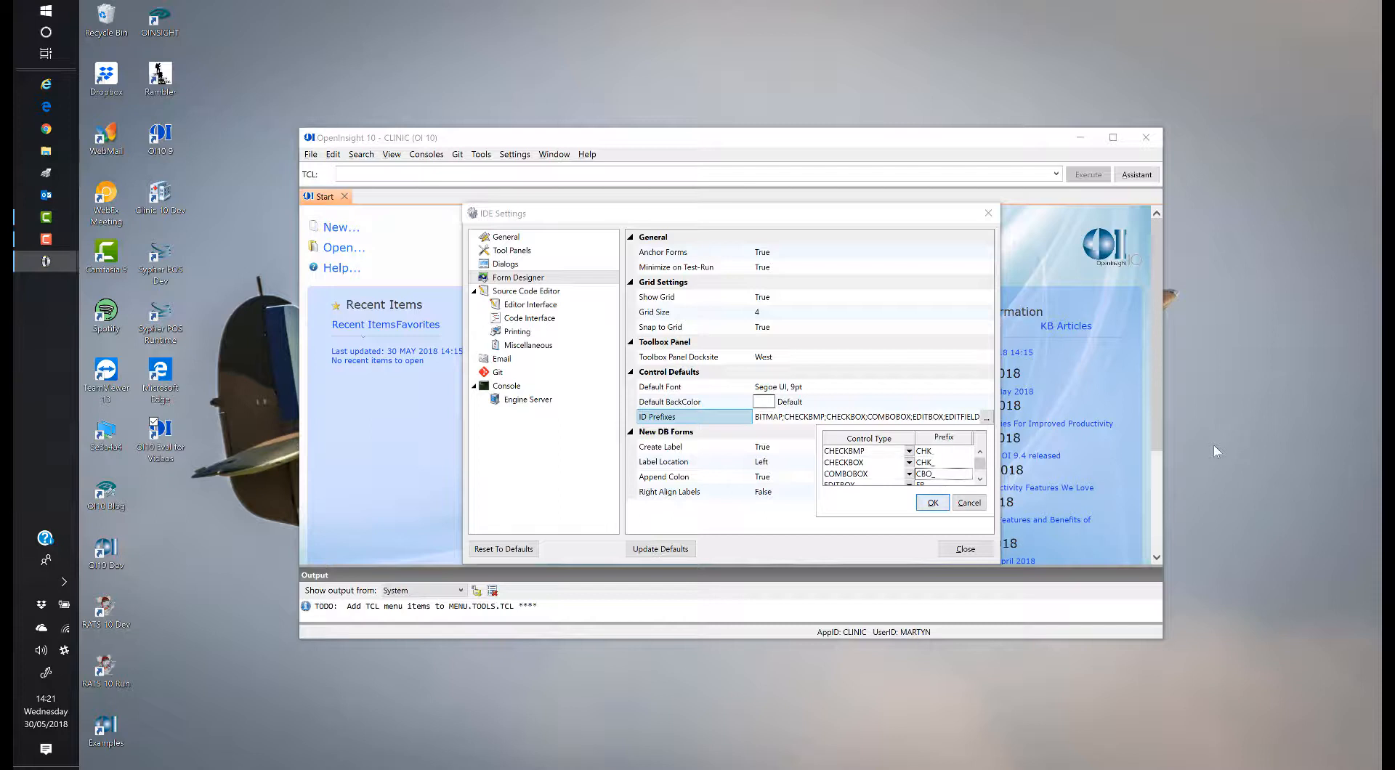
key("BackSpace")
key("BackSpace")
key("BackSpace")
type("MB")
key("Down")
key("BackSpace")
type("X")
key("Down")
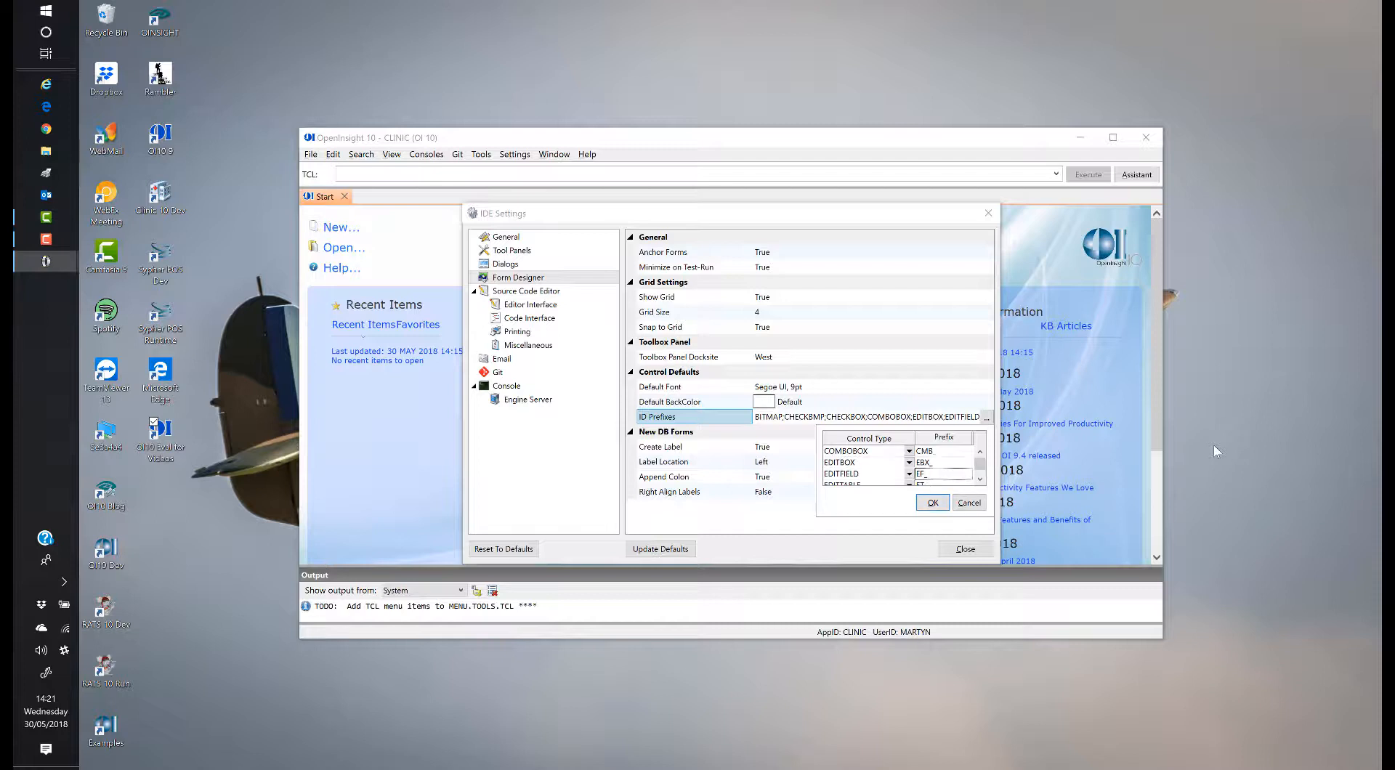
key("F2")
type("EDL")
key("Down")
type("EDT")
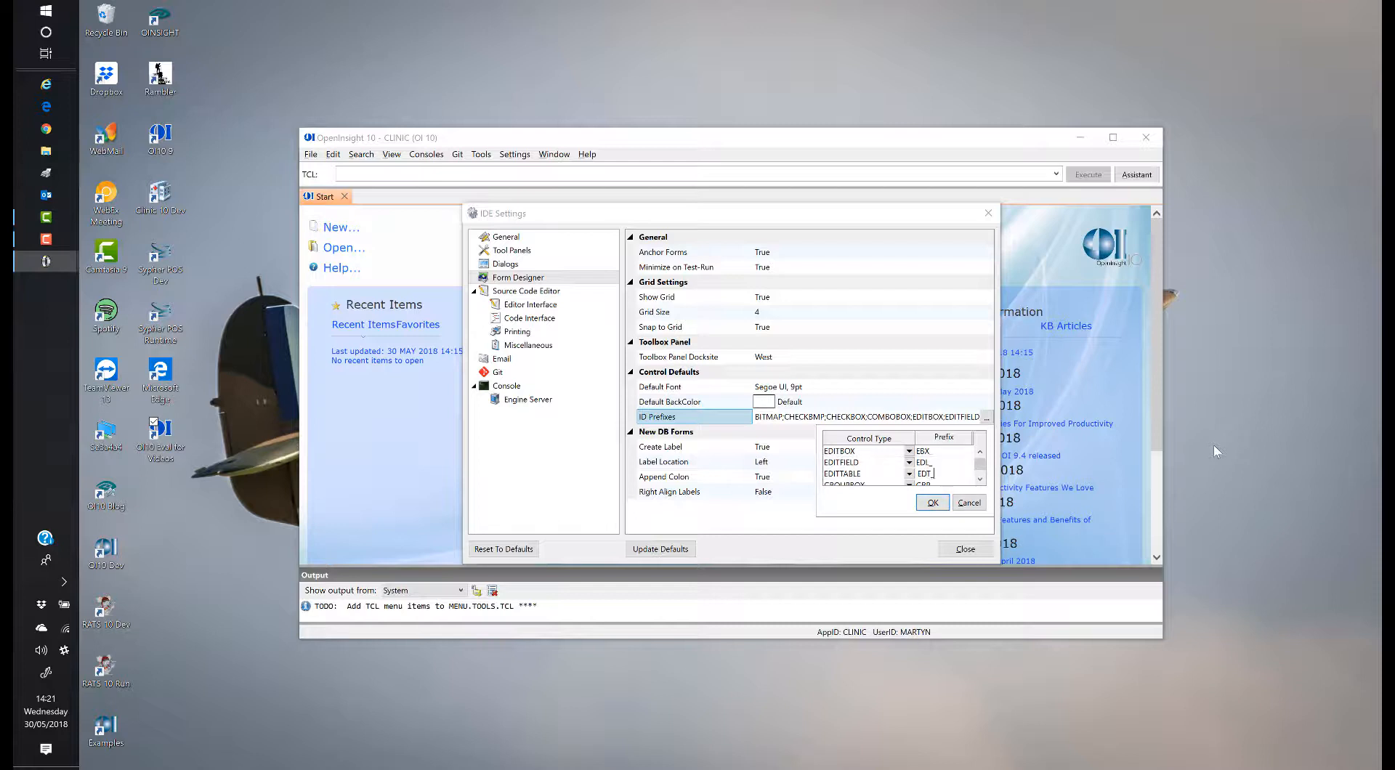
key("Down")
key("Down")
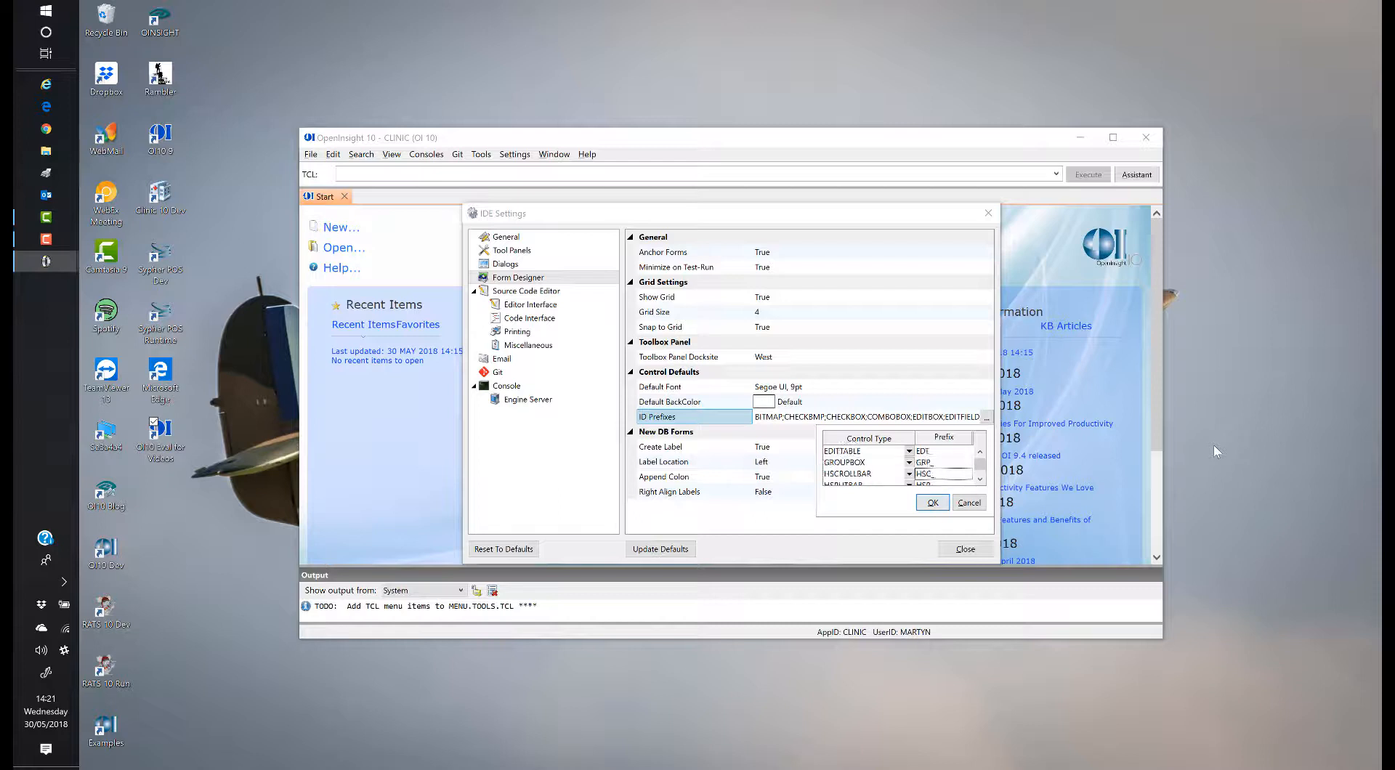
key("Down")
key("Down")
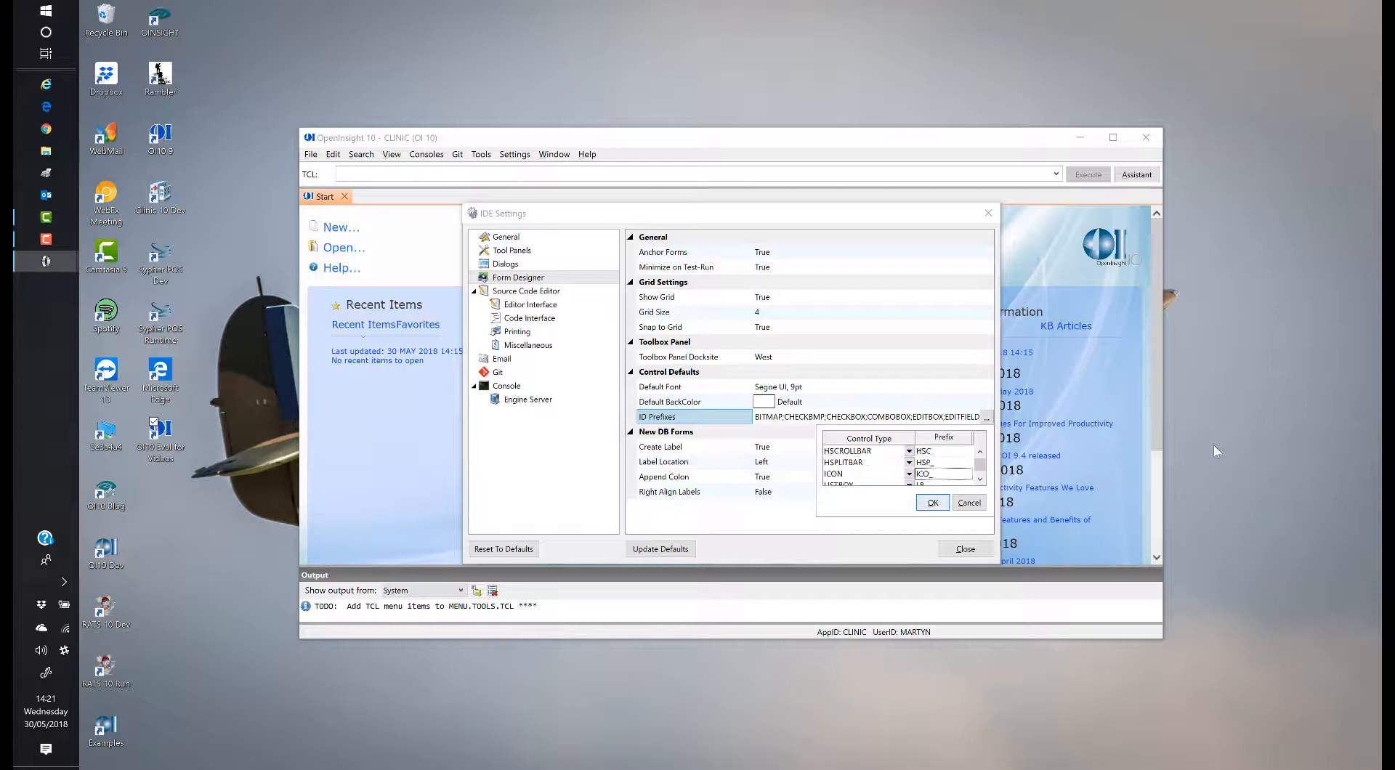
key("Down")
Step: Set the LISTBOX, MENU and RICHEDITBOX prefixes to LBX_, MNU and RBX, and apply the prefixes
key("BackSpace")
key("BackSpace")
type("BX_")
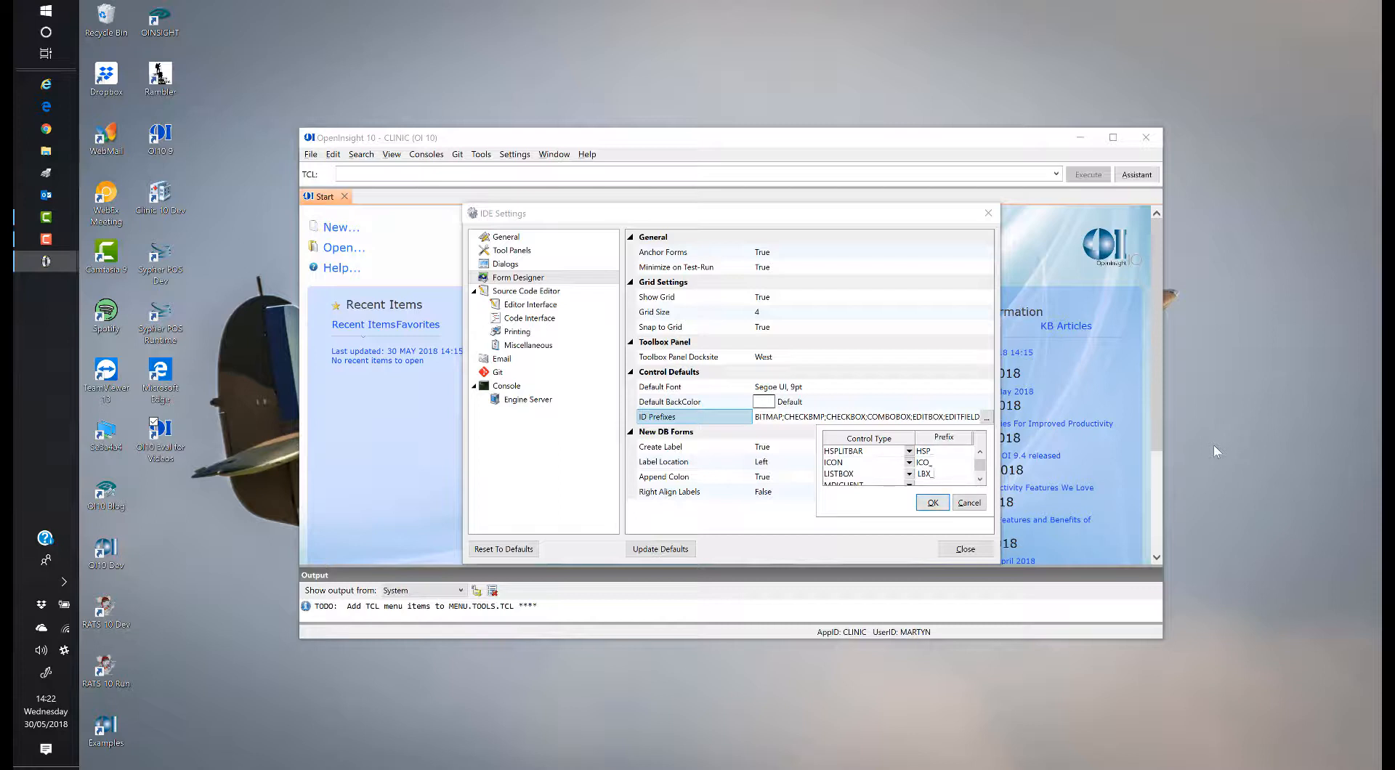
key("Down")
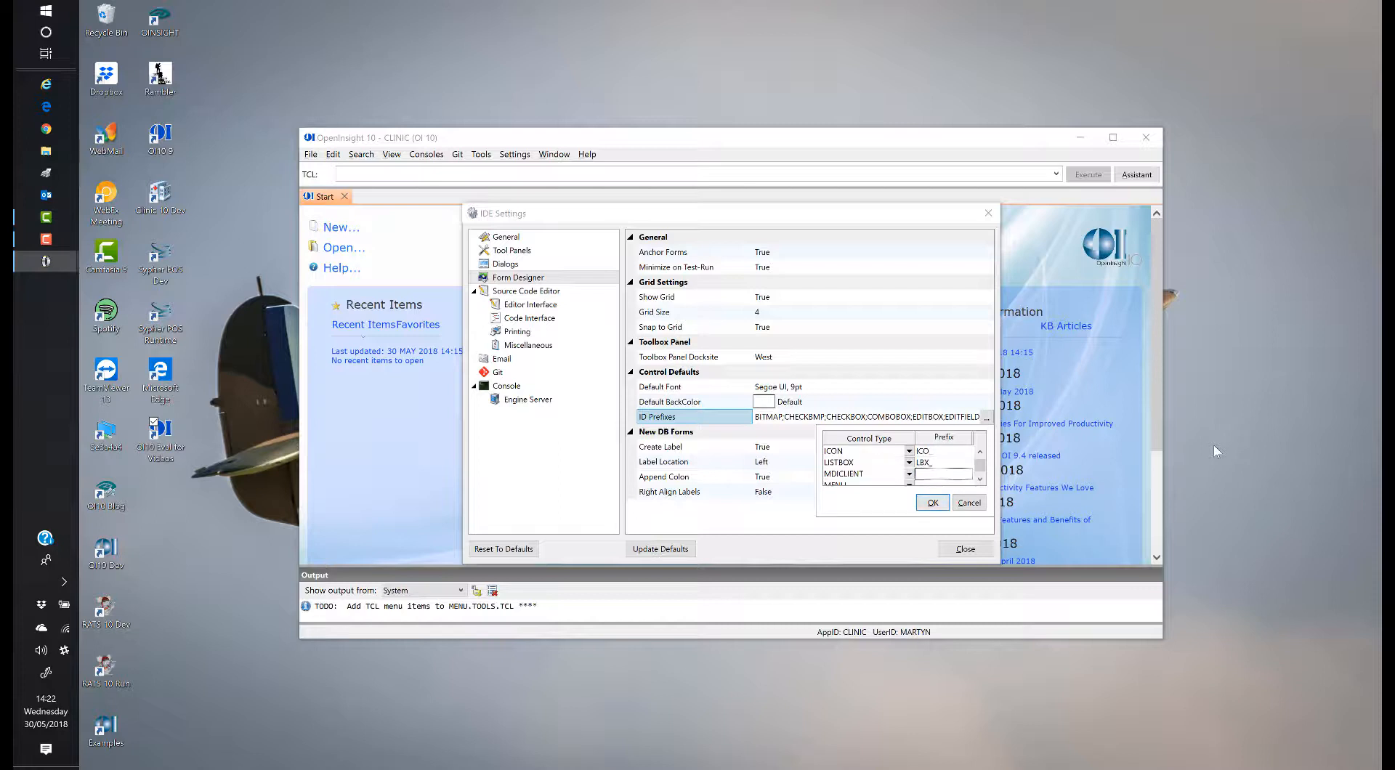
key("Down")
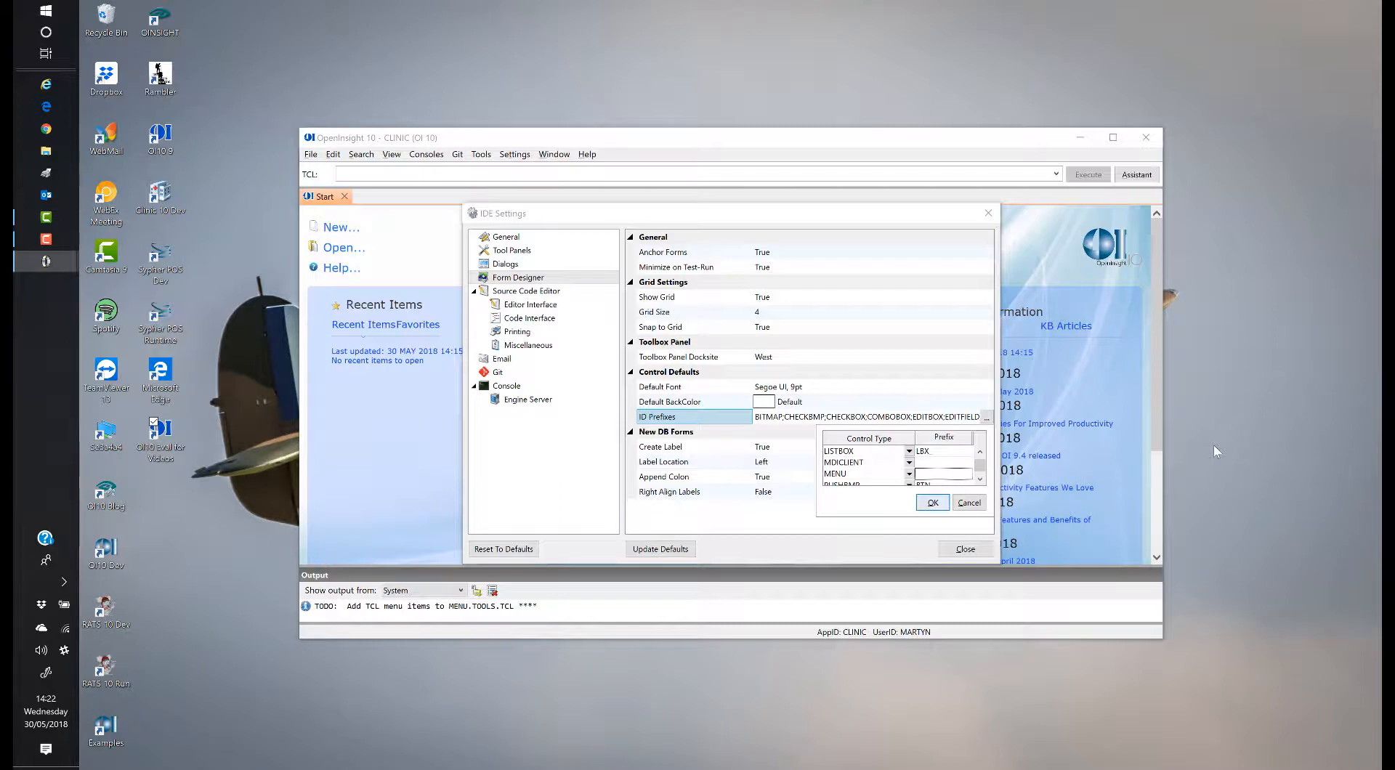
type("MNU_")
key("Down")
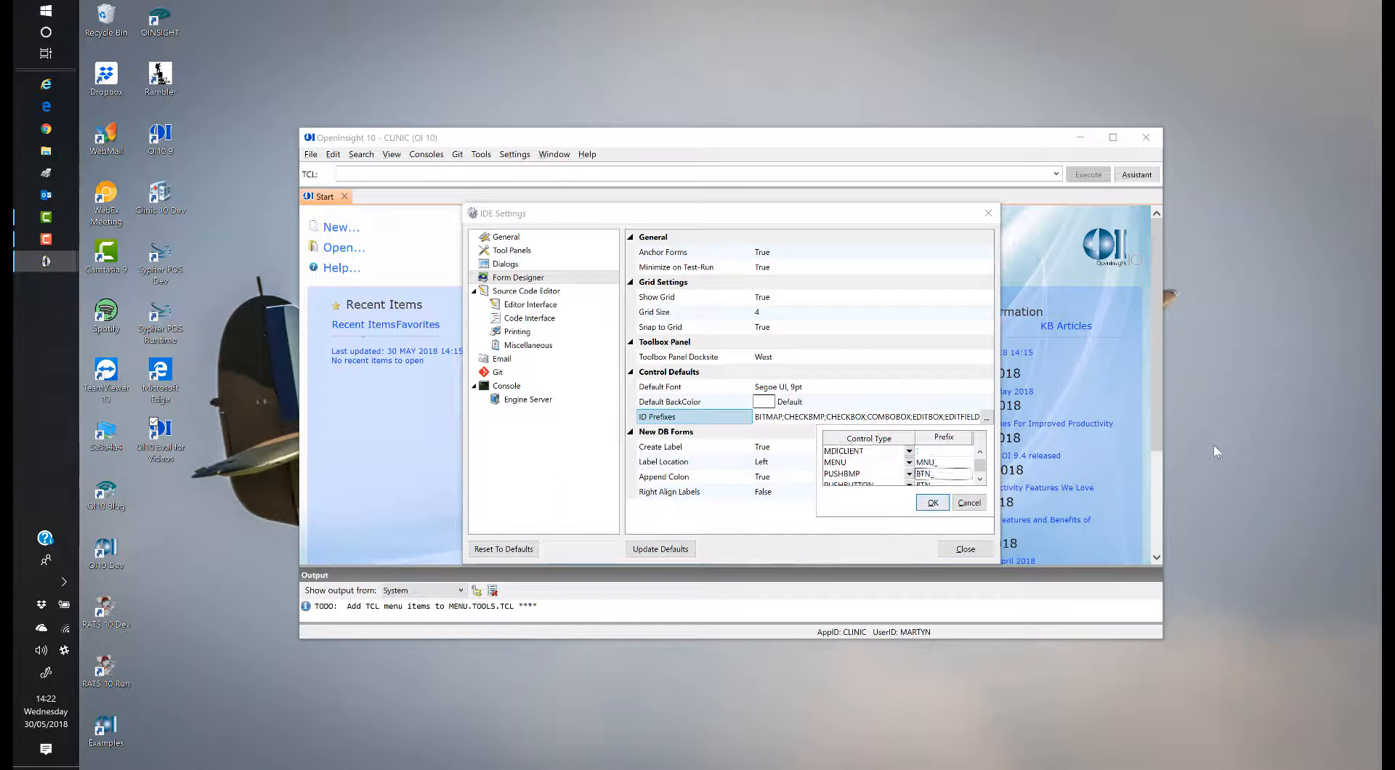
key("Down")
key("Down")
key("Down")
key("Down")
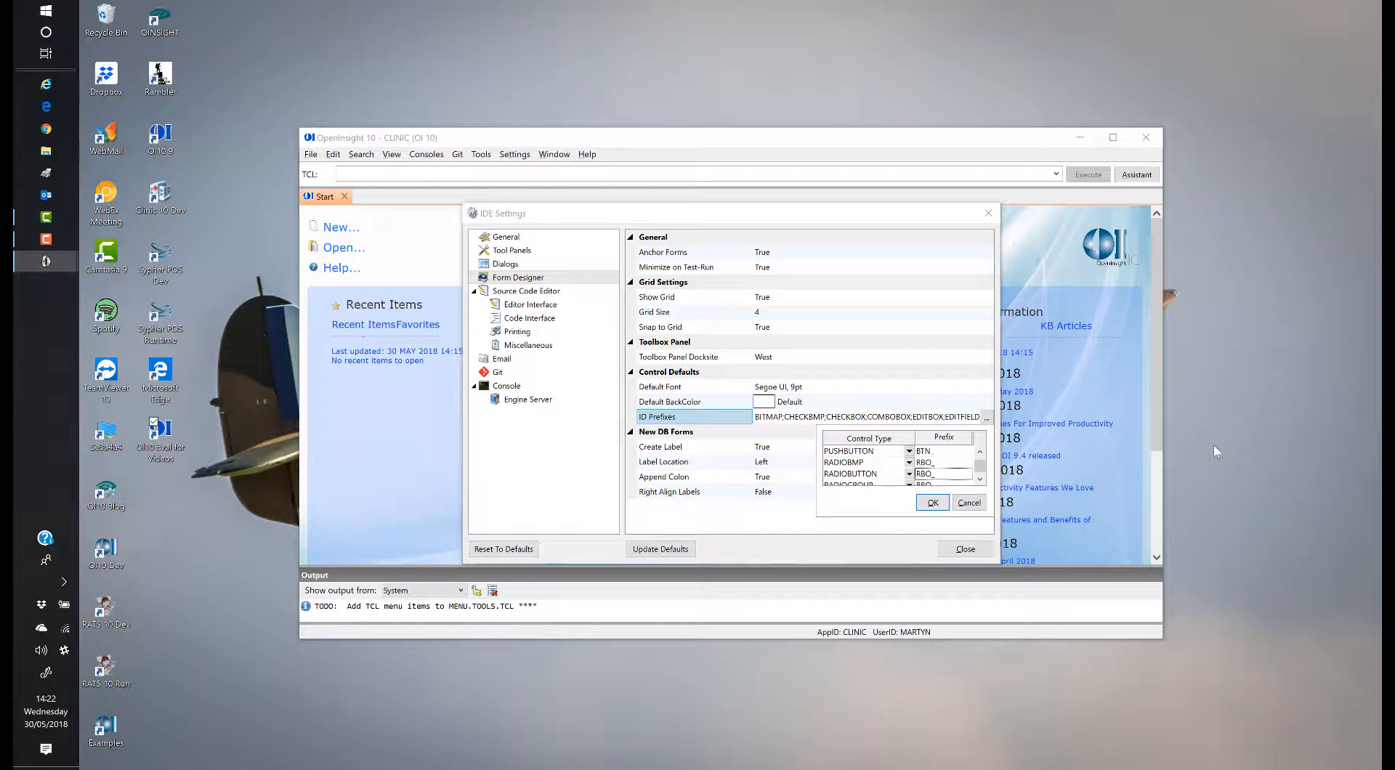
key("Down")
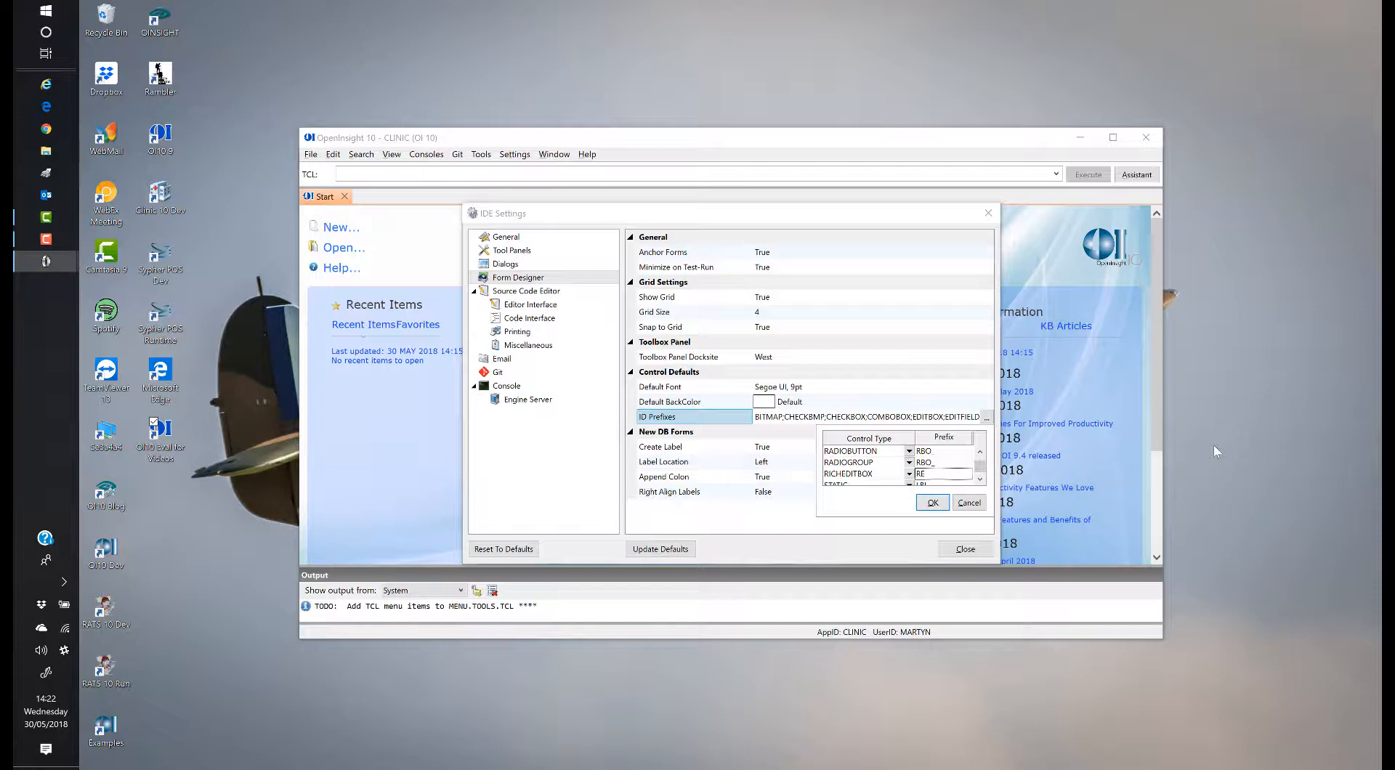
key("BackSpace")
type("EB")
key("BackSpace")
key("BackSpace")
key("BackSpace")
type("RBX")
key("Down")
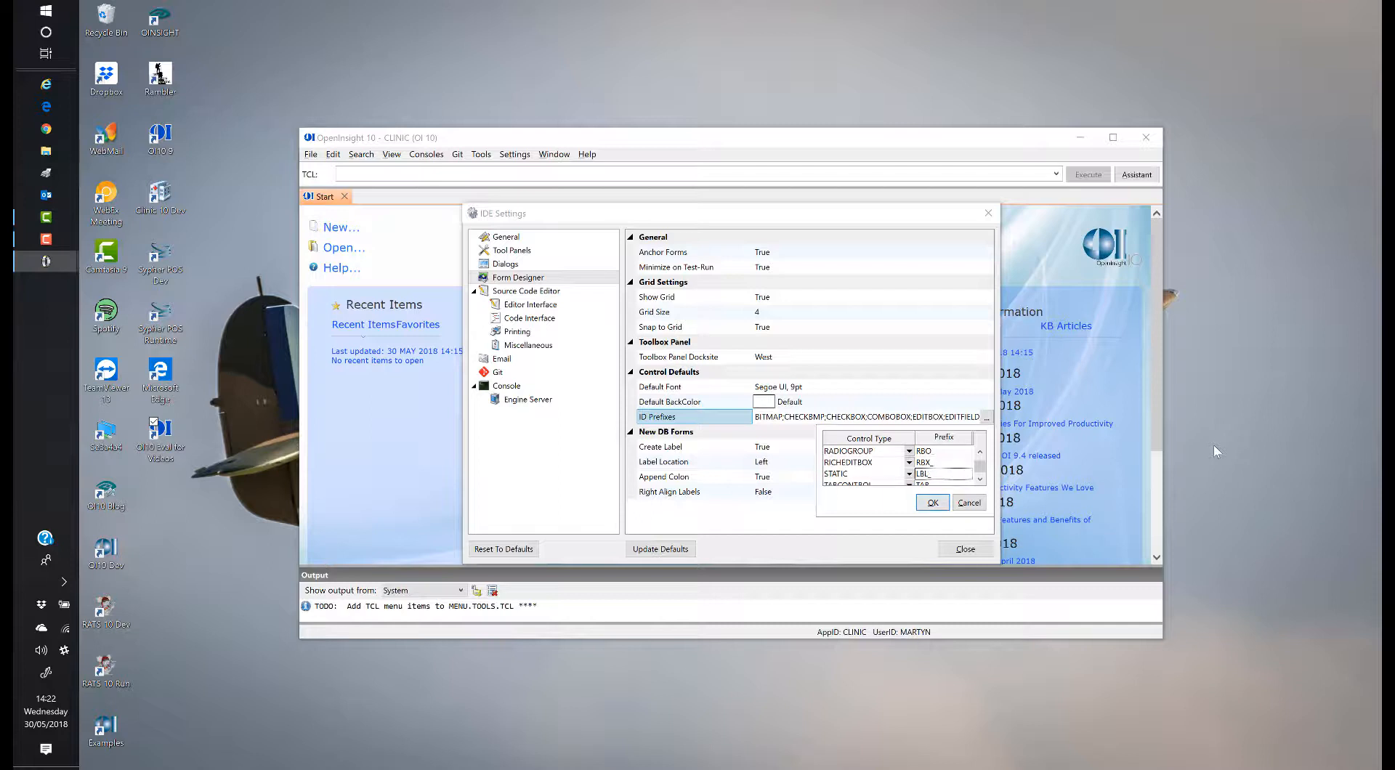
key("Down")
key("Down")
key("Down")
key("Down")
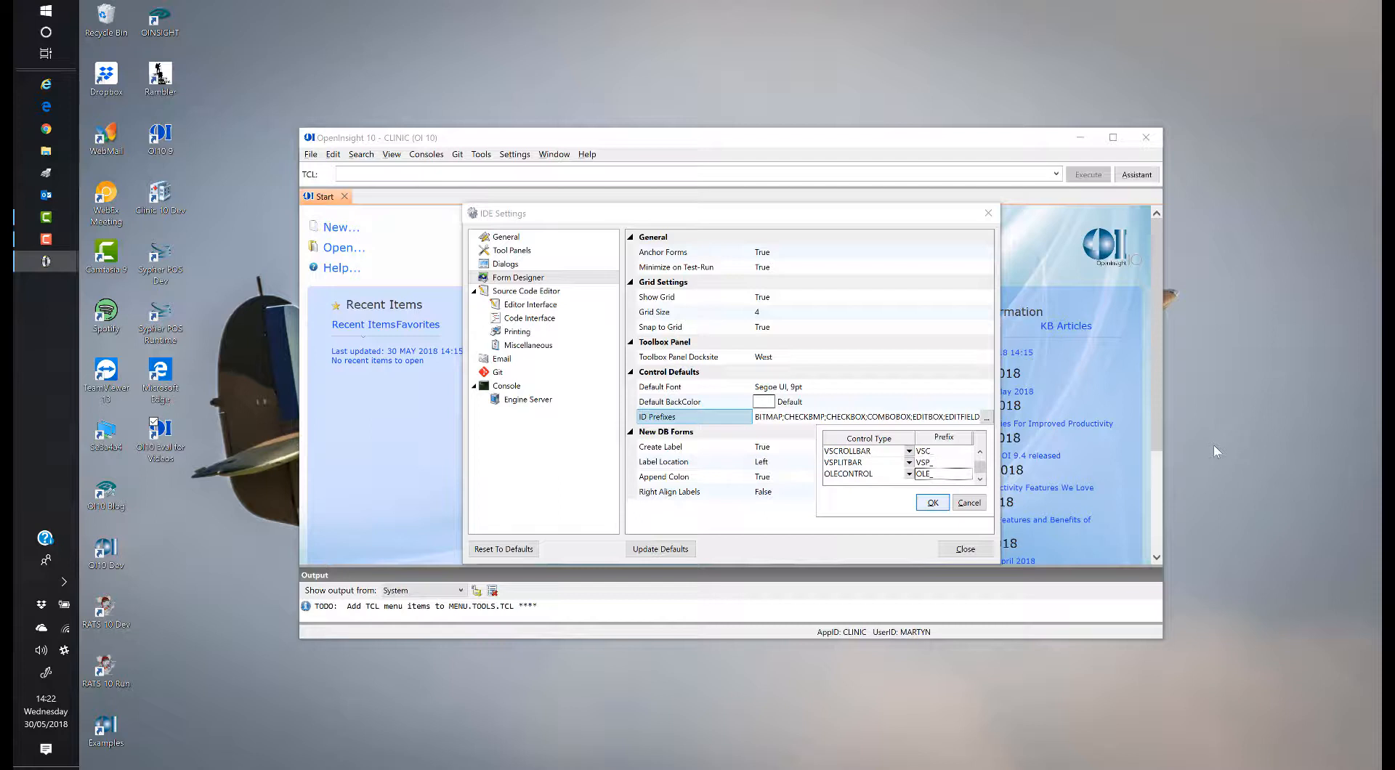
left_click(932, 503)
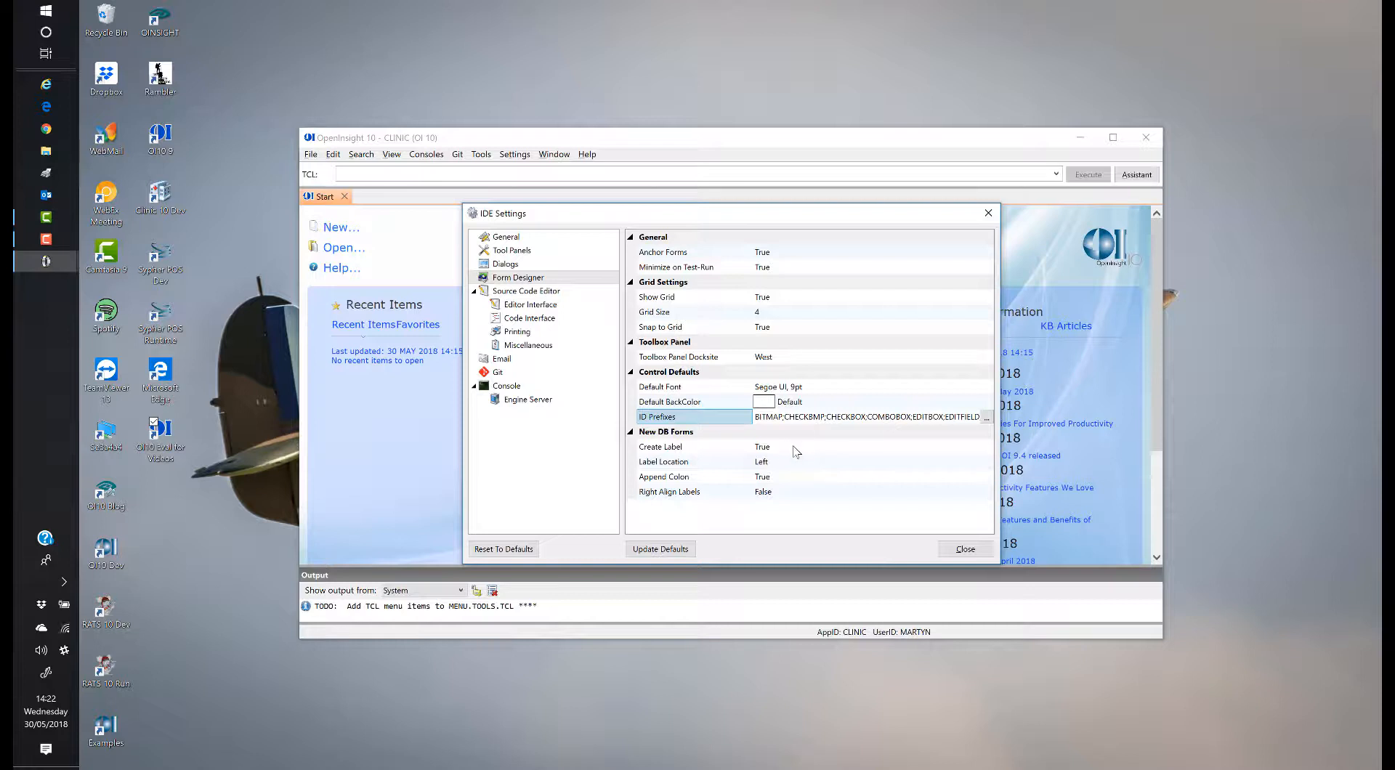
Step: Set Append Colon to False for new forms and show the Source Code Editor settings
double_click(786, 482)
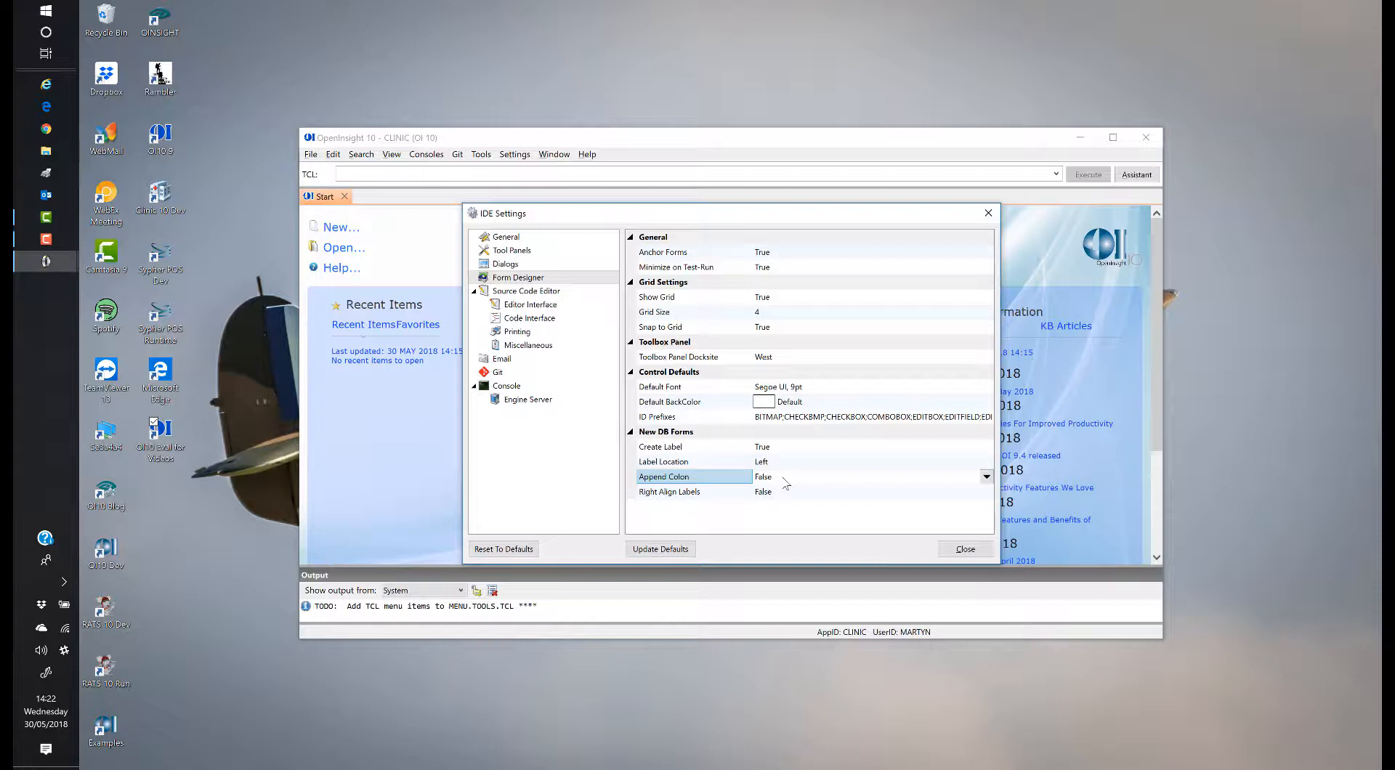
left_click(539, 293)
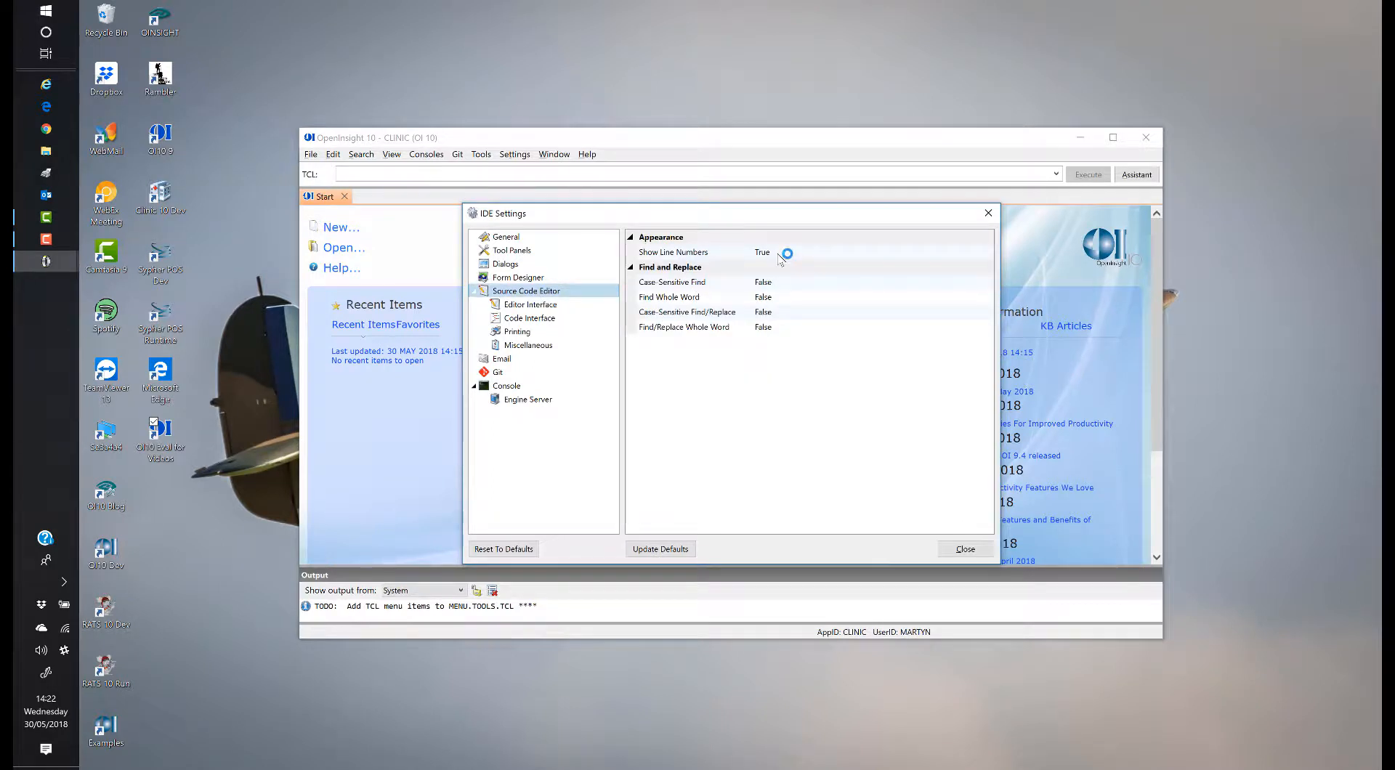
Step: Set the Code Interface font to Consolas, size 9
left_click(527, 306)
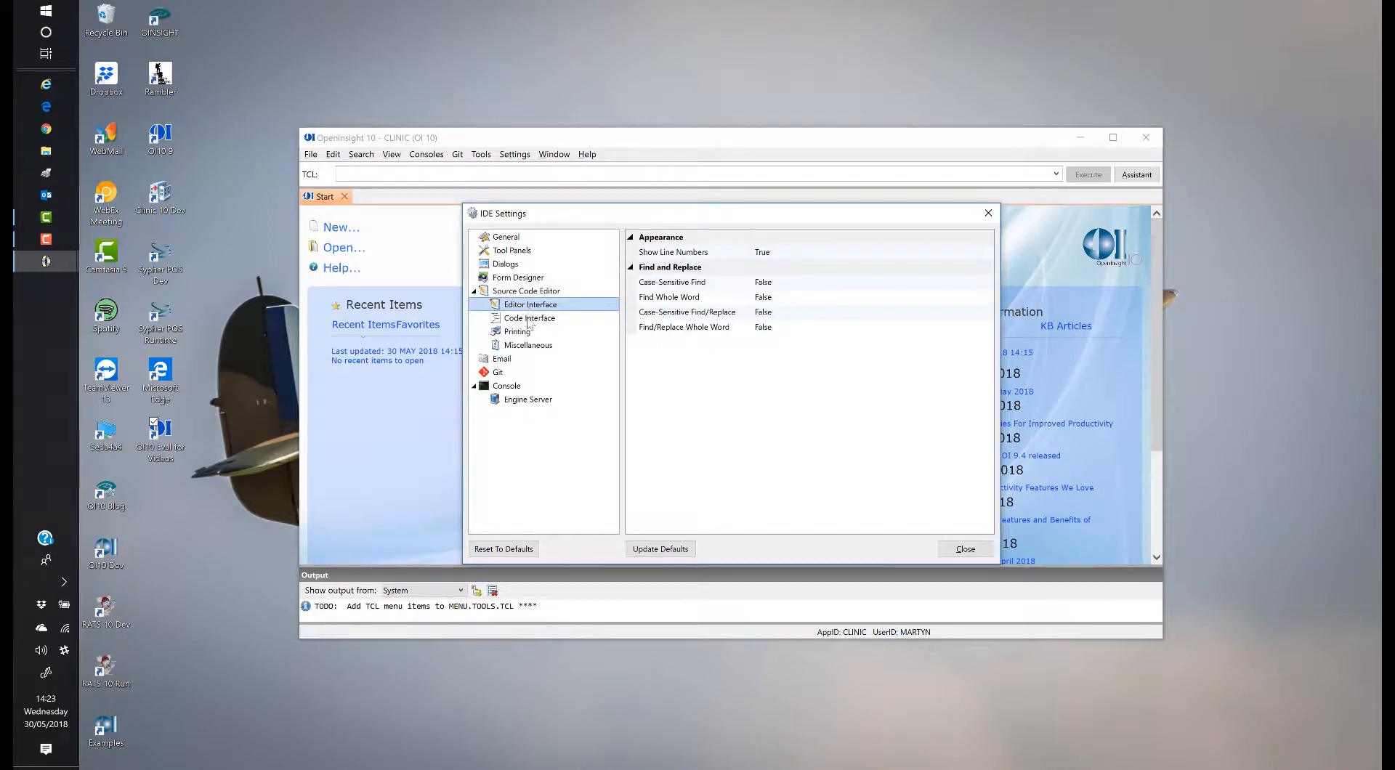
left_click(529, 320)
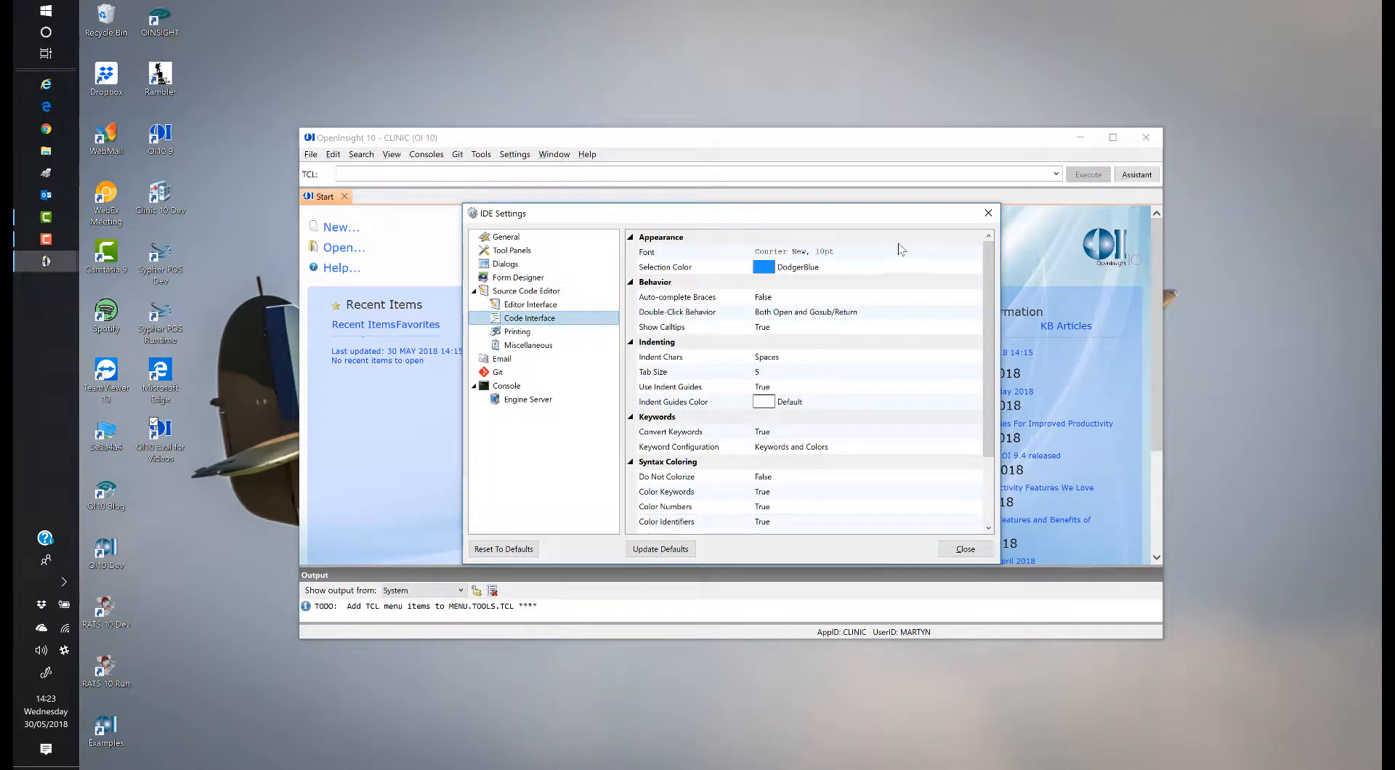
left_click(920, 255)
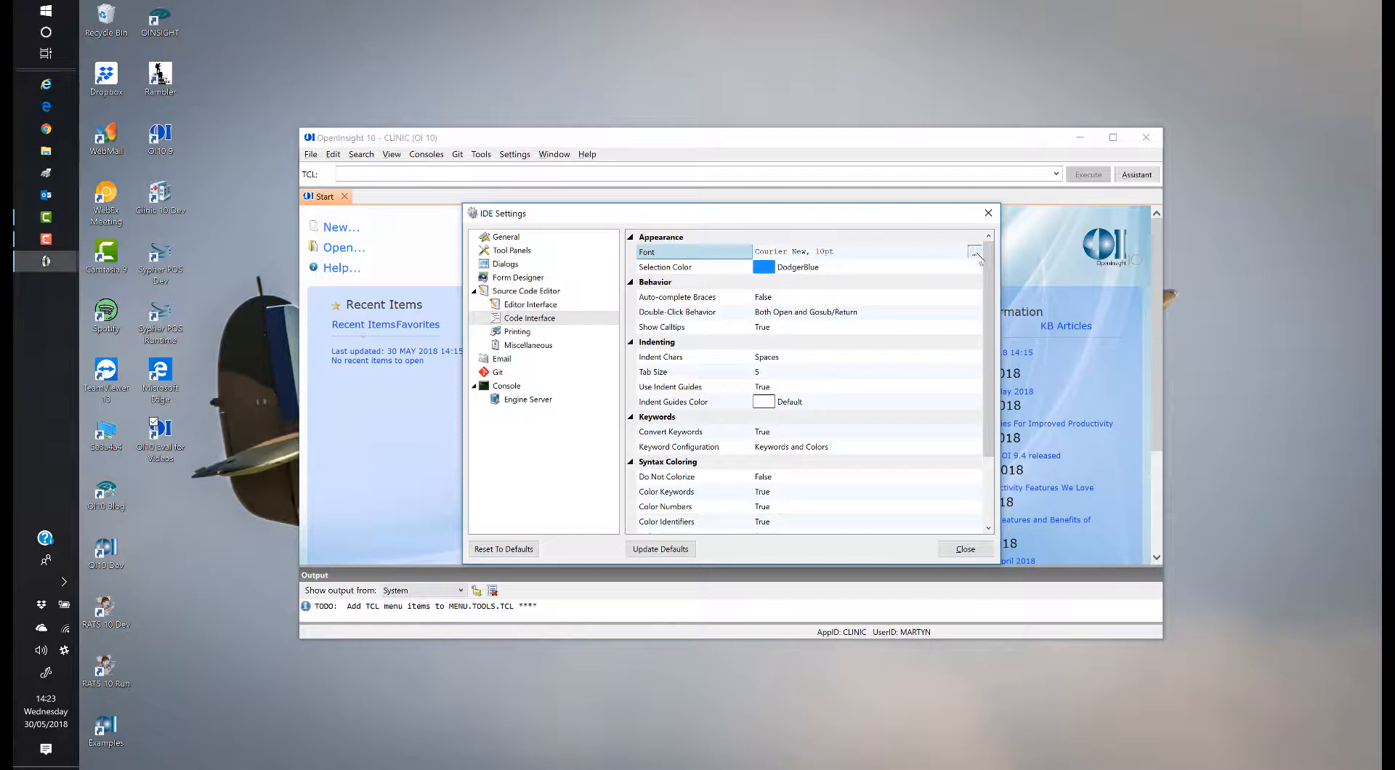
left_click(977, 253)
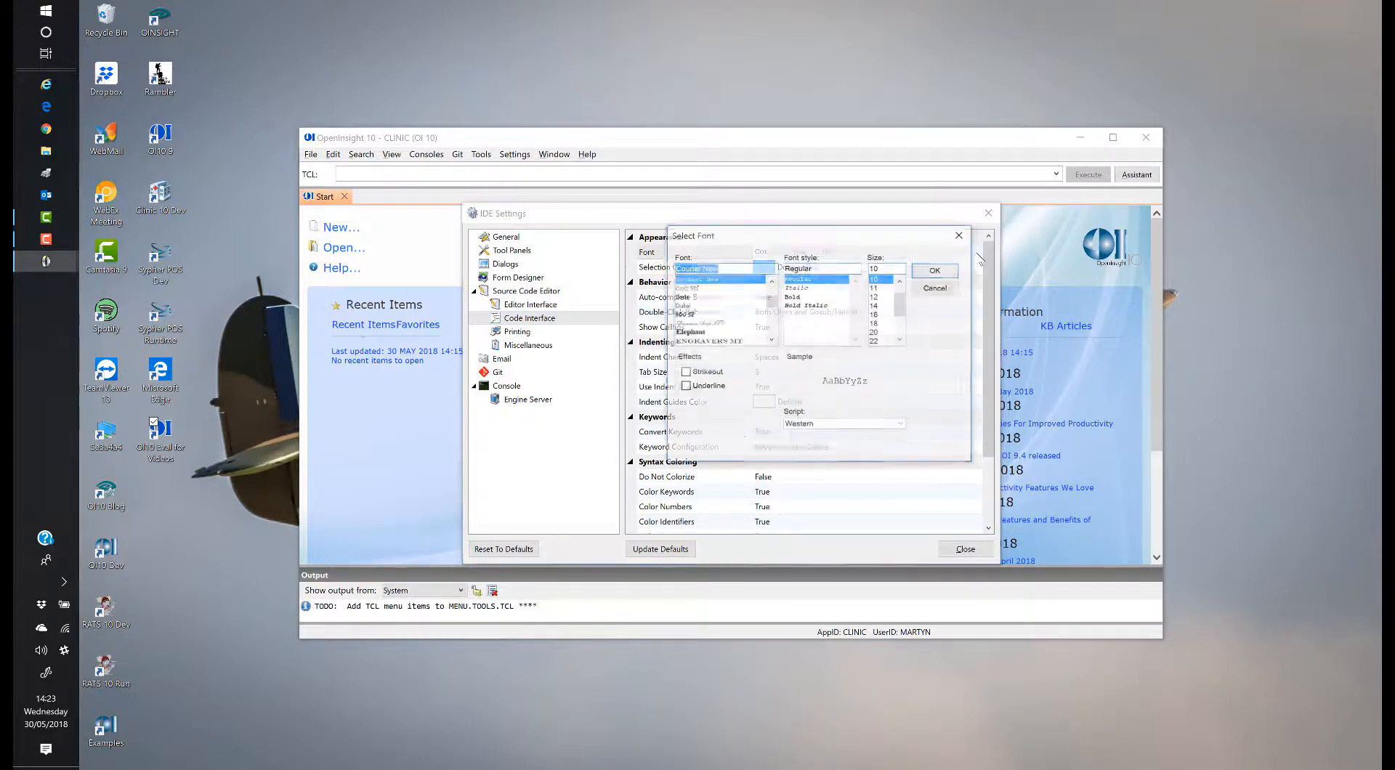
scroll(760, 320, "up", 5)
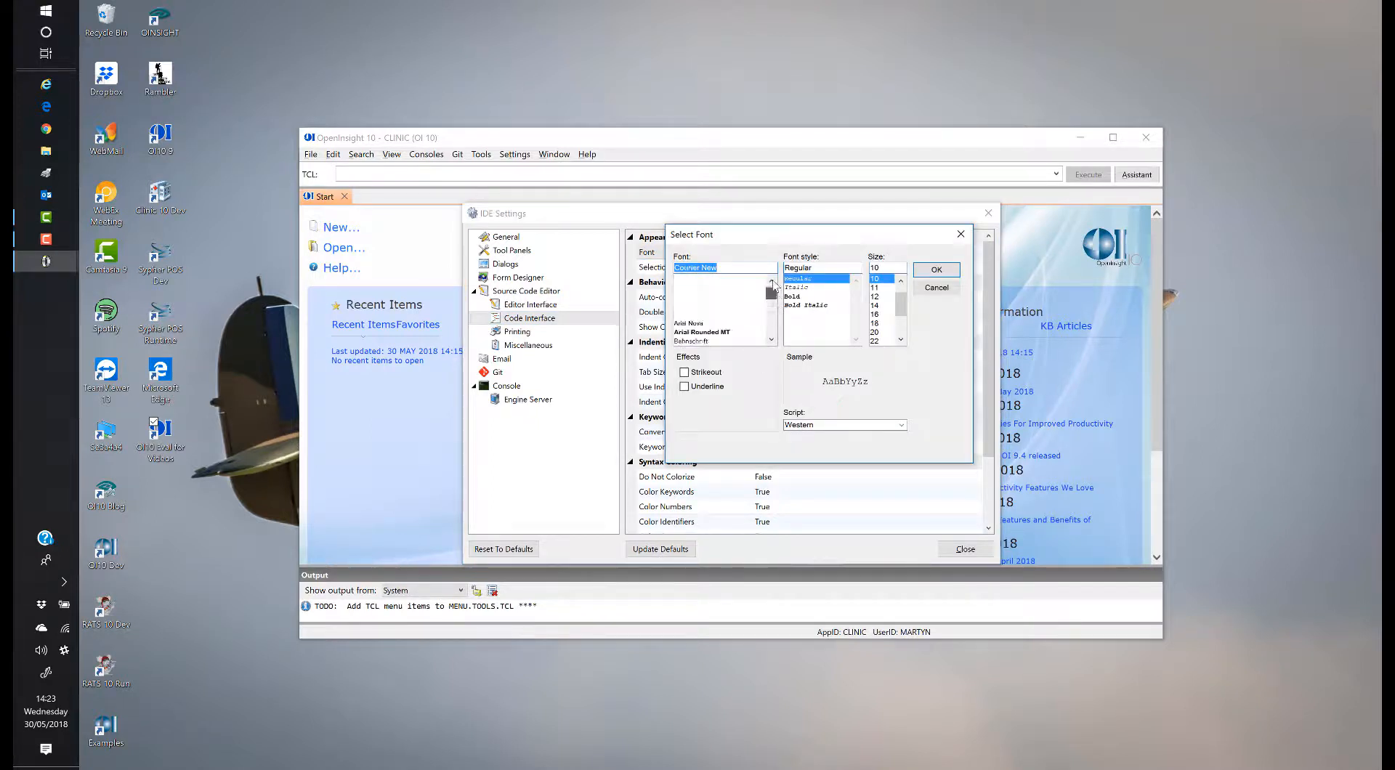
scroll(774, 331, "down", 6)
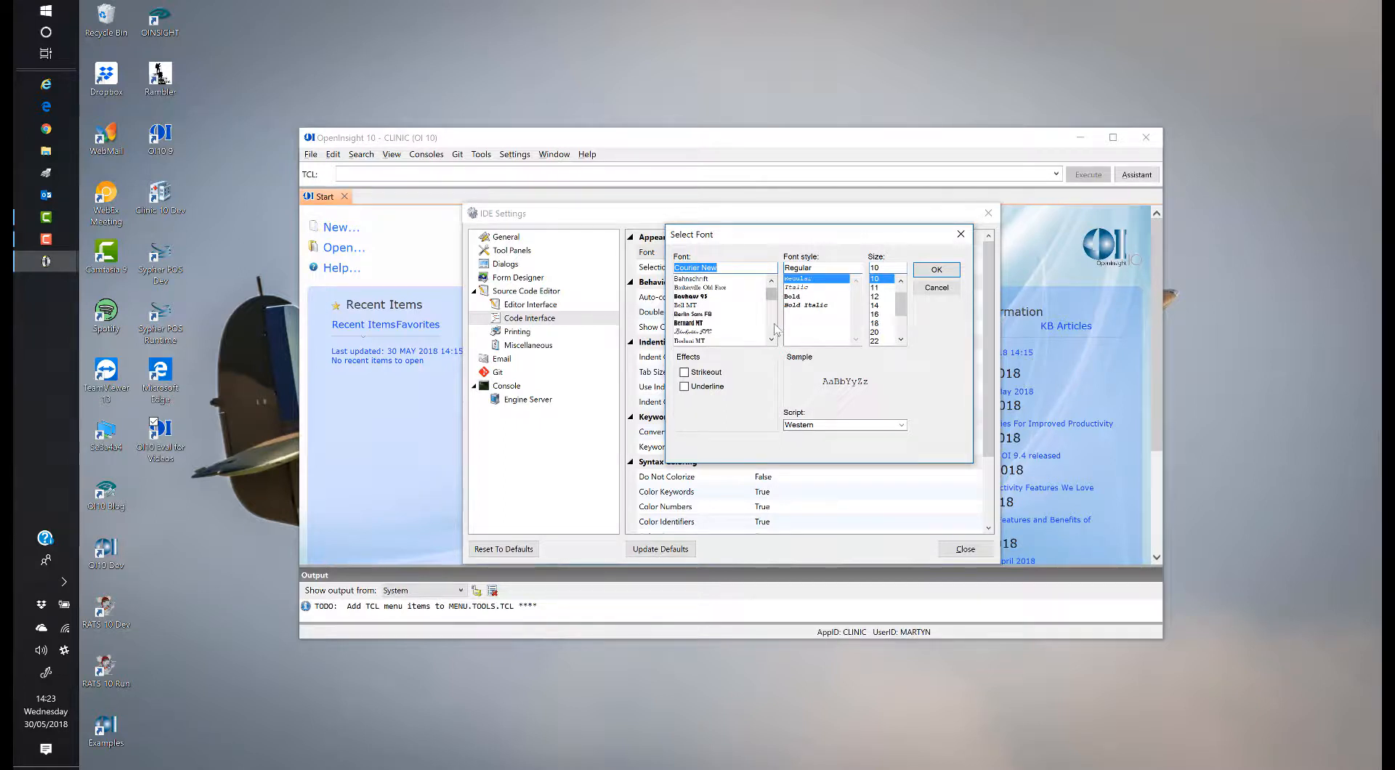
scroll(775, 331, "down", 3)
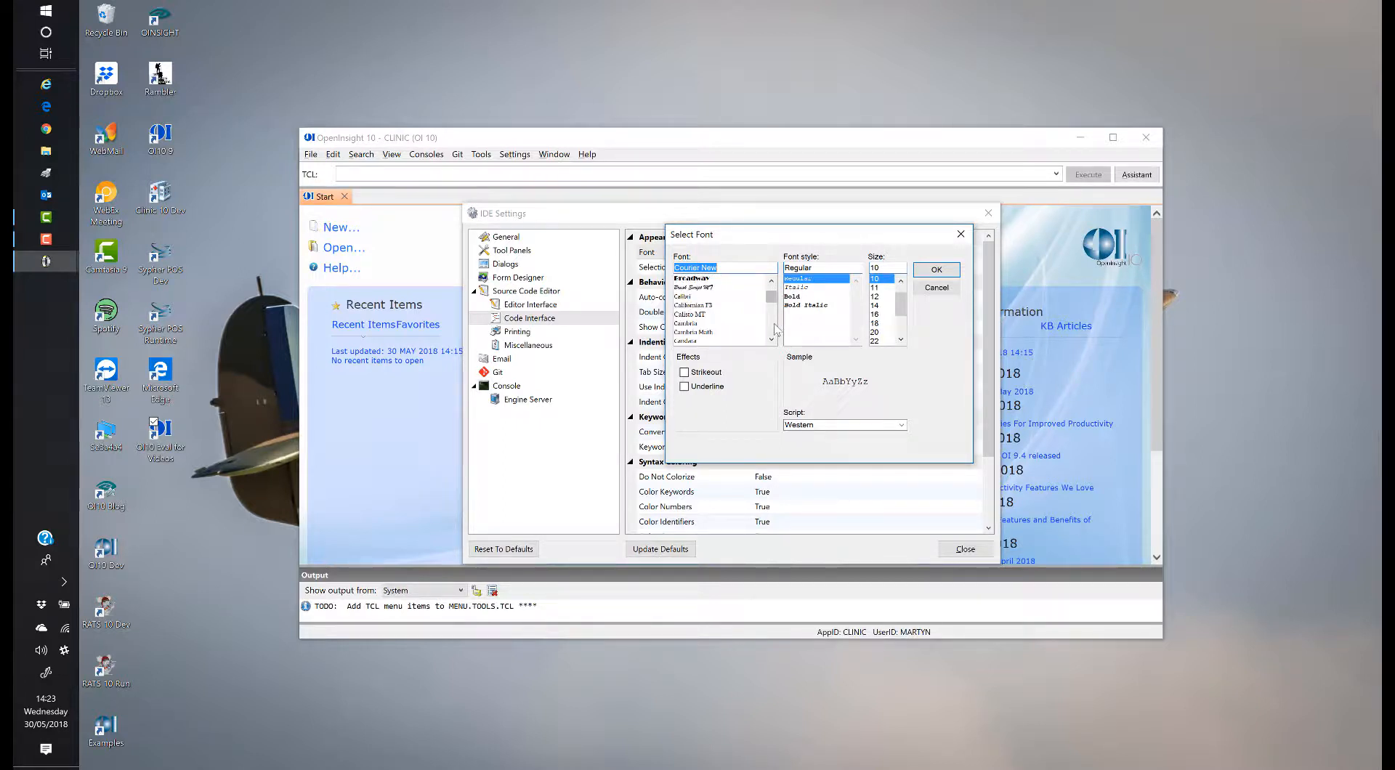
scroll(774, 339, "down", 2)
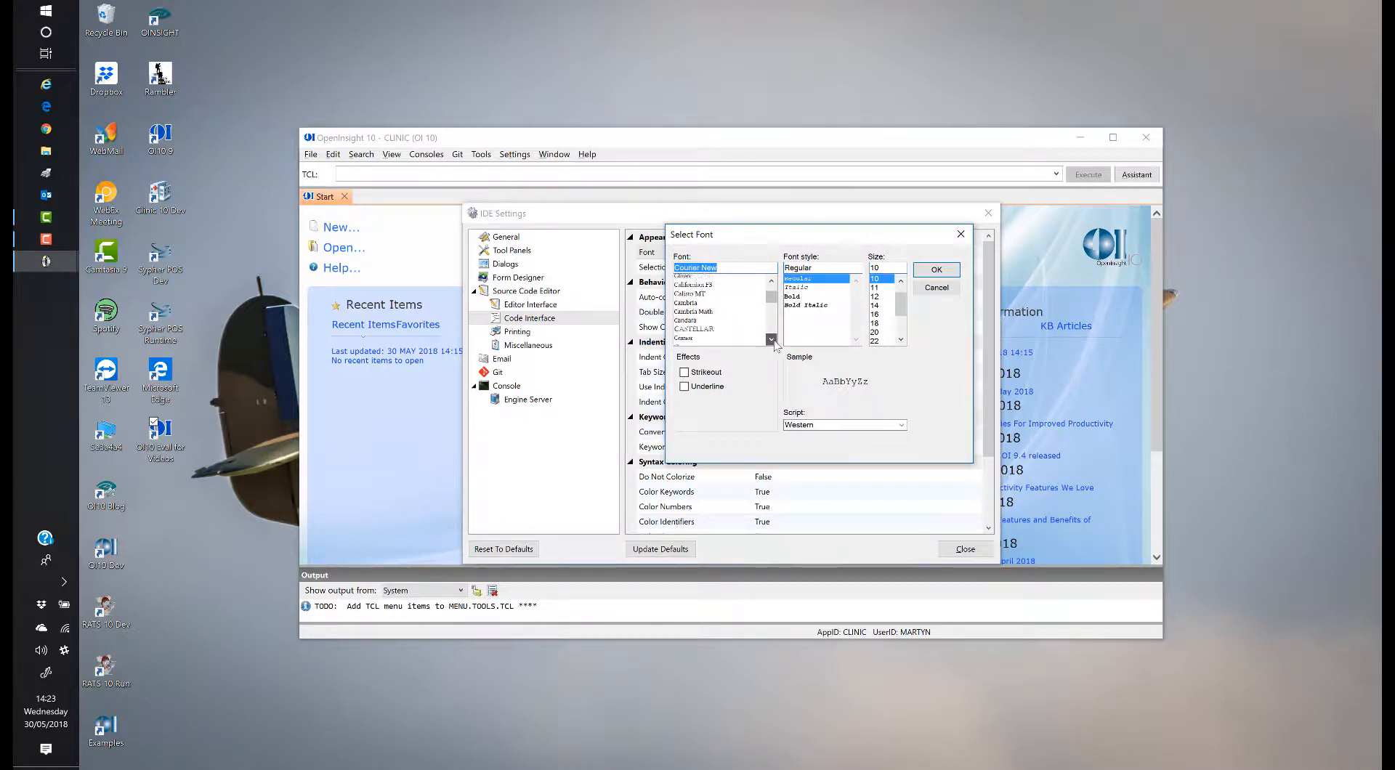
scroll(721, 341, "down", 2)
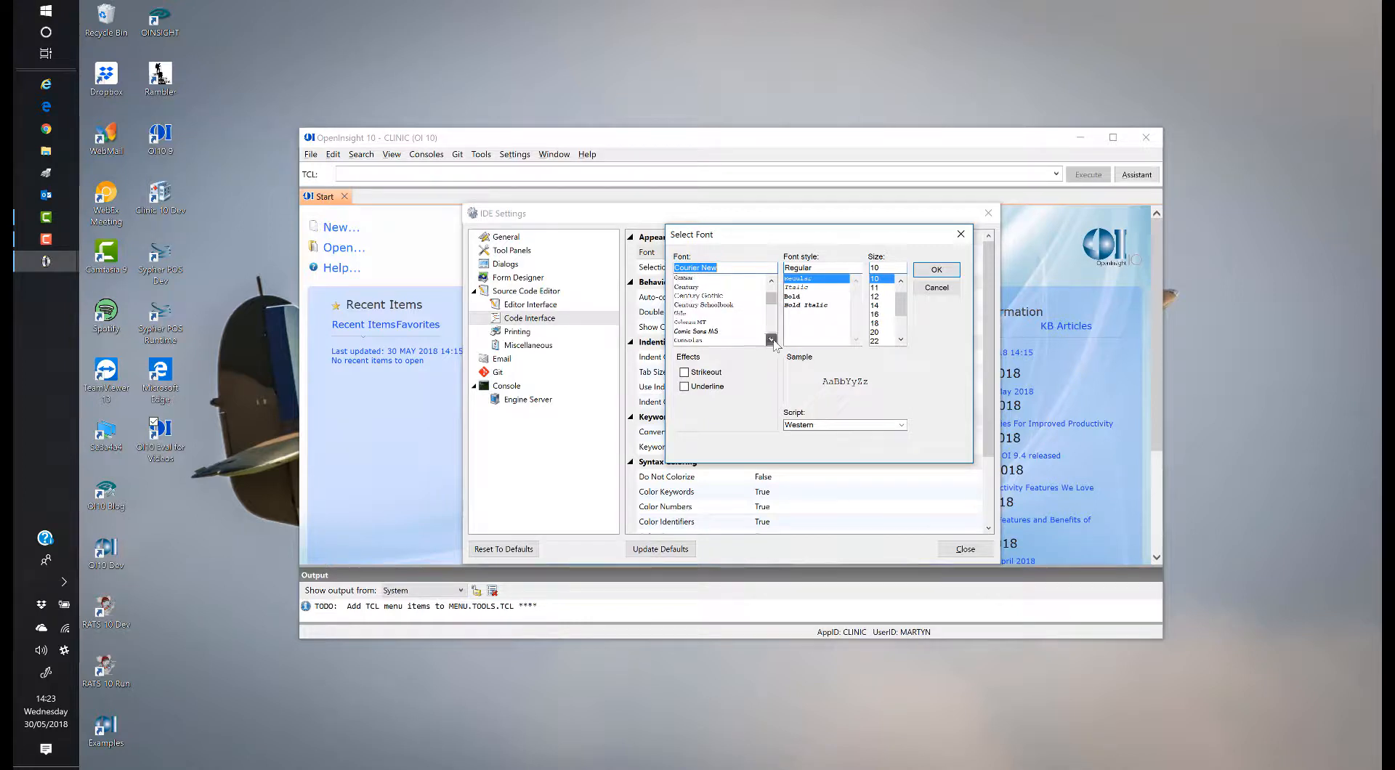
left_click(696, 332)
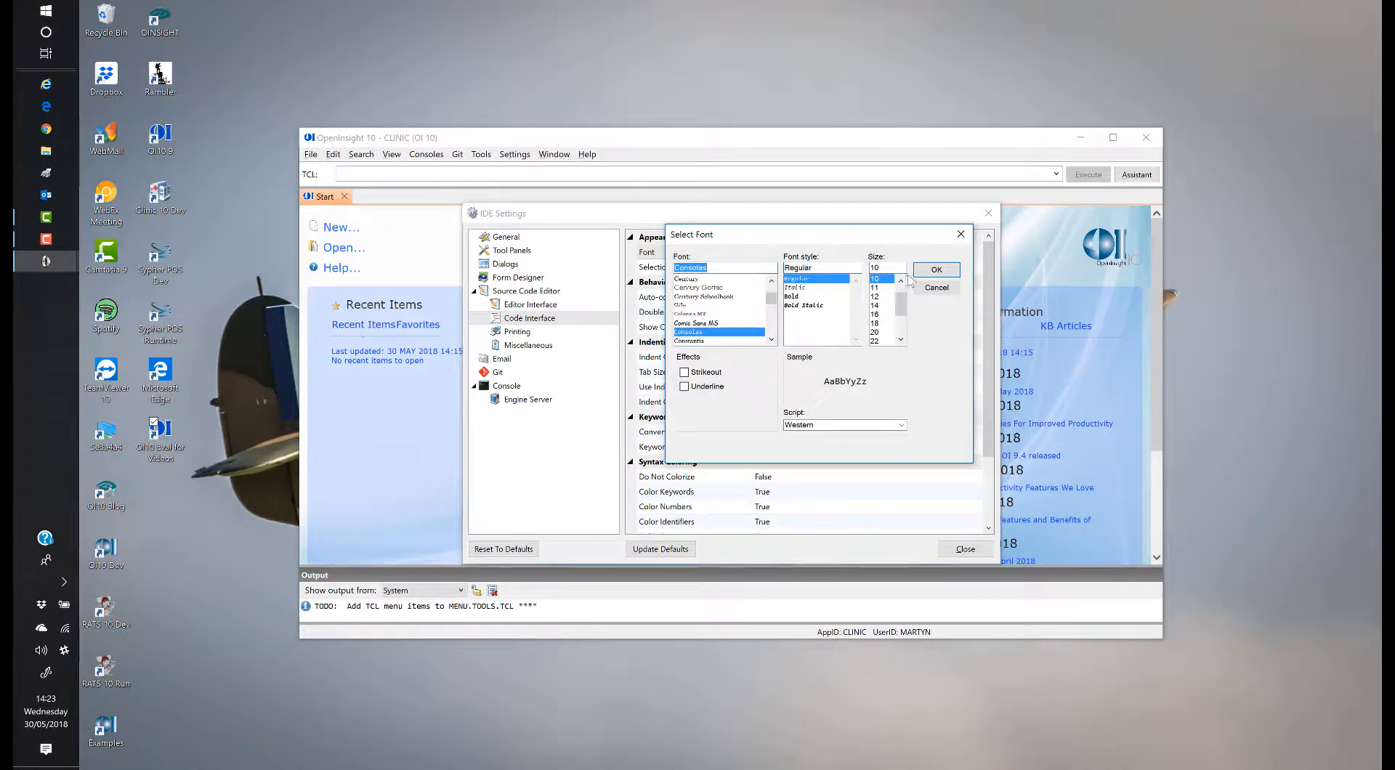
left_click(901, 281)
left_click(879, 279)
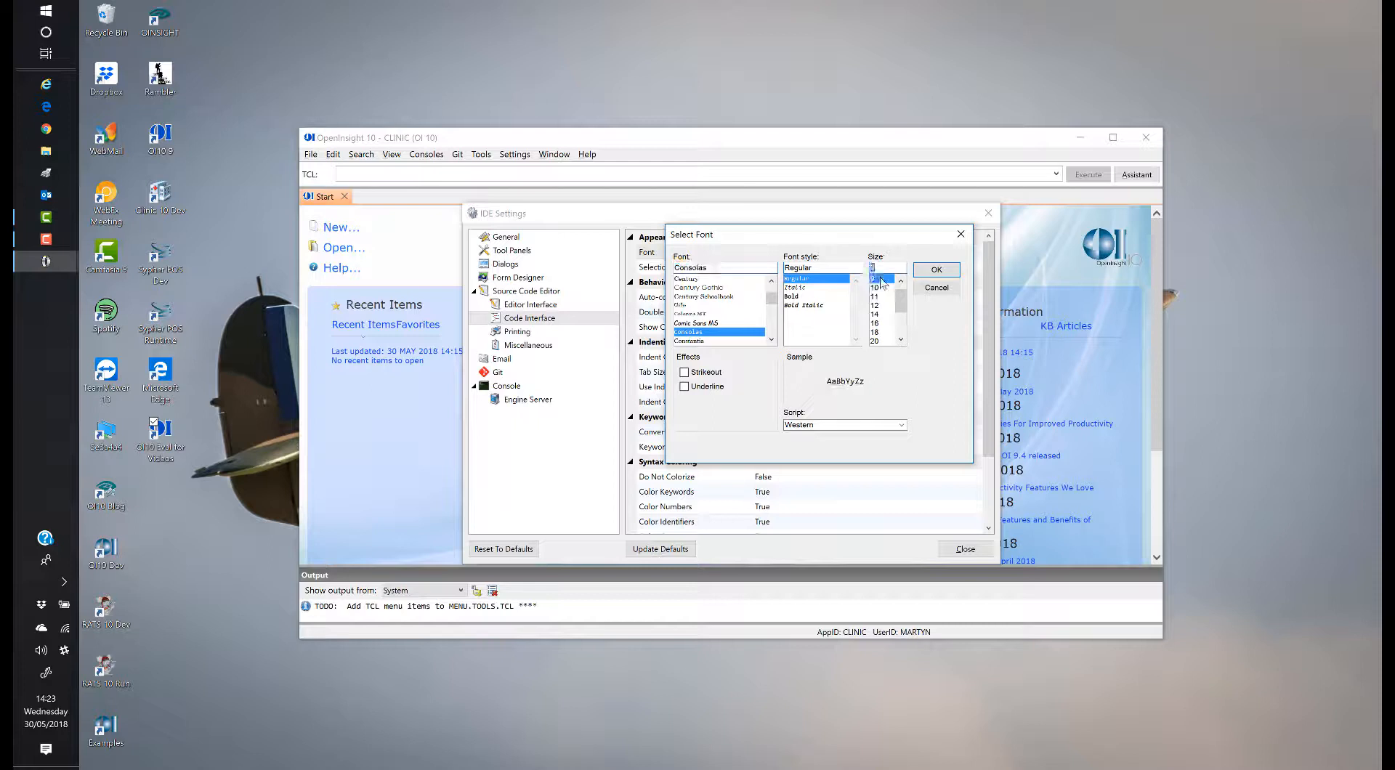
left_click(932, 269)
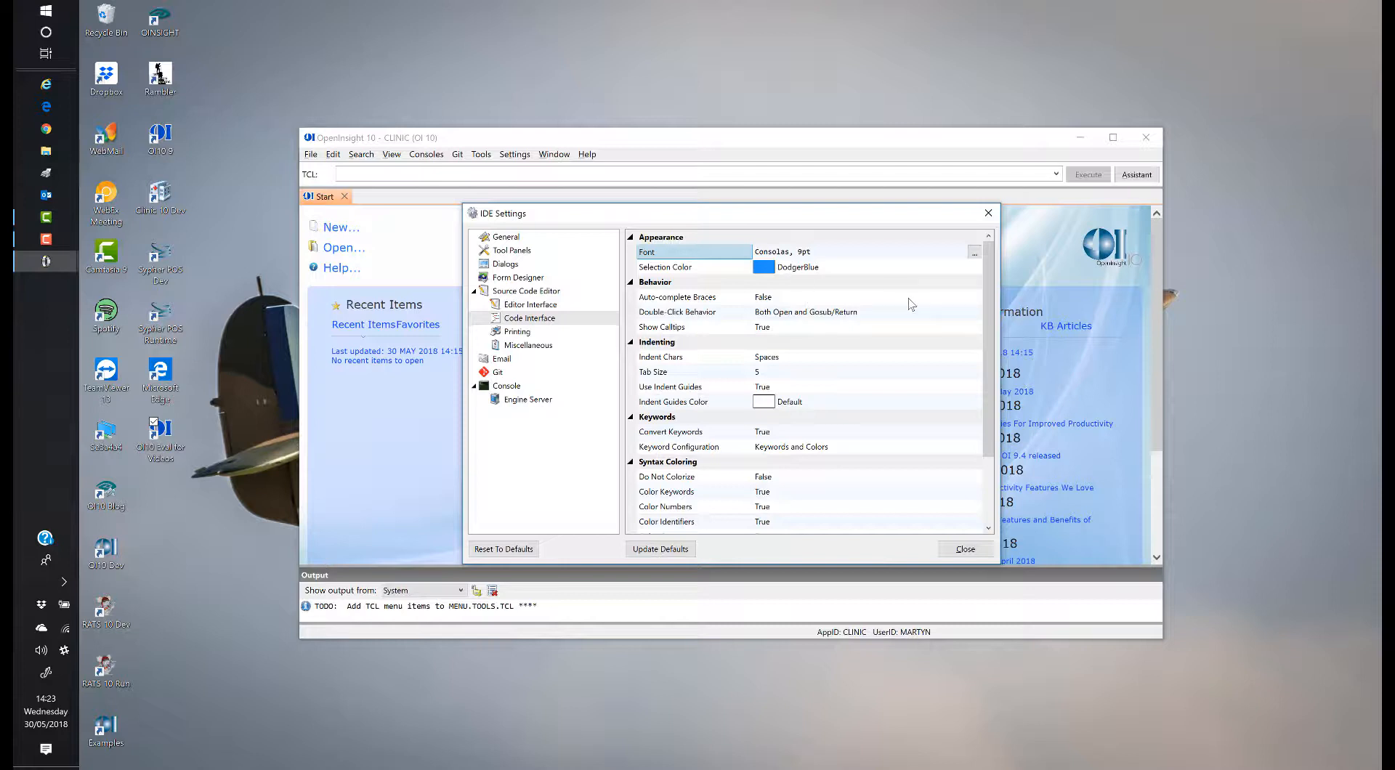
Step: Show the Printing settings page in the IDE Settings tree
scroll(880, 345, "down", 1)
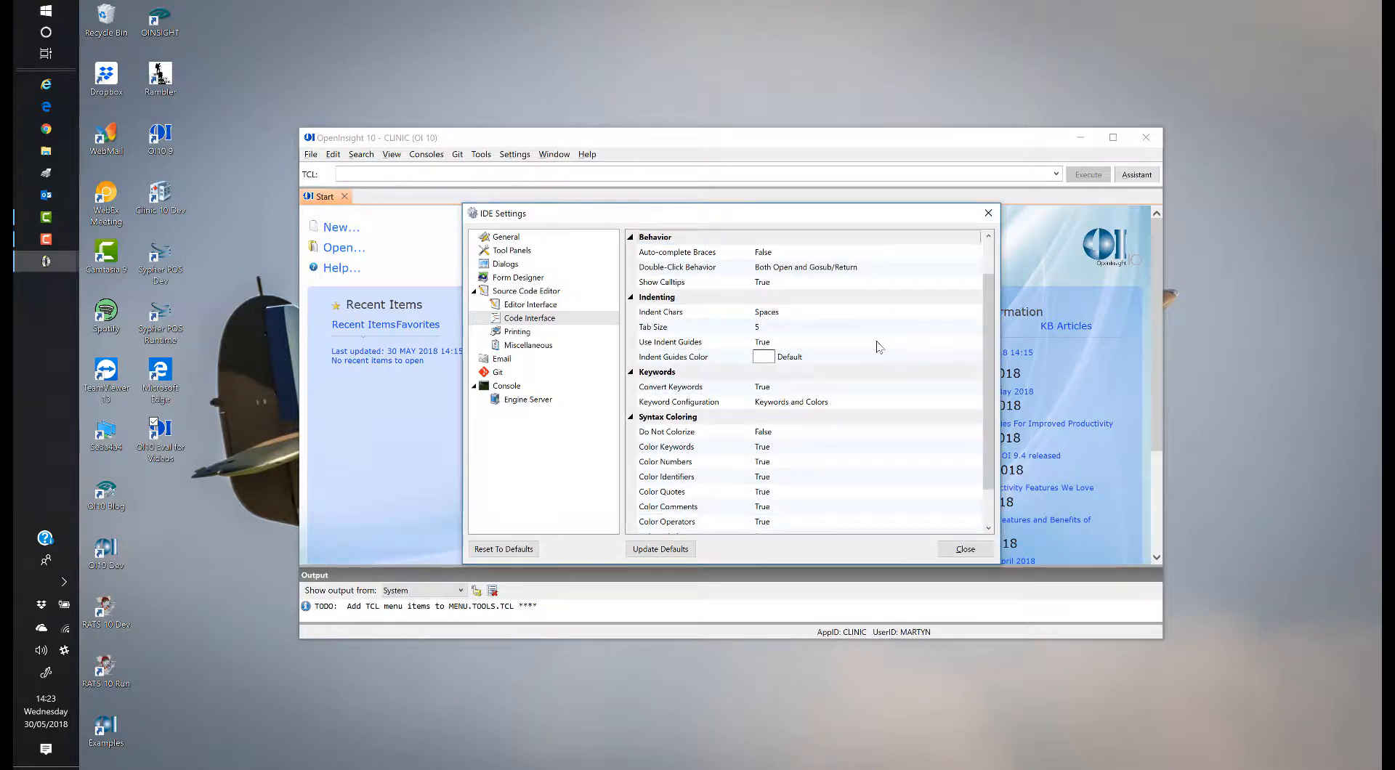
scroll(876, 426, "down", 1)
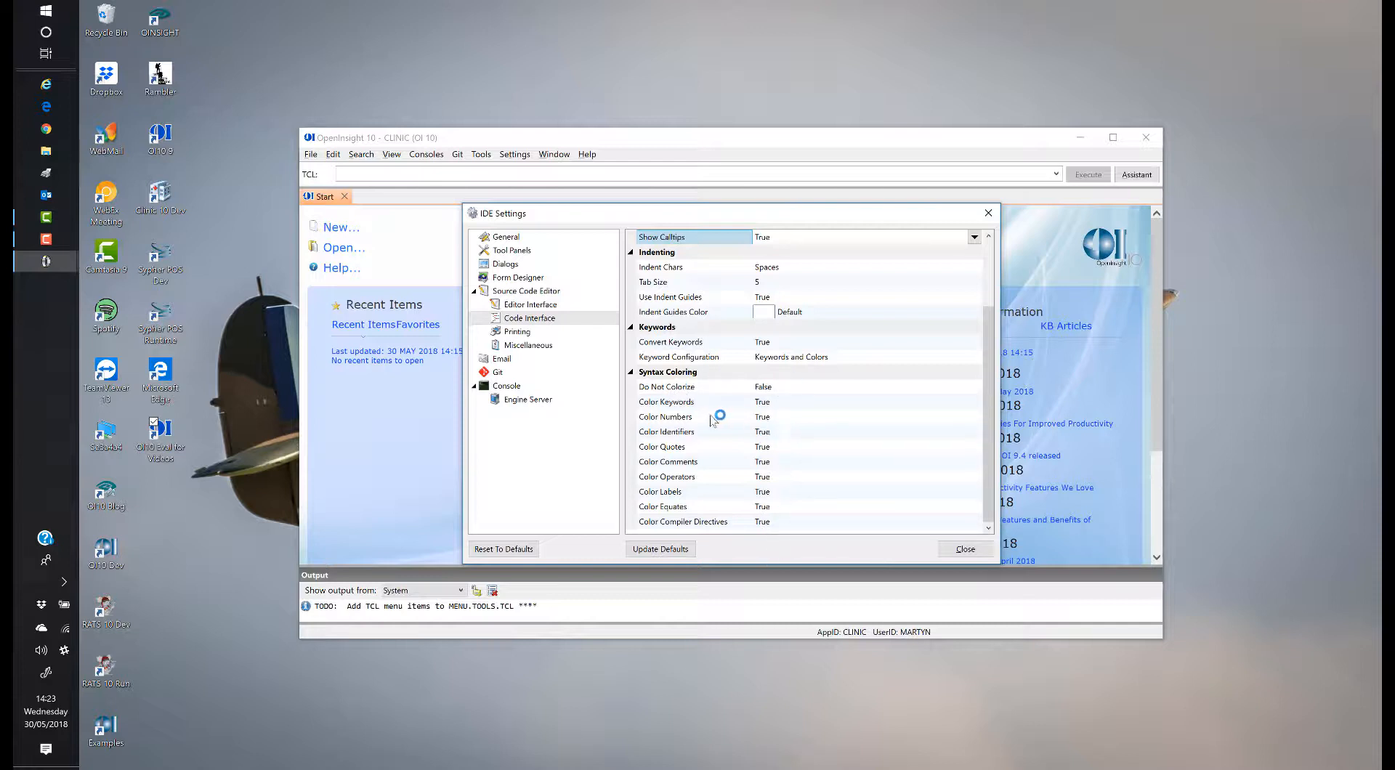
left_click(519, 334)
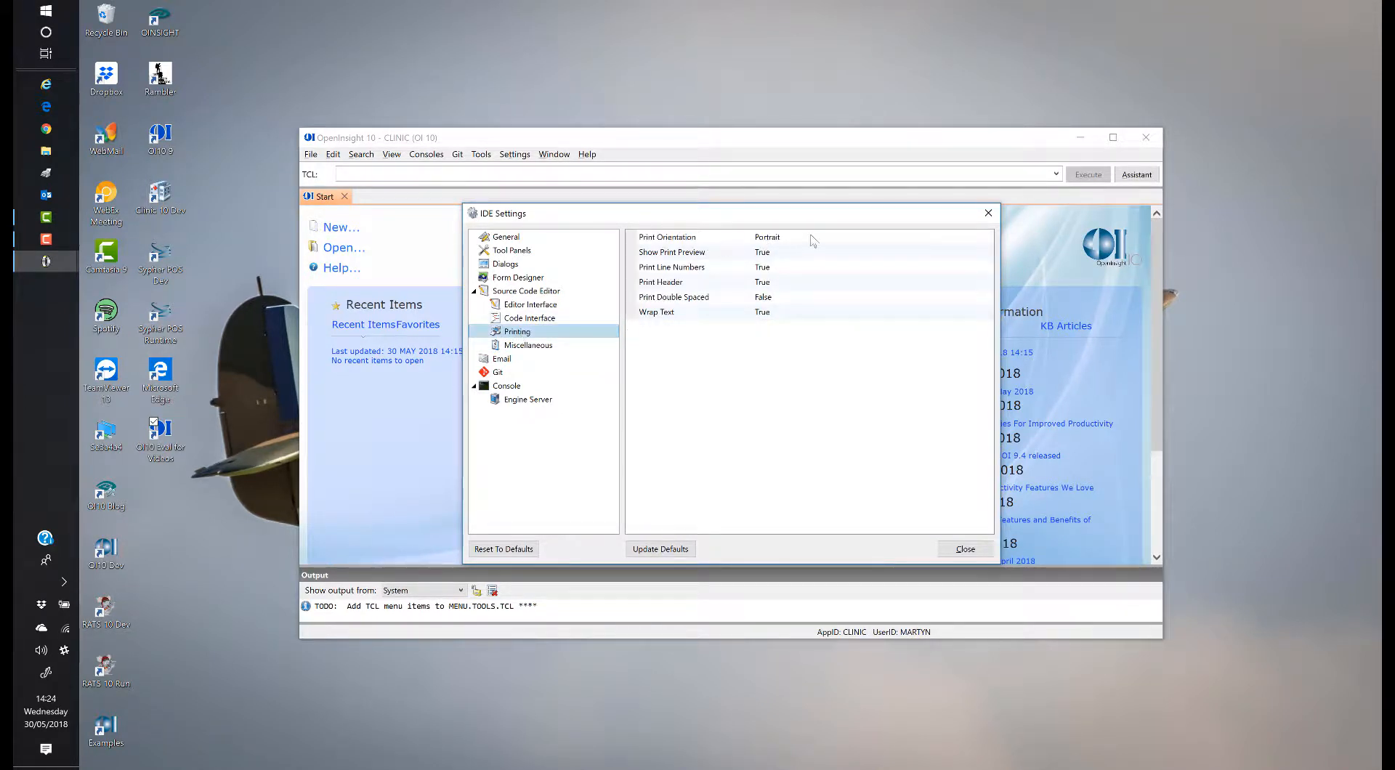
Step: Keep the print orientation as Portrait
left_click(981, 237)
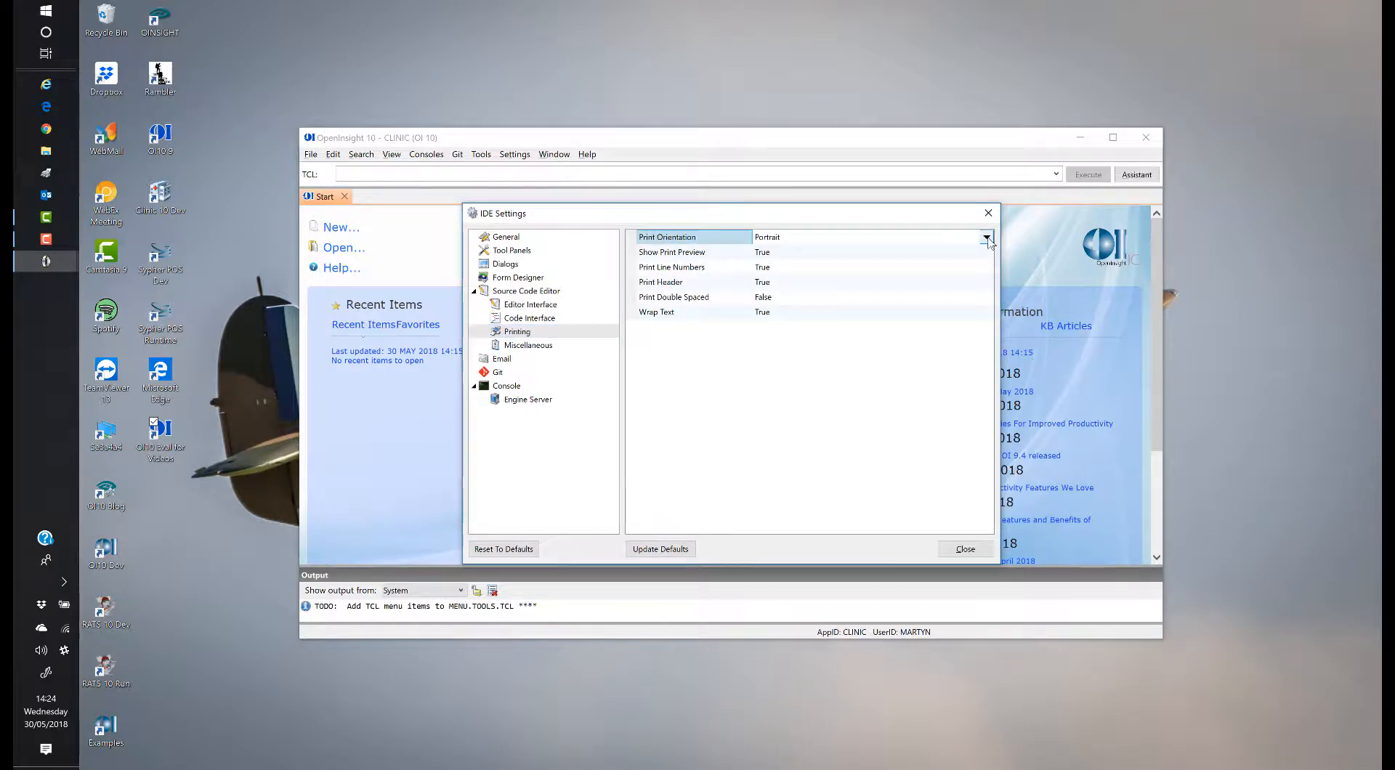
left_click(986, 237)
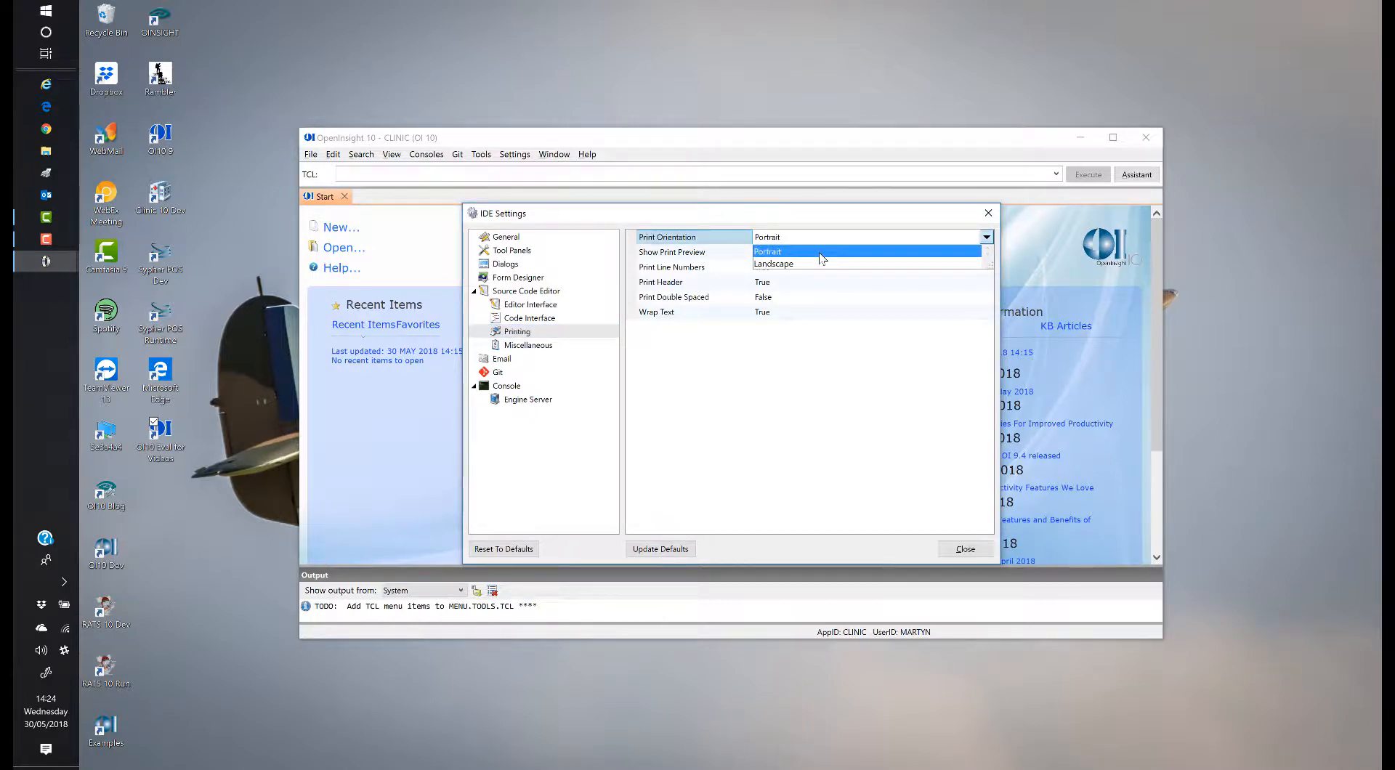
left_click(820, 253)
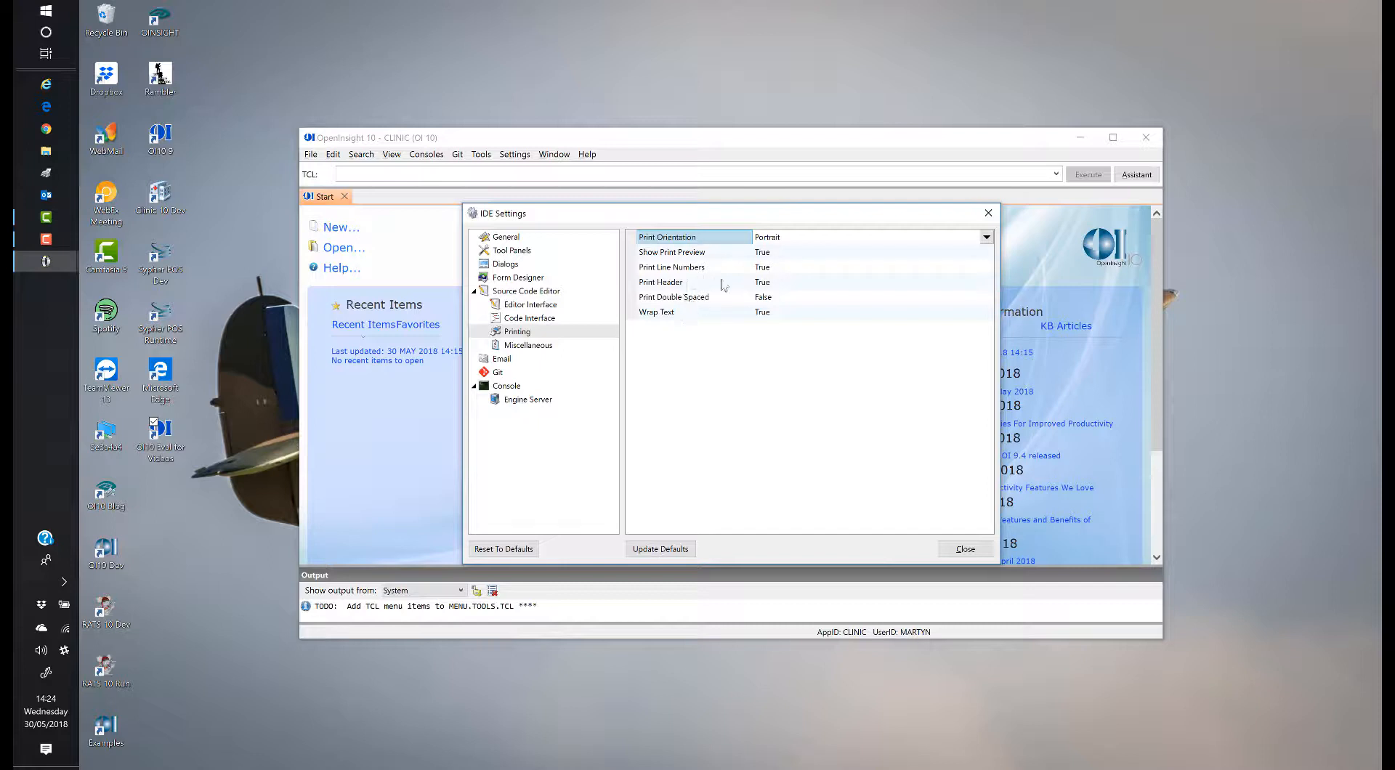
Step: Review the Miscellaneous and Email settings, then show the Git page
left_click(546, 348)
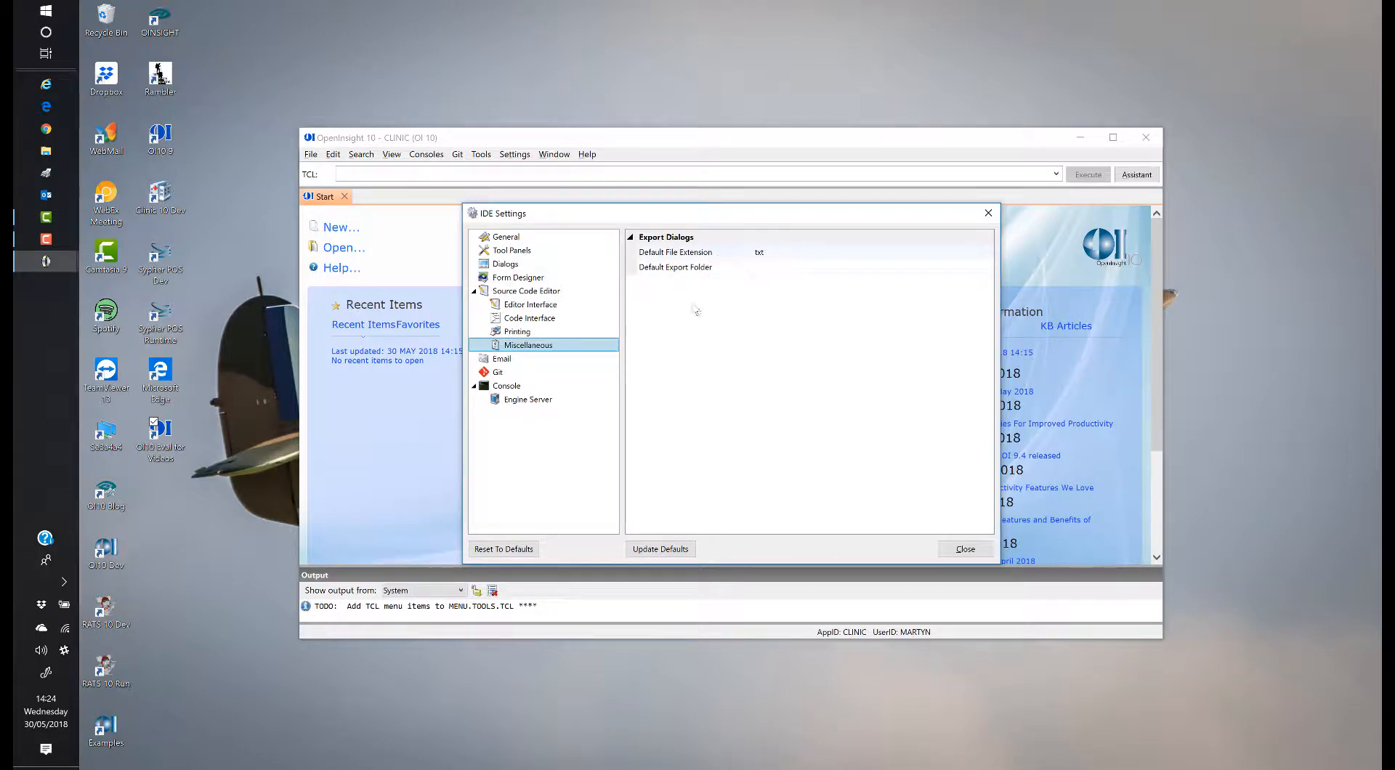
left_click(504, 360)
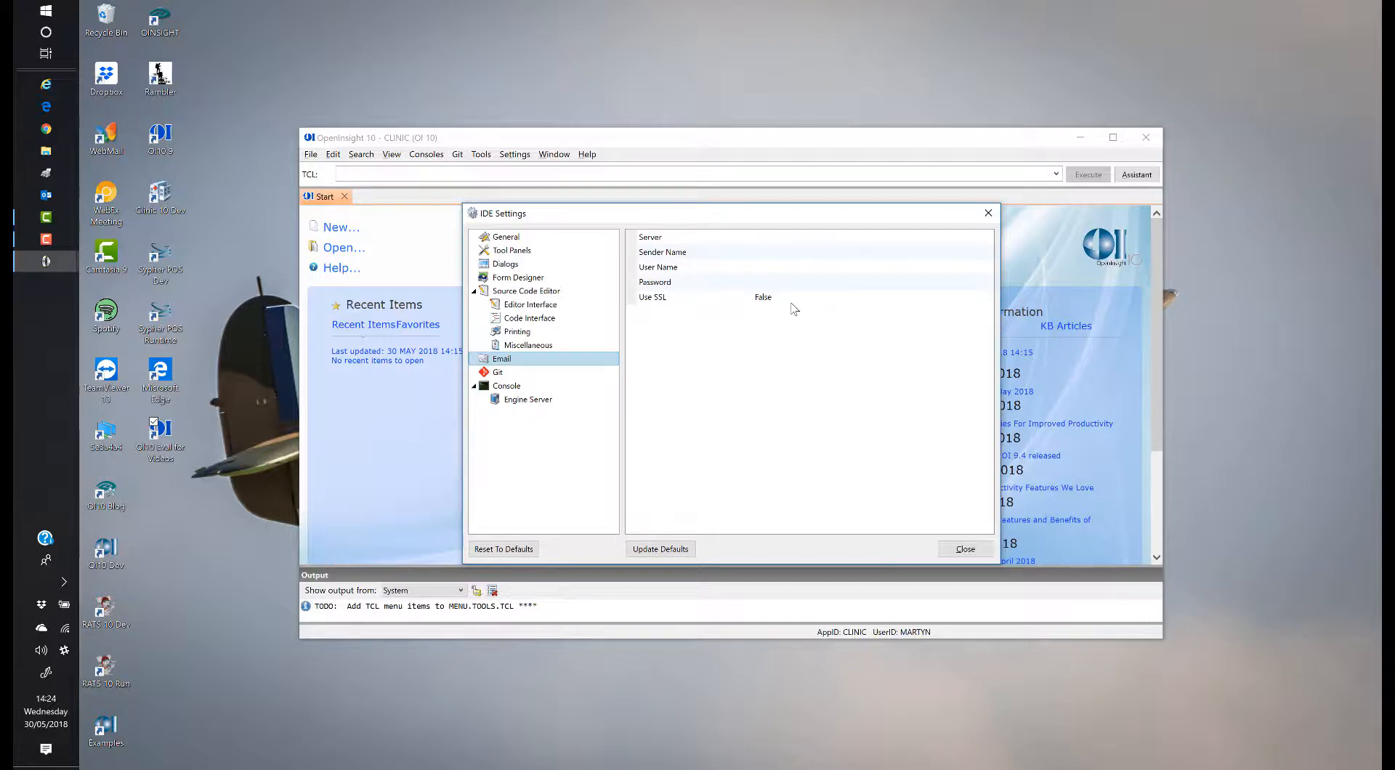
left_click(513, 374)
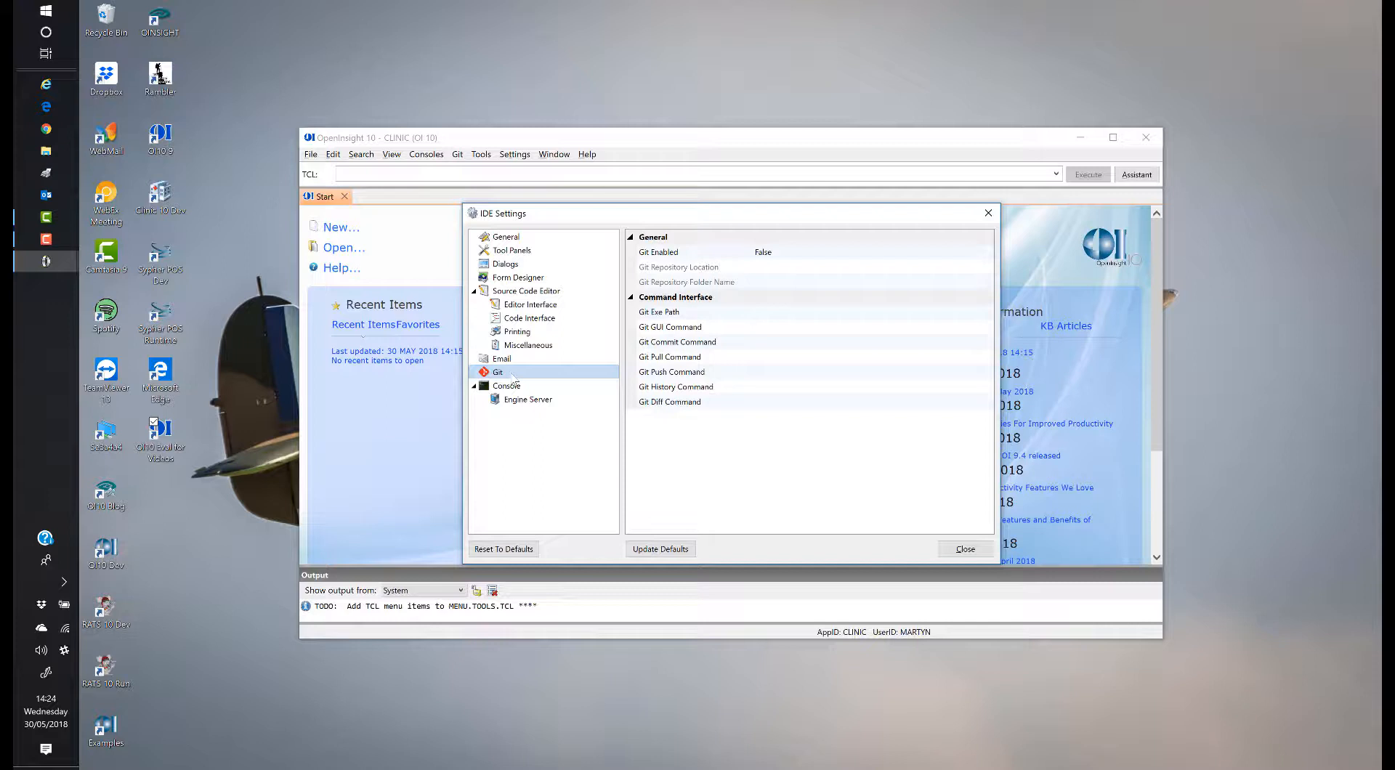
Step: Toggle Git Enabled to True and back to False, then show the Console settings
left_click(831, 253)
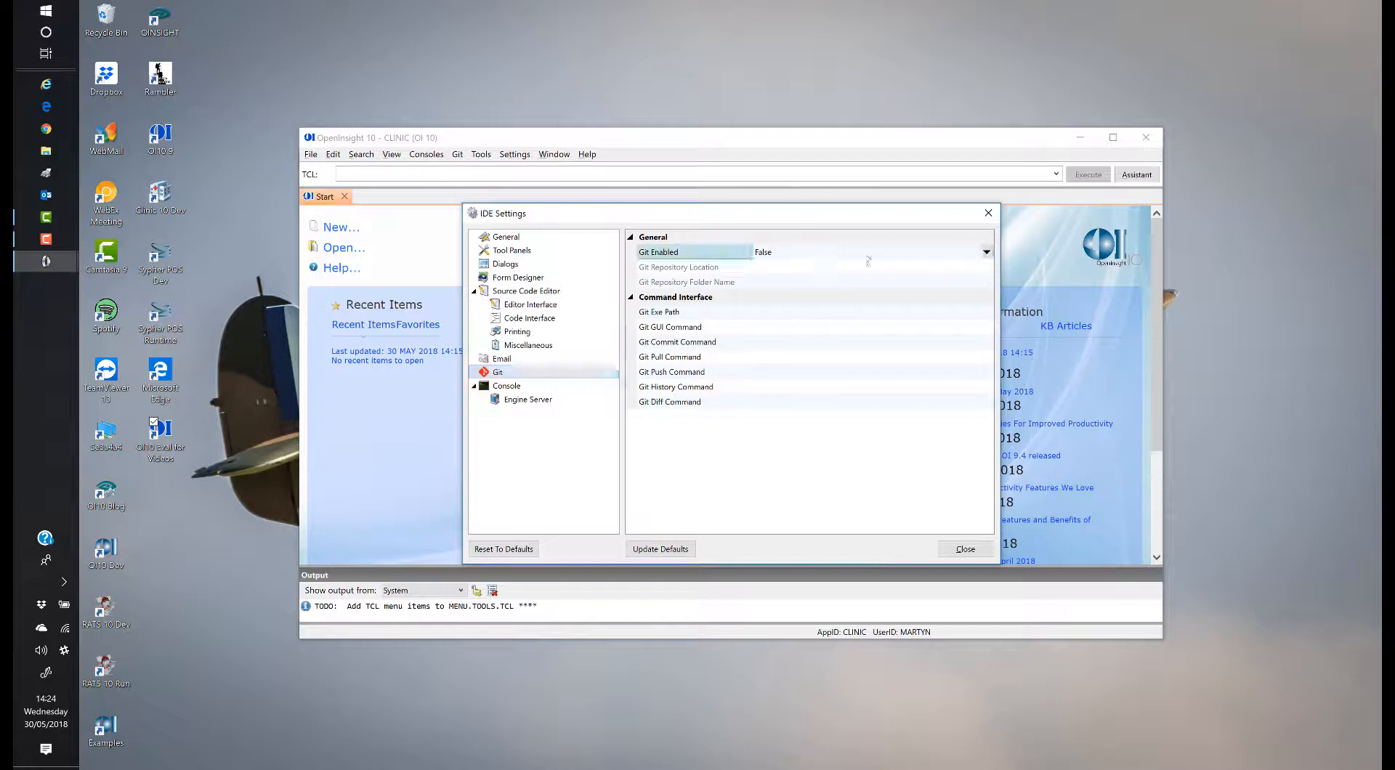
left_click(986, 252)
left_click(783, 269)
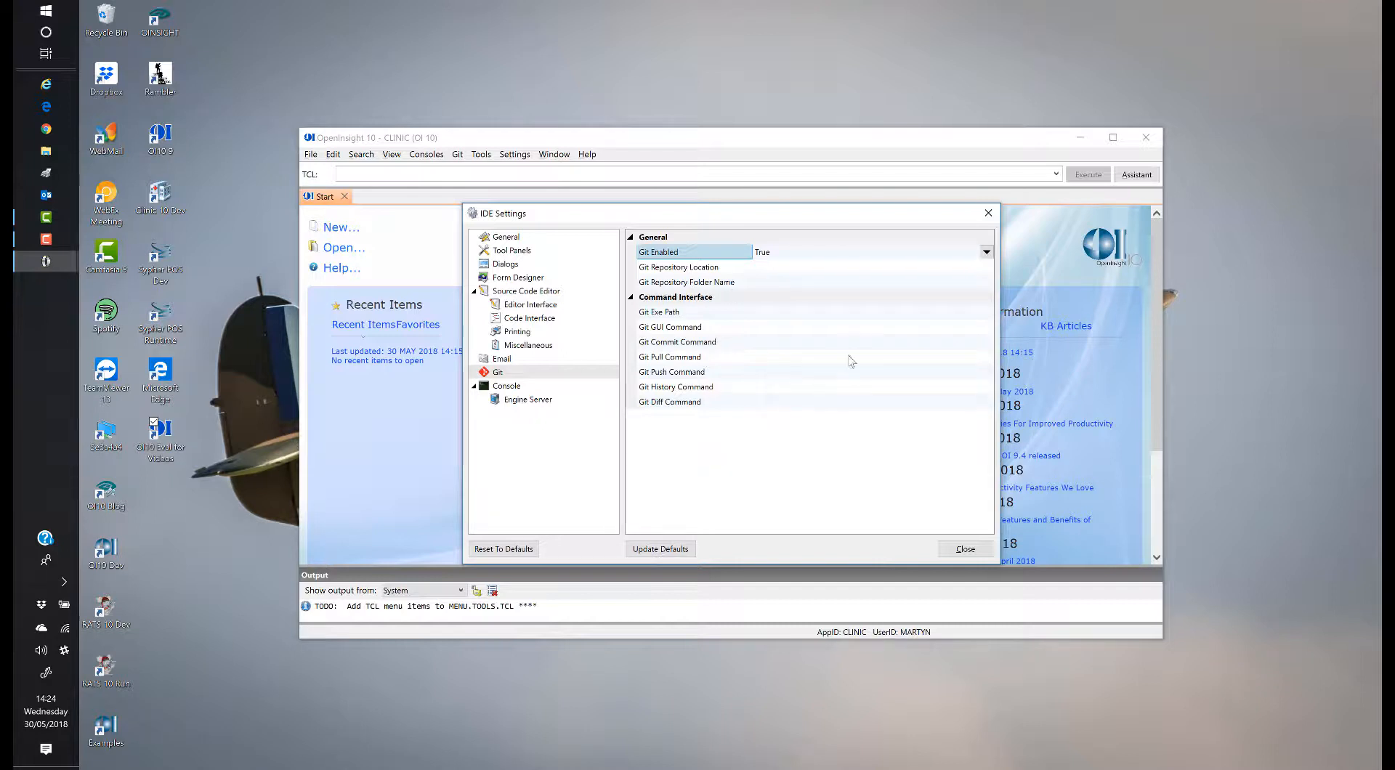
left_click(989, 255)
left_click(783, 282)
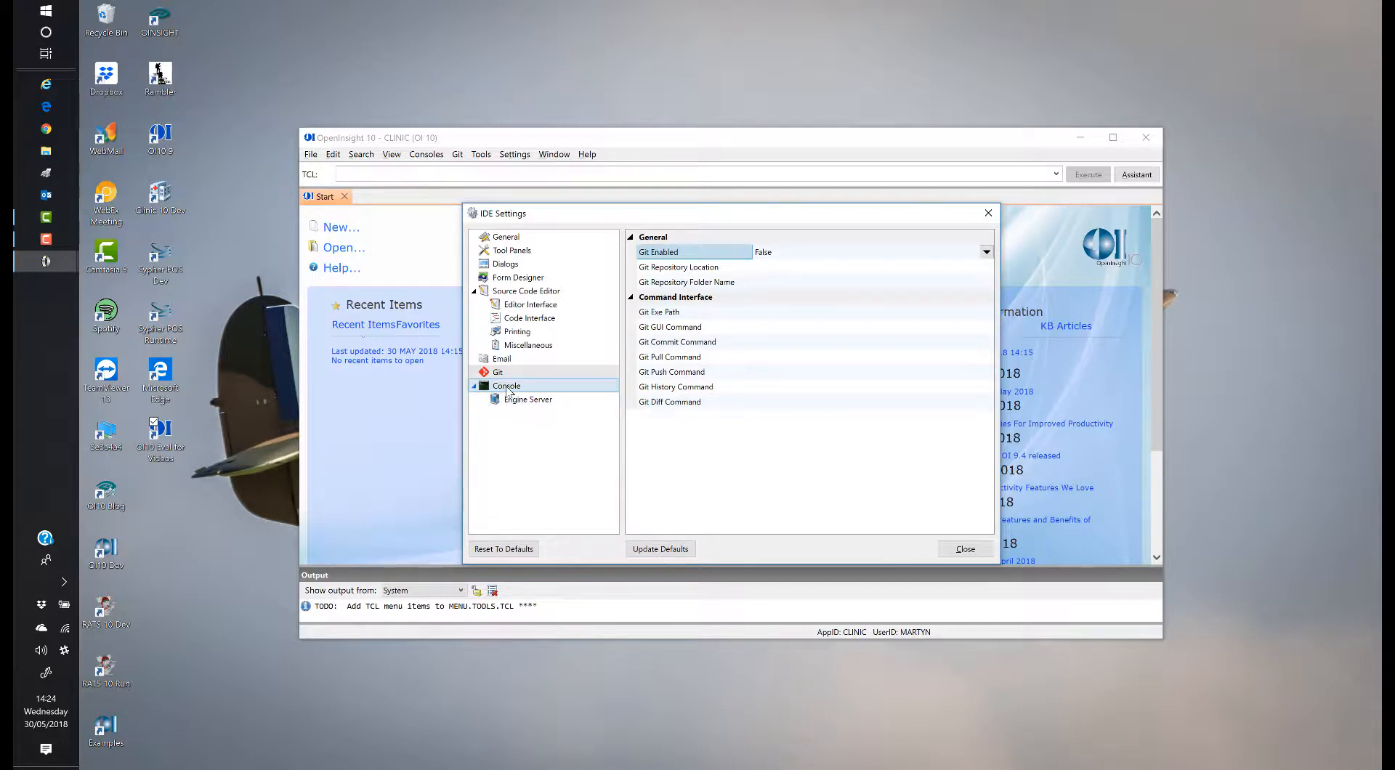
left_click(508, 391)
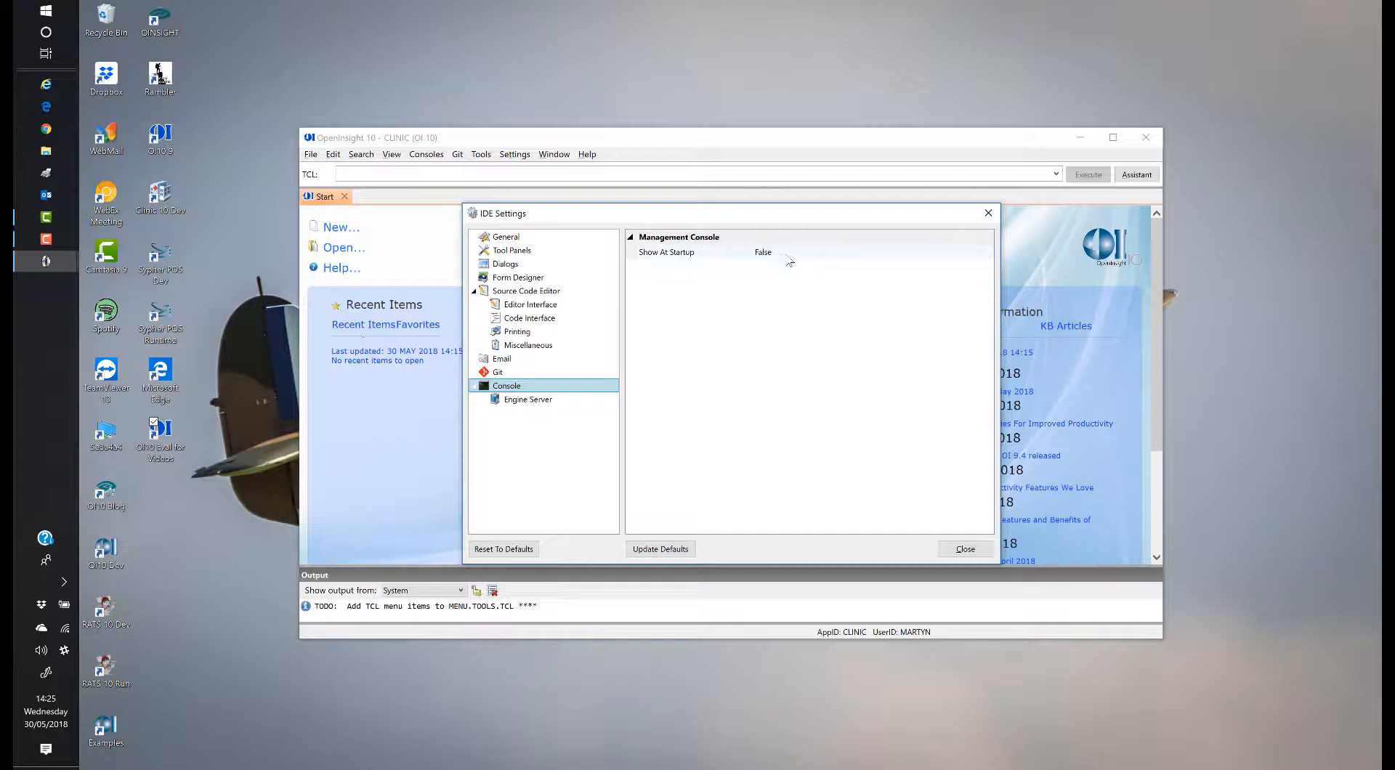
Step: Change the Engine Server port number to 18088 and save it as the default
left_click(527, 401)
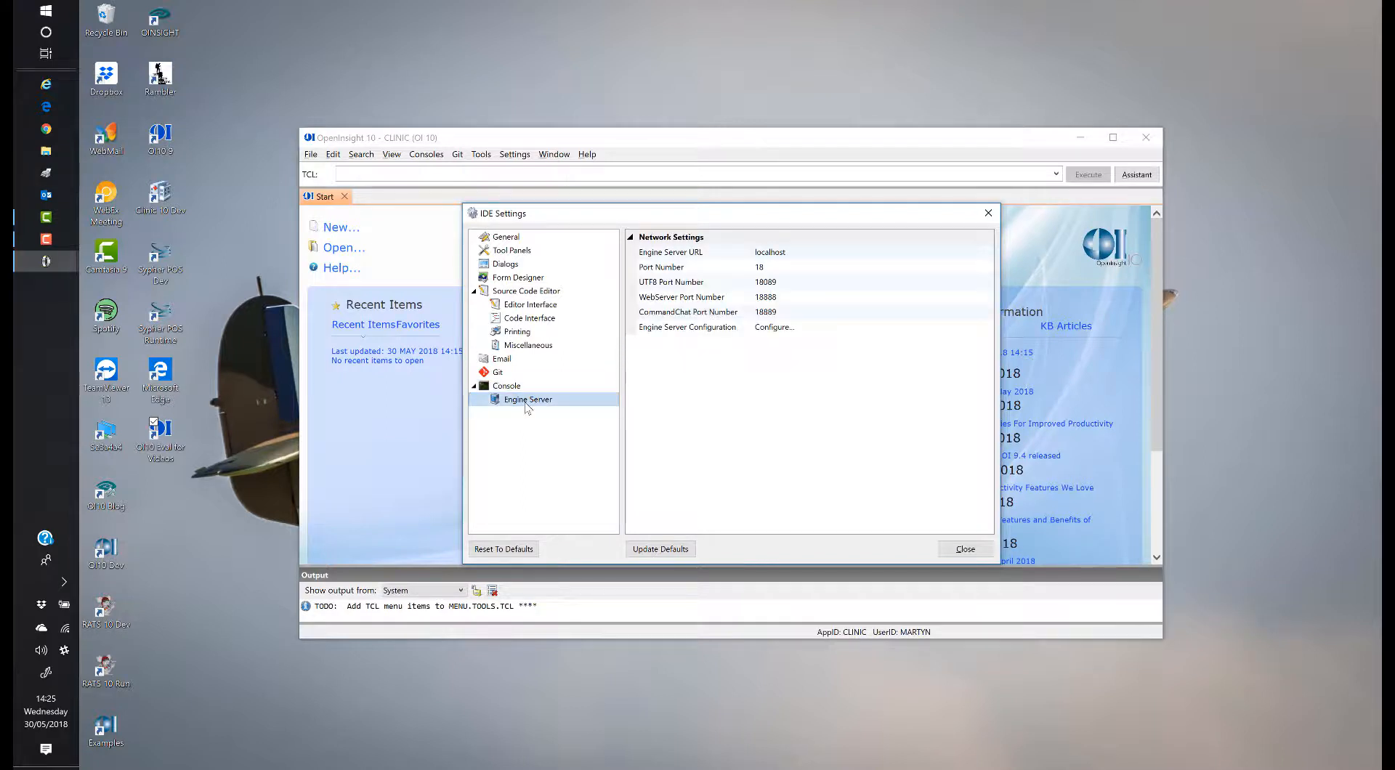
left_click(798, 267)
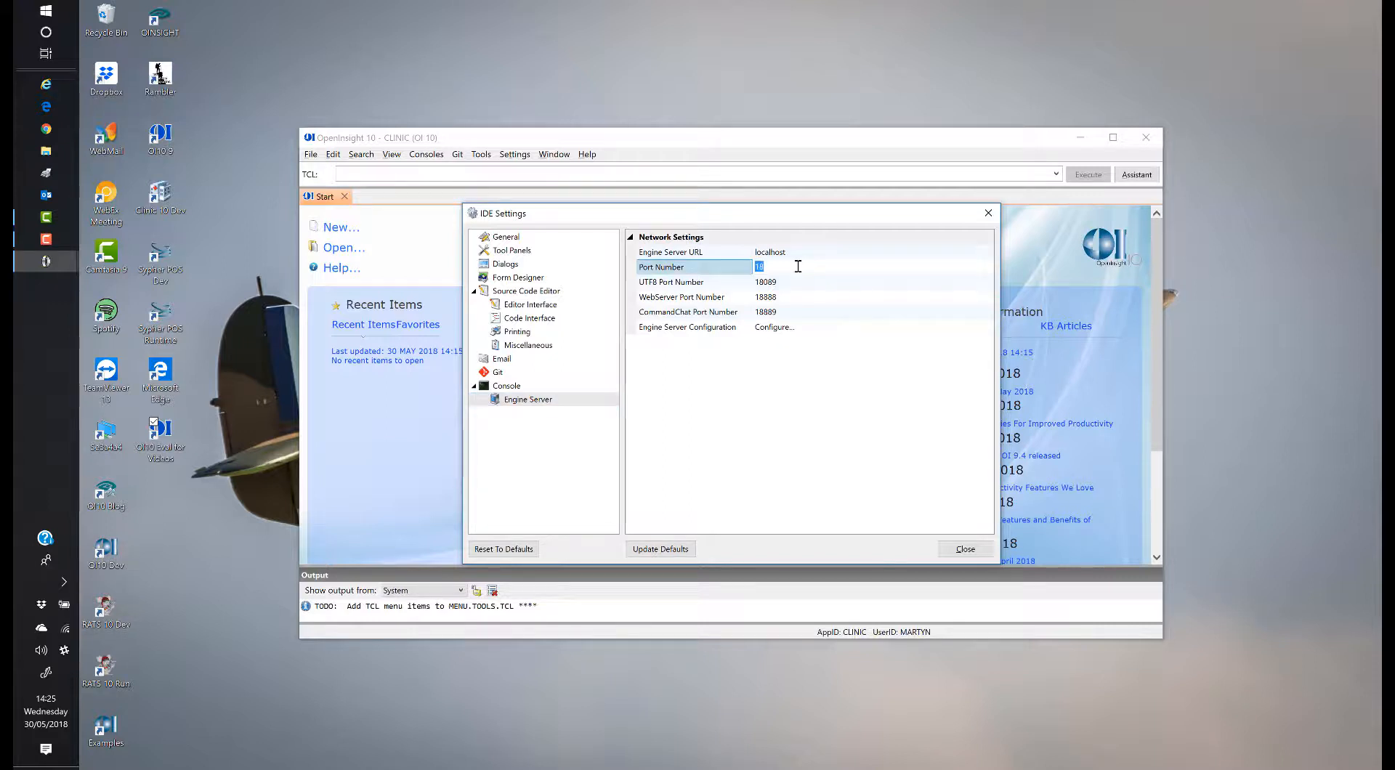
type("18088")
left_click(667, 550)
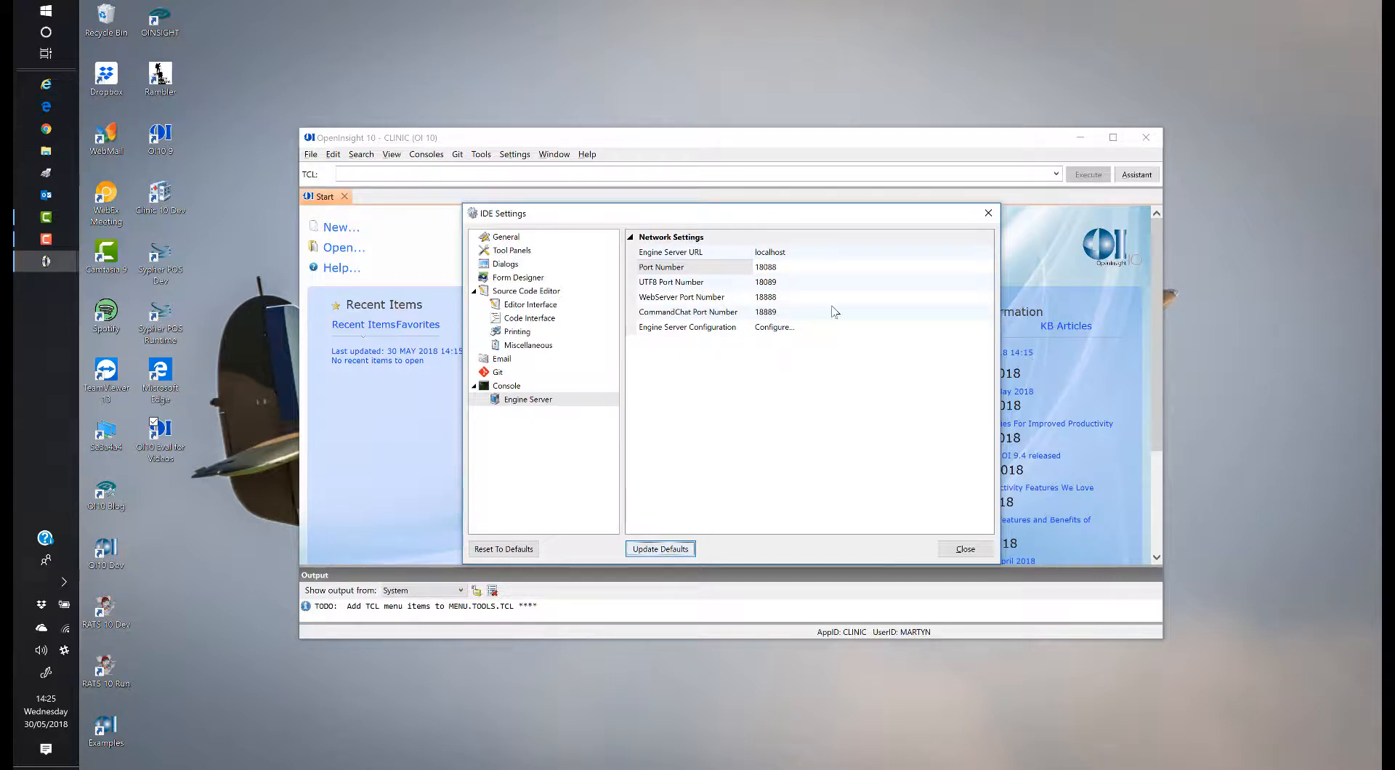
left_click(988, 329)
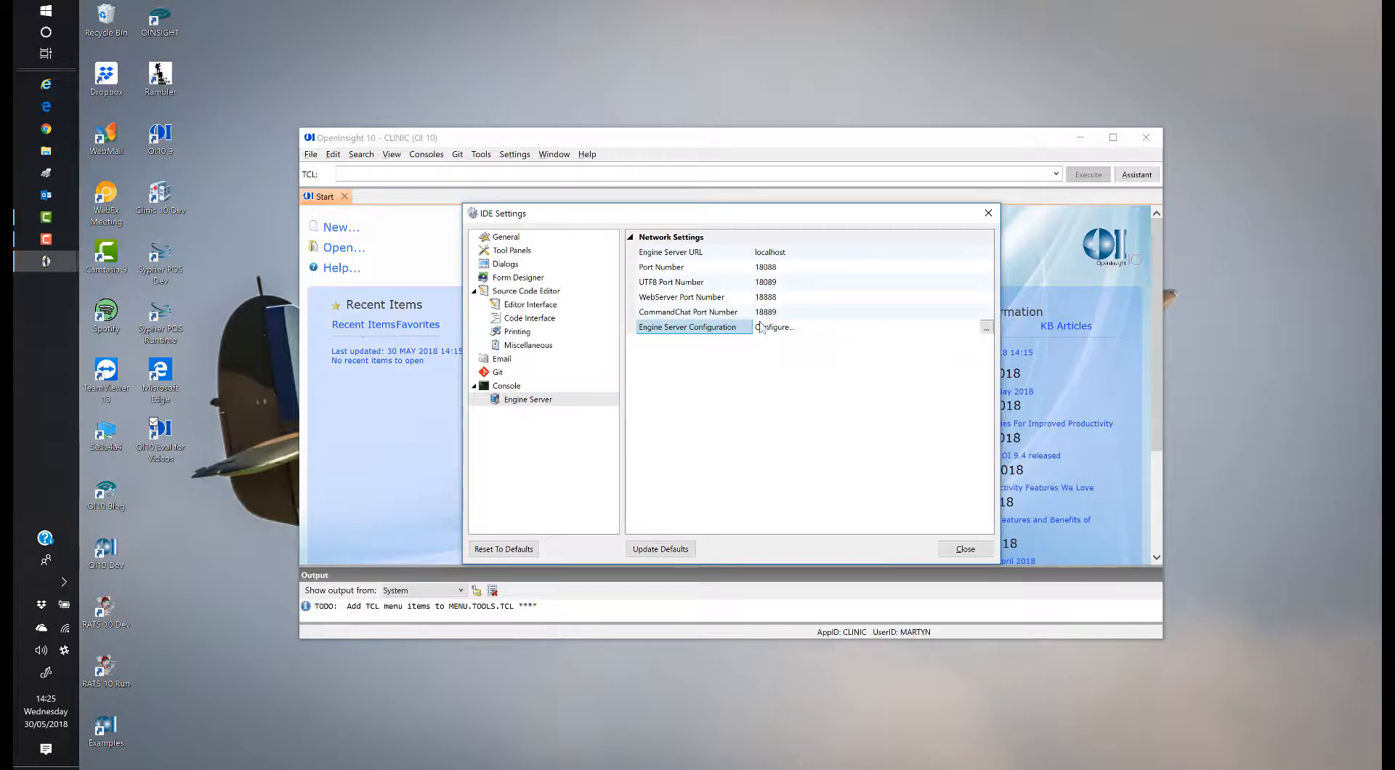
left_click(988, 327)
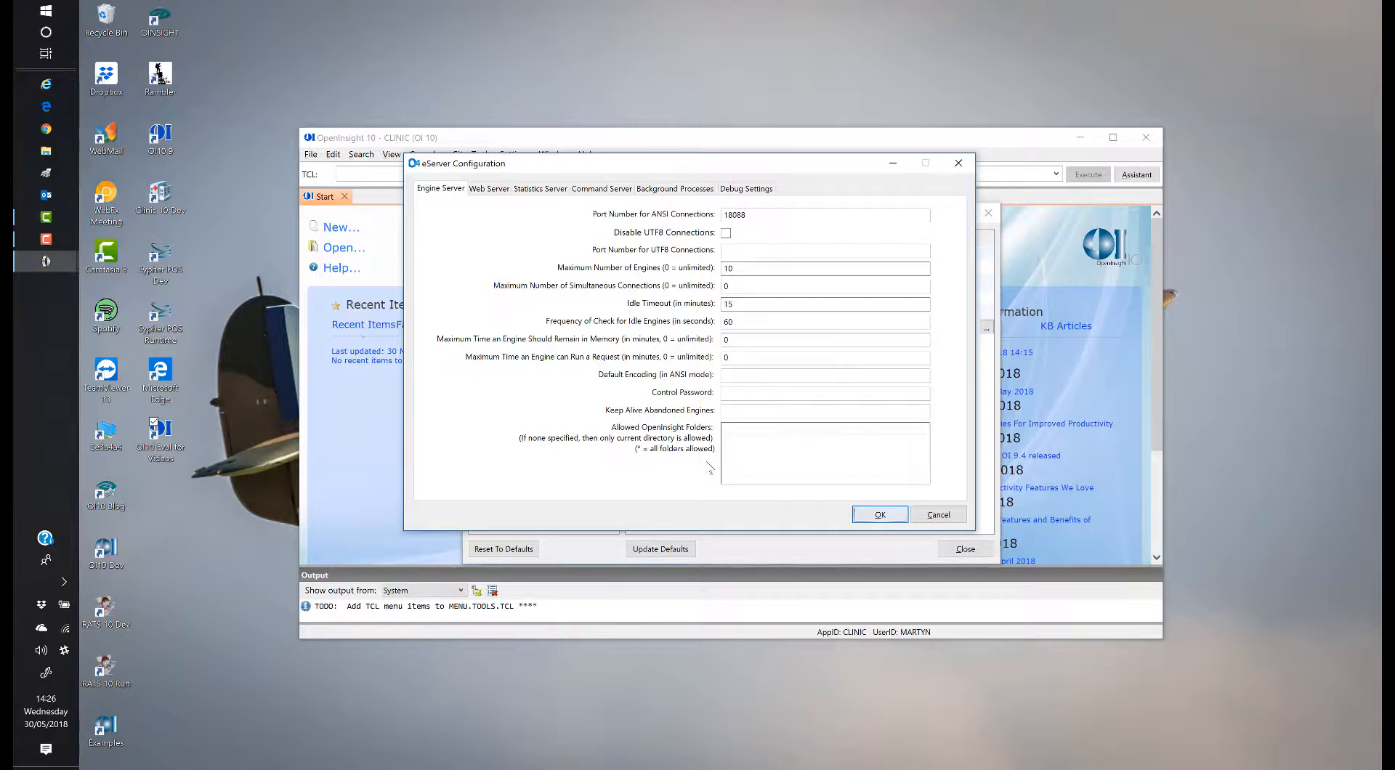
left_click(489, 189)
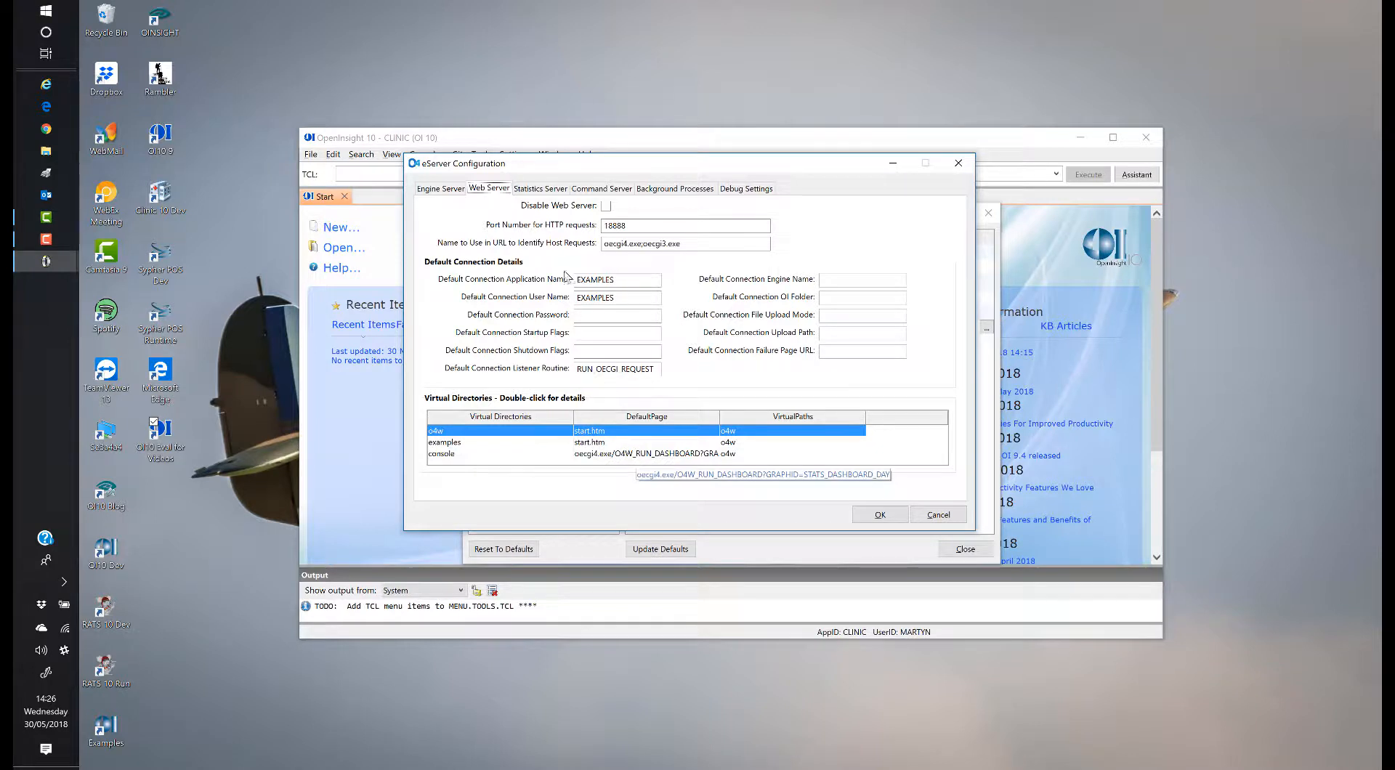
left_click(541, 190)
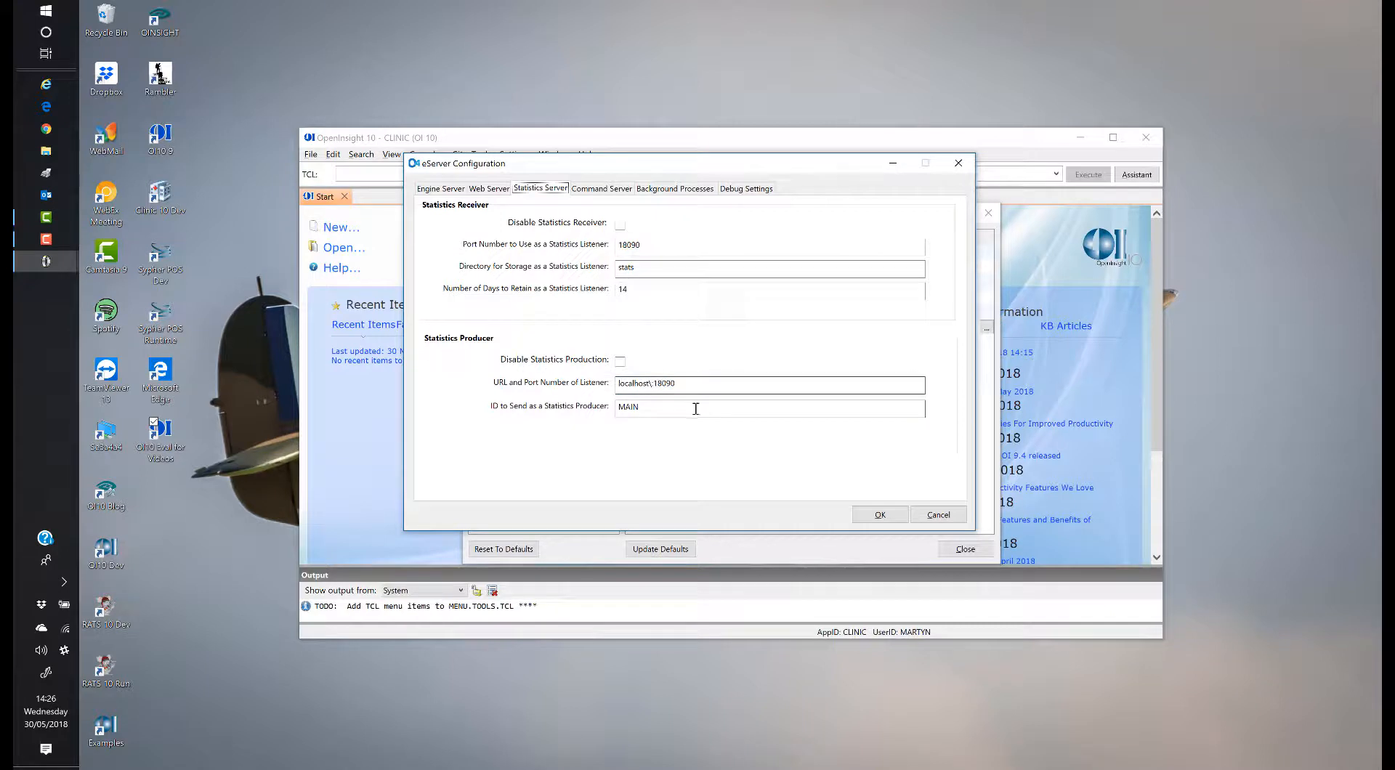
left_click(610, 190)
left_click(662, 190)
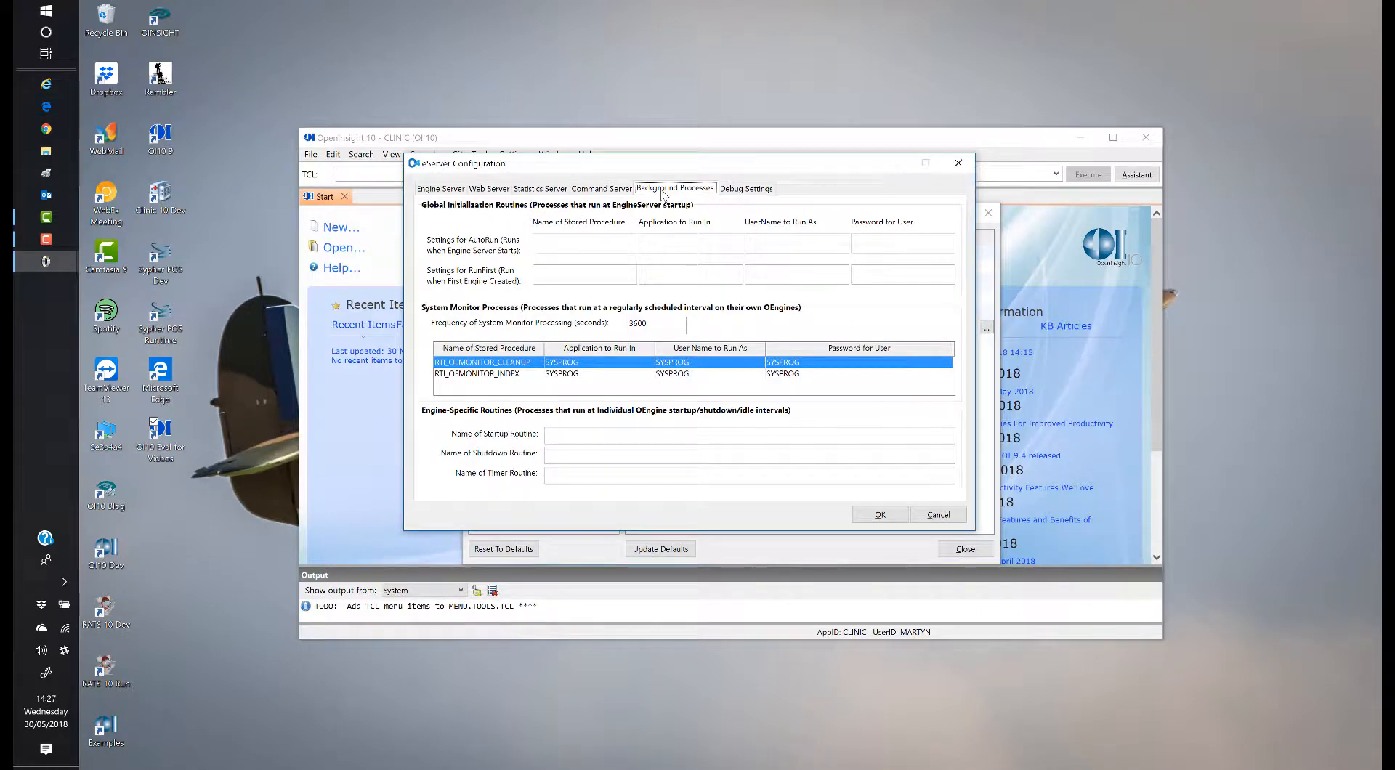
left_click(734, 190)
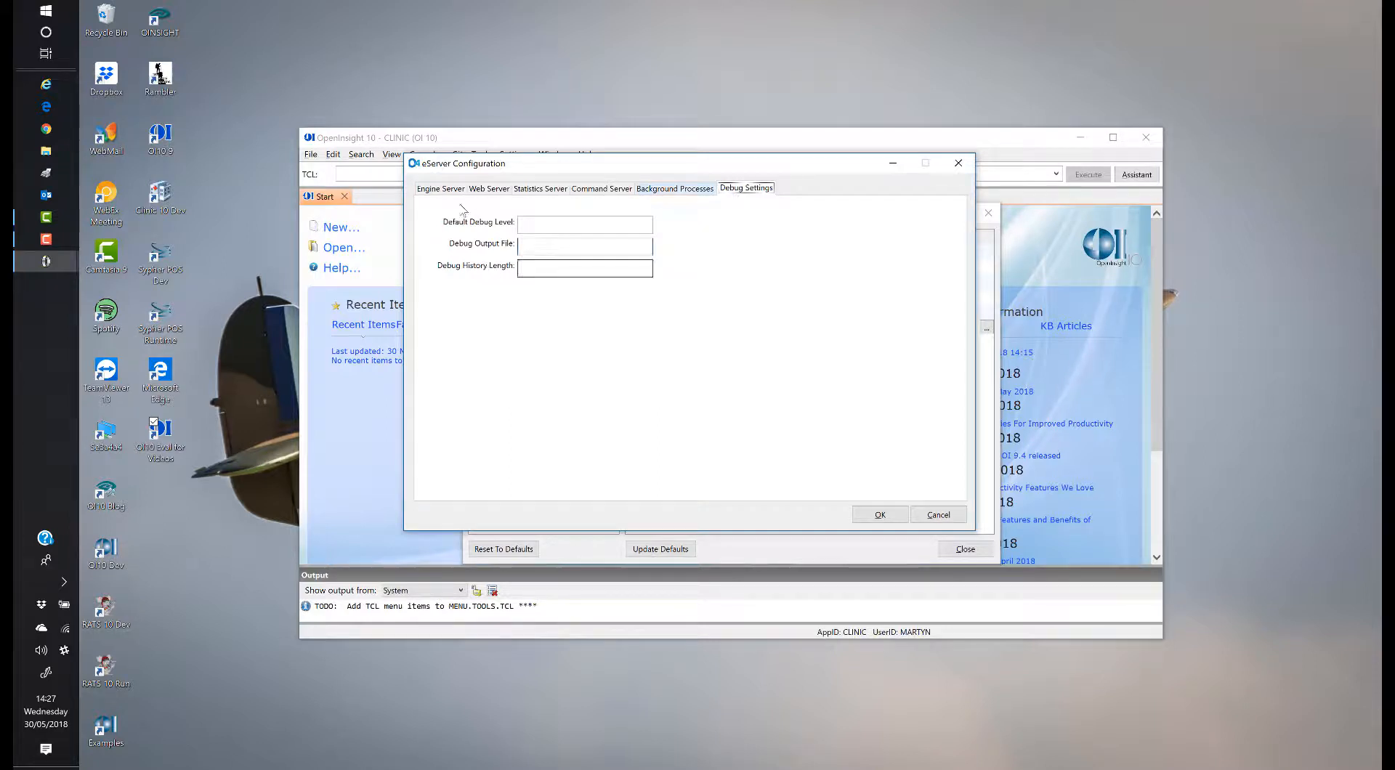
left_click(944, 516)
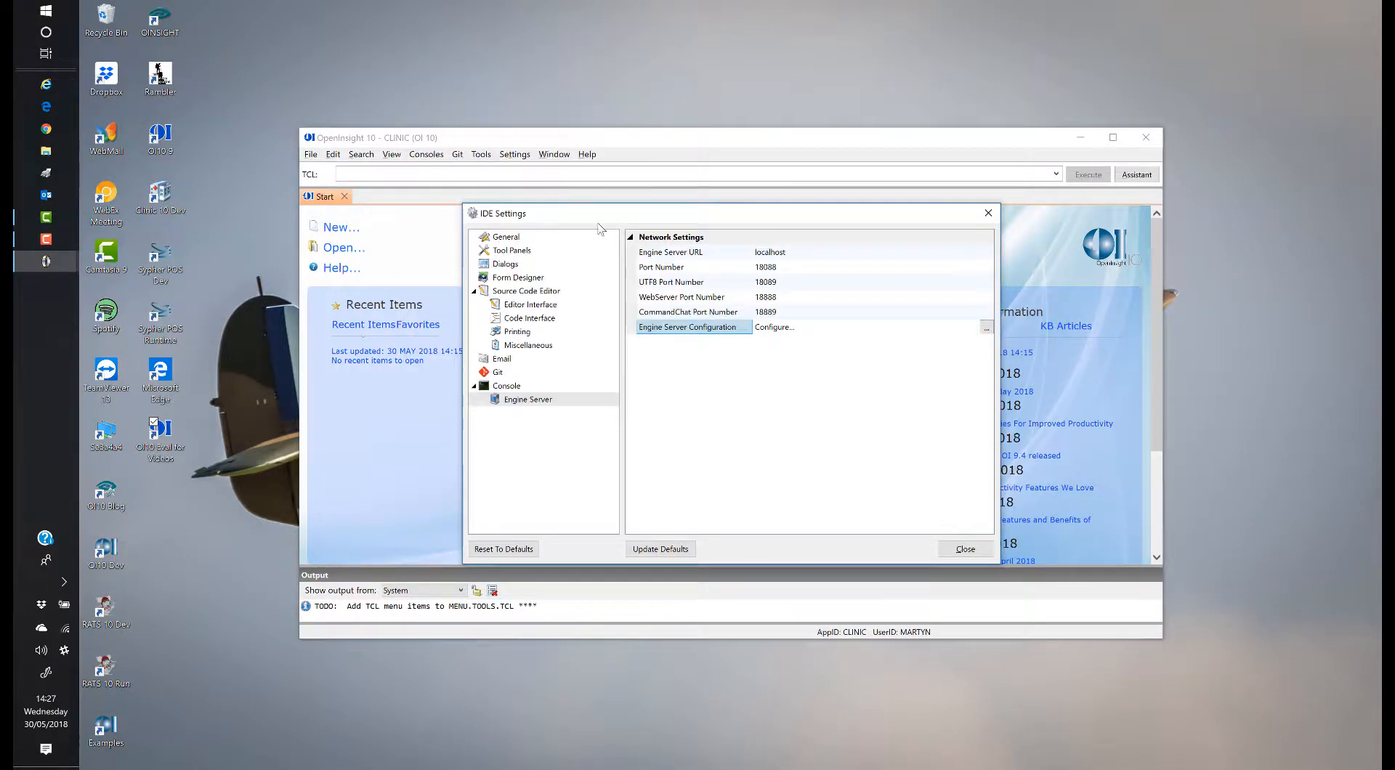
left_click(45, 156)
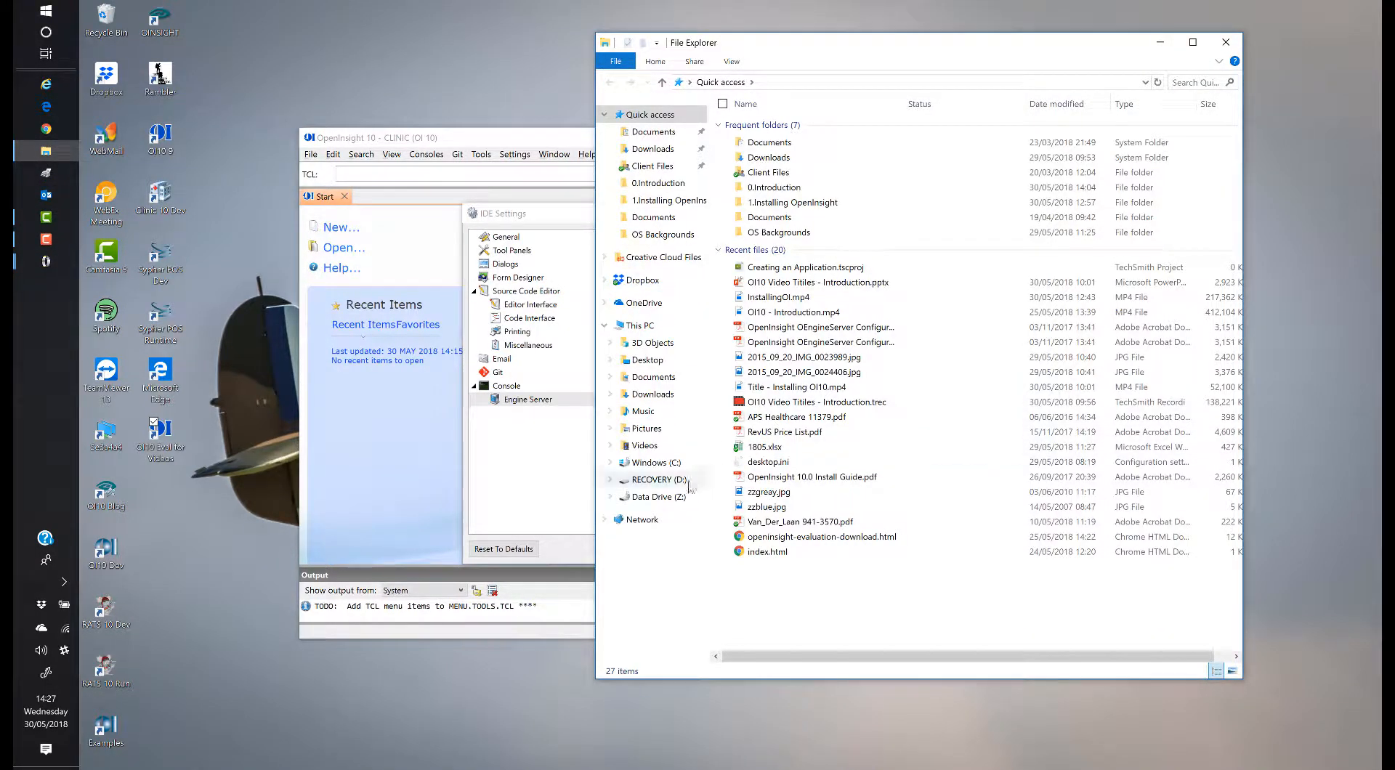
Step: Browse to C:\Revsoft\Documents and open OpenInsight OEngineServer Configuration.pdf
left_click(656, 463)
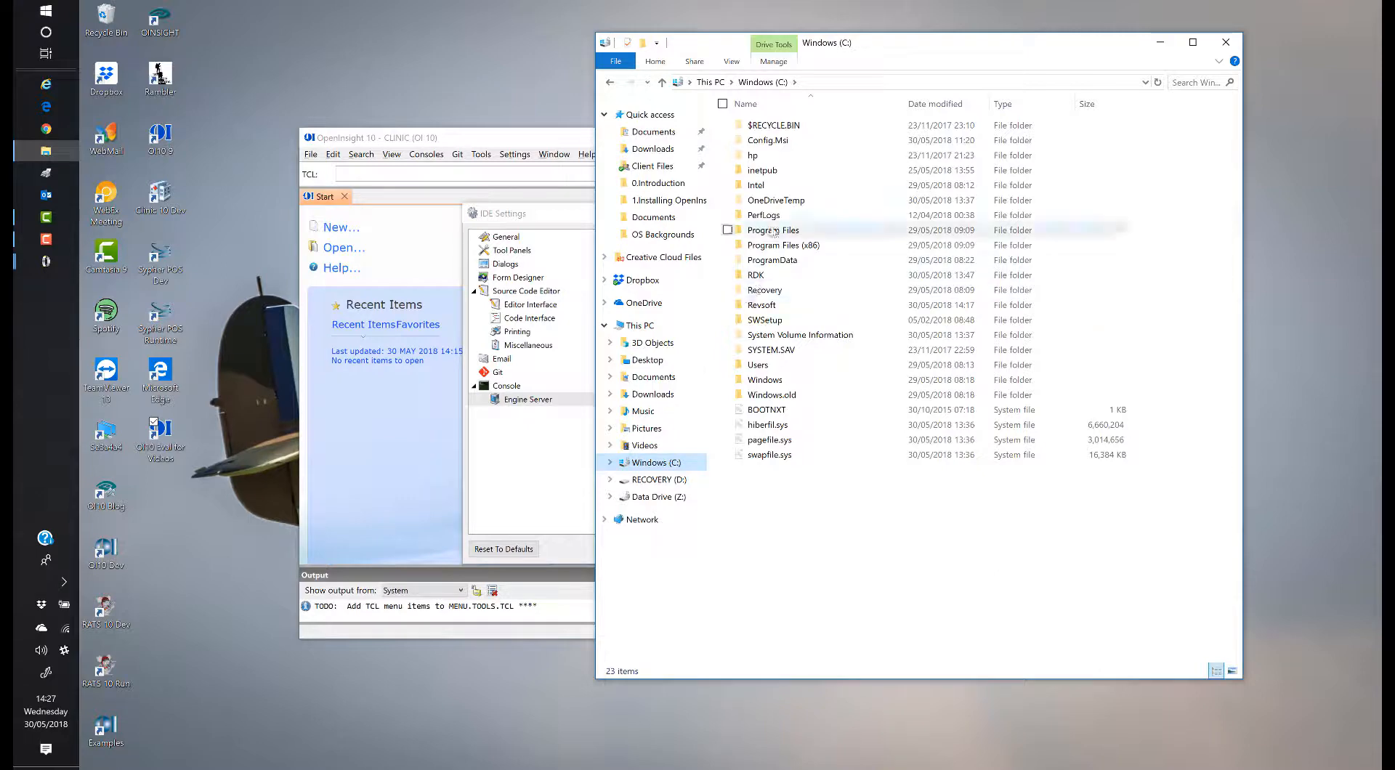
left_click(768, 309)
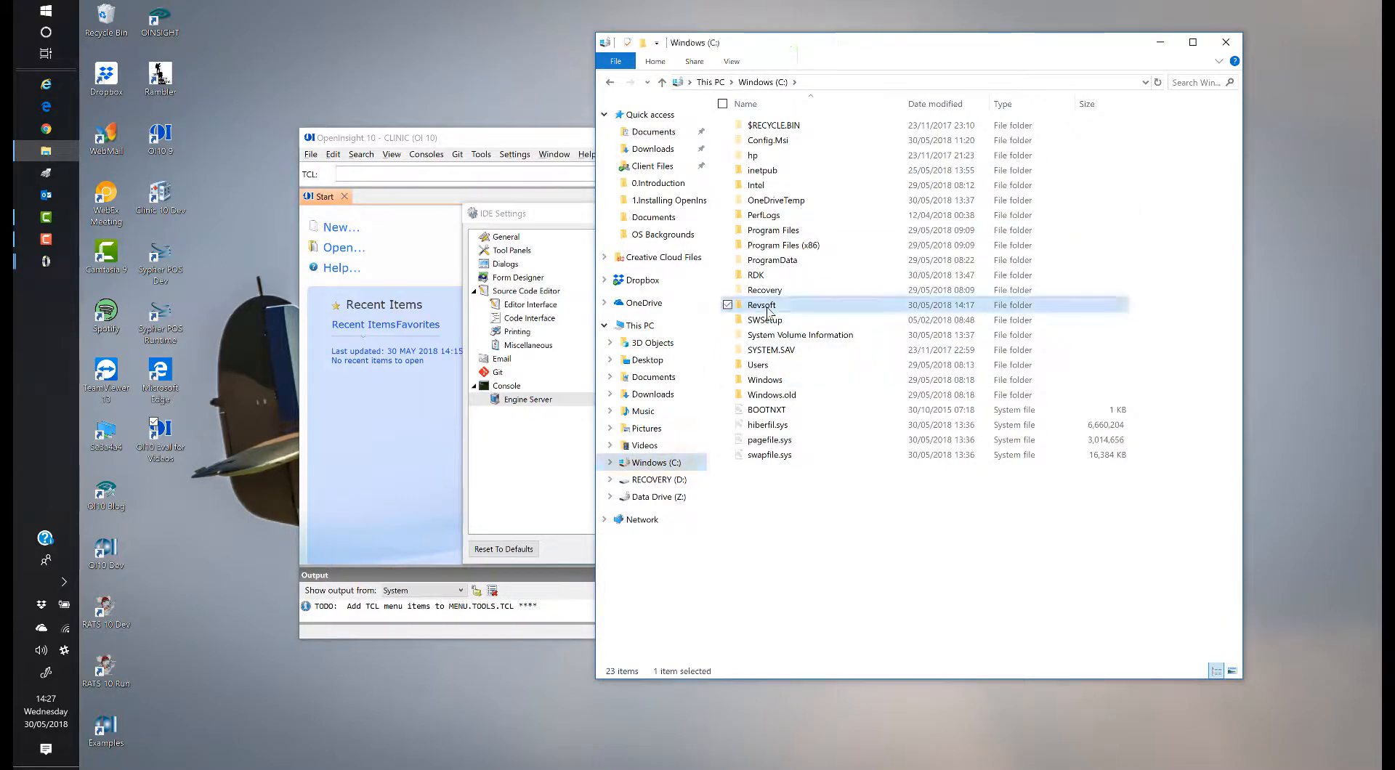
double_click(768, 308)
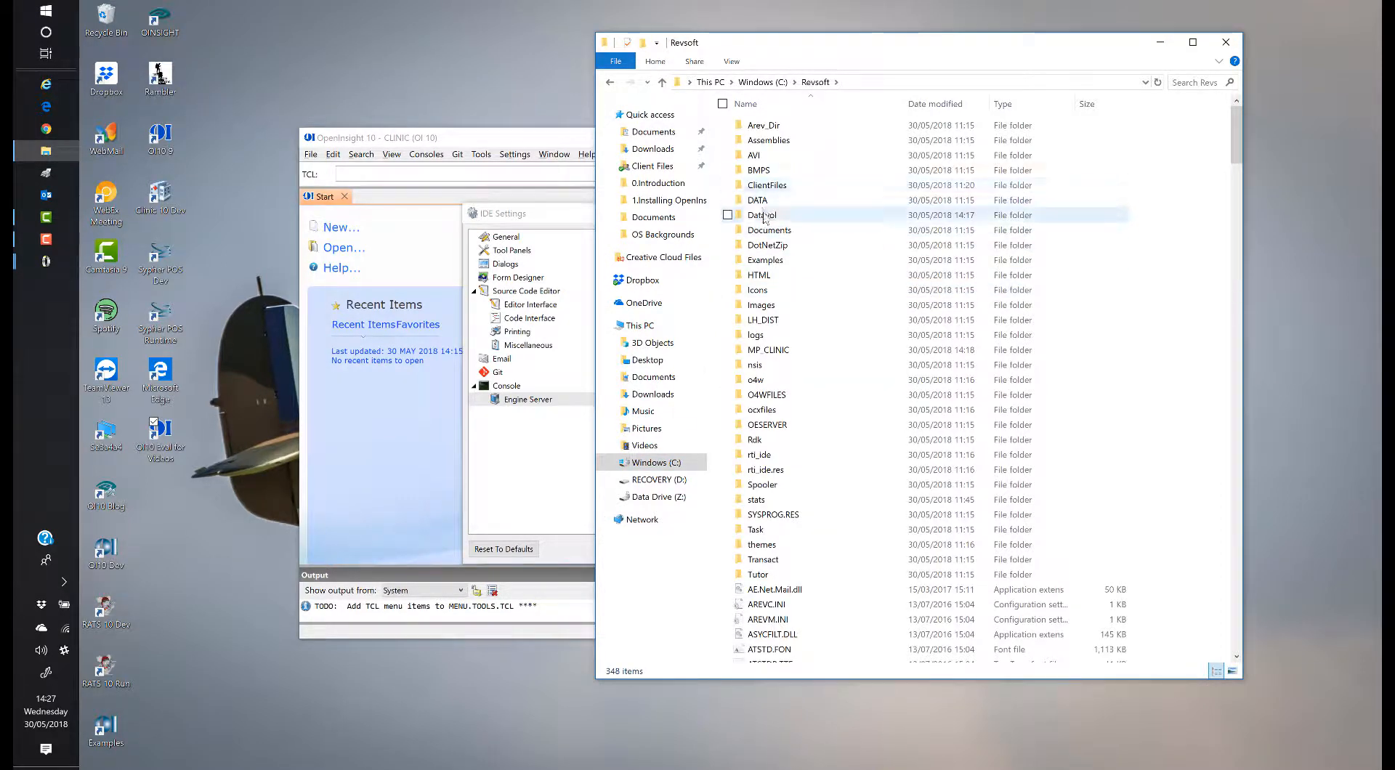
double_click(769, 231)
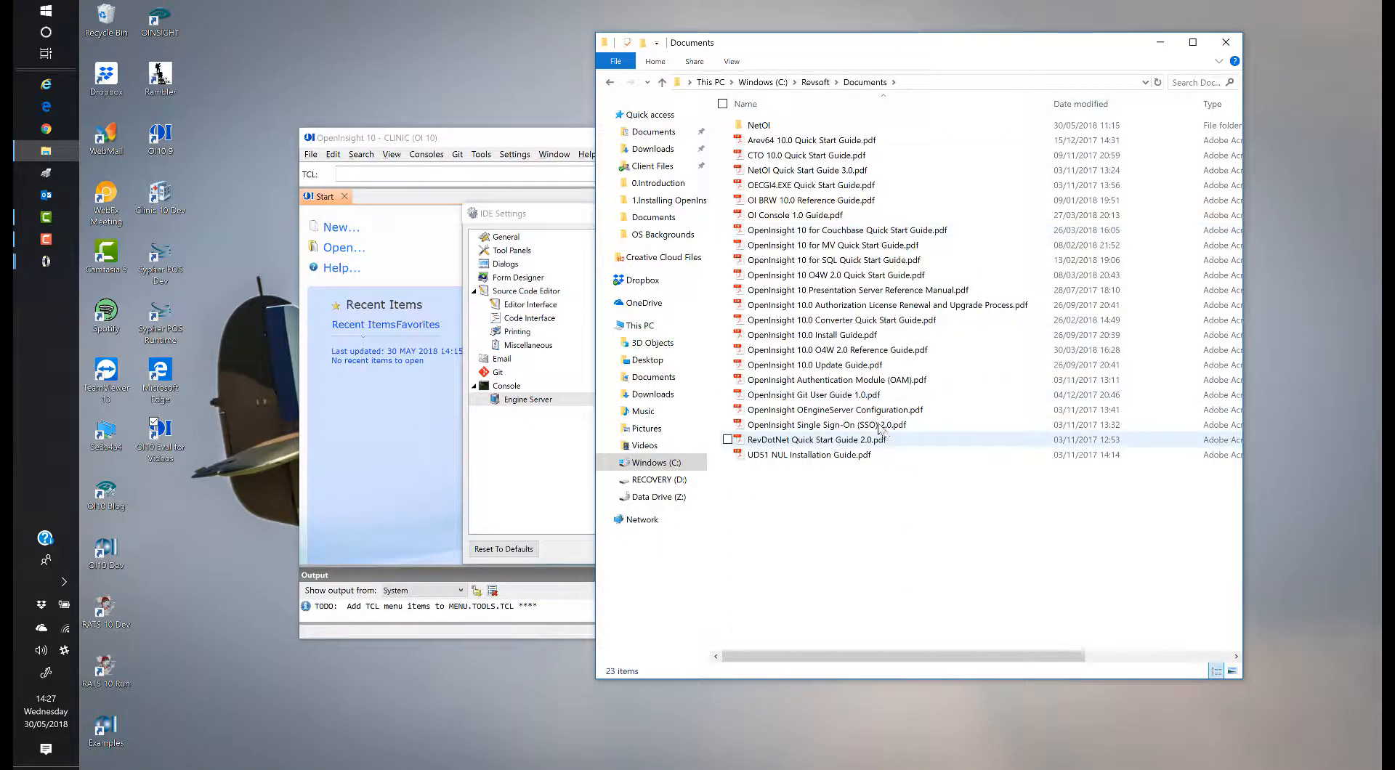
double_click(875, 413)
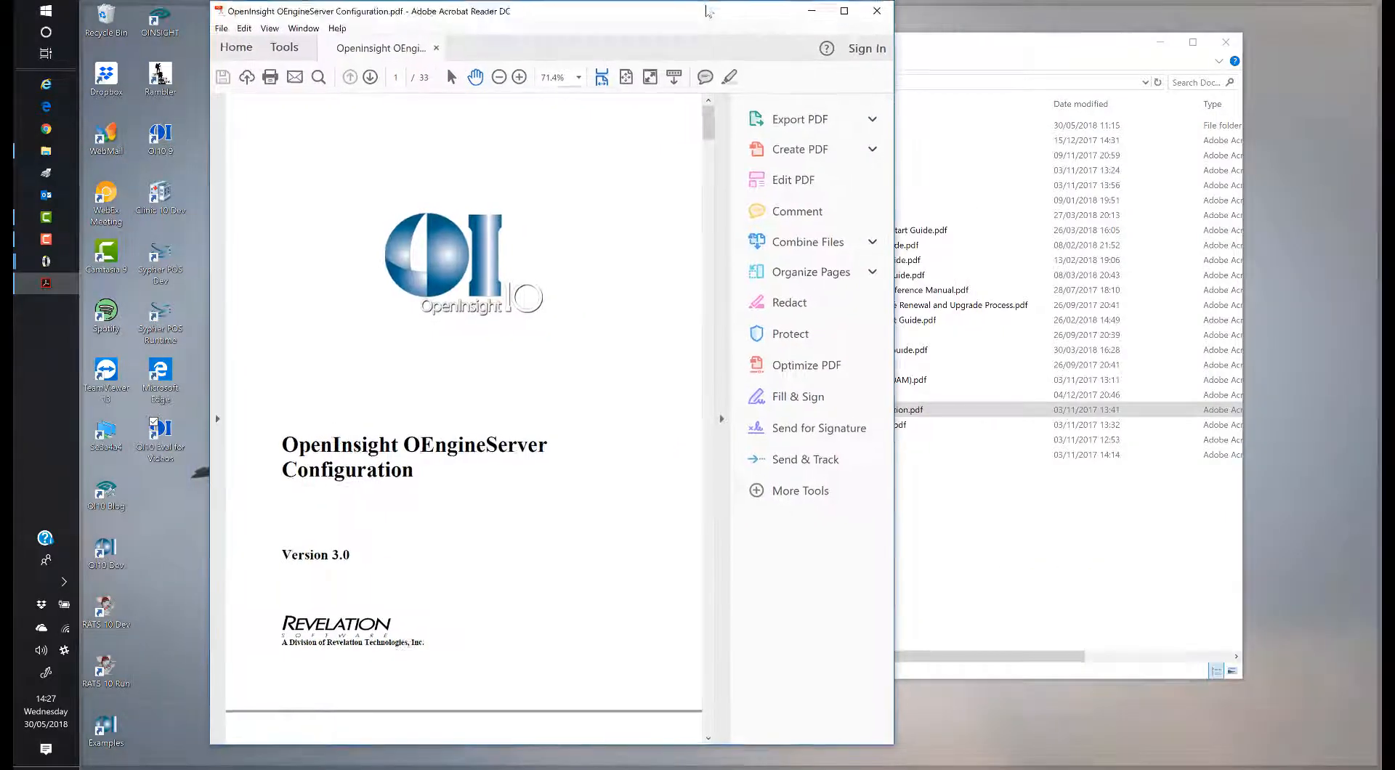
double_click(739, 20)
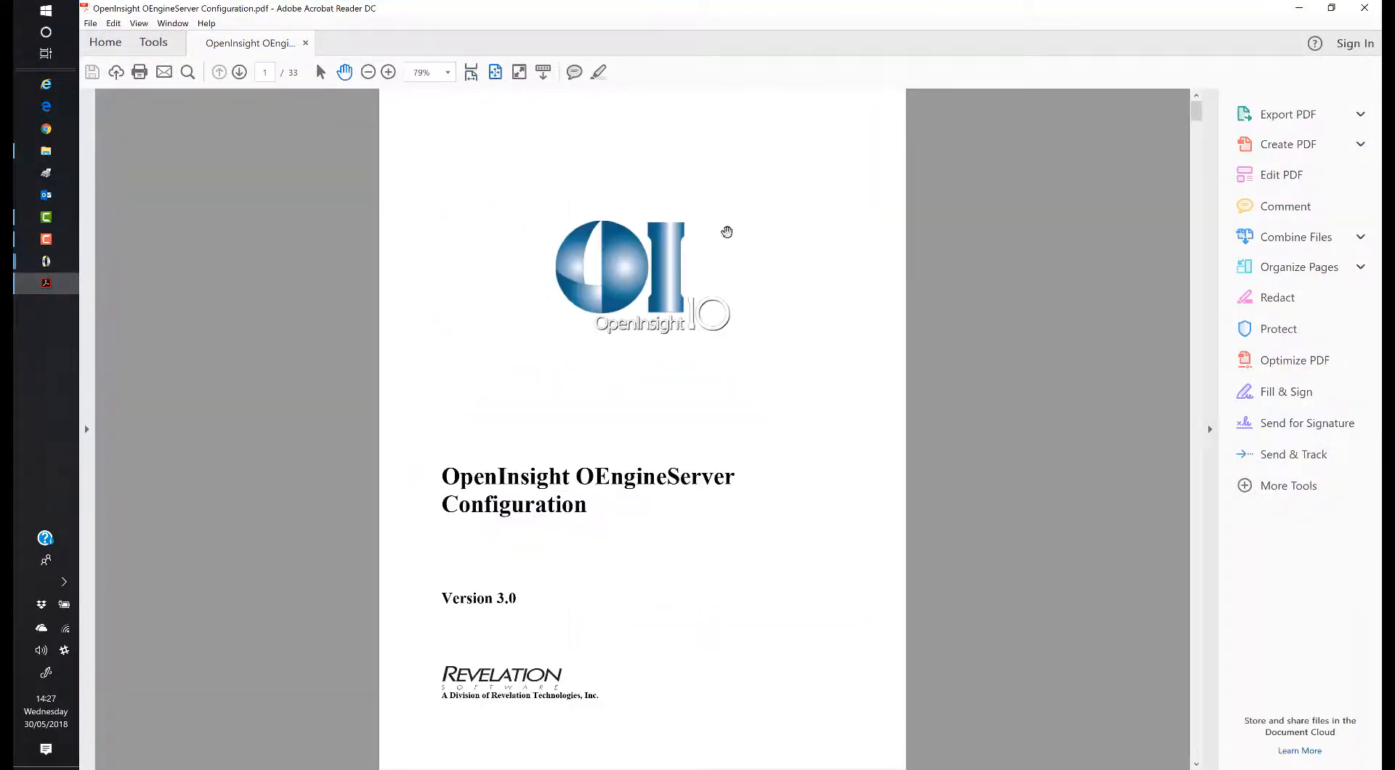
Step: Scroll through the OEngineServer Configuration guide to Section V on page 24
scroll(981, 346, "down", 6)
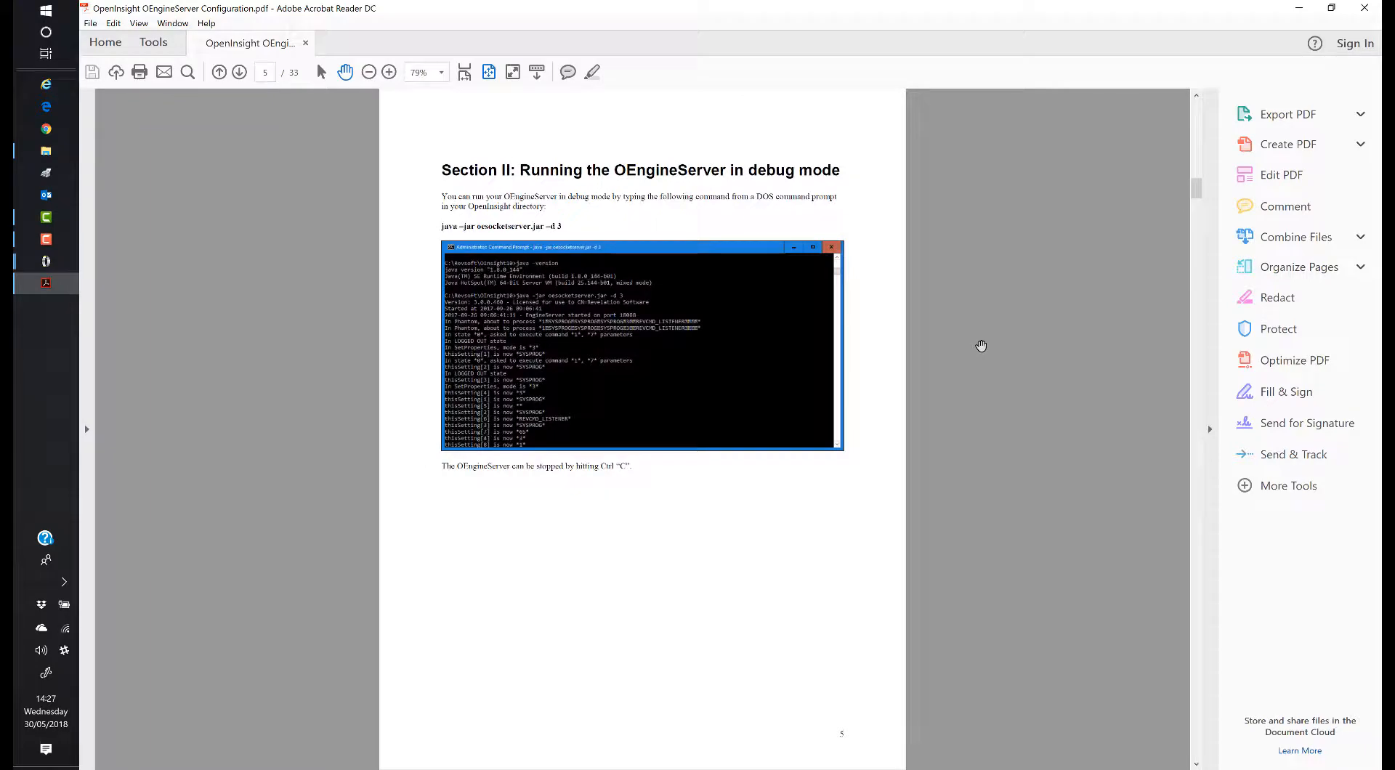
scroll(981, 346, "up", 1)
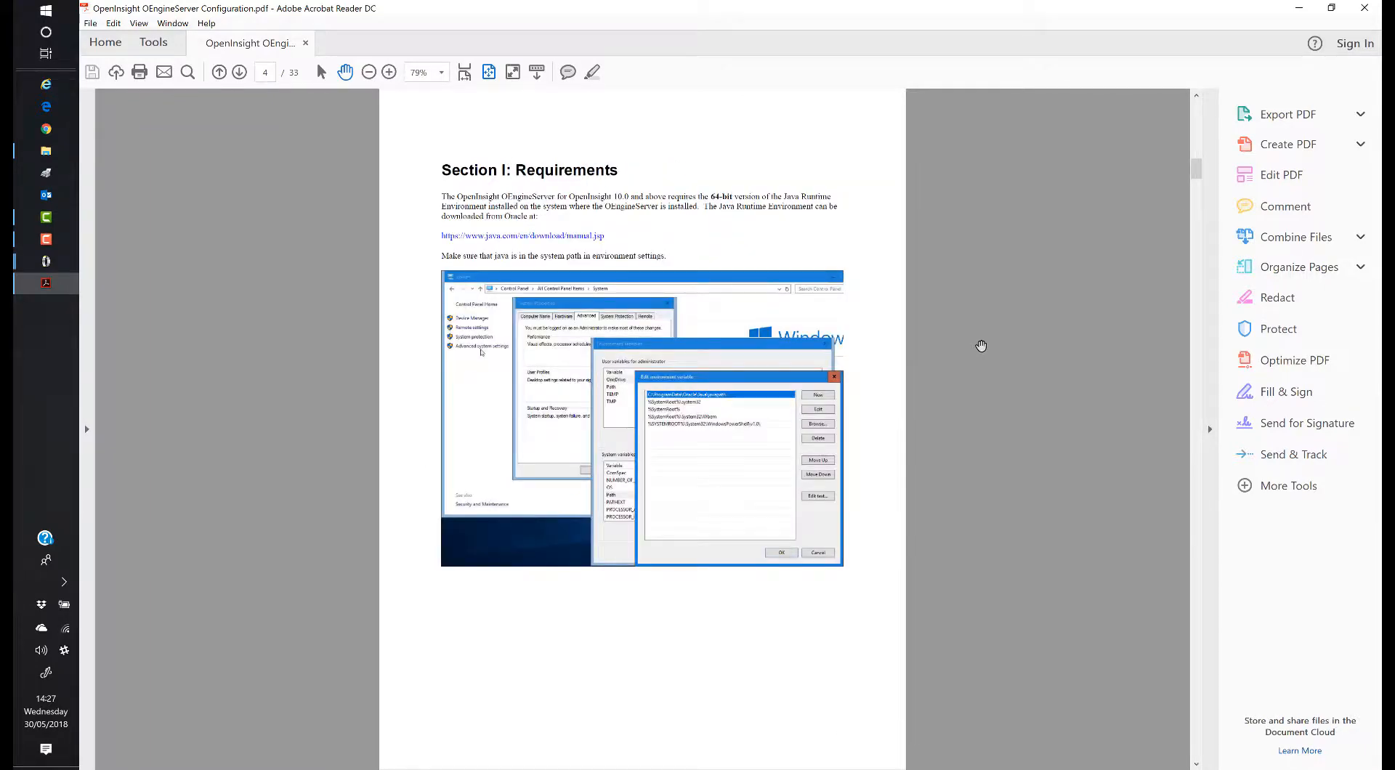
scroll(981, 346, "down", 3)
scroll(981, 346, "down", 1)
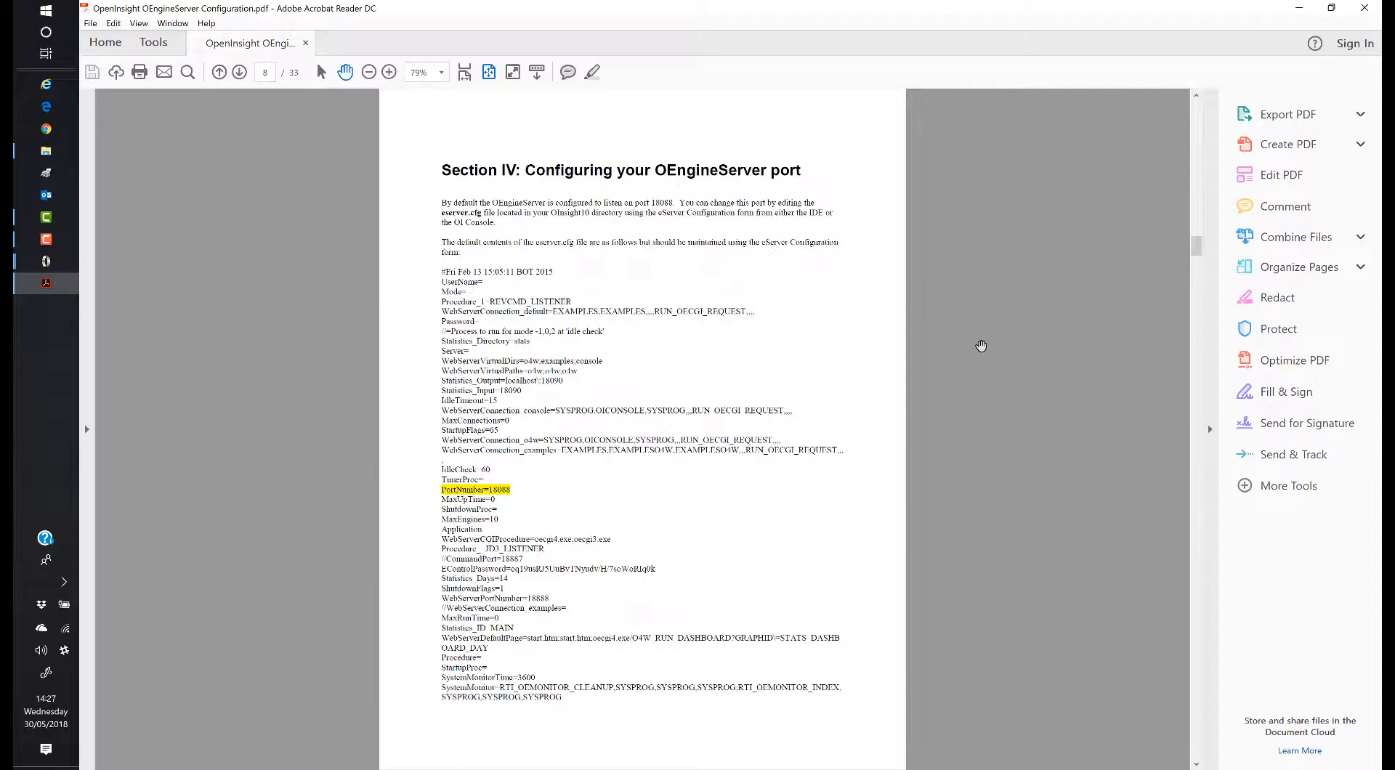
scroll(981, 346, "down", 1)
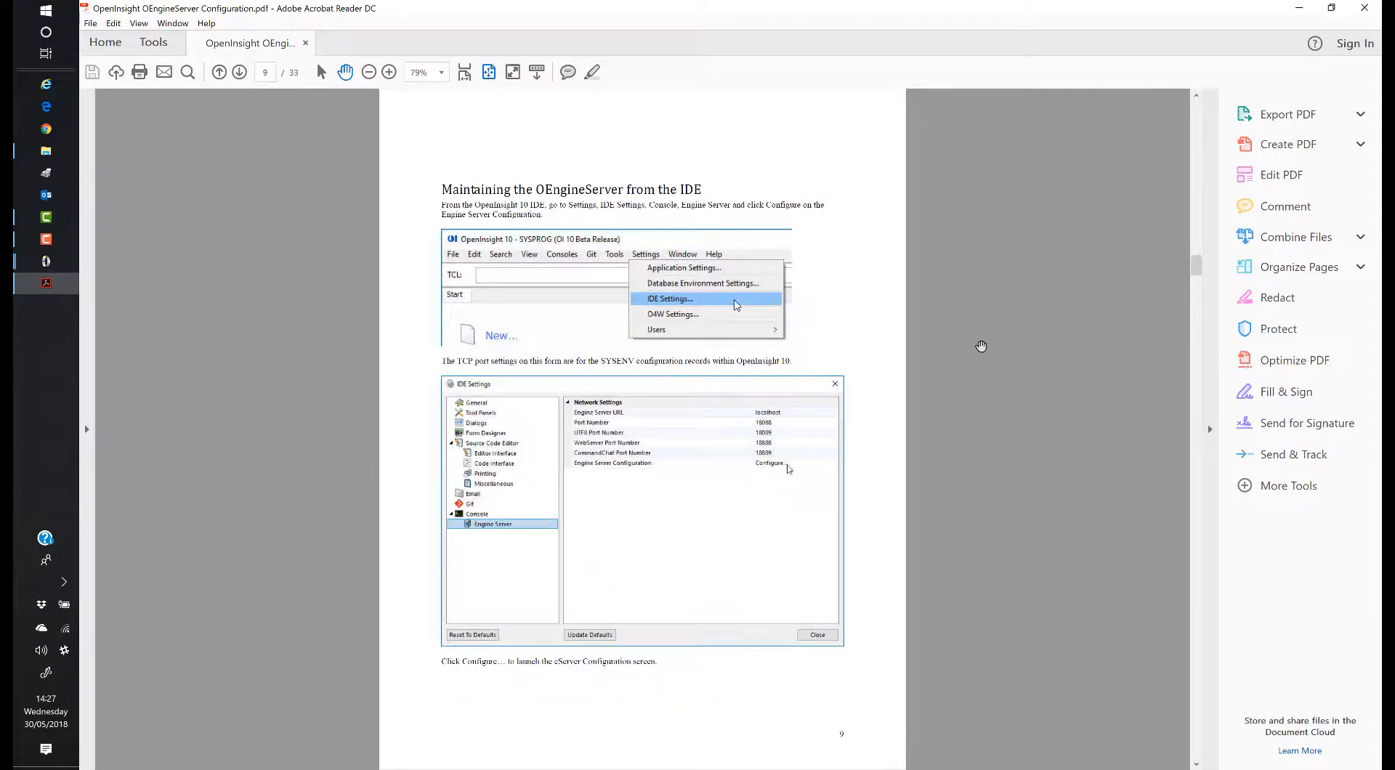
scroll(981, 346, "down", 1)
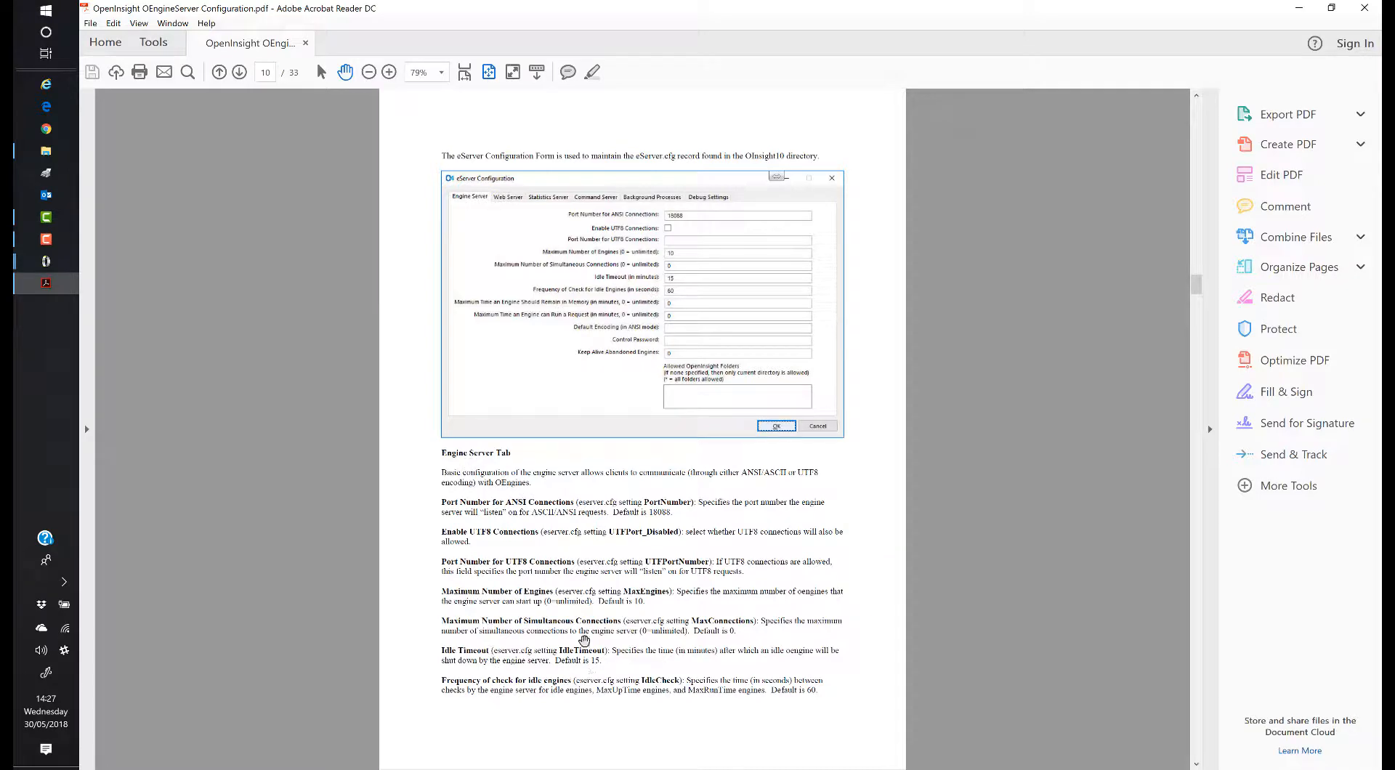
scroll(545, 538, "down", 2)
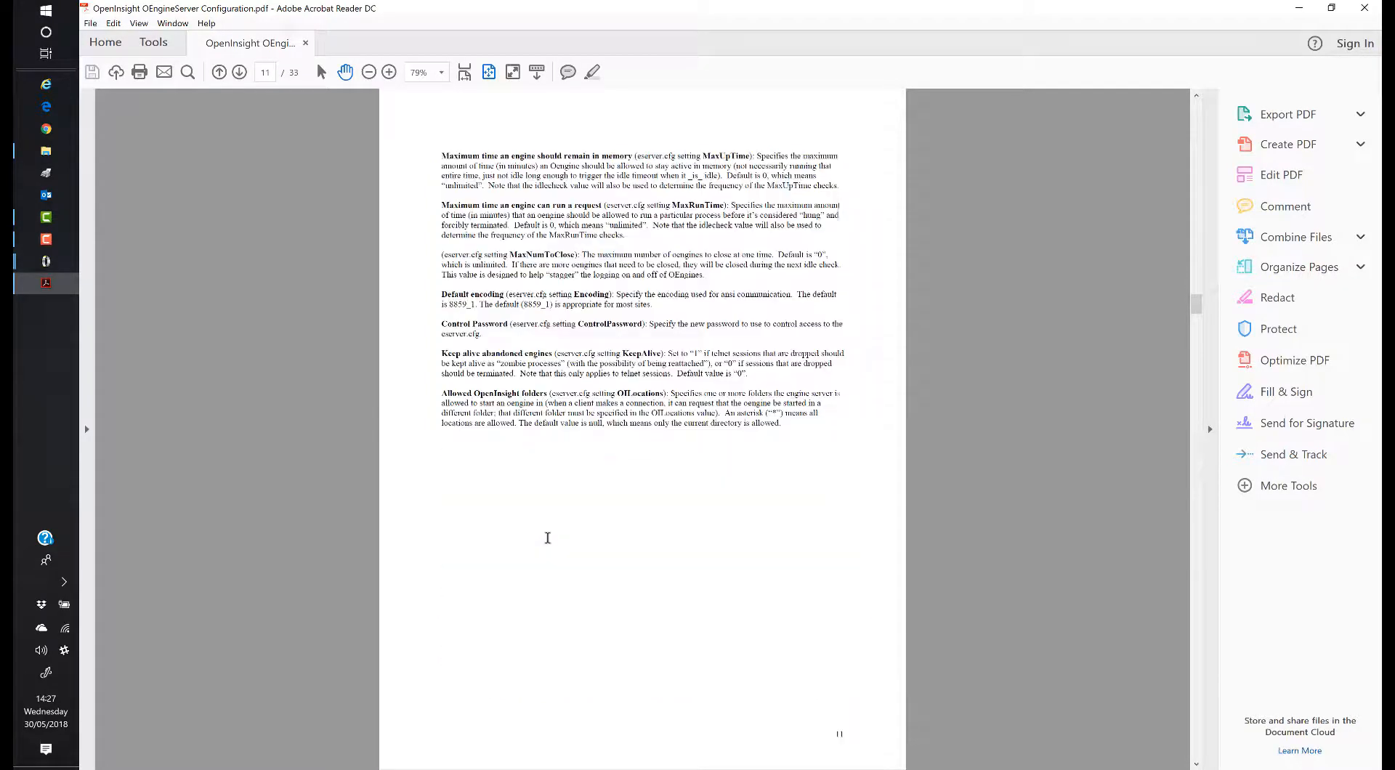
scroll(579, 460, "down", 2)
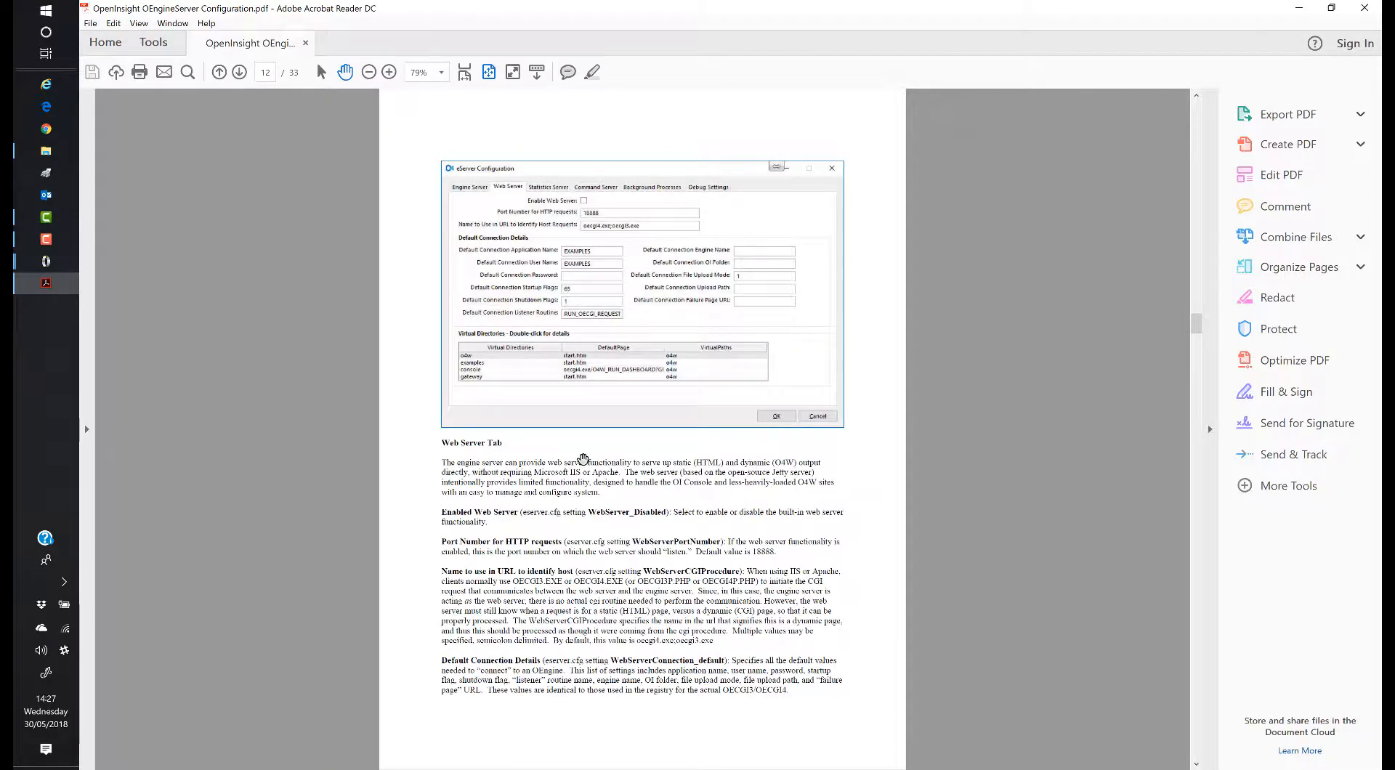
scroll(638, 502, "down", 2)
scroll(639, 502, "down", 4)
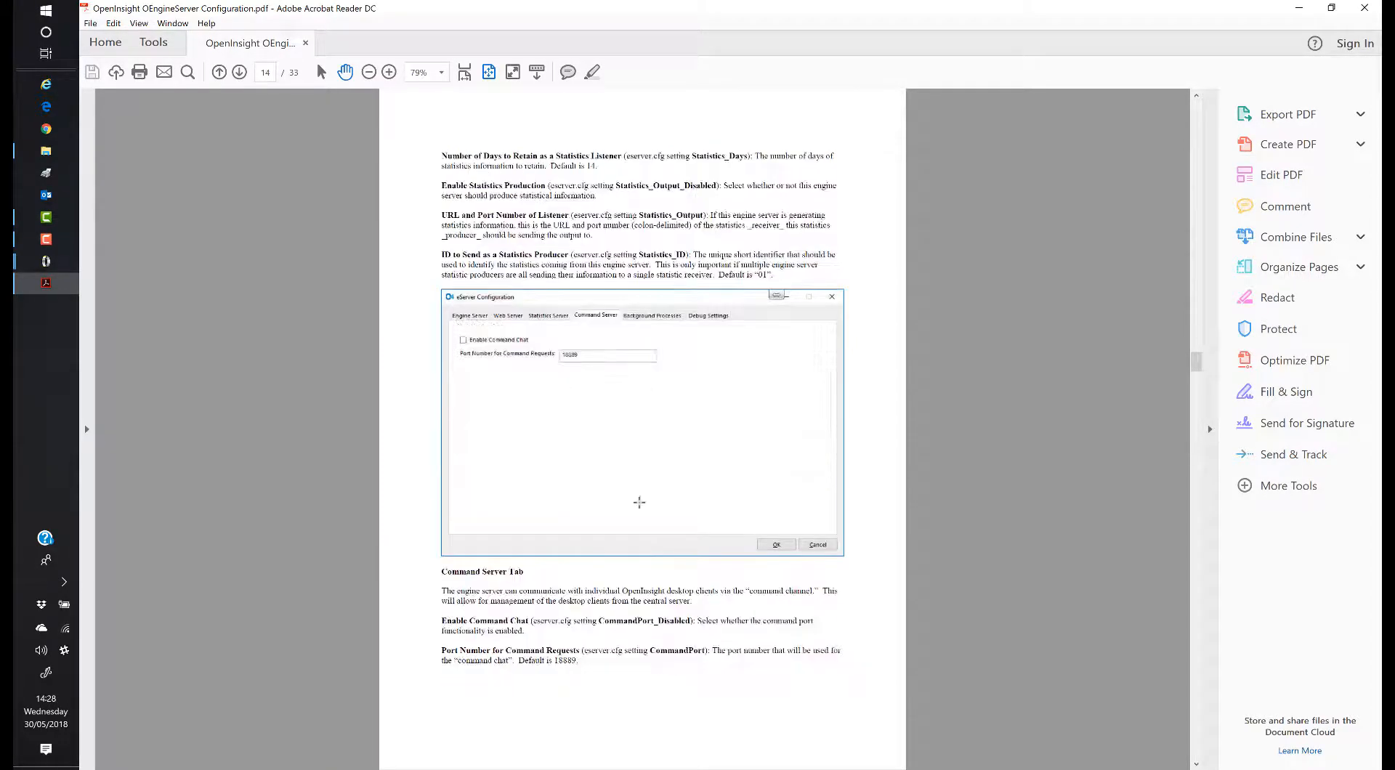
scroll(639, 502, "down", 3)
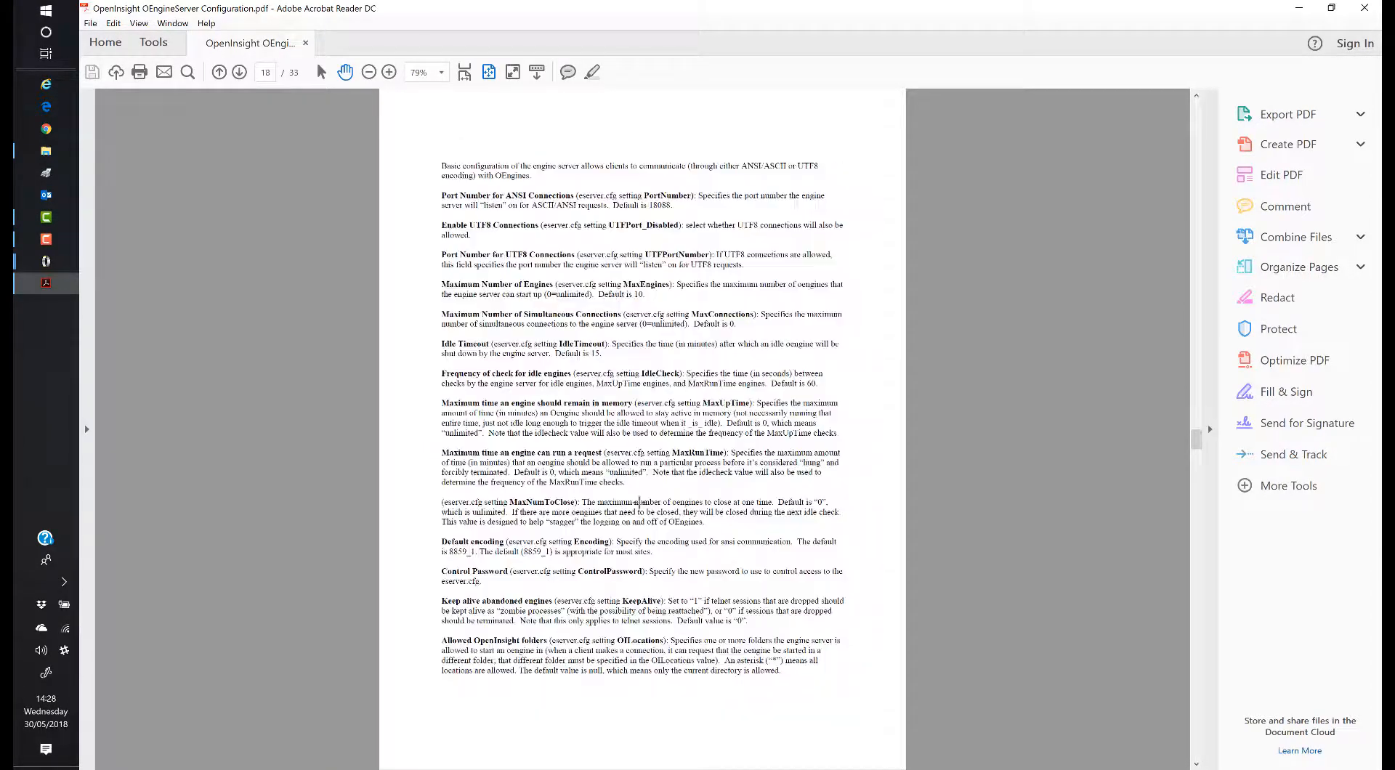
scroll(639, 502, "up", 3)
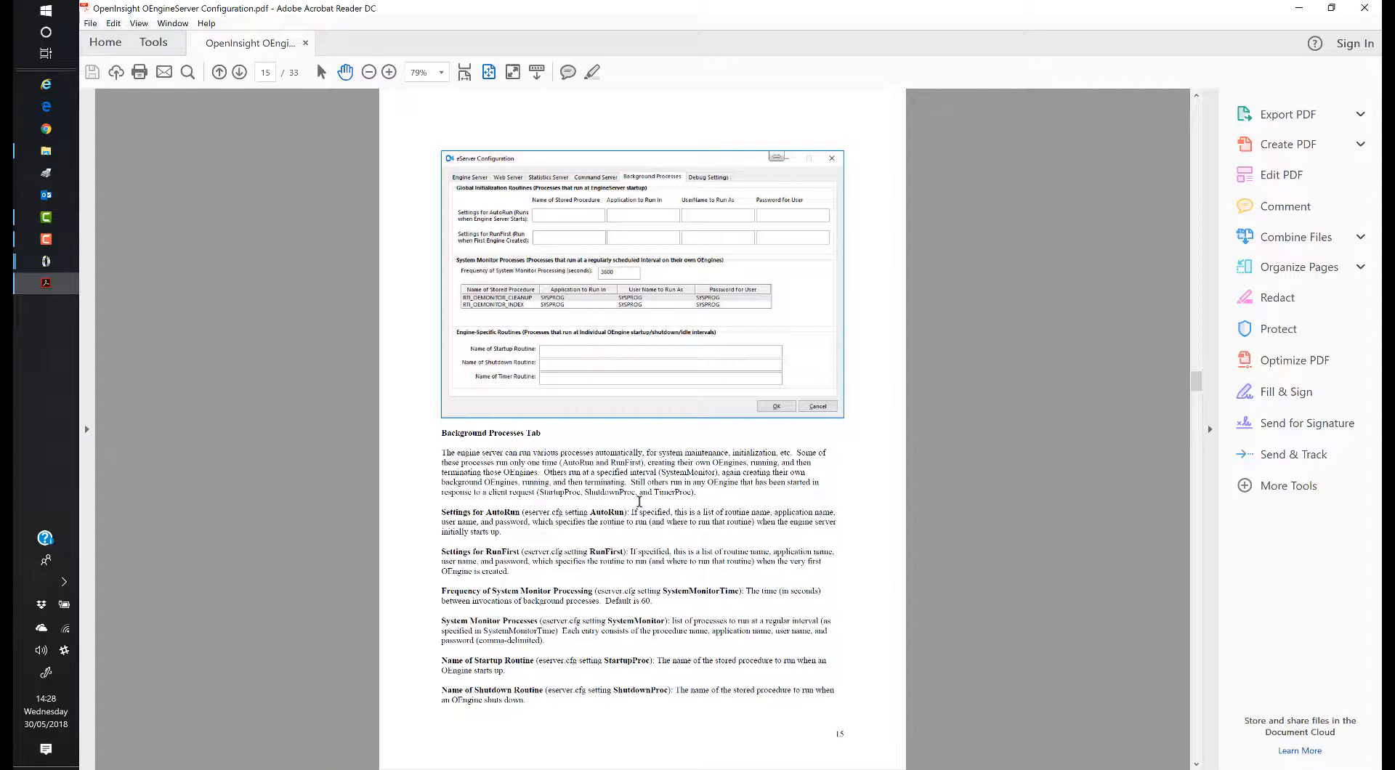
scroll(640, 501, "down", 2)
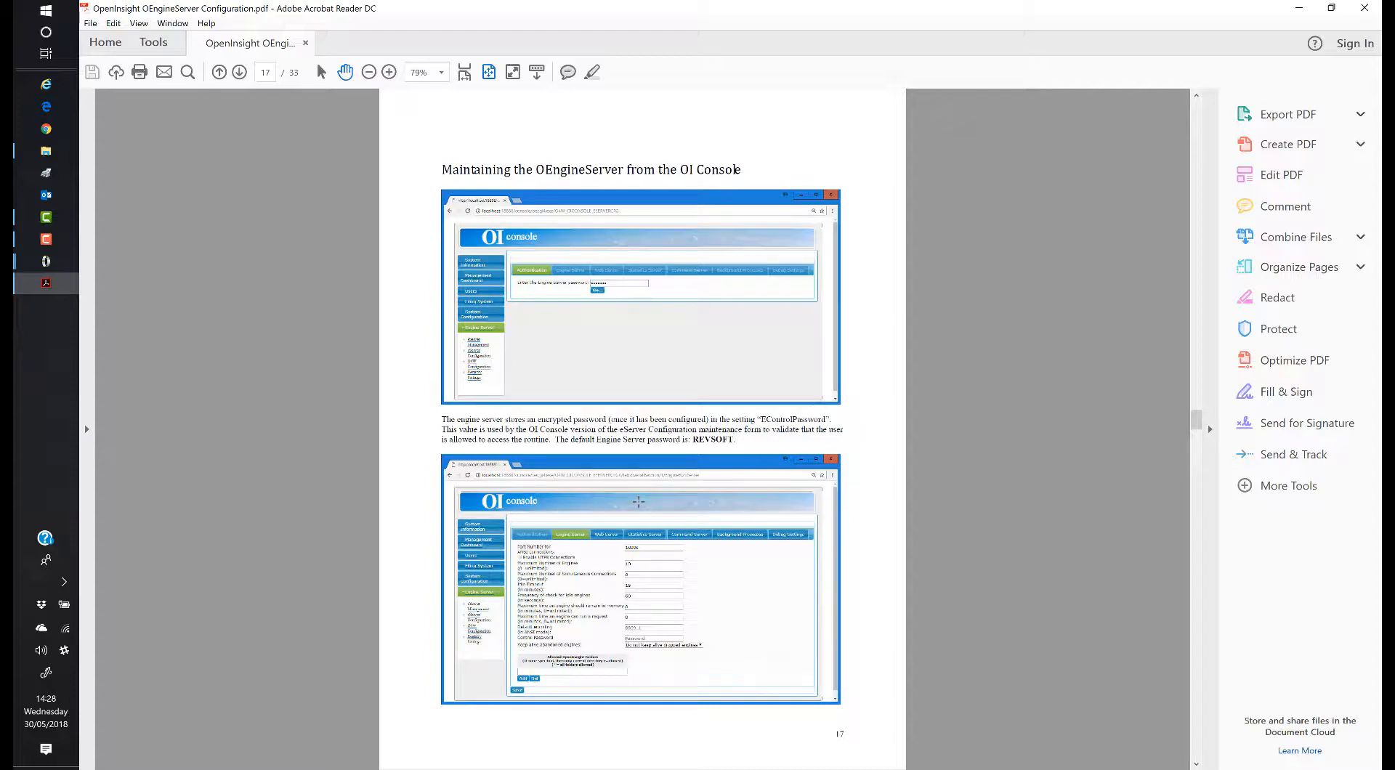
scroll(638, 502, "down", 1)
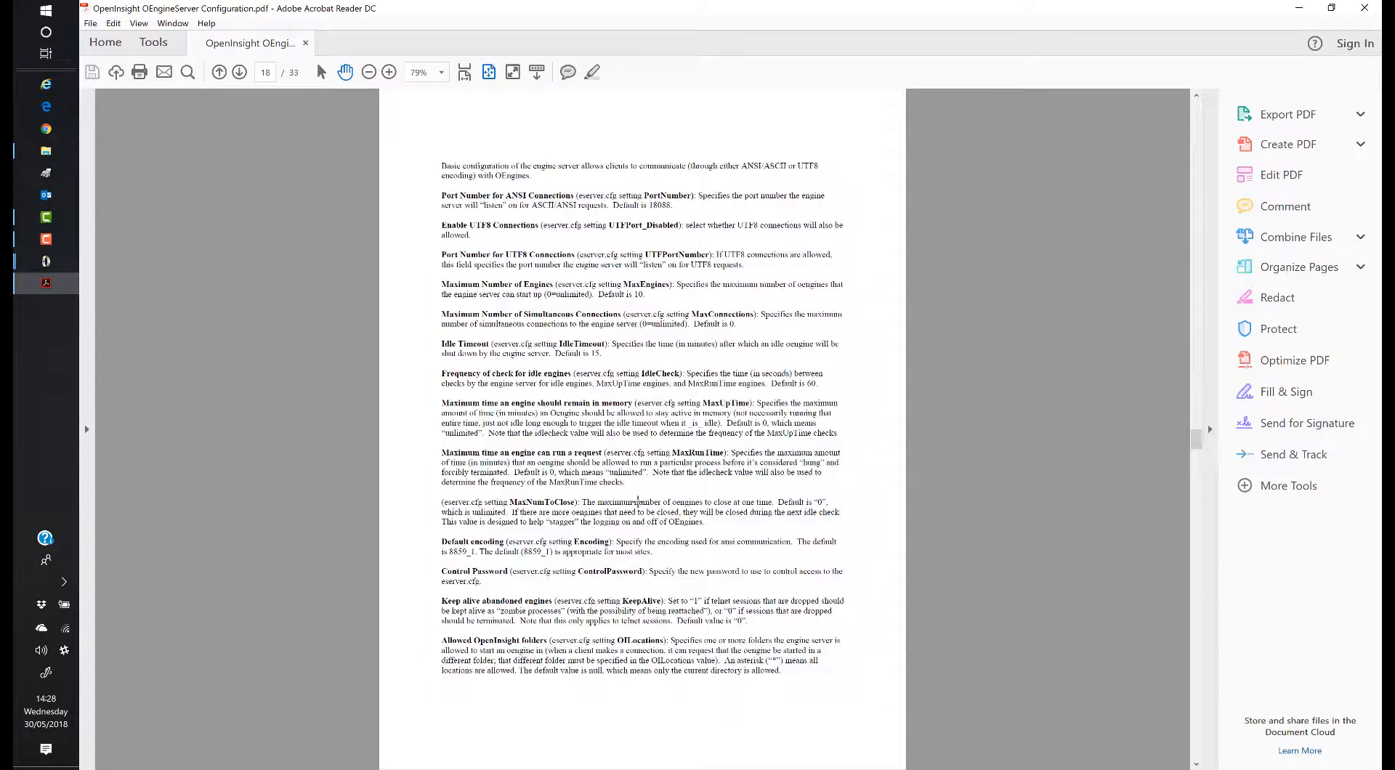
scroll(639, 502, "down", 1)
scroll(637, 502, "down", 4)
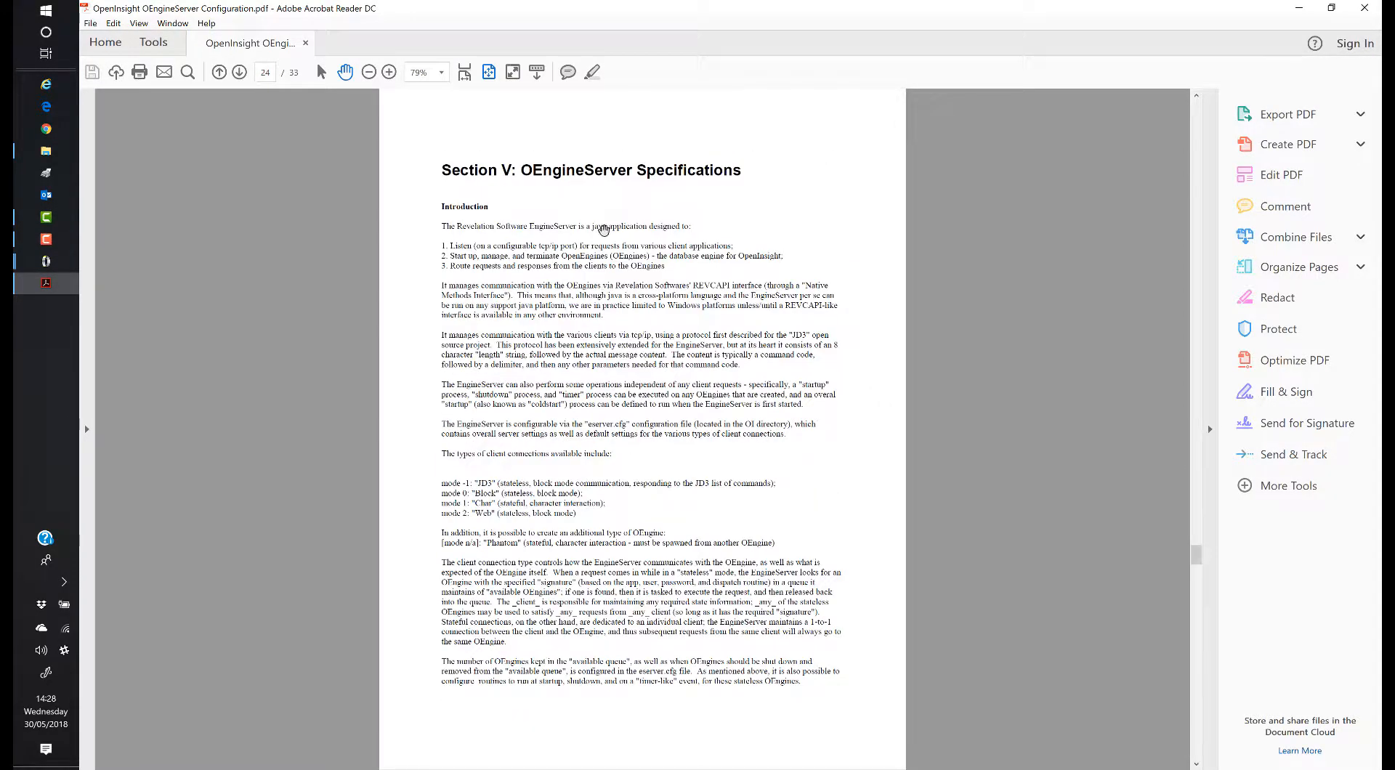
Step: Close the PDF guide, the Documents window and the IDE Settings dialog
left_click(1364, 8)
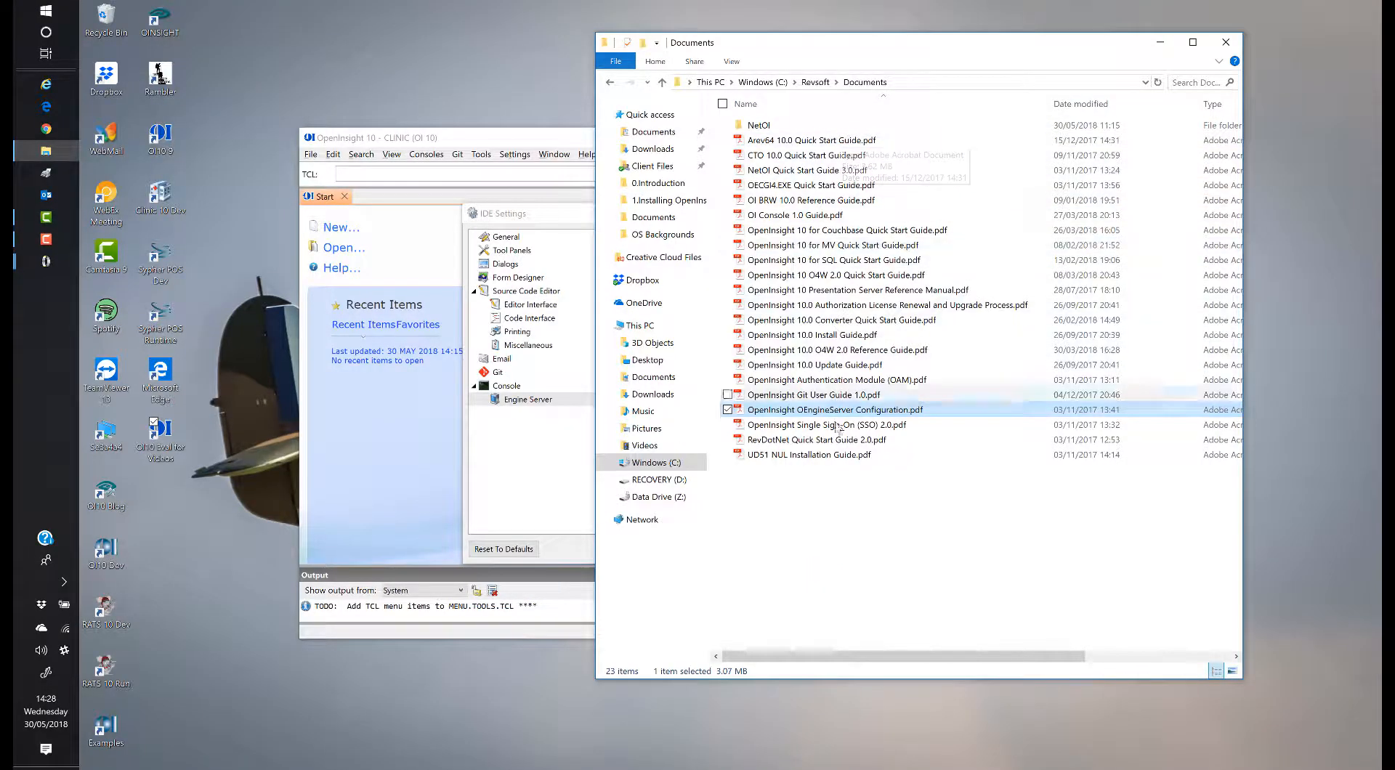
left_click(1226, 42)
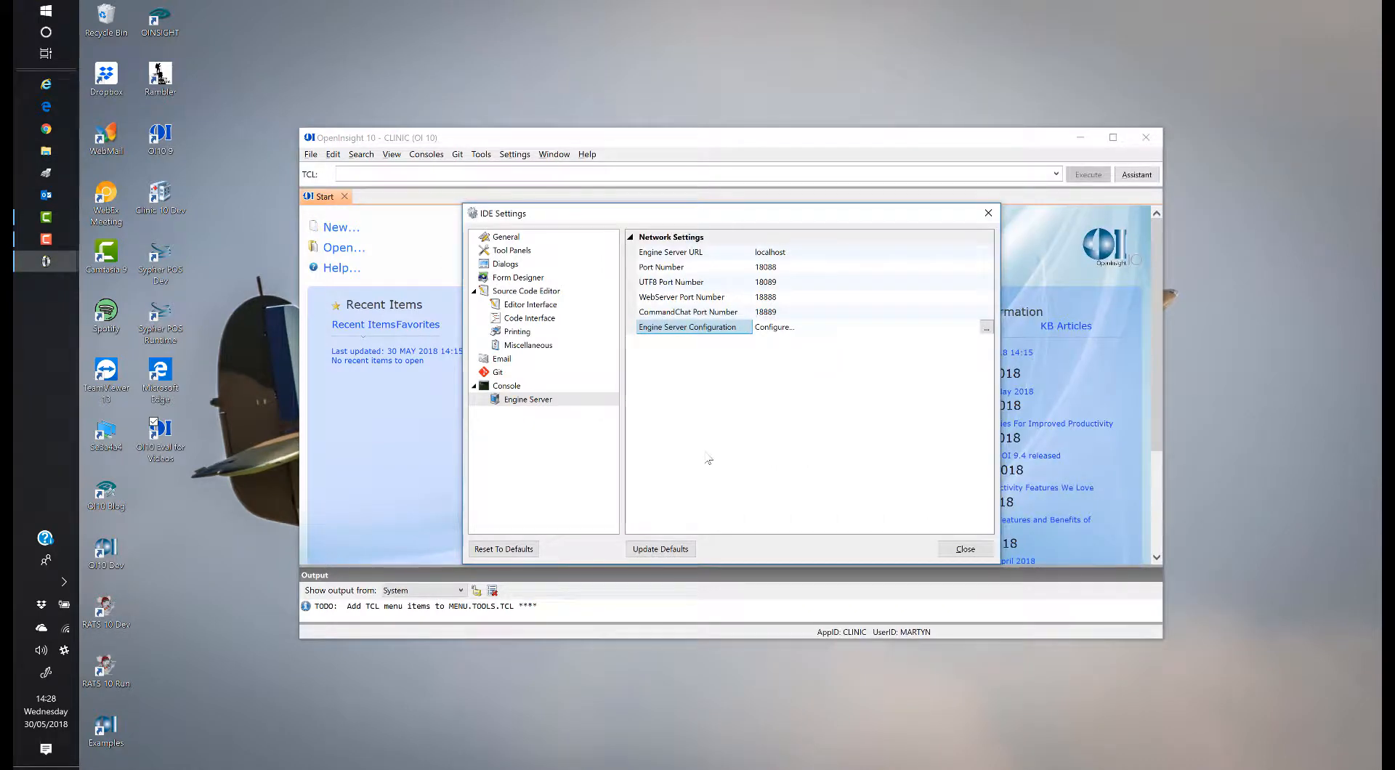
left_click(524, 157)
left_click(951, 552)
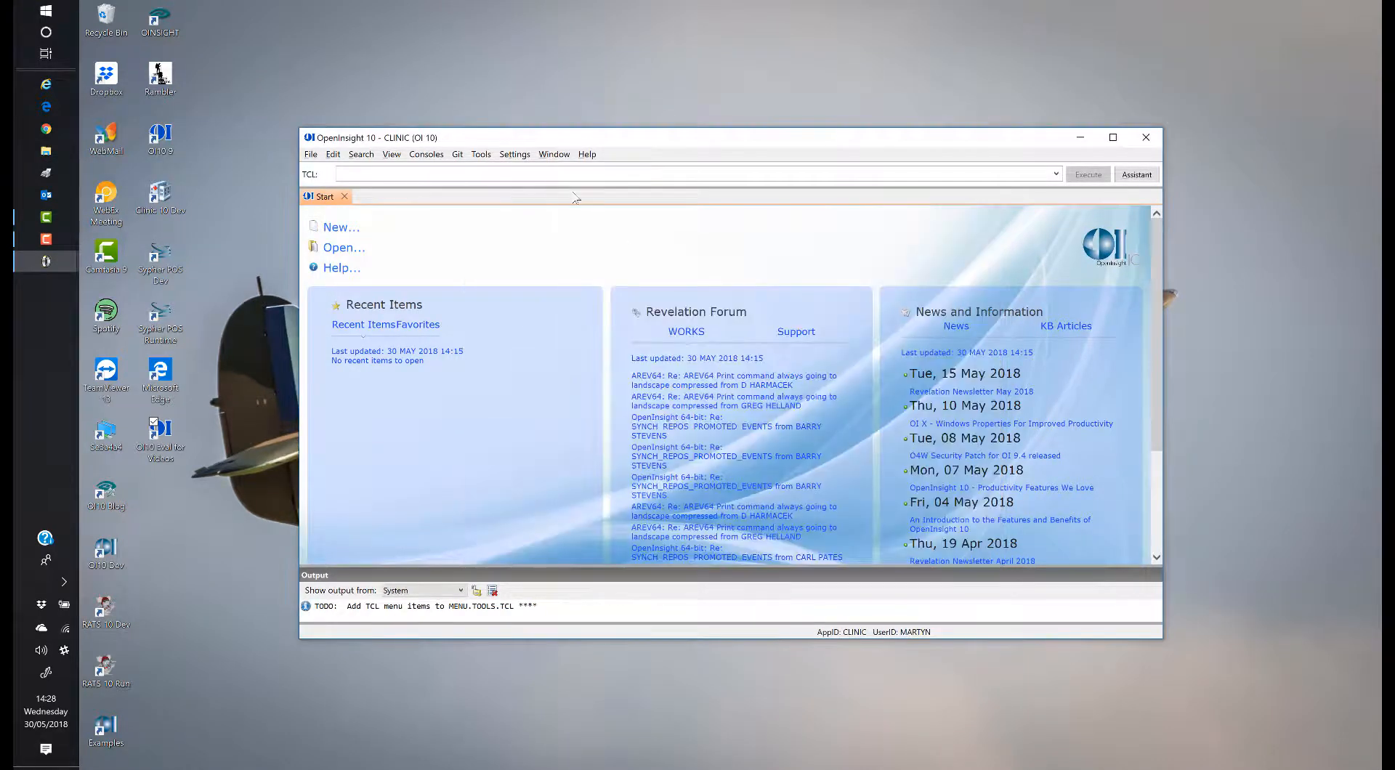
Step: Open User Setup from the Settings > Users menu
left_click(518, 155)
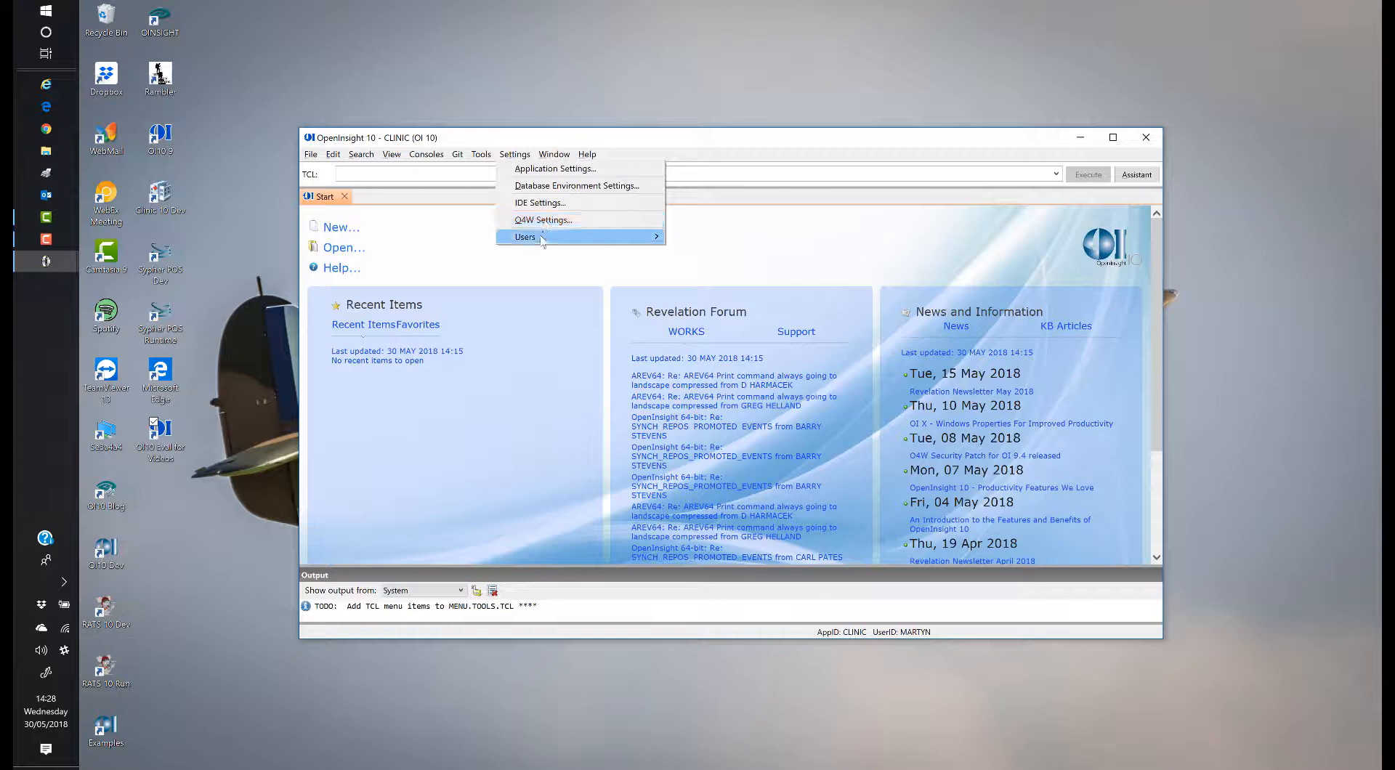
mouse_move(541, 242)
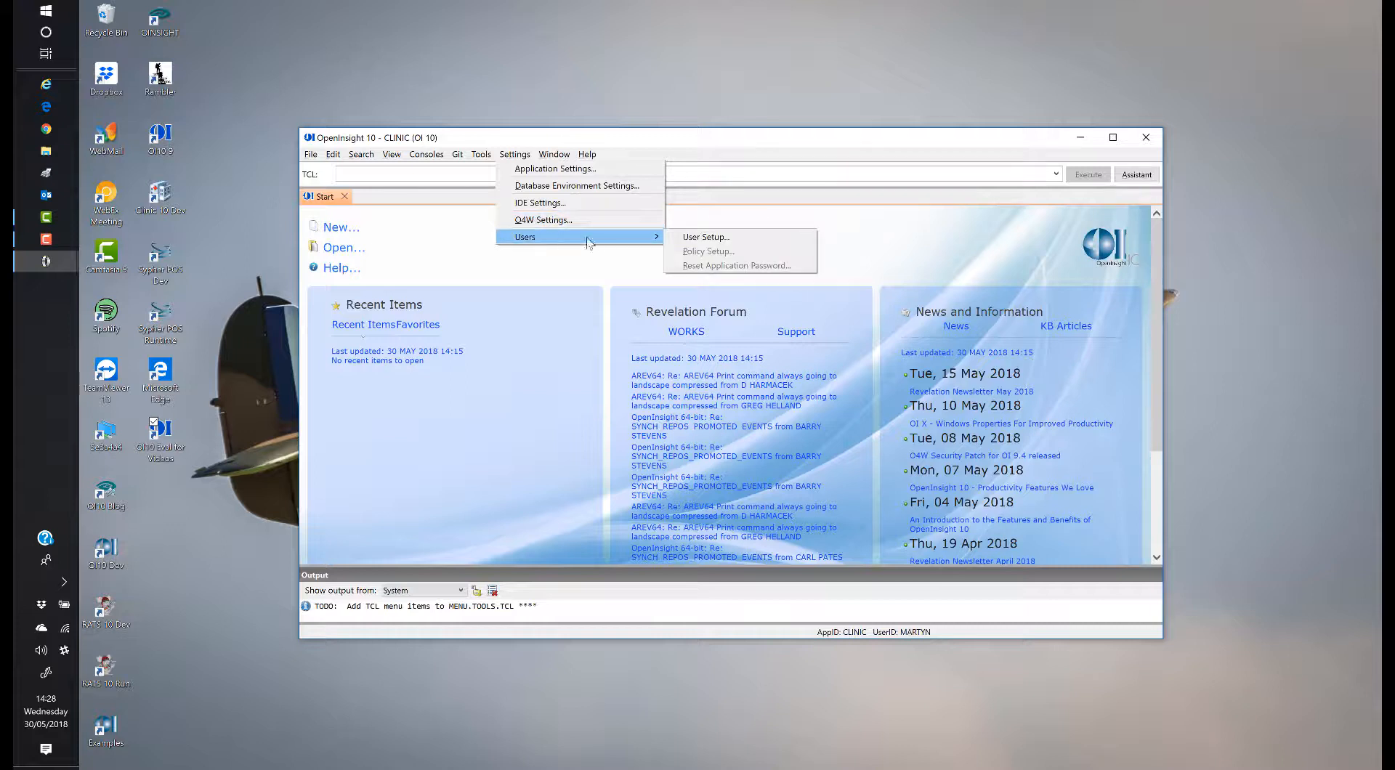
left_click(694, 238)
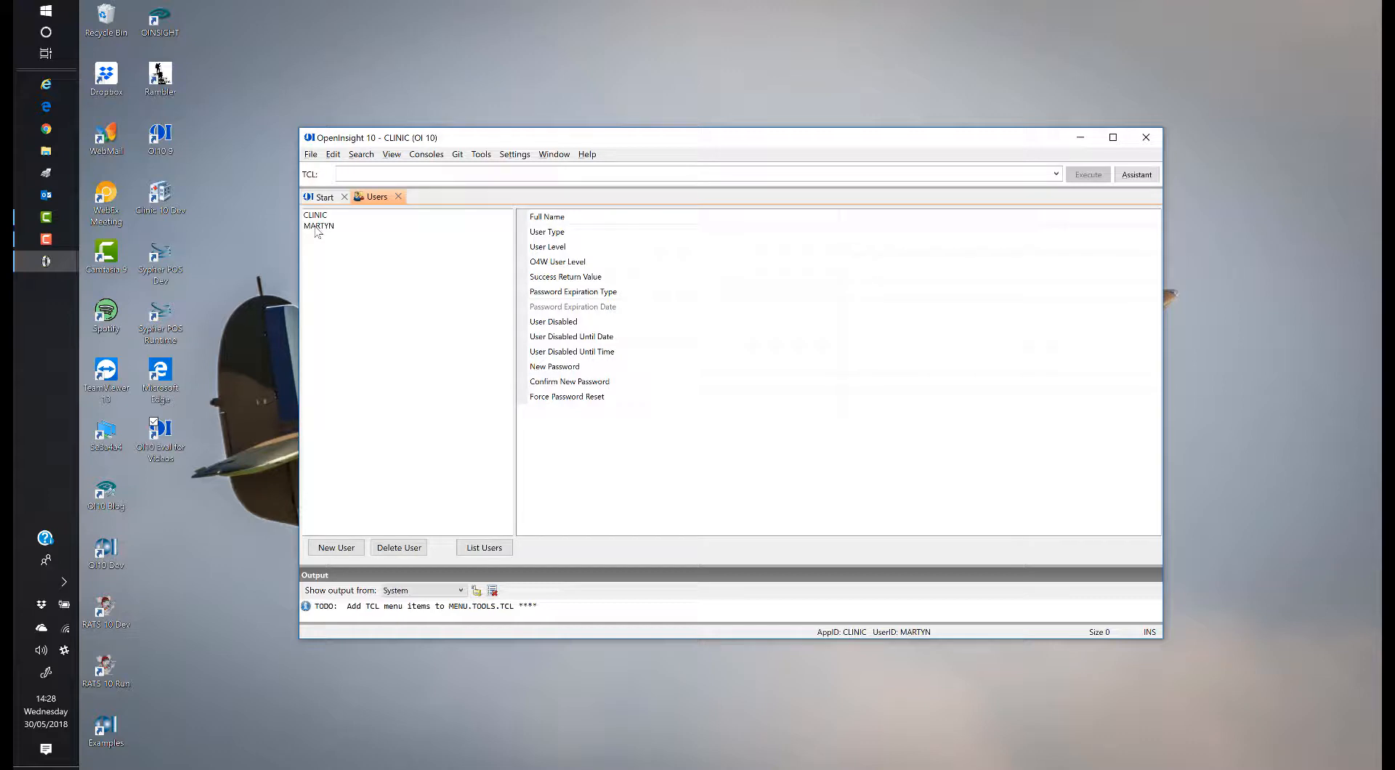
Step: Add a new user, entering the new user's login ID
left_click(316, 229)
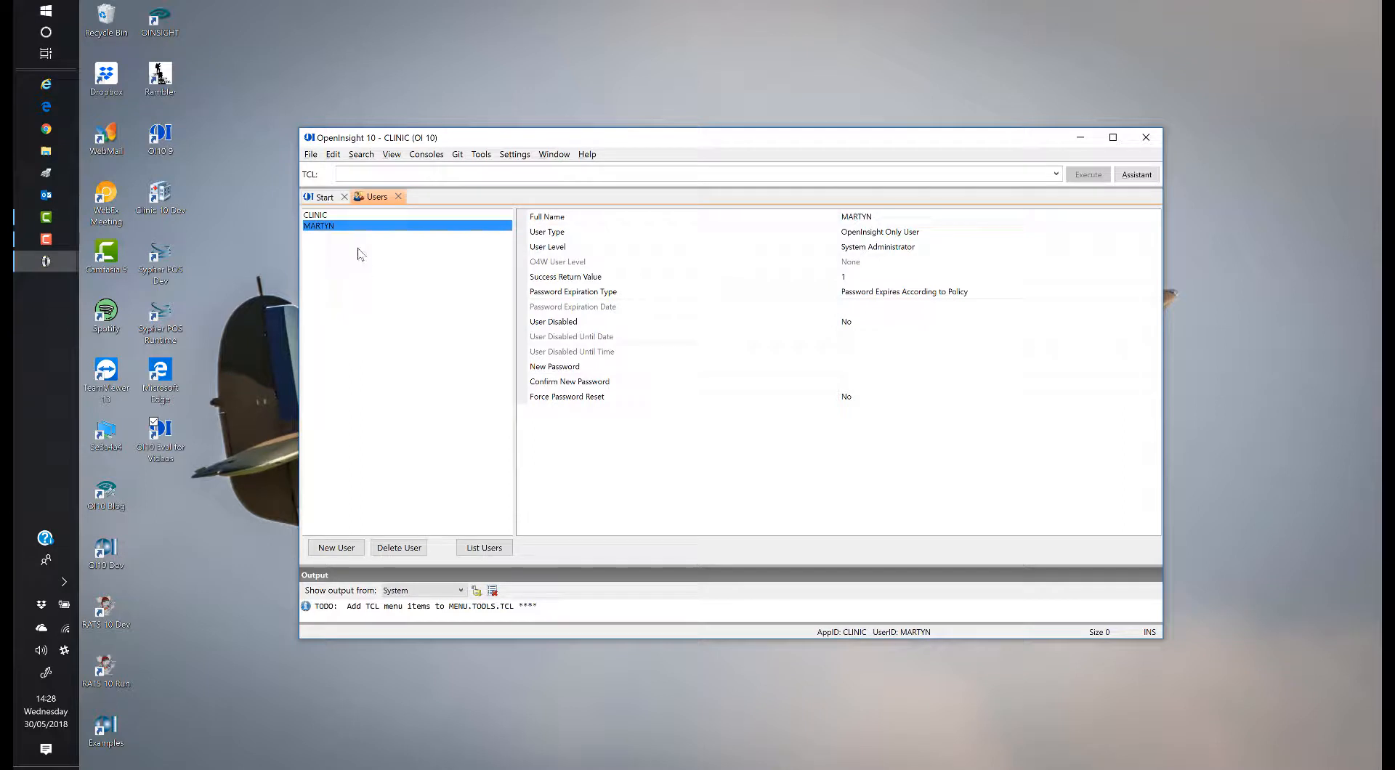
left_click(346, 549)
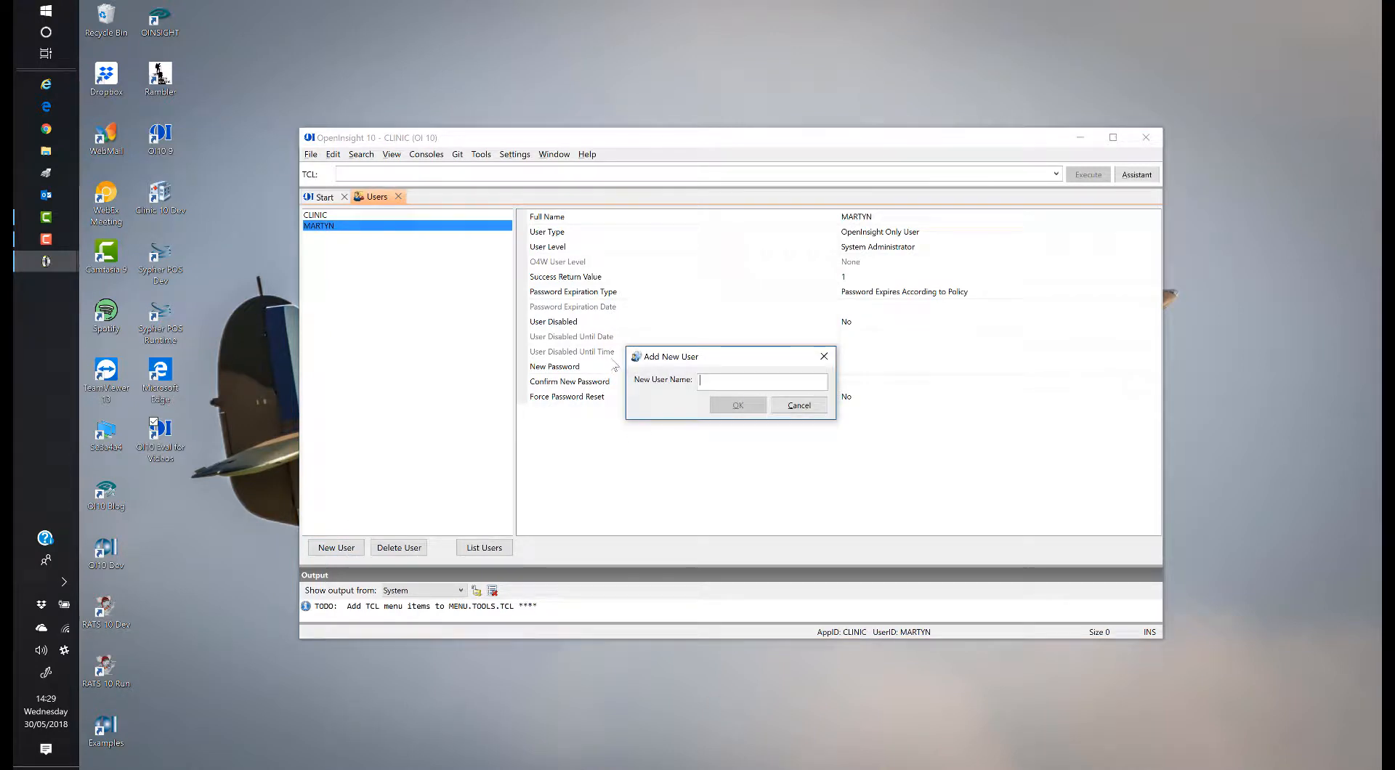
type("BILL")
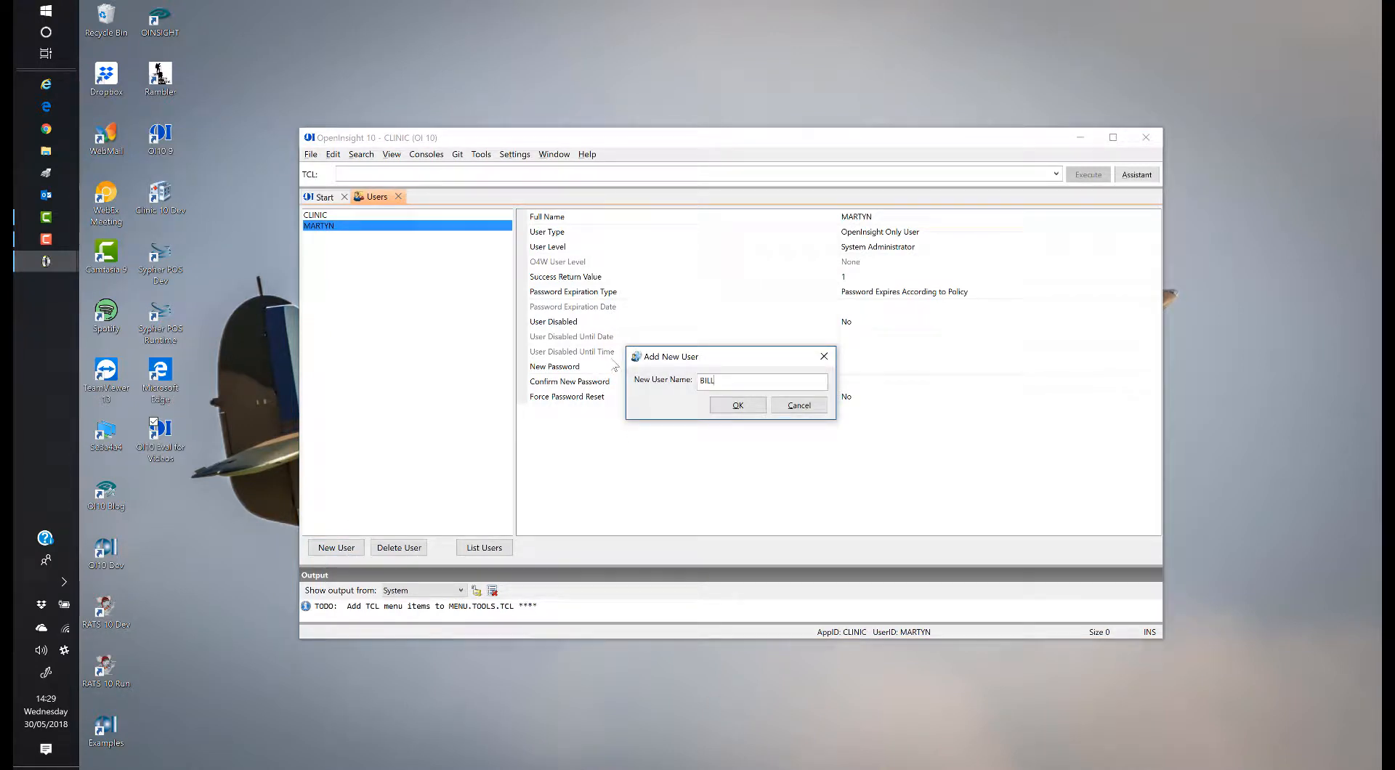
left_click(736, 405)
Step: Enter the user's full name, keeping User level and password expiry According to Policy
left_click(863, 220)
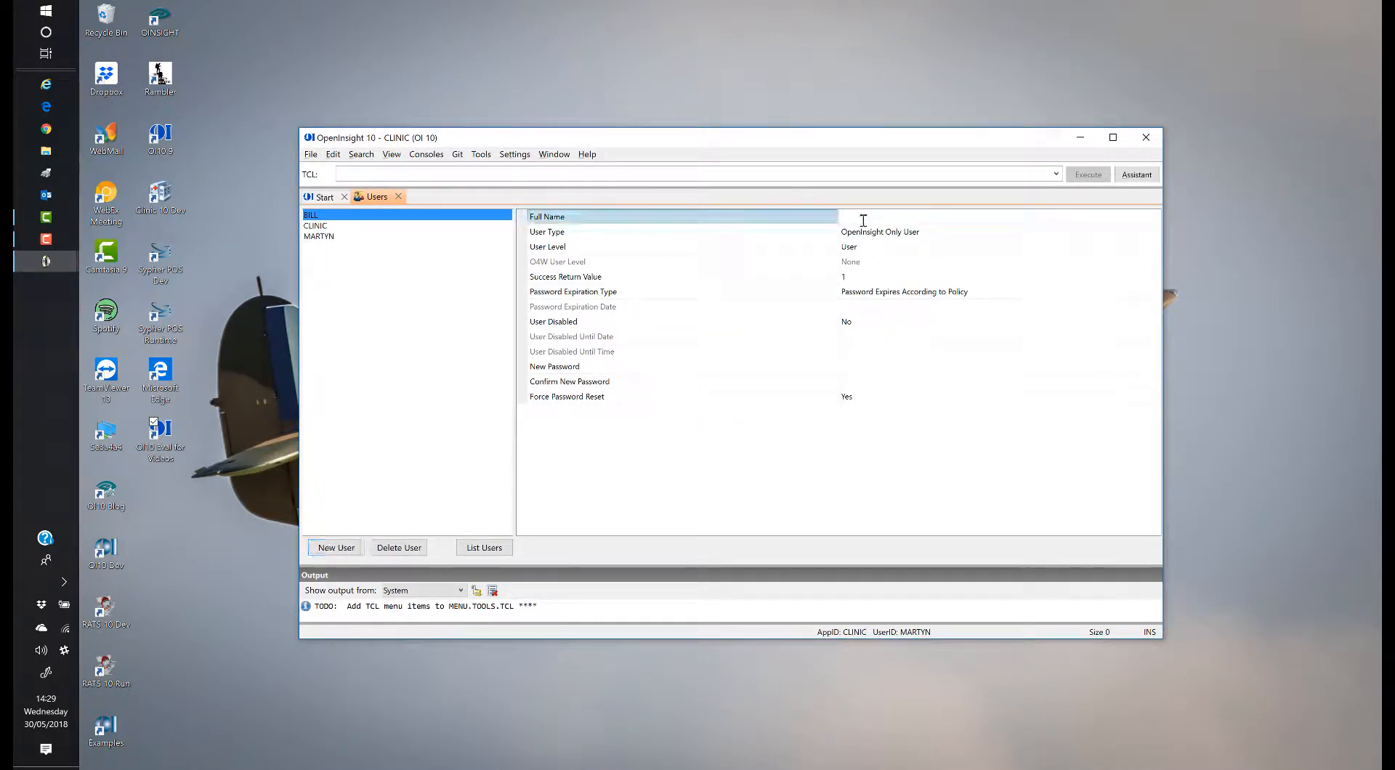
left_click(924, 232)
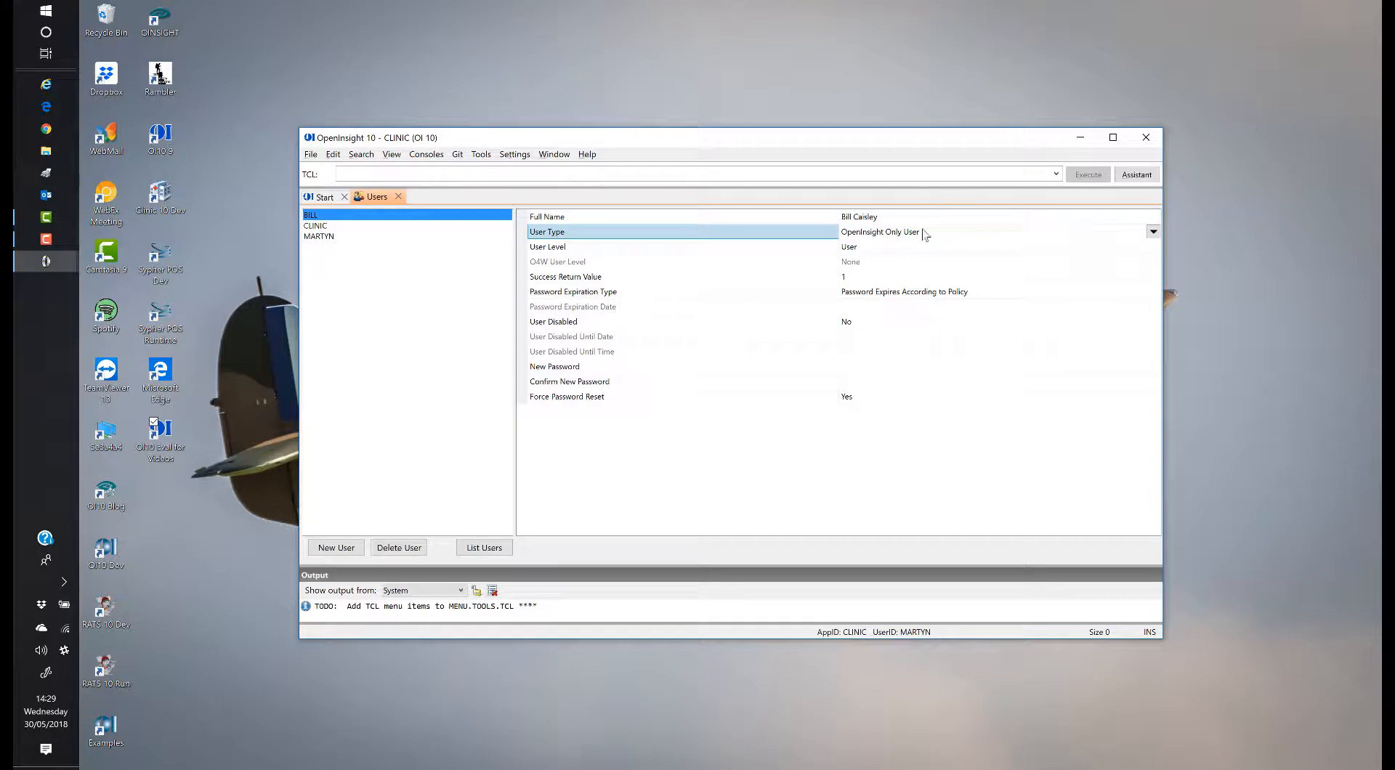
left_click(883, 248)
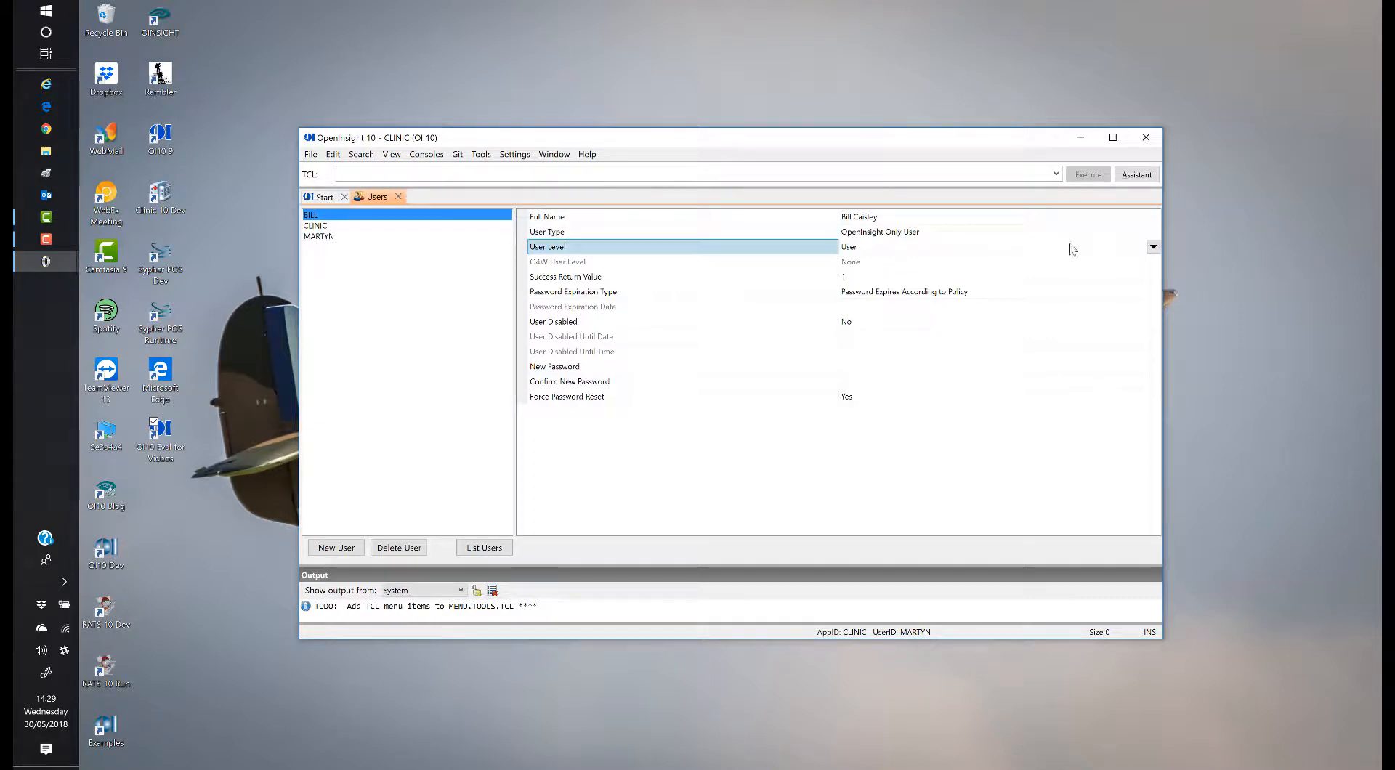
left_click(1153, 247)
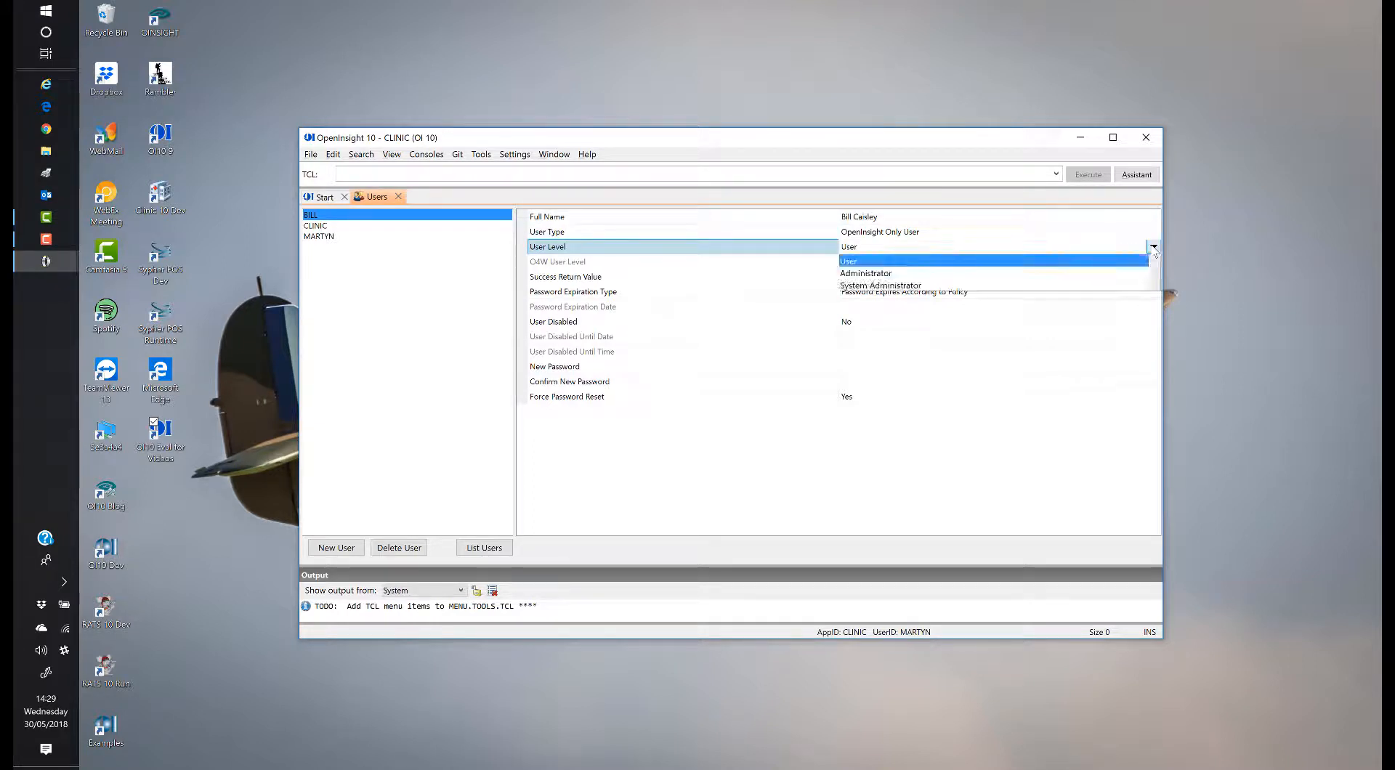
left_click(854, 265)
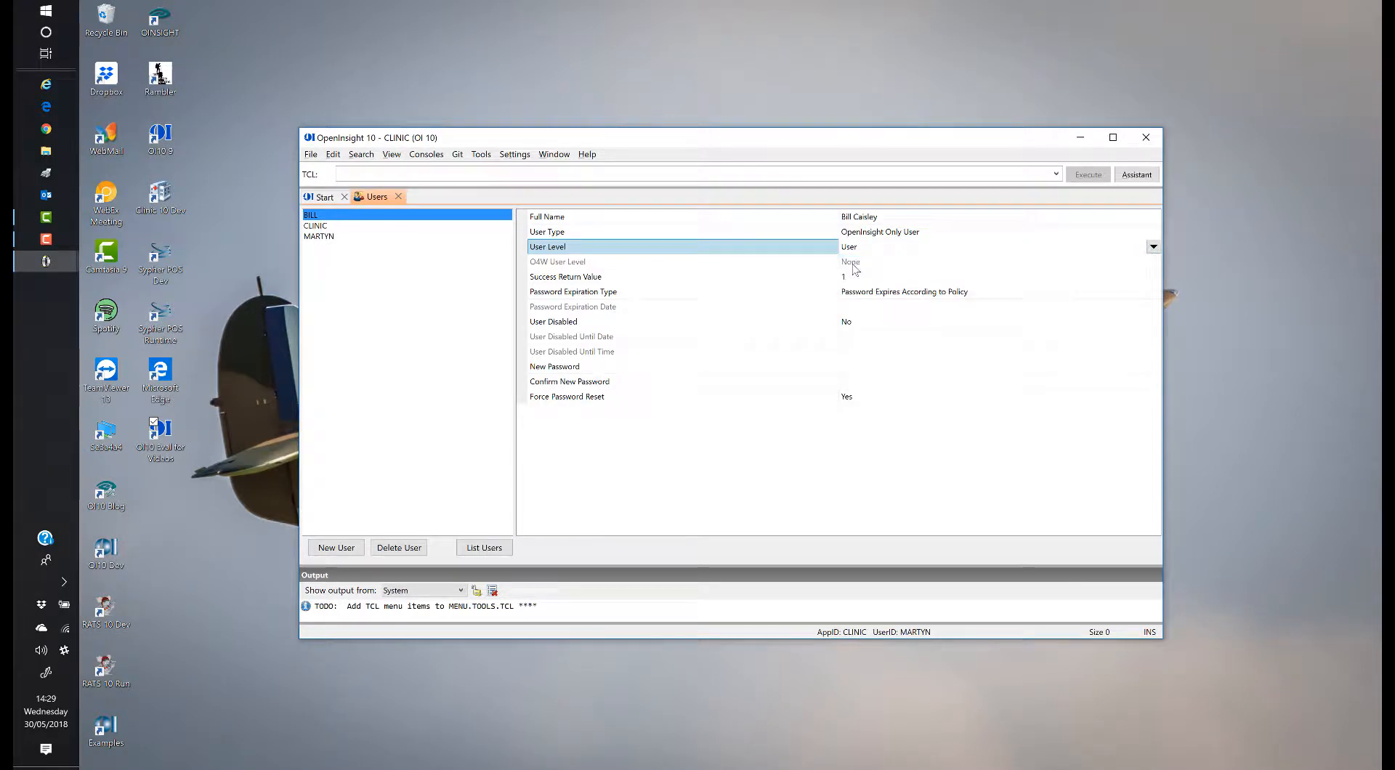
left_click(943, 294)
left_click(1154, 291)
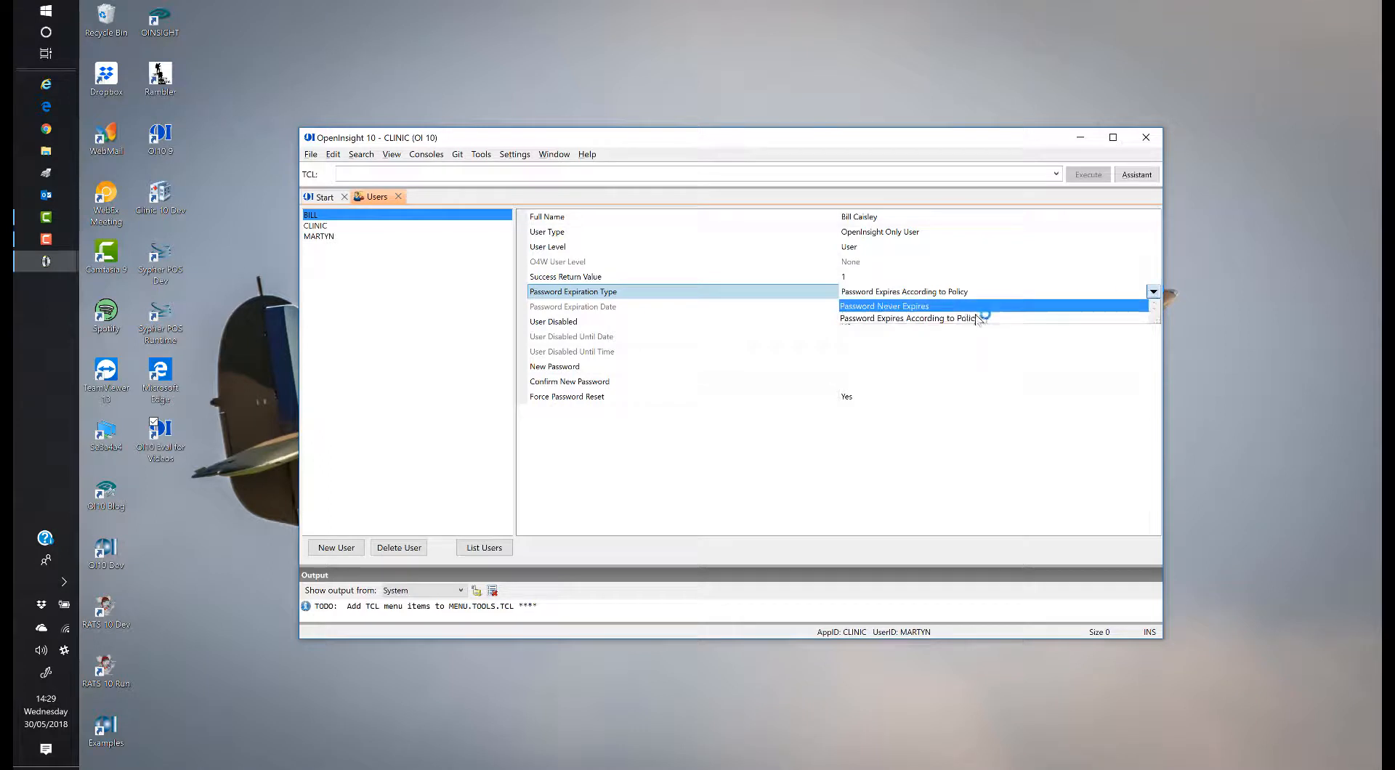
left_click(931, 318)
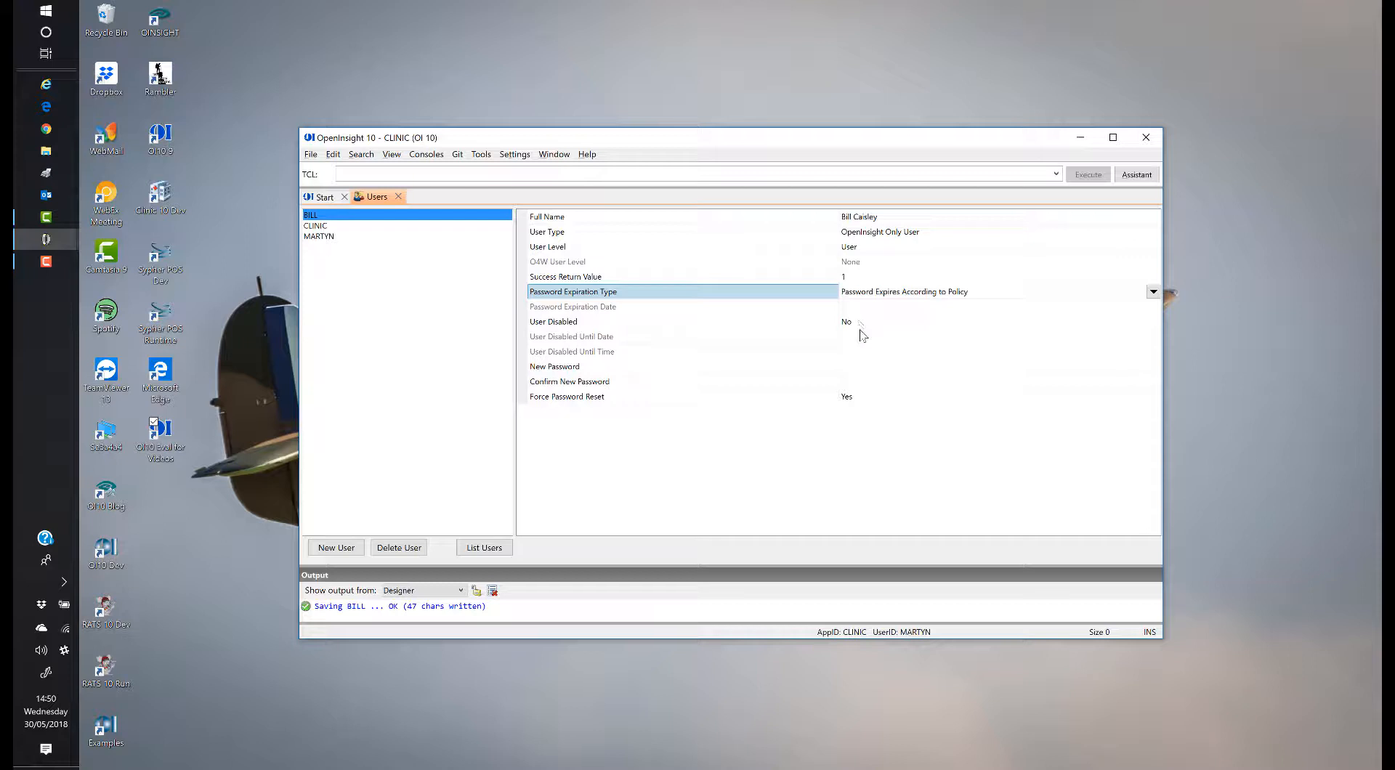
Step: Enter the new user's password and its confirmation, then save the user record from the Users tab menu
left_click(864, 369)
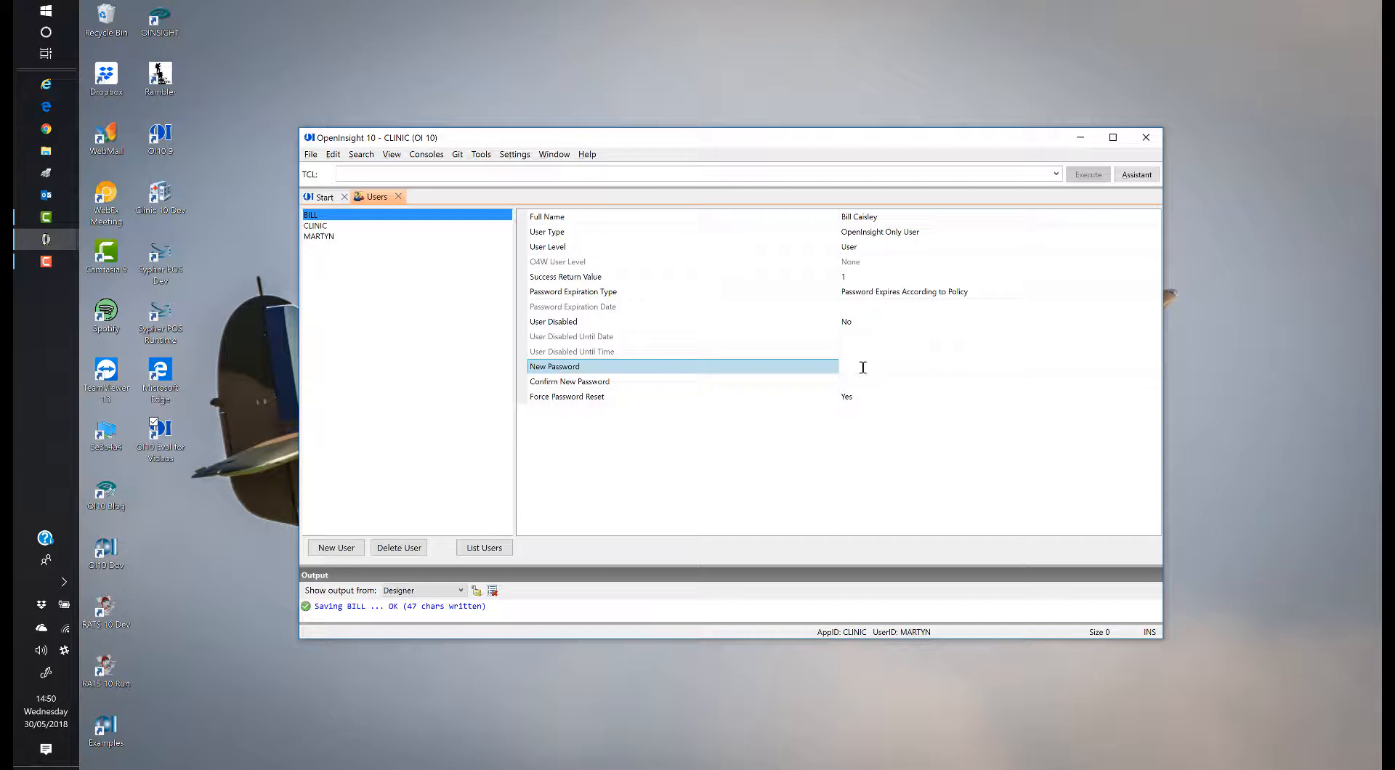
left_click(874, 384)
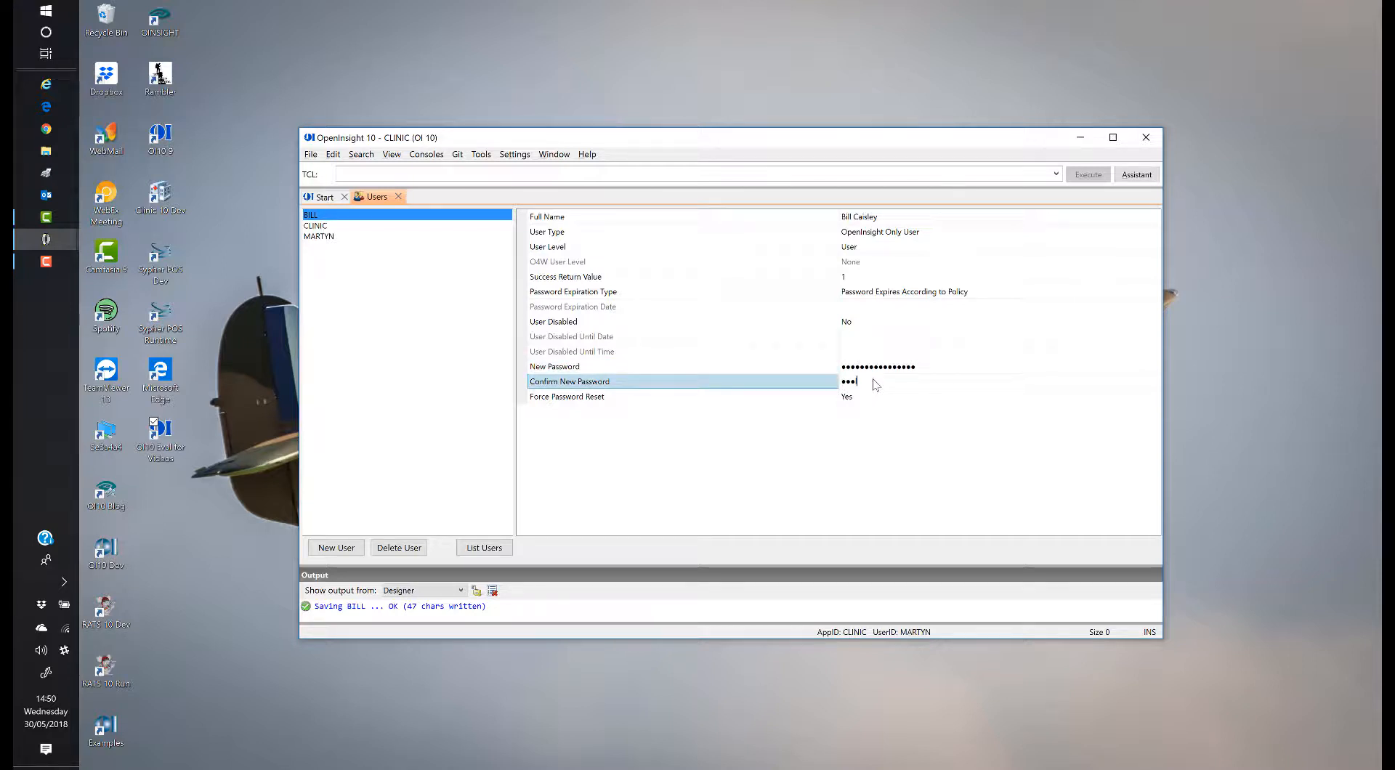
left_click(873, 397)
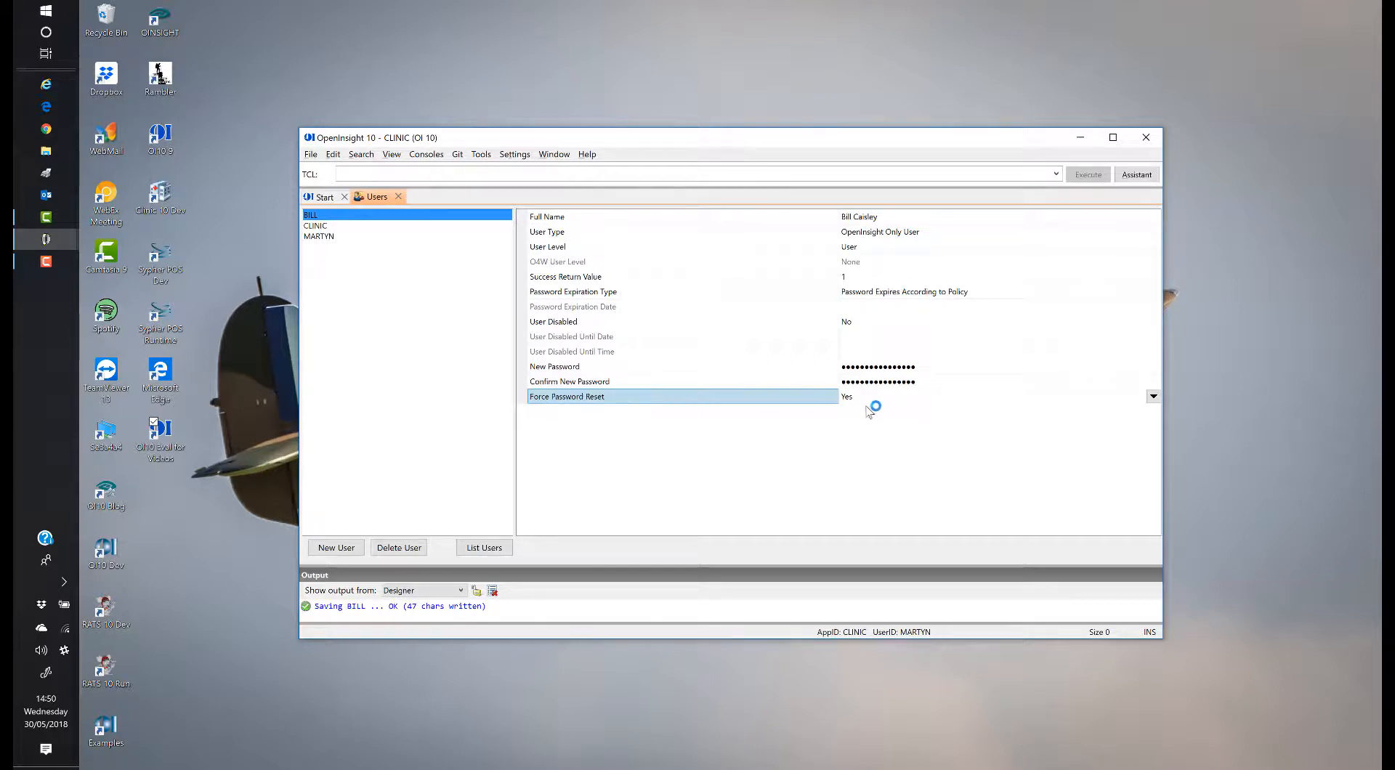
right_click(388, 199)
left_click(408, 208)
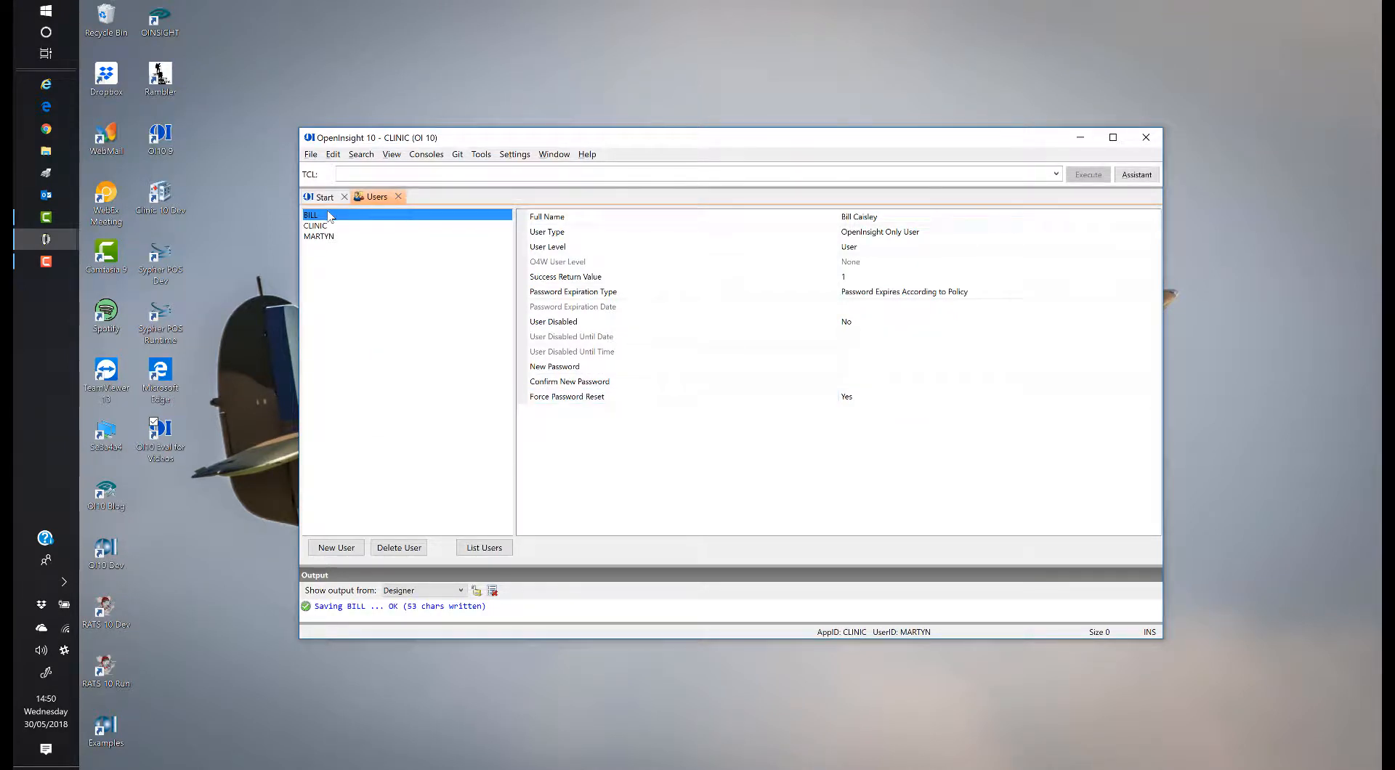
Step: Glance at the Settings areas, close OpenInsight, and select the OI10 Eval for Videos desktop shortcut
left_click(516, 156)
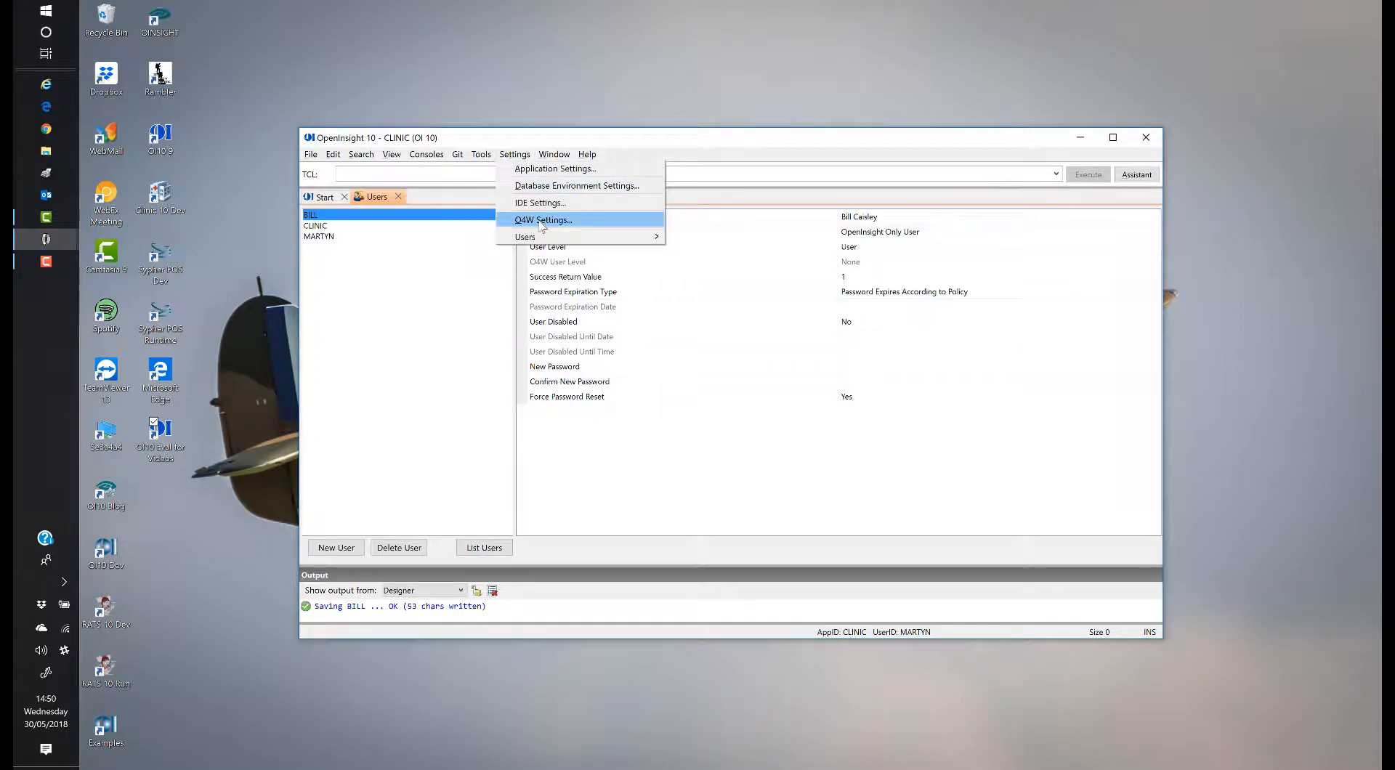
mouse_move(538, 237)
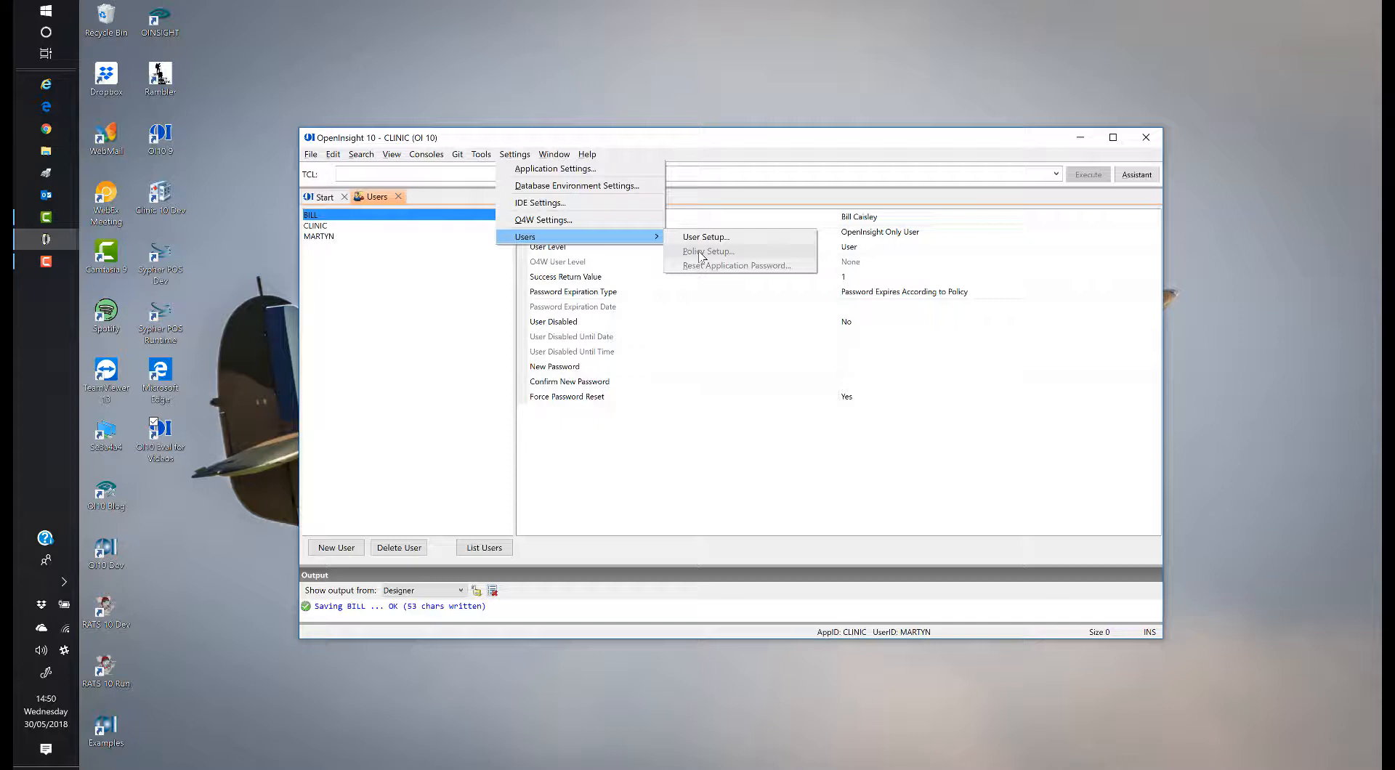
left_click(1146, 138)
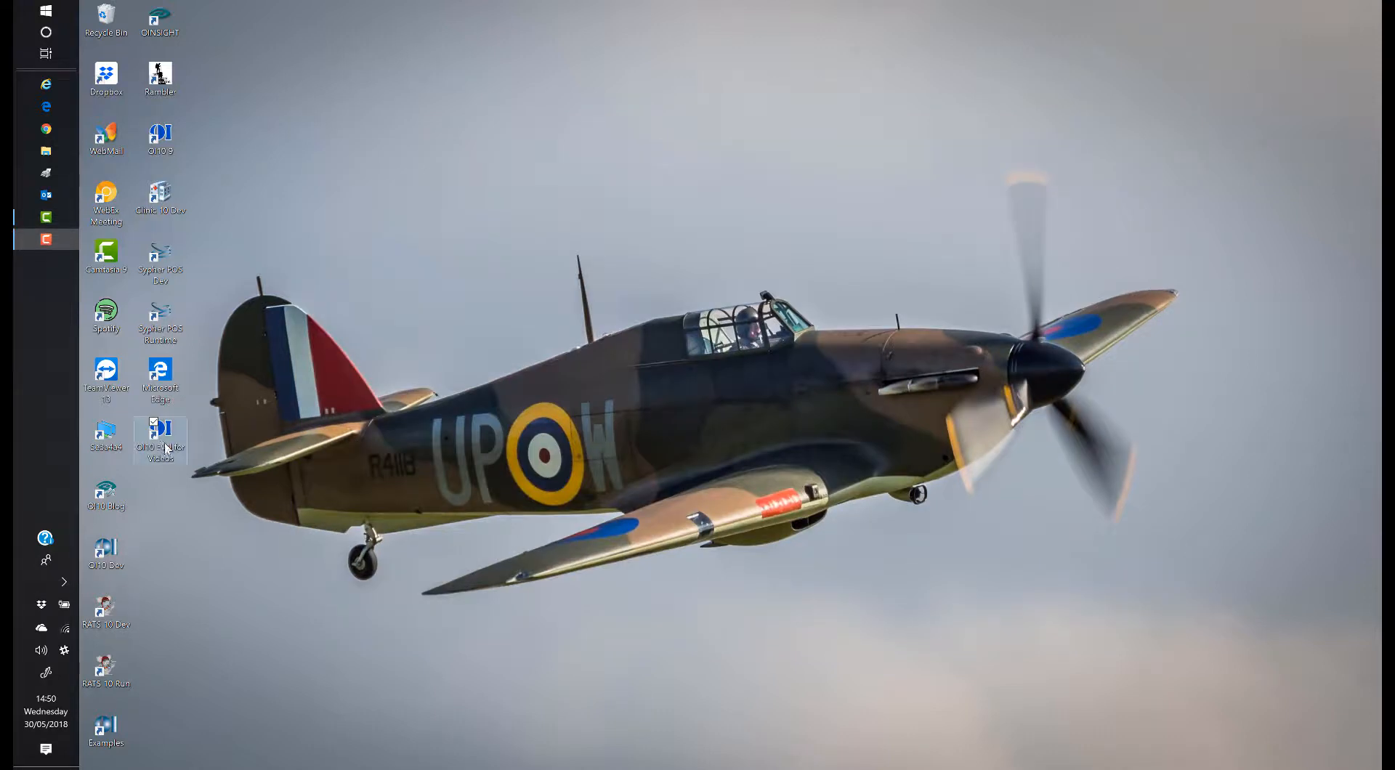
left_click(162, 444)
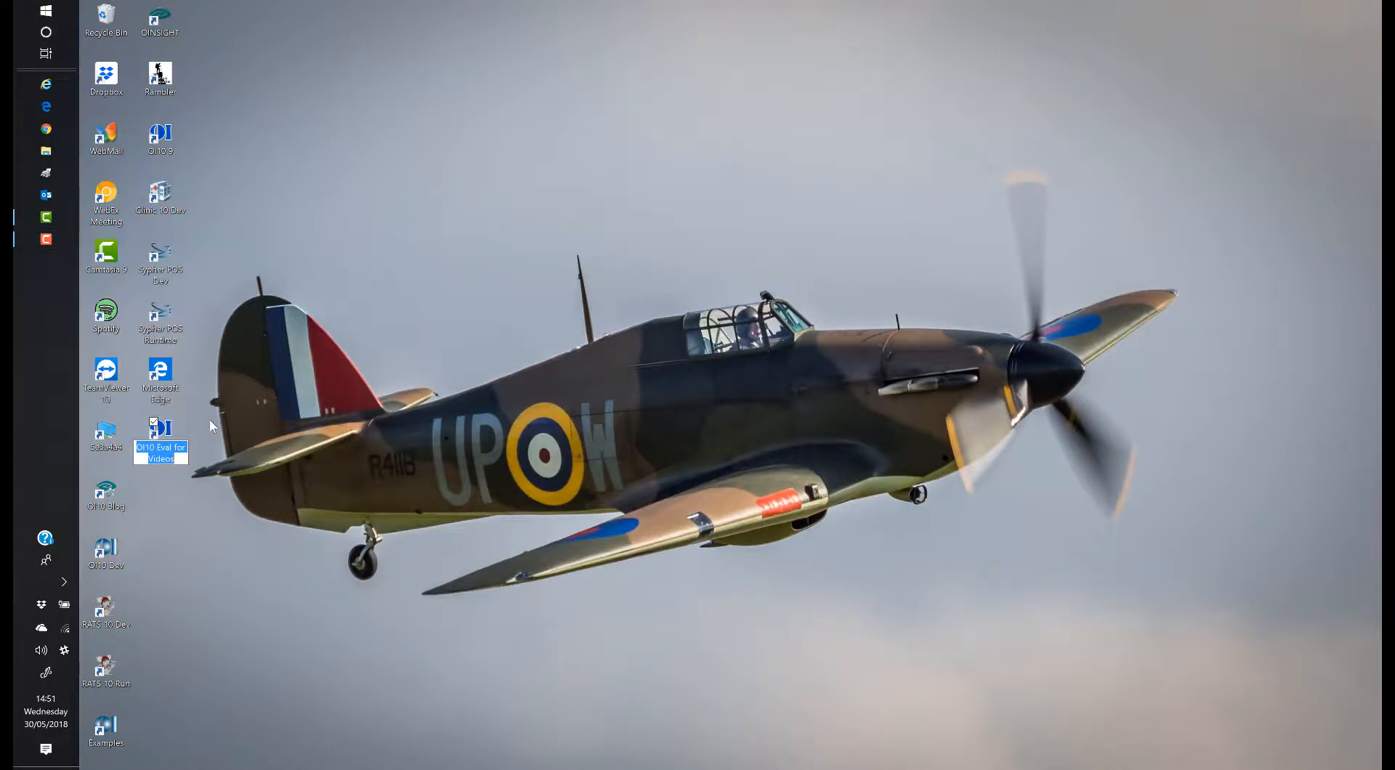
left_click(171, 434)
Step: Launch OI10 Eval for Videos, dismiss the expiry notice, and sign into SYSPROG with its password
double_click(170, 433)
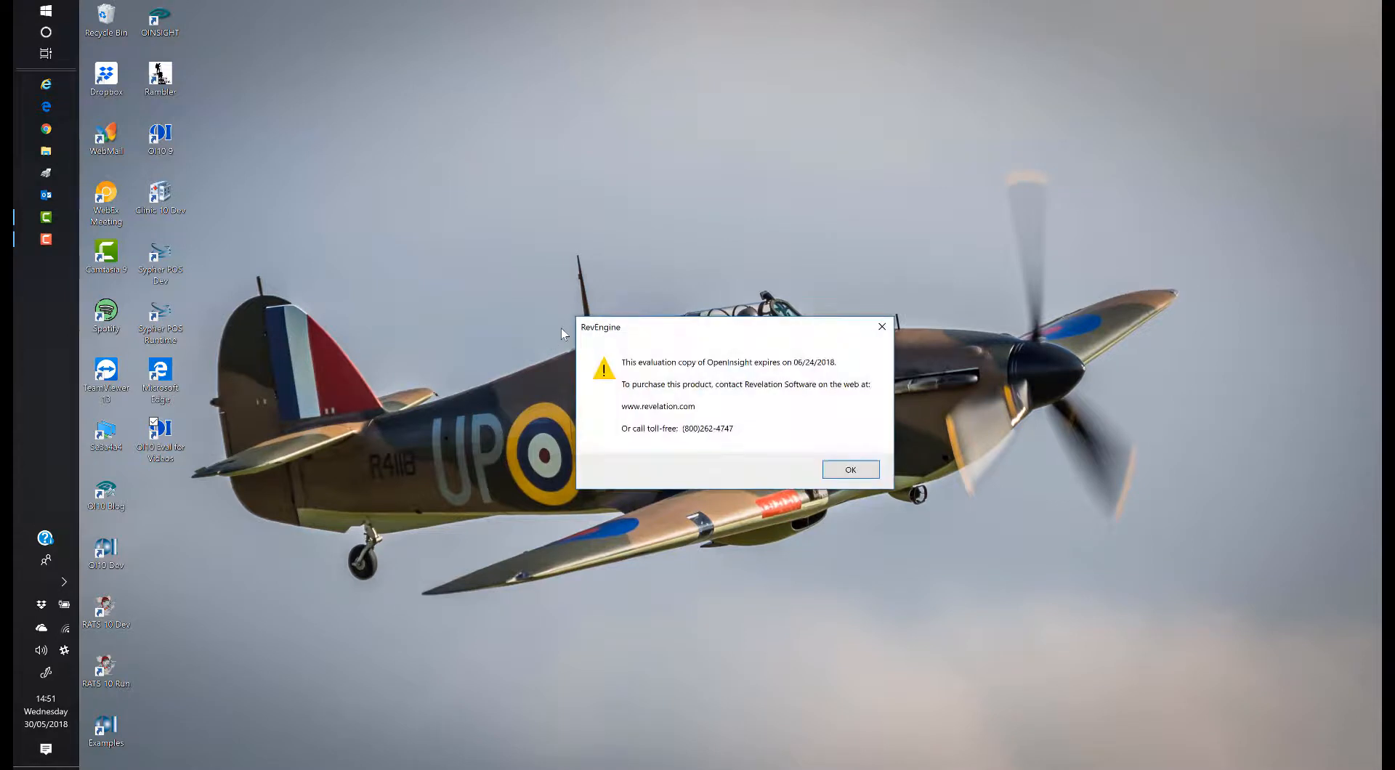
left_click(831, 469)
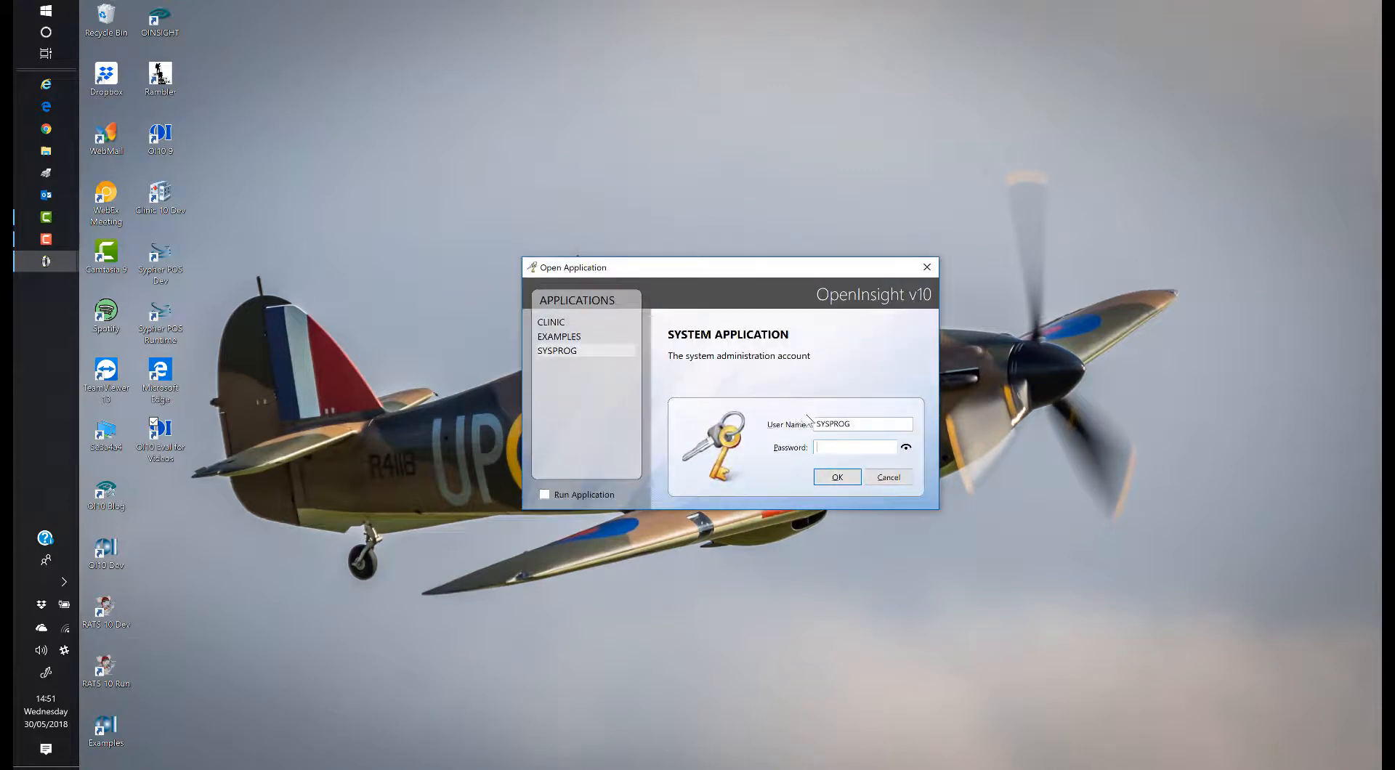
type("SYSPROG")
left_click(829, 477)
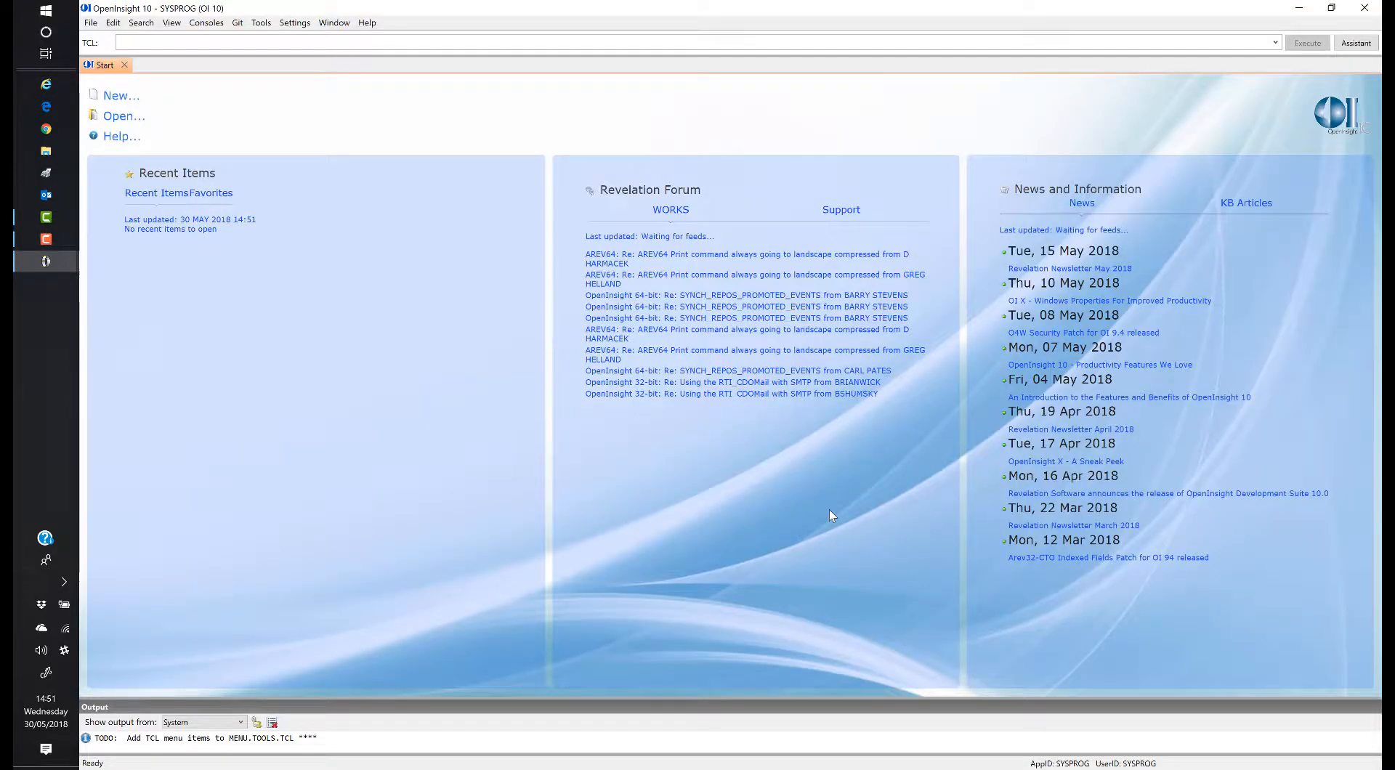
left_click(295, 22)
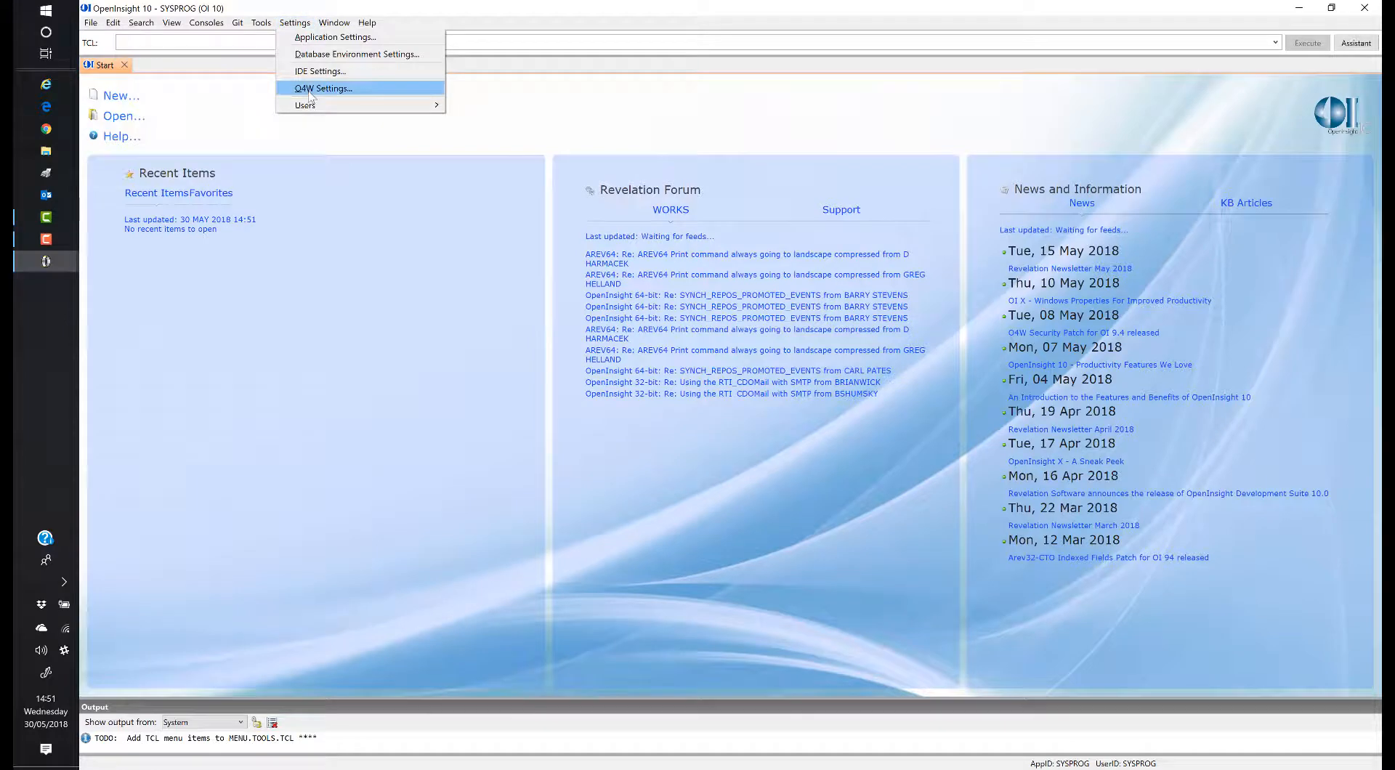
mouse_move(320, 106)
left_click(487, 121)
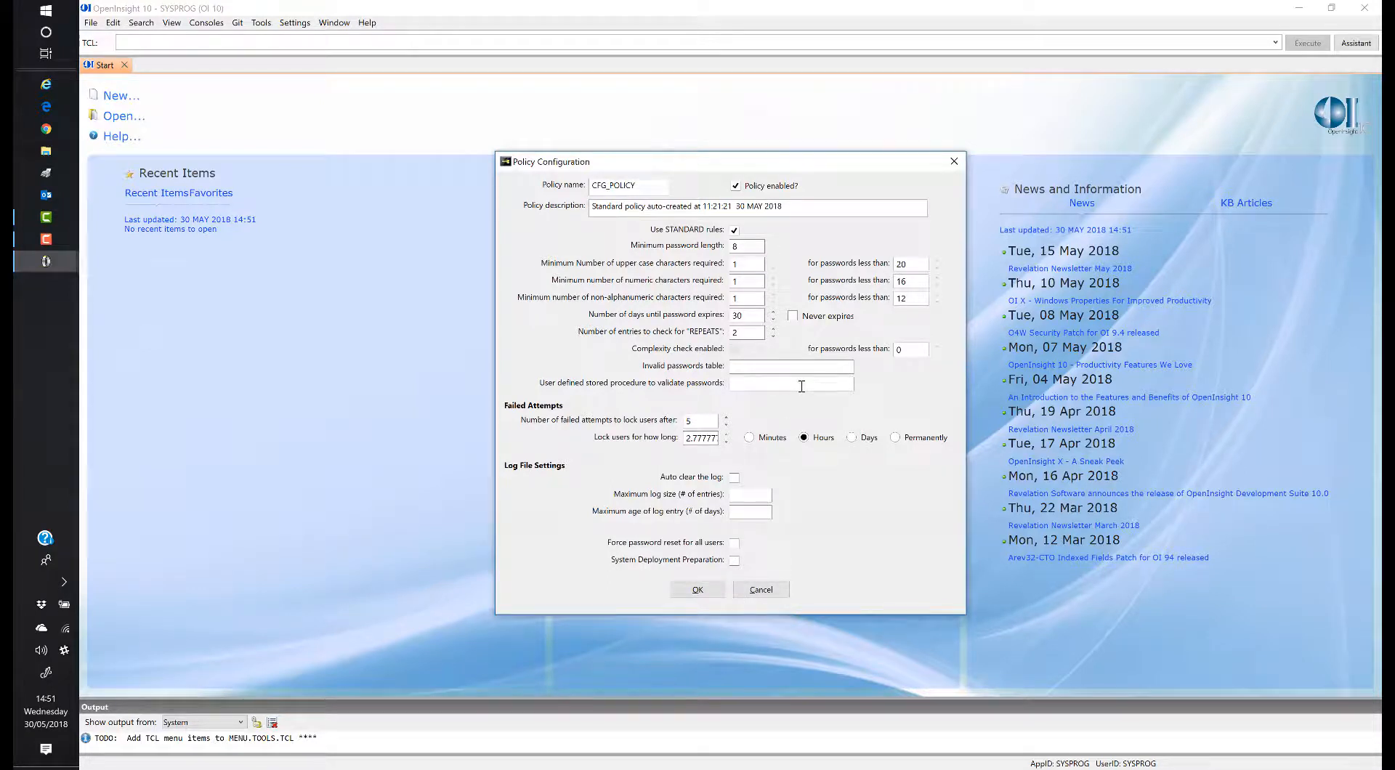
left_click(699, 590)
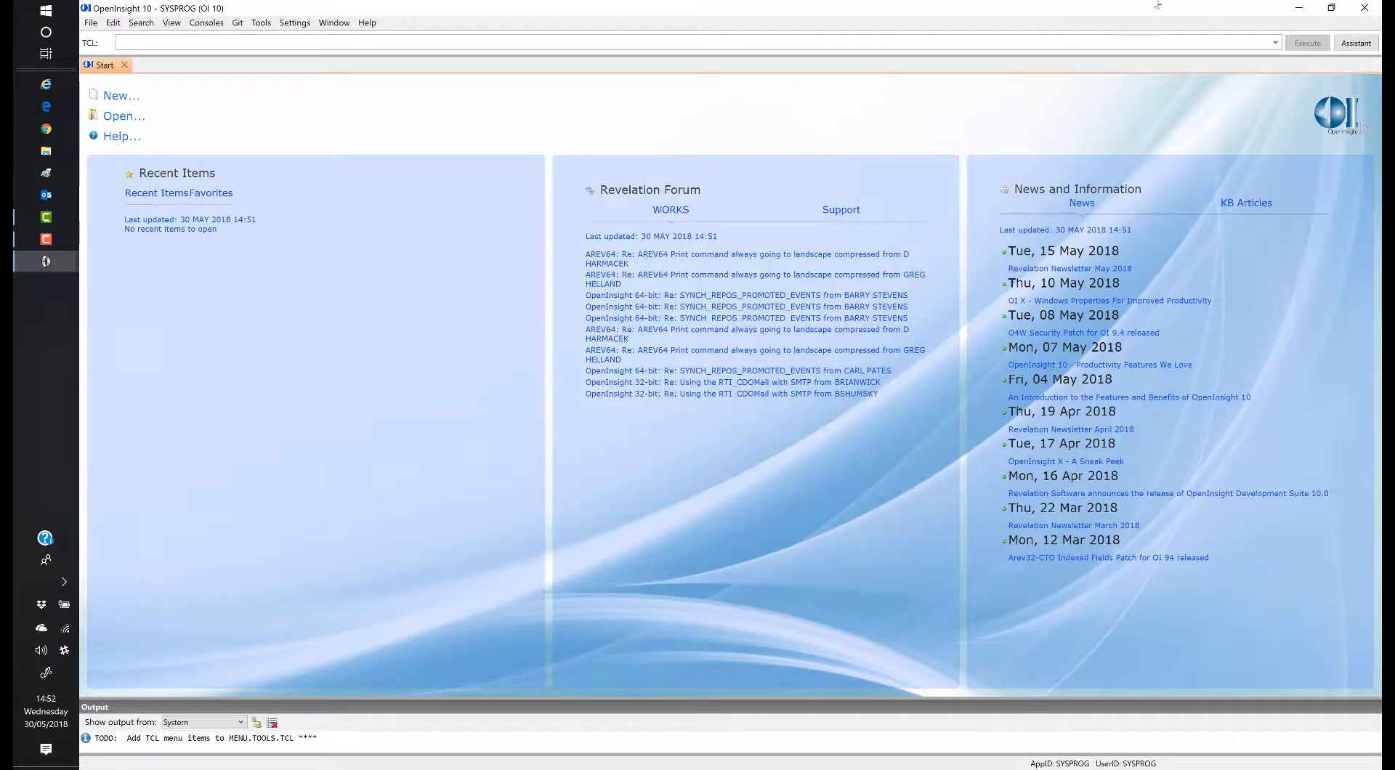
Step: Close OpenInsight, relaunch it from the desktop shortcut, and dismiss the evaluation expiry notice
left_click(1357, 7)
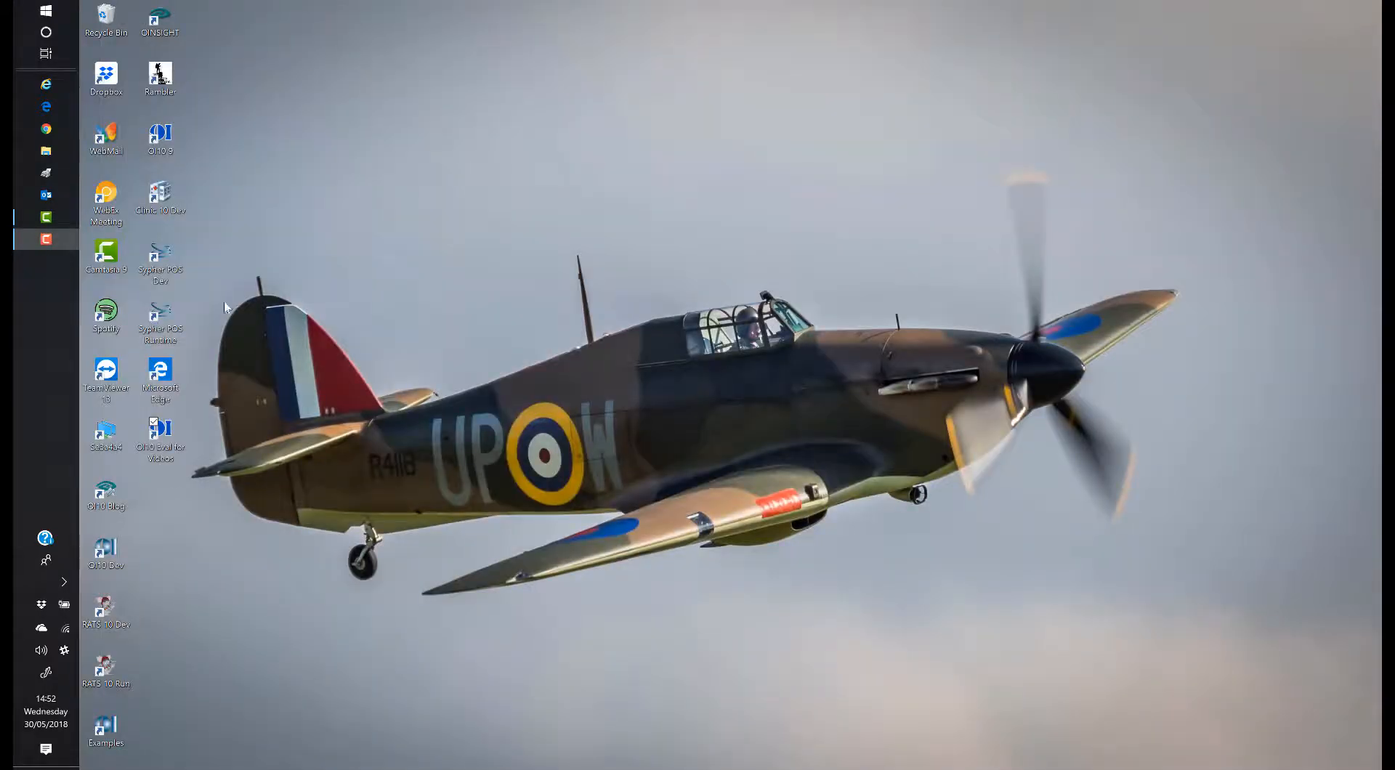
double_click(160, 434)
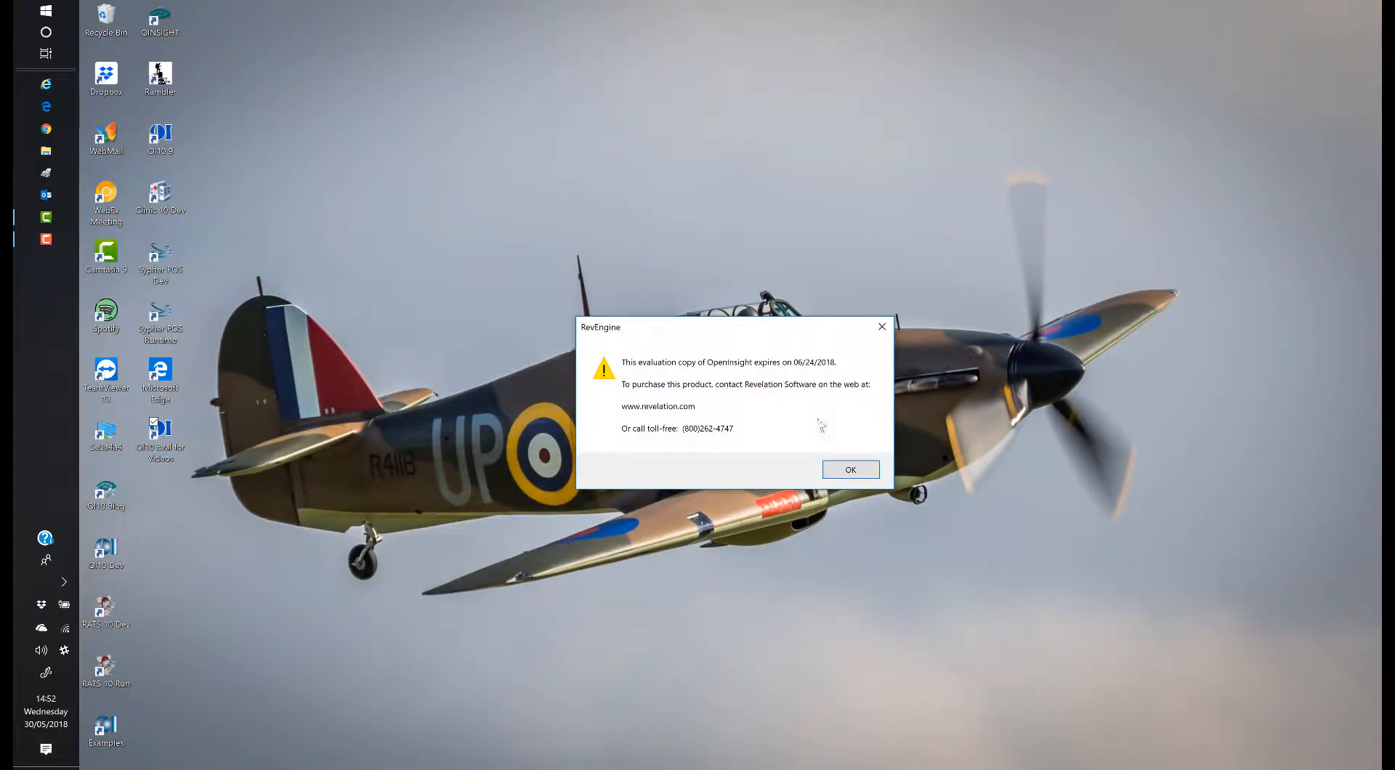
left_click(848, 472)
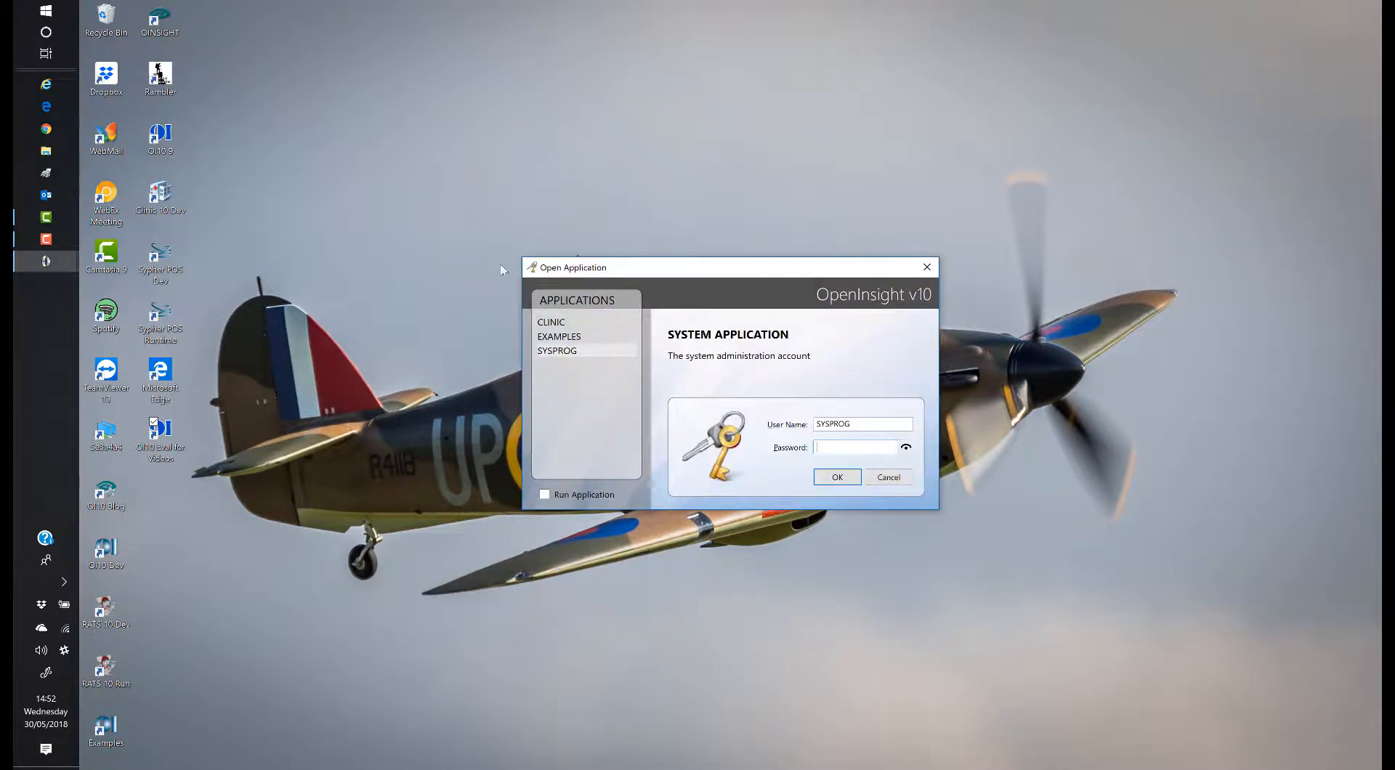
Step: Sign into CLINIC as the new user and acknowledge the password-expiry warning
left_click(552, 322)
double_click(861, 425)
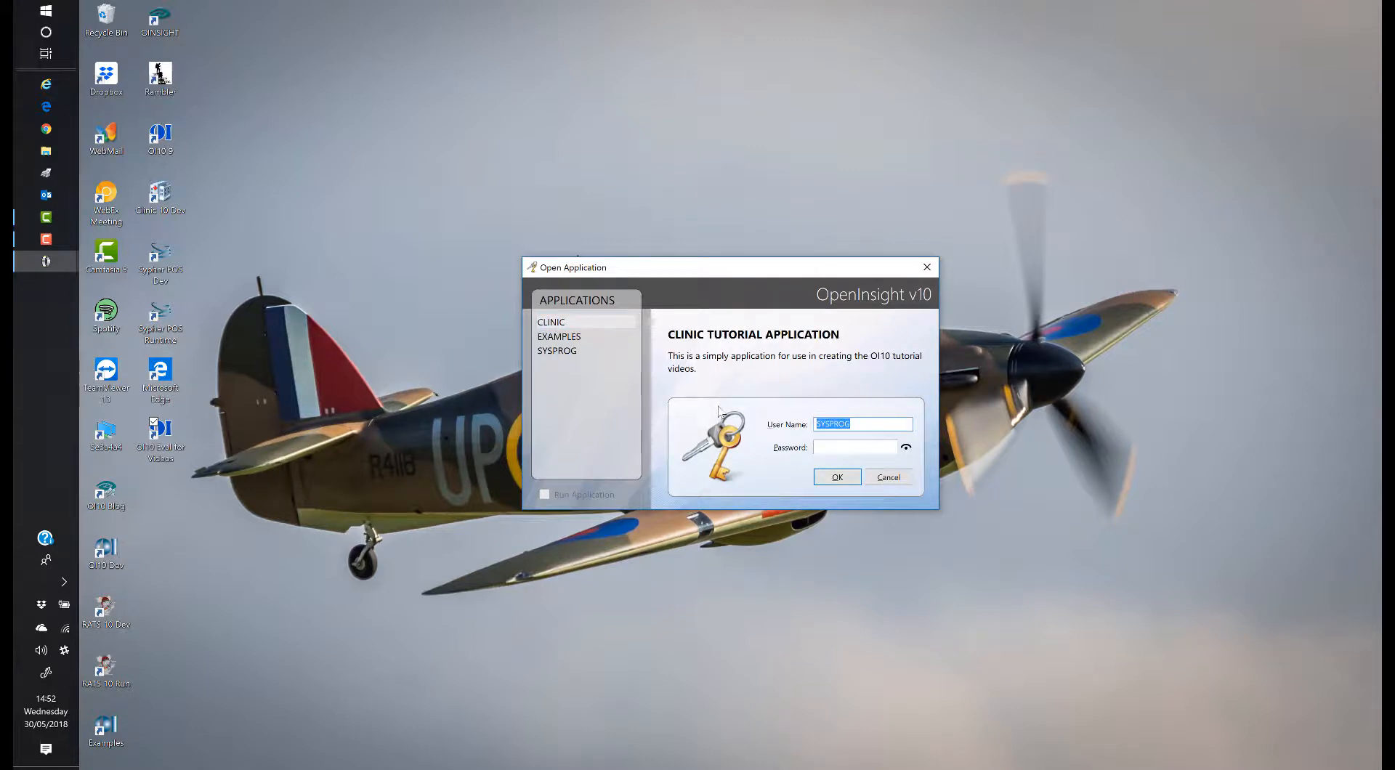
type("BILL")
key("Tab")
type("BILL********")
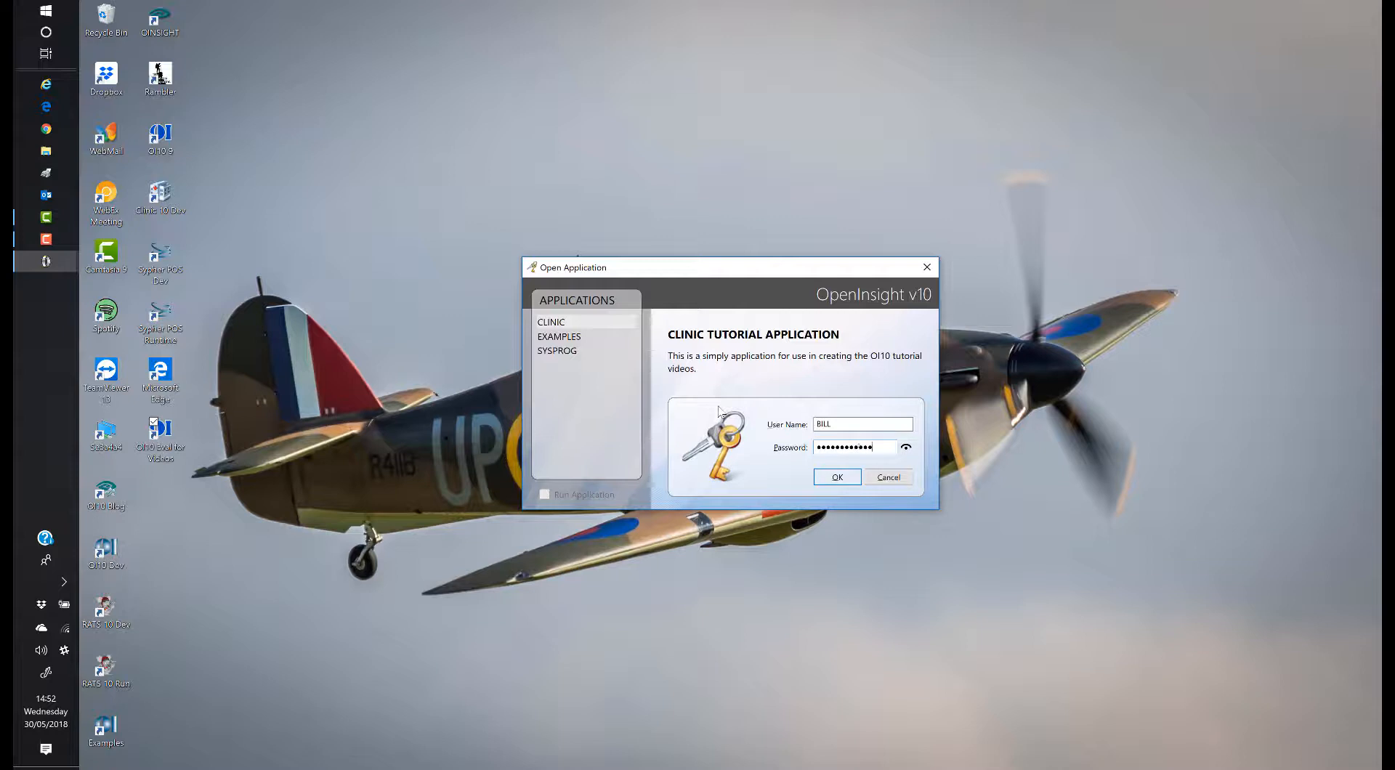
type("**")
left_click(828, 476)
left_click(723, 412)
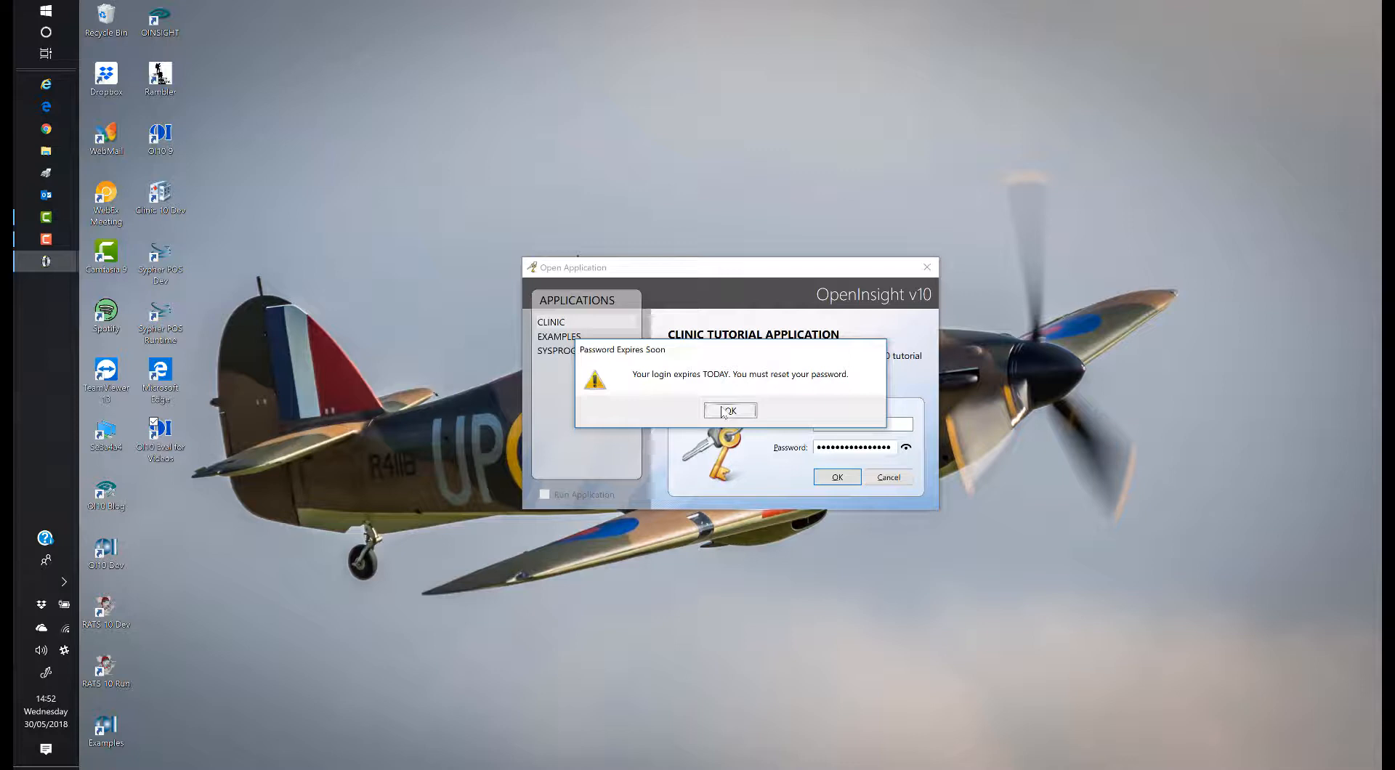
Step: Enter the current password, a new password and its confirmation in the Change Password dialog
left_click(723, 412)
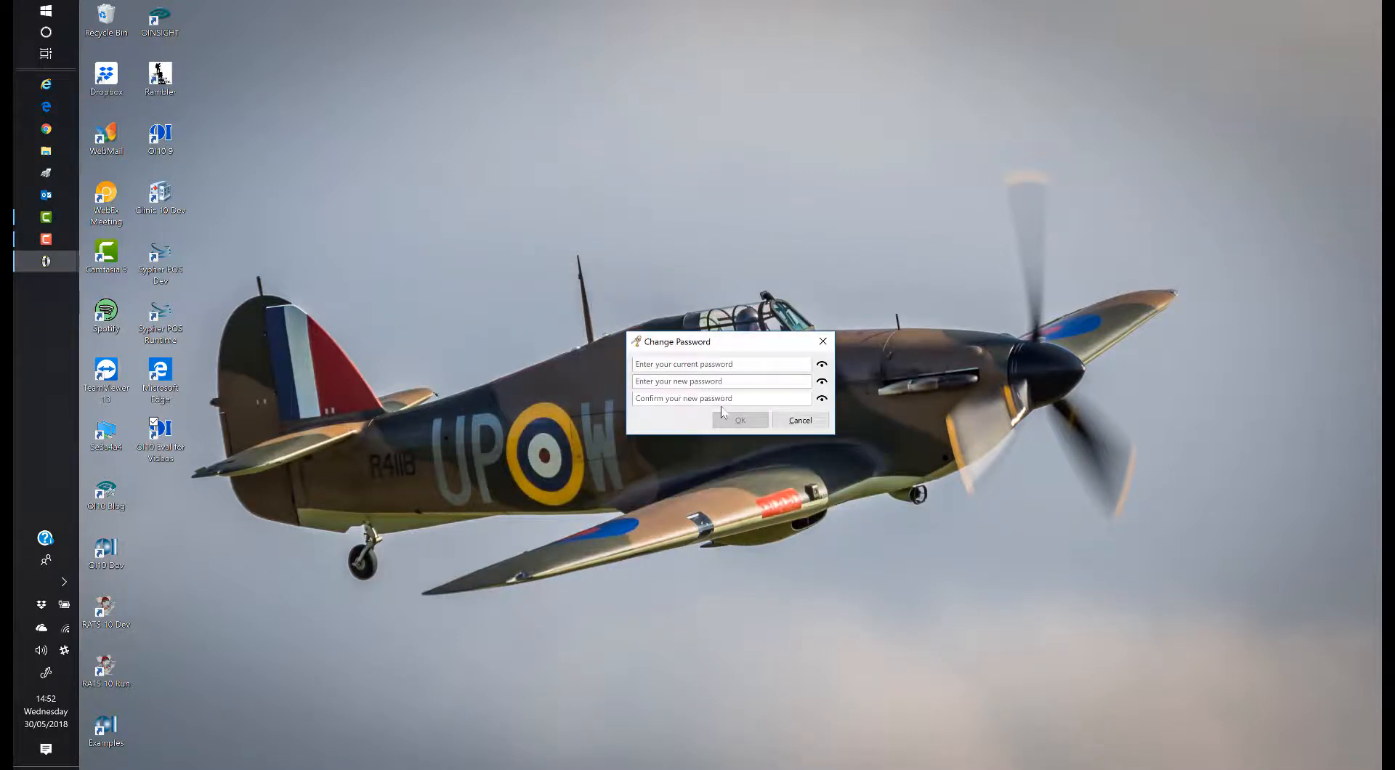
left_click(746, 367)
type("•••••••••••••••••")
key("Tab")
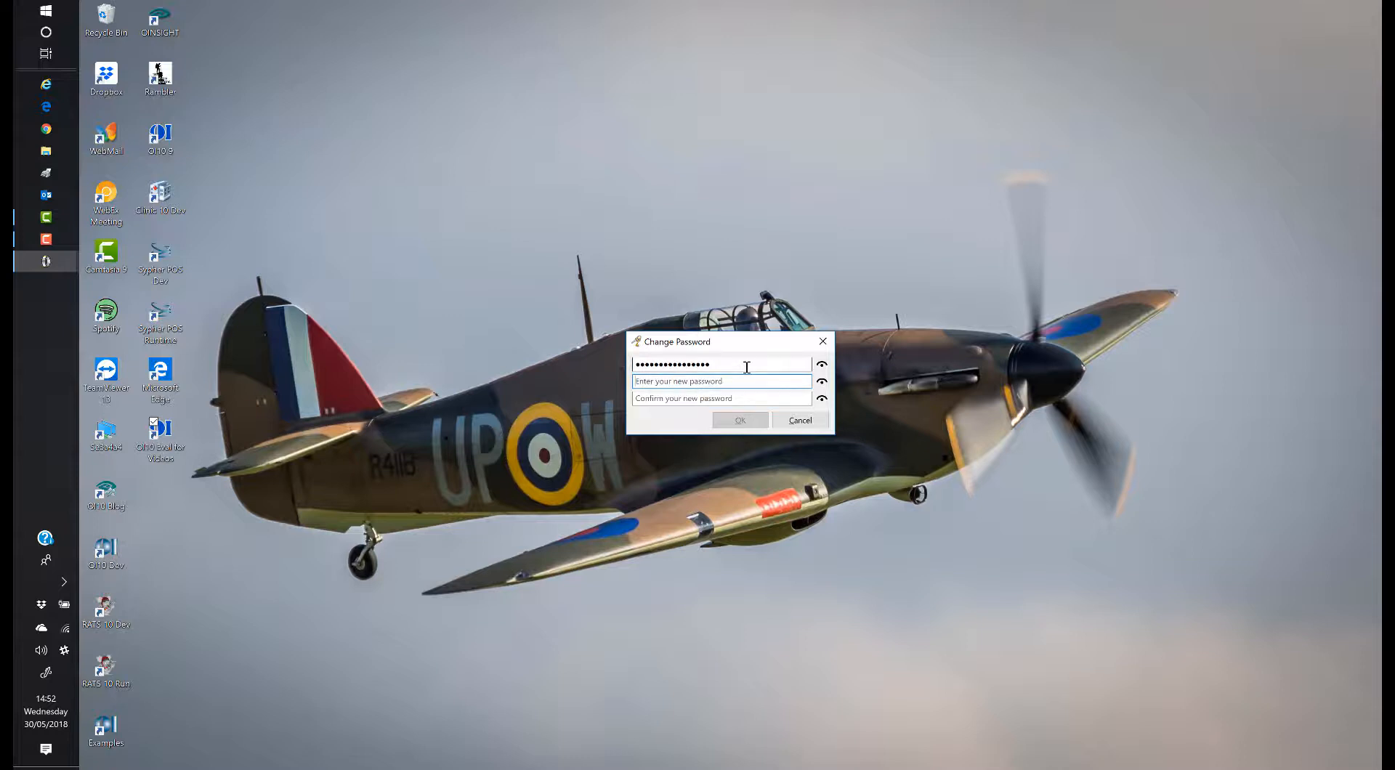
type("••••••••")
key("Tab")
type("•••••2")
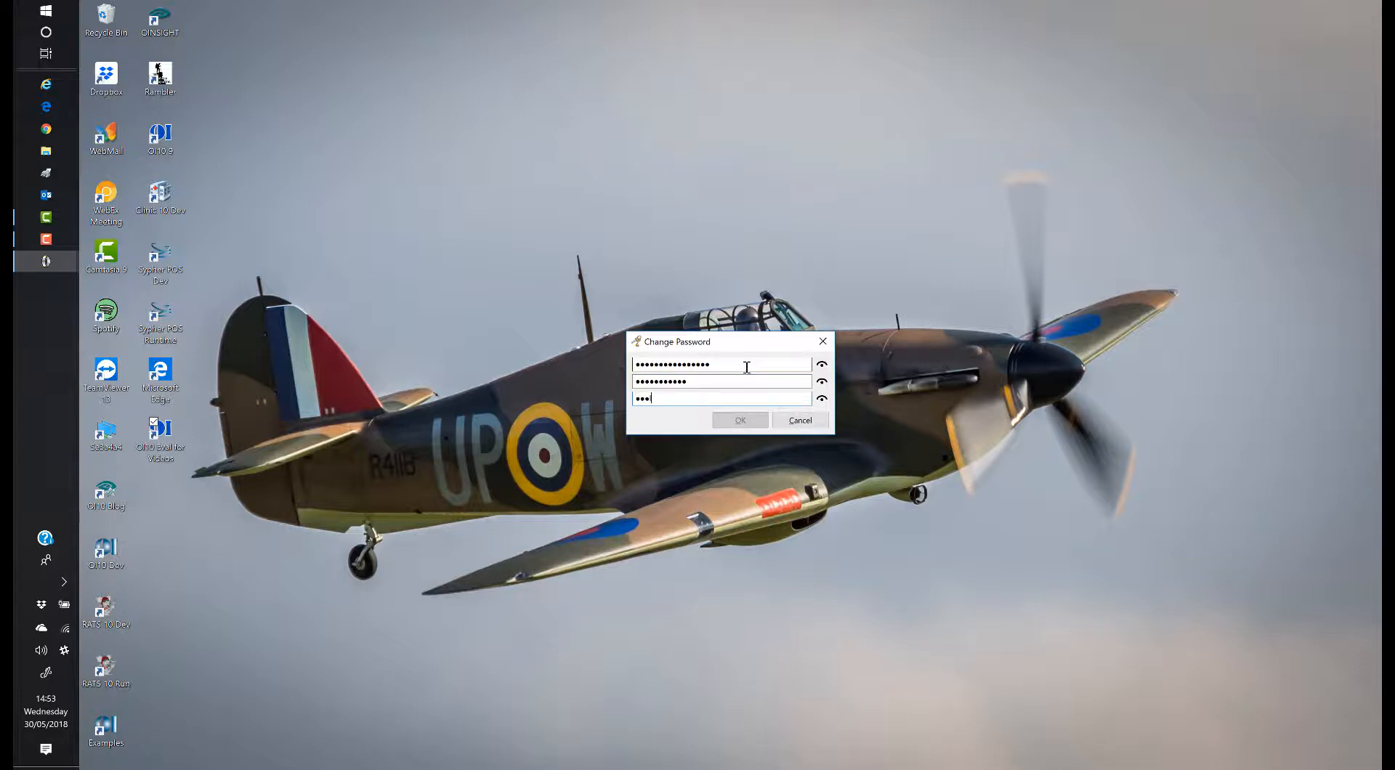
type("•••••")
Step: Reveal both passwords, add the missing letter to the new one, and submit the change
left_click(822, 383)
left_click(645, 383)
type("l")
left_click(824, 384)
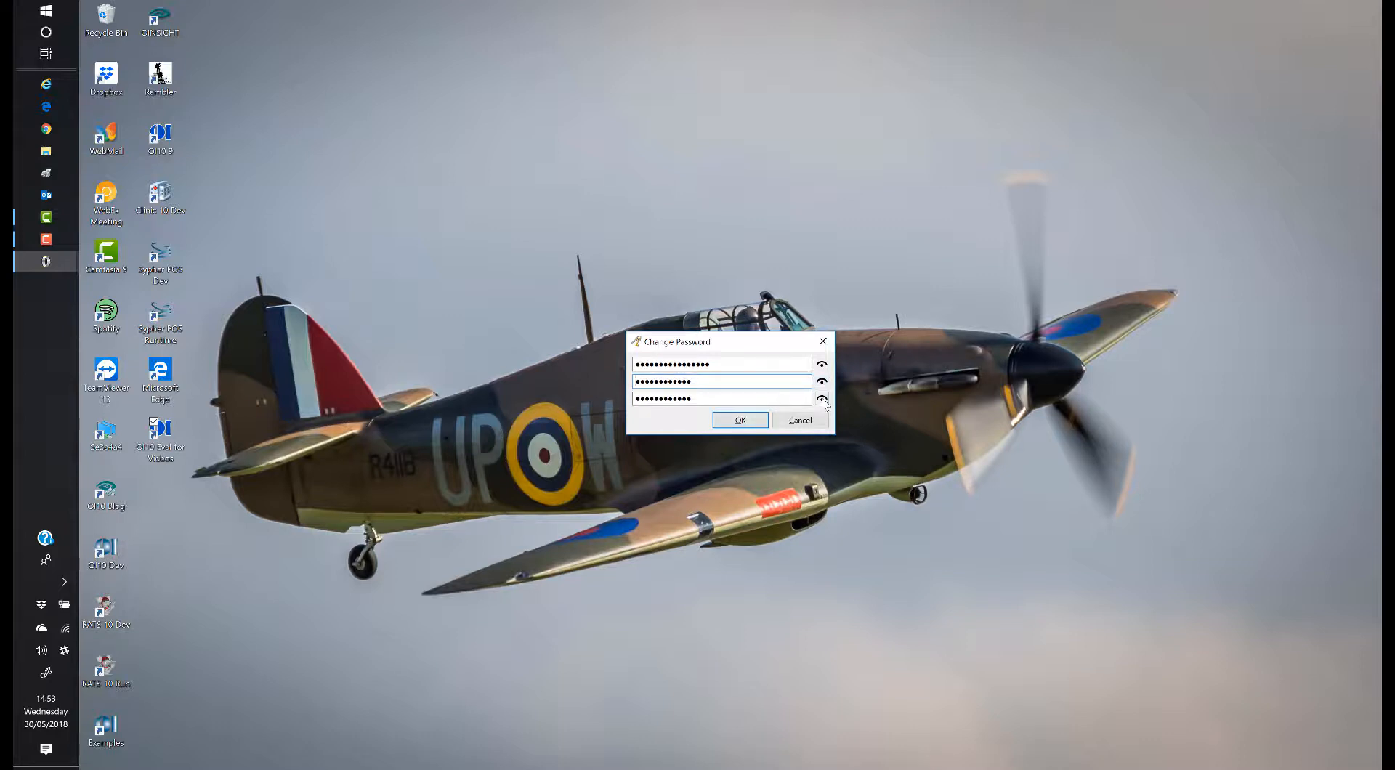
left_click(823, 399)
left_click(741, 420)
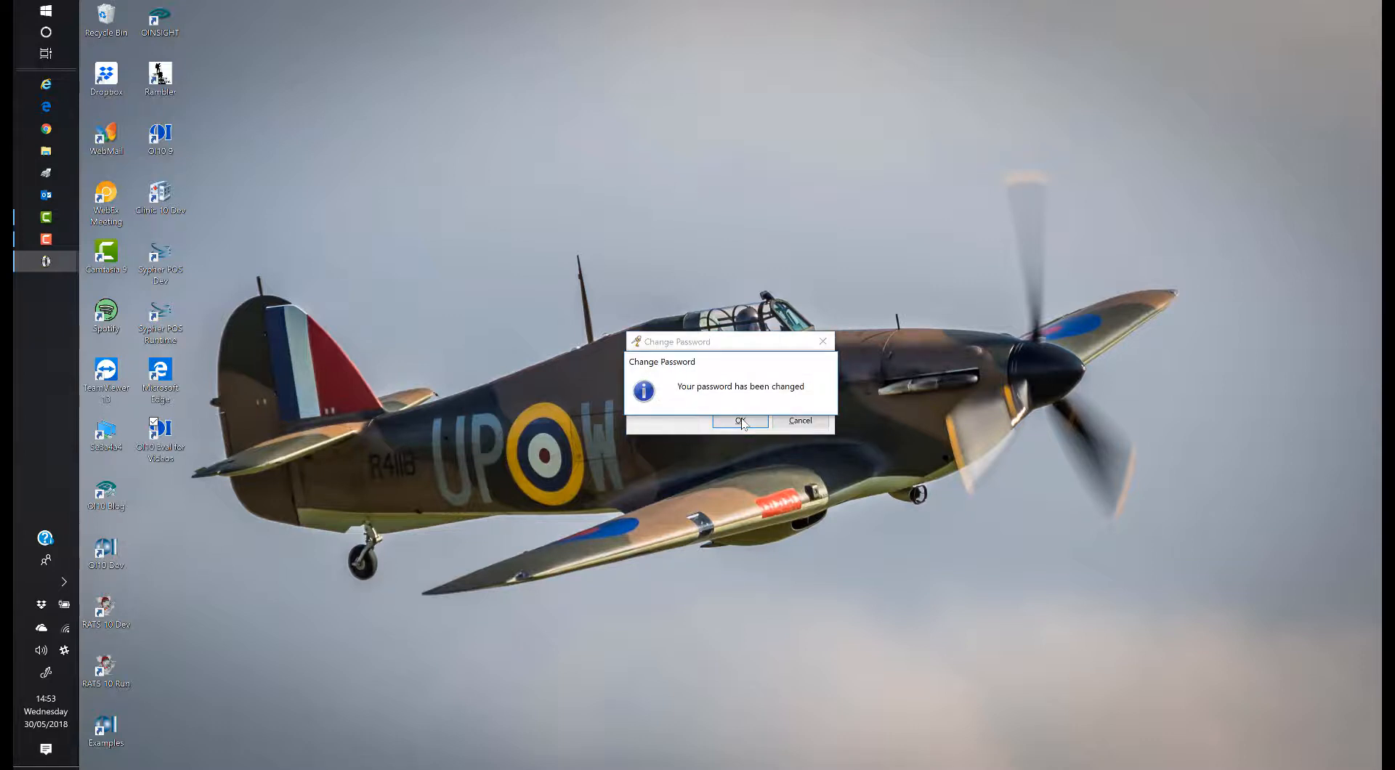
key("Return")
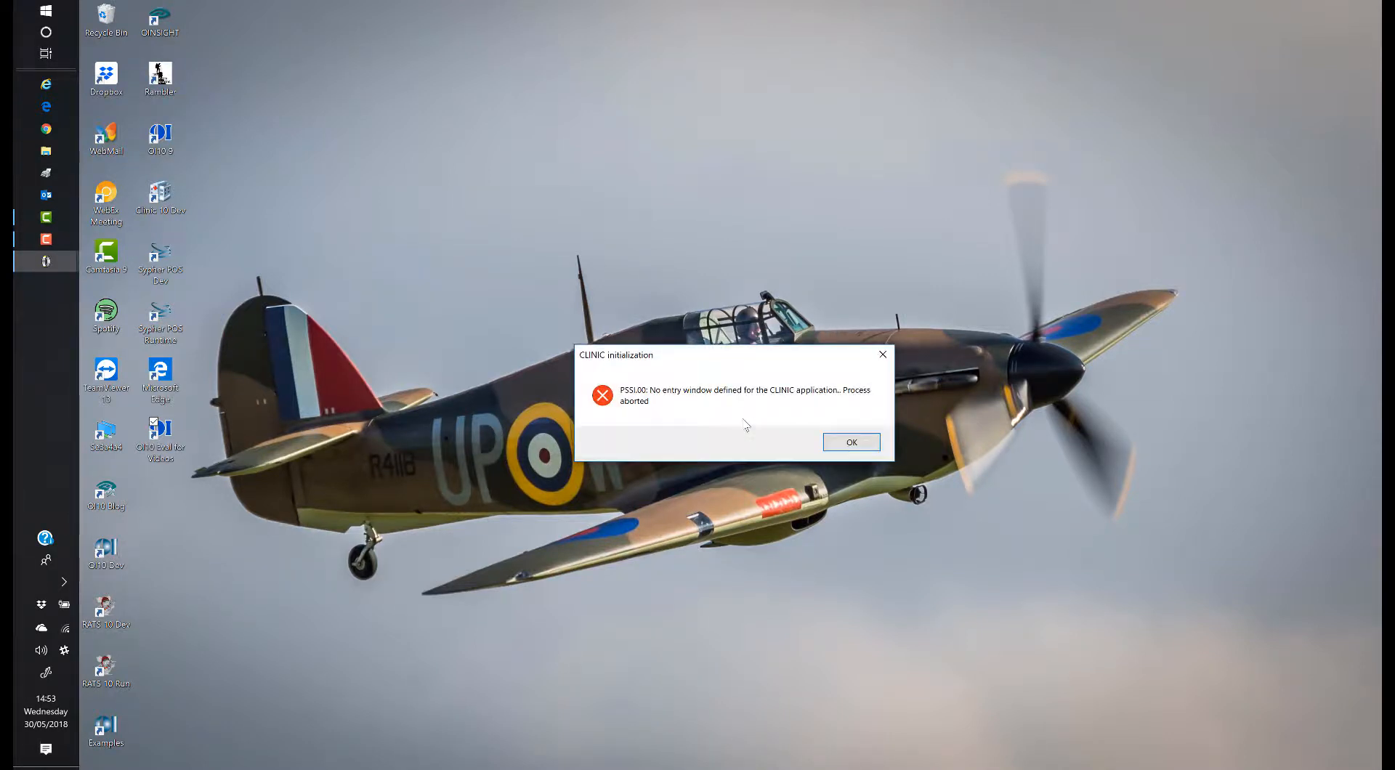
Step: Dismiss the CLINIC initialization error and relaunch OpenInsight from the OI10 Eval shortcut
left_click(847, 442)
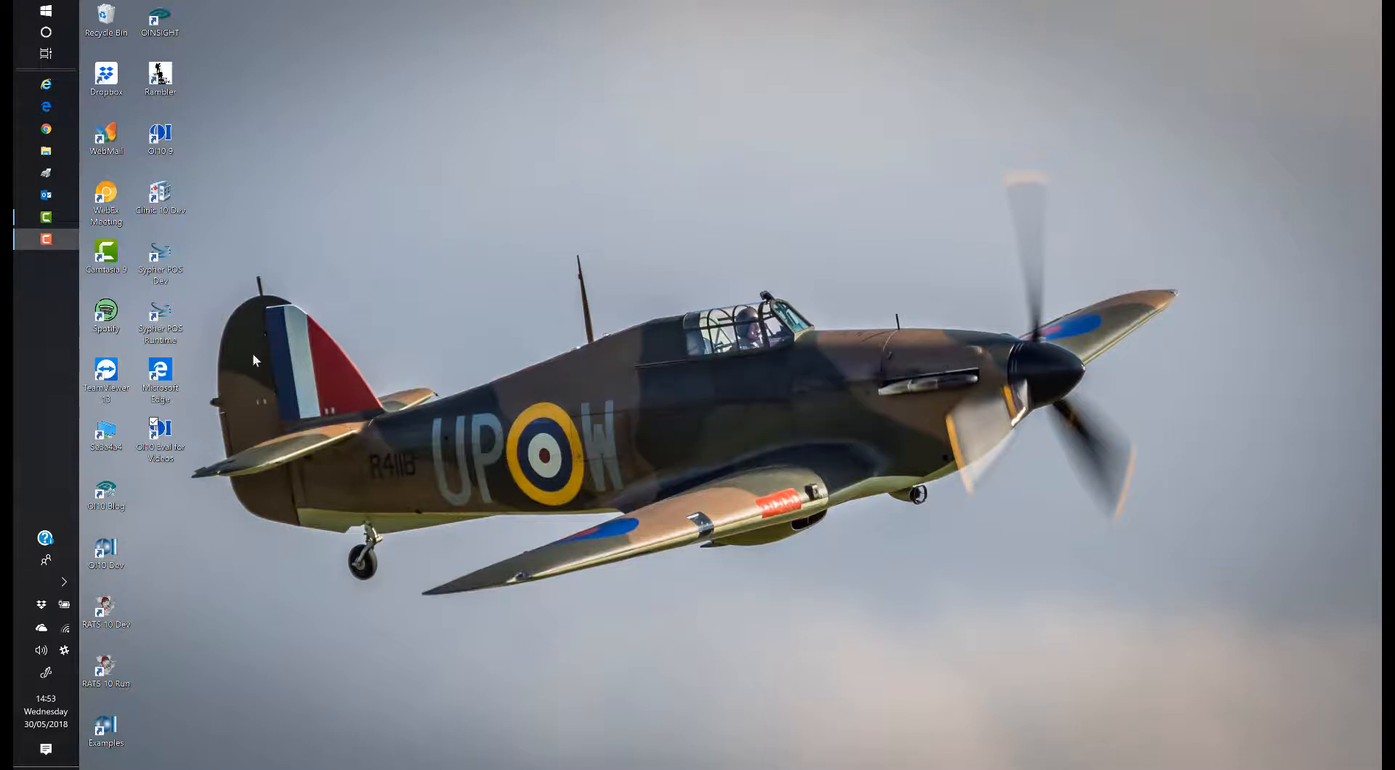
double_click(161, 435)
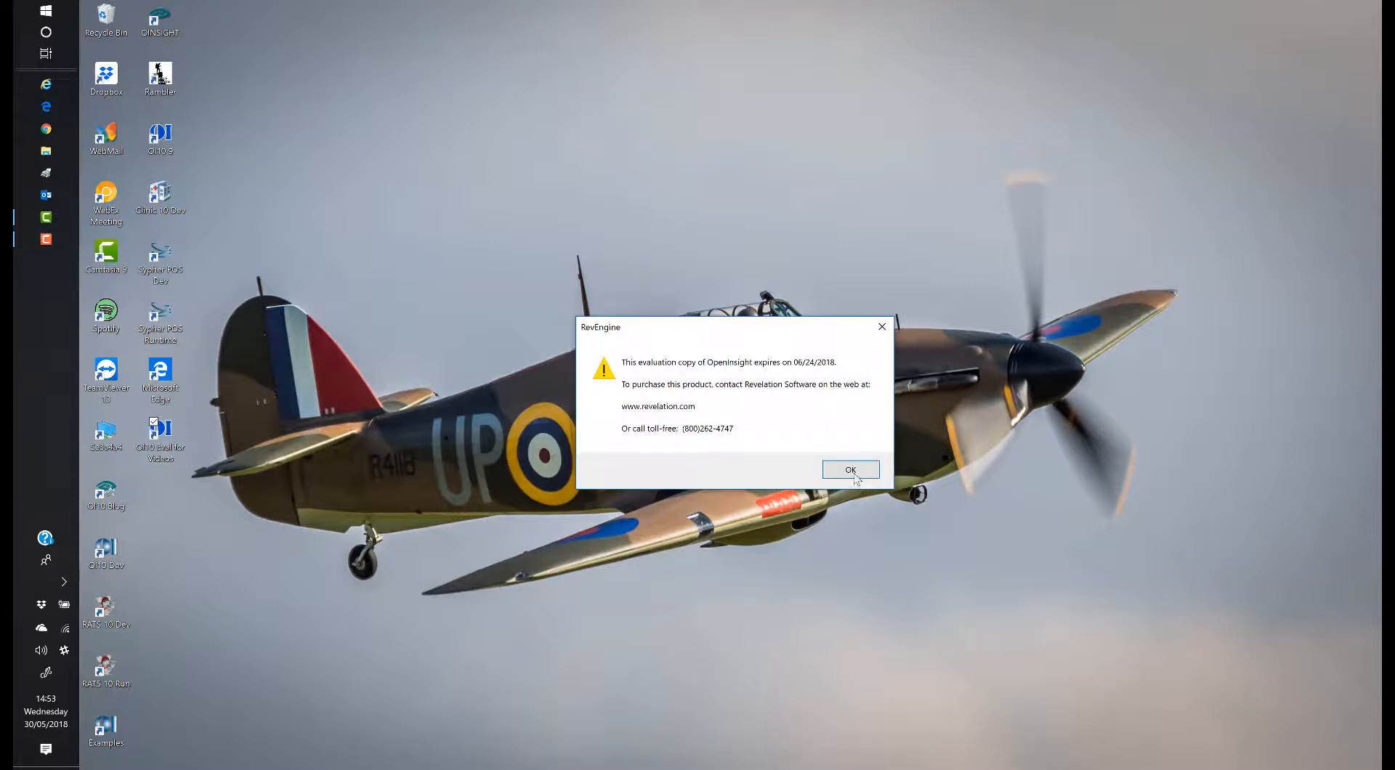
left_click(855, 476)
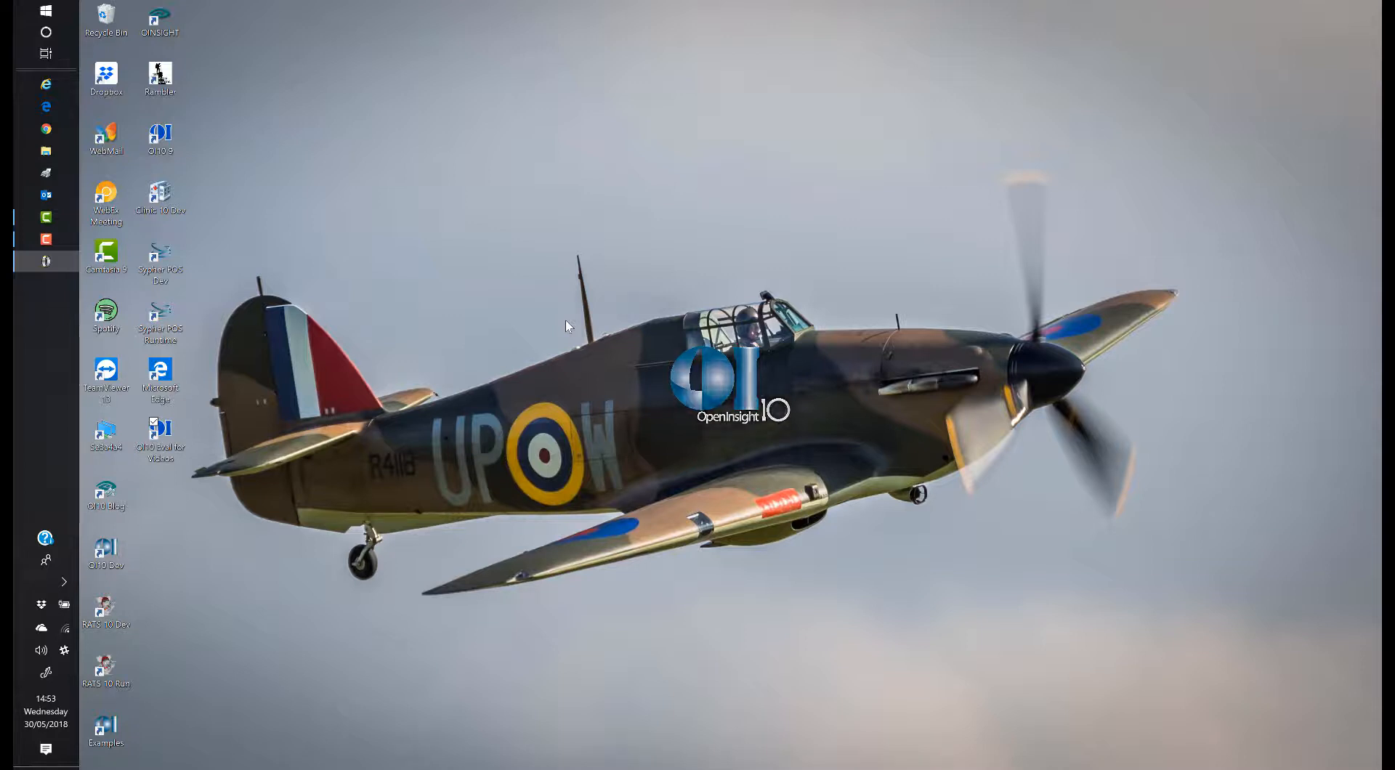
Step: Sign into CLINIC as the developer user, then close the Users page and OpenInsight
left_click(552, 324)
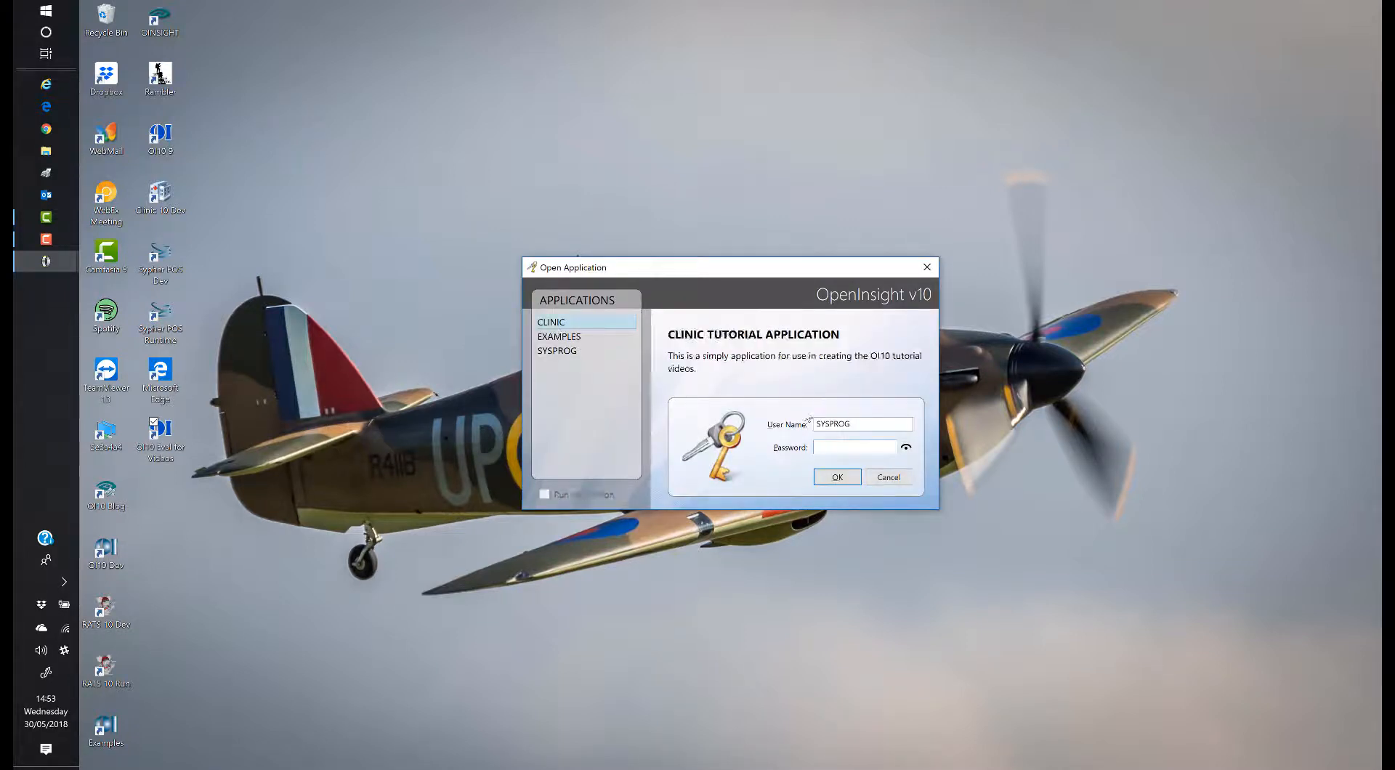
type("CLINIC")
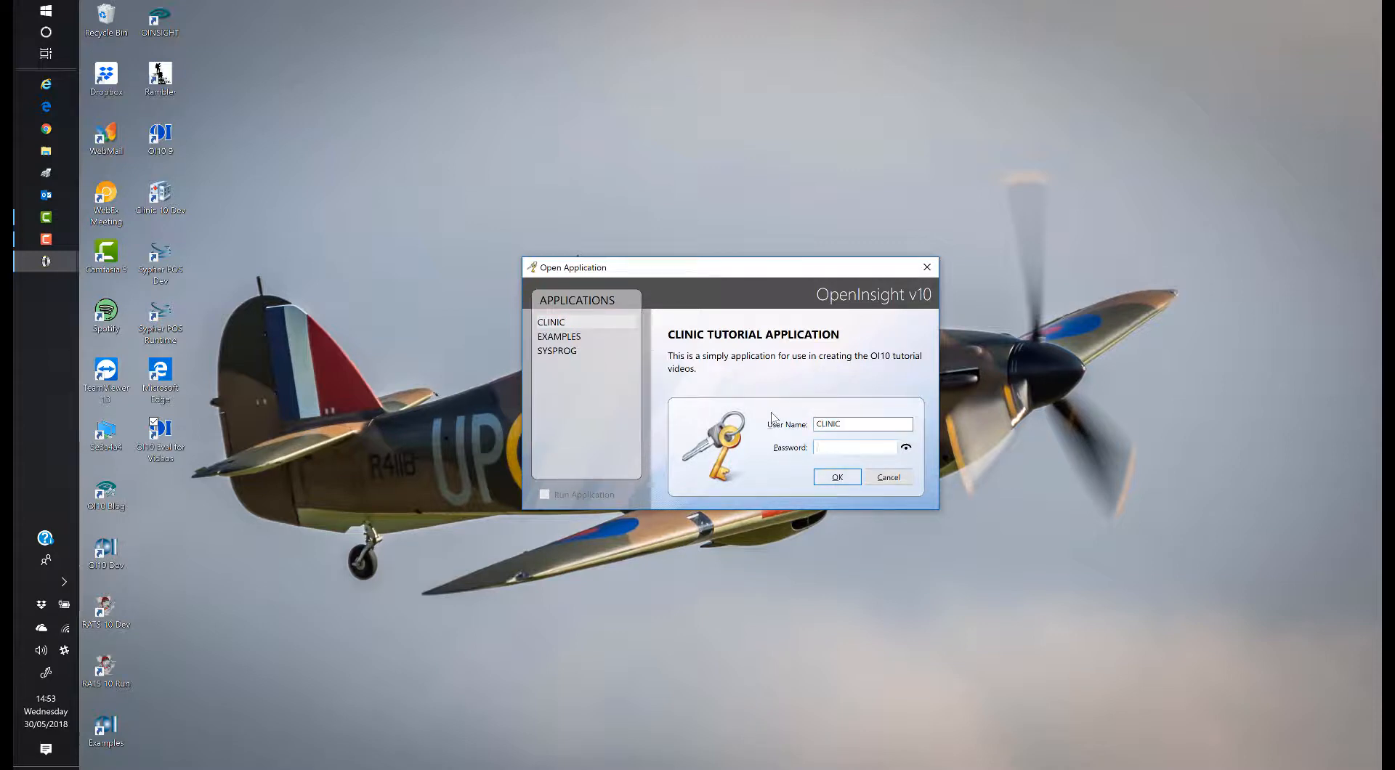
double_click(852, 425)
type("MARTYN")
key("Tab")
type("•••••••••")
left_click(832, 477)
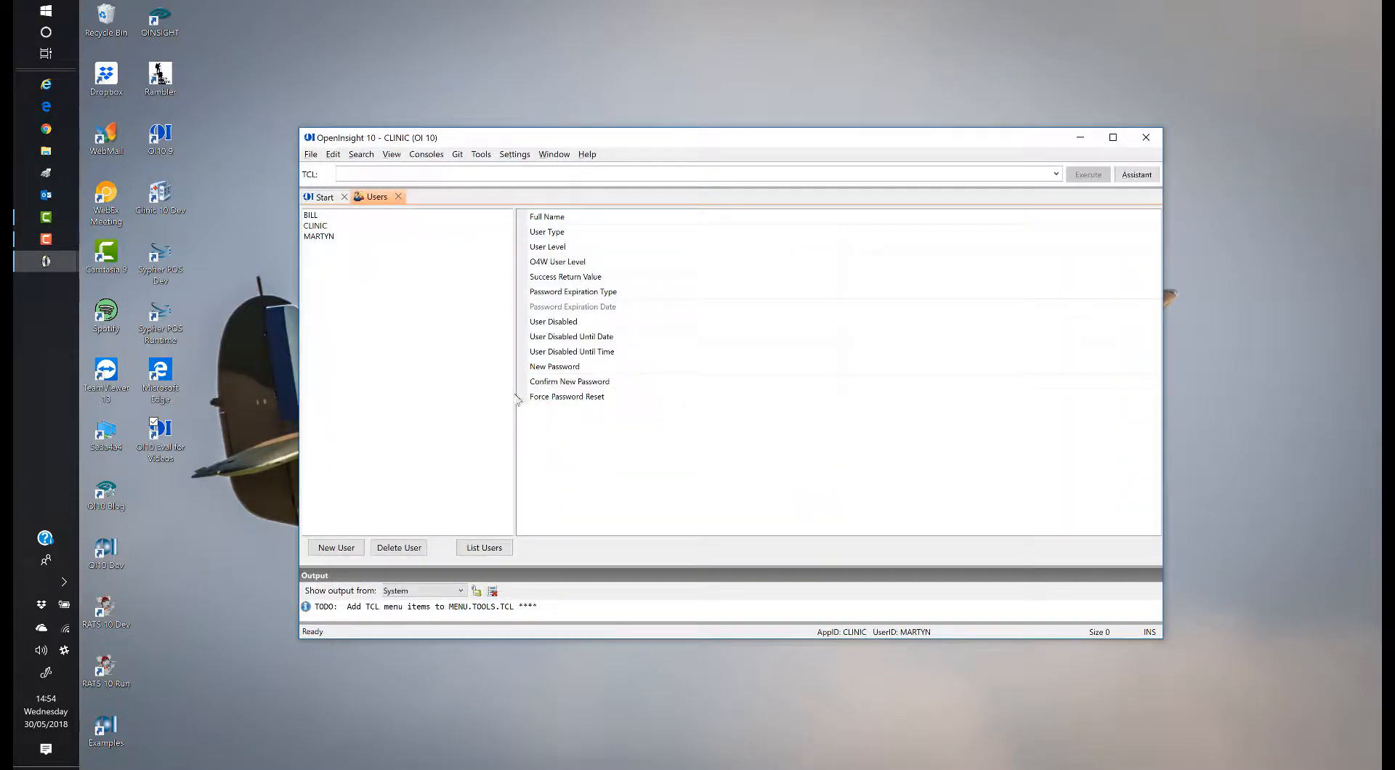
left_click(399, 196)
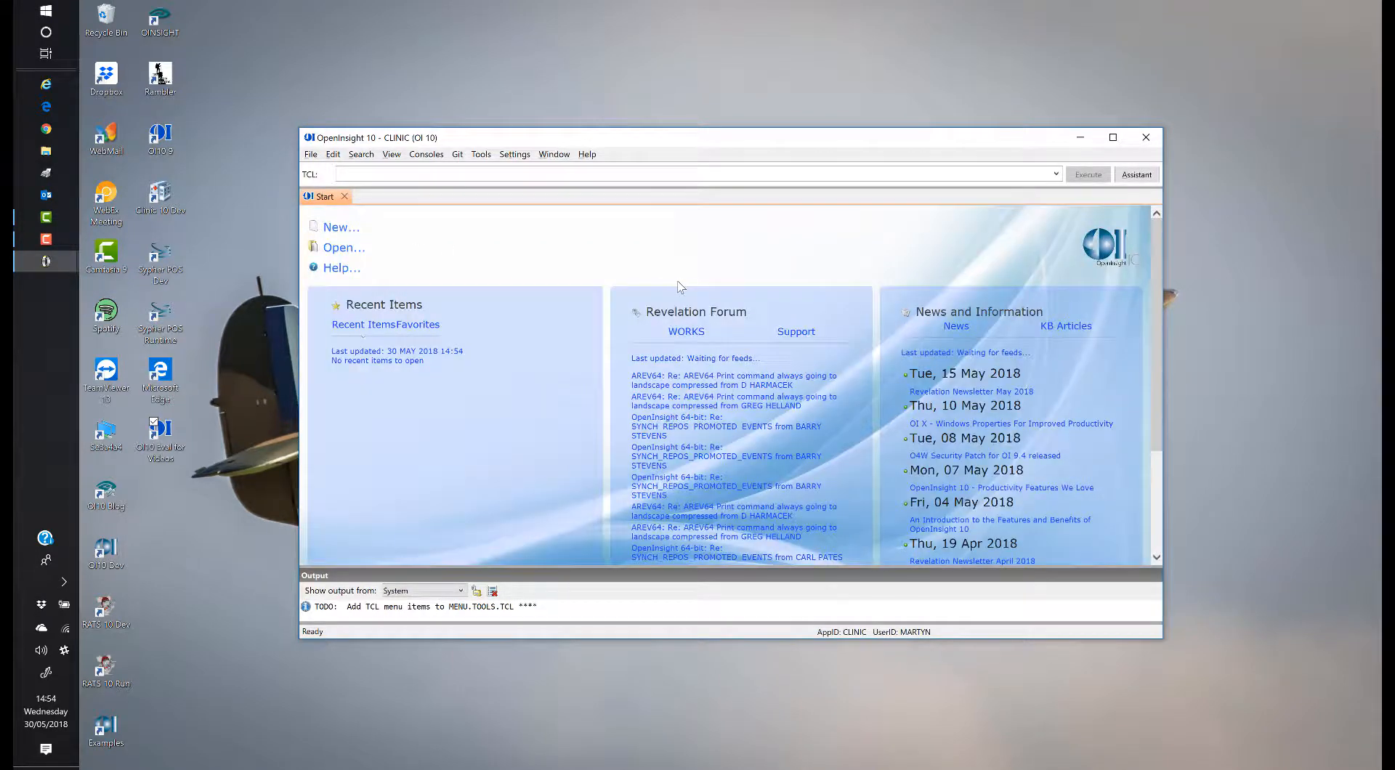
left_click(1159, 137)
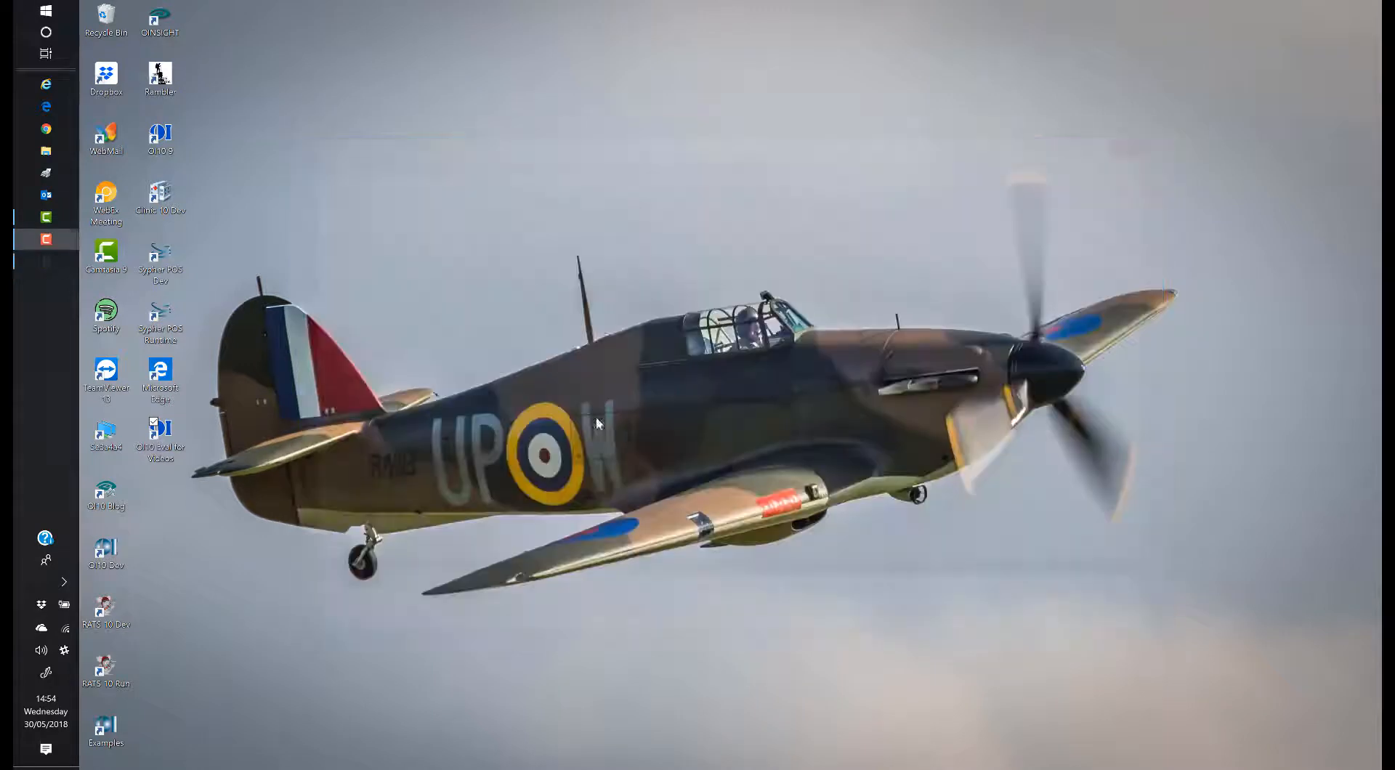
Step: Edit the shortcut's Target to use /AP=CLINIC, the developer user name and password, and /DV=1
right_click(166, 446)
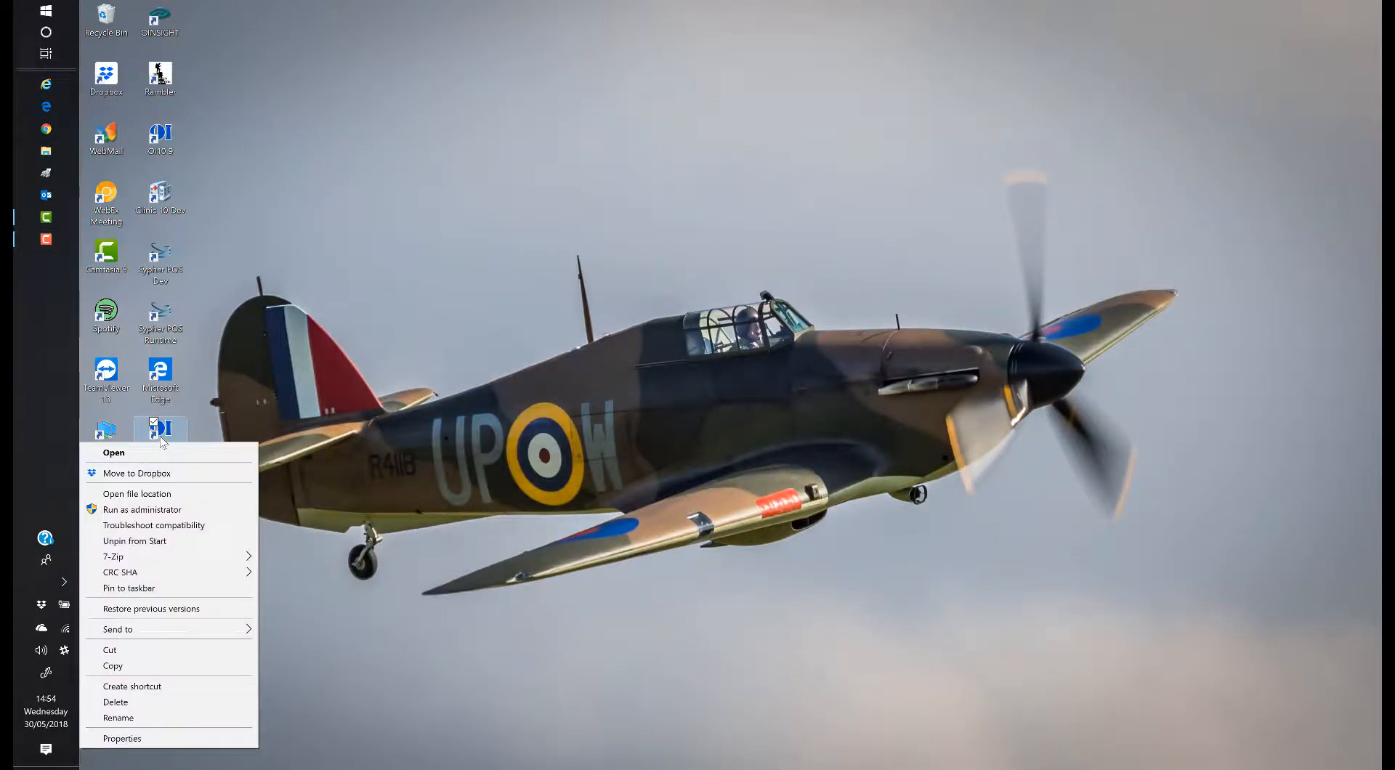
left_click(179, 739)
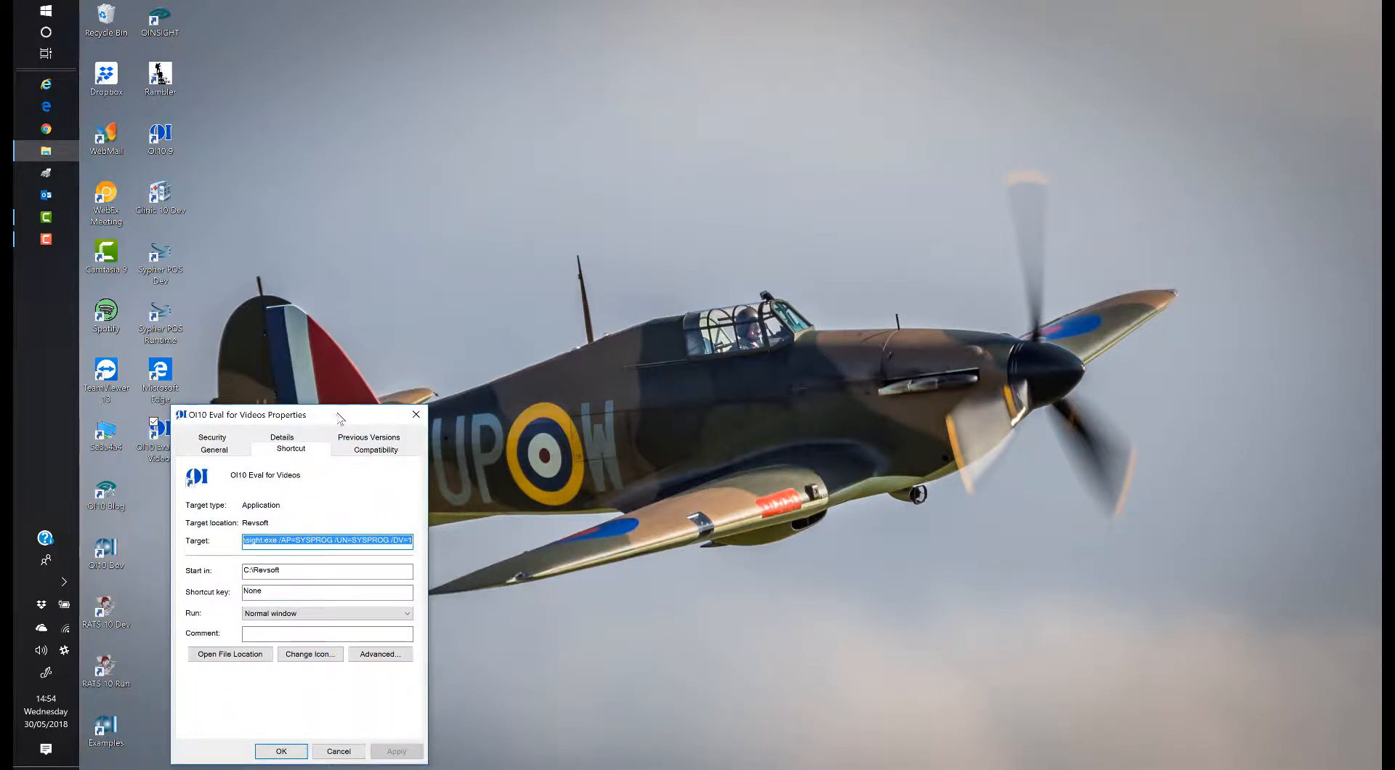
left_click_drag(341, 419, 617, 202)
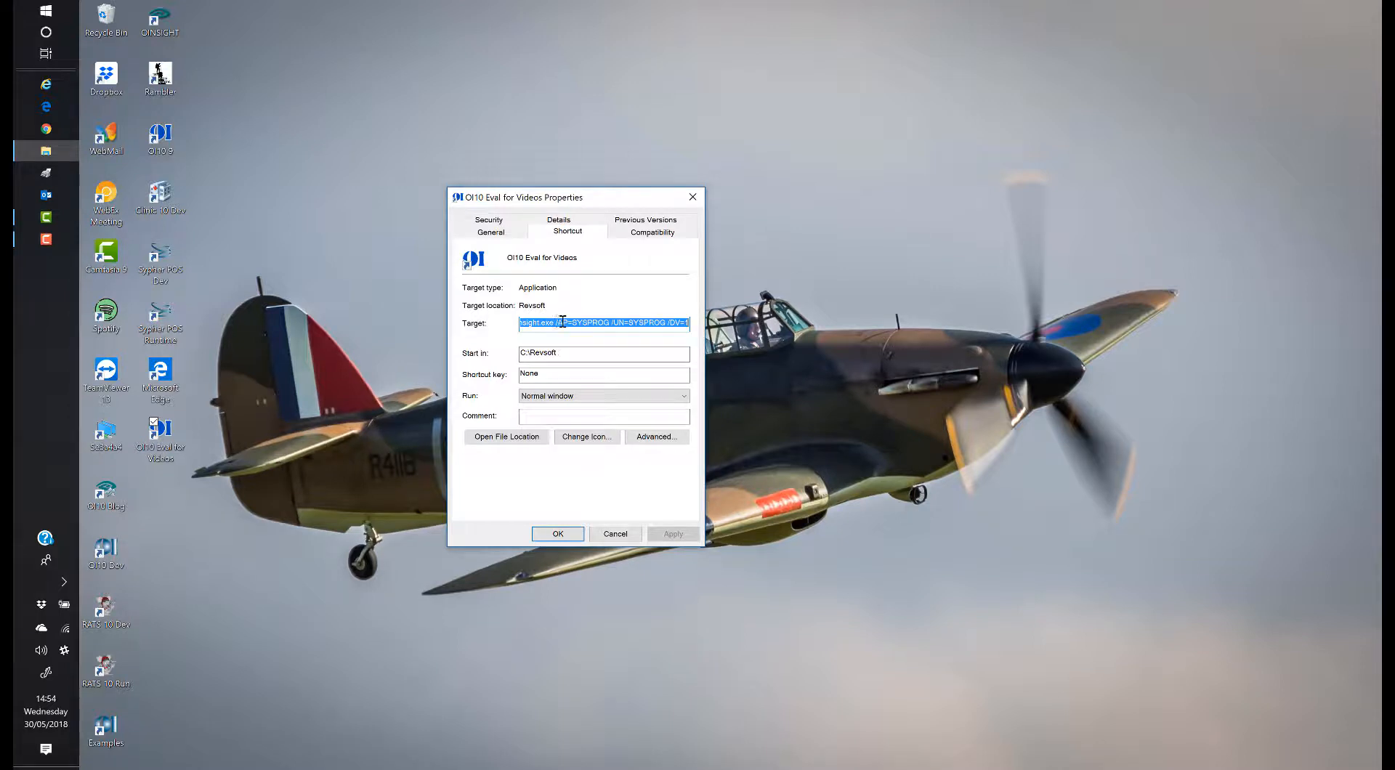
left_click_drag(557, 322, 497, 320)
left_click(603, 322)
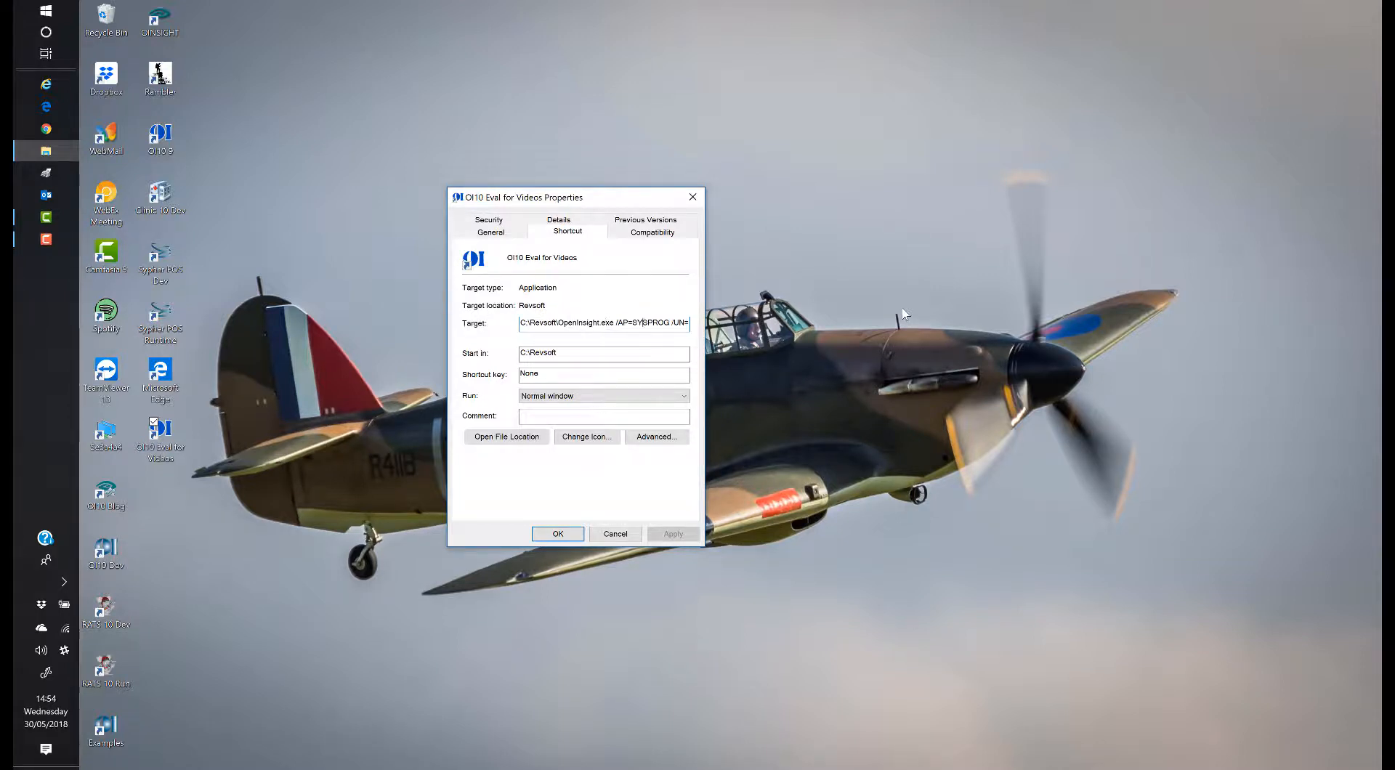
key("shift+Right")
key("shift+Right")
key("shift+Right")
key("shift+Right")
key("shift+Right")
key("shift+Right")
key("shift+Right")
type("CLINIC")
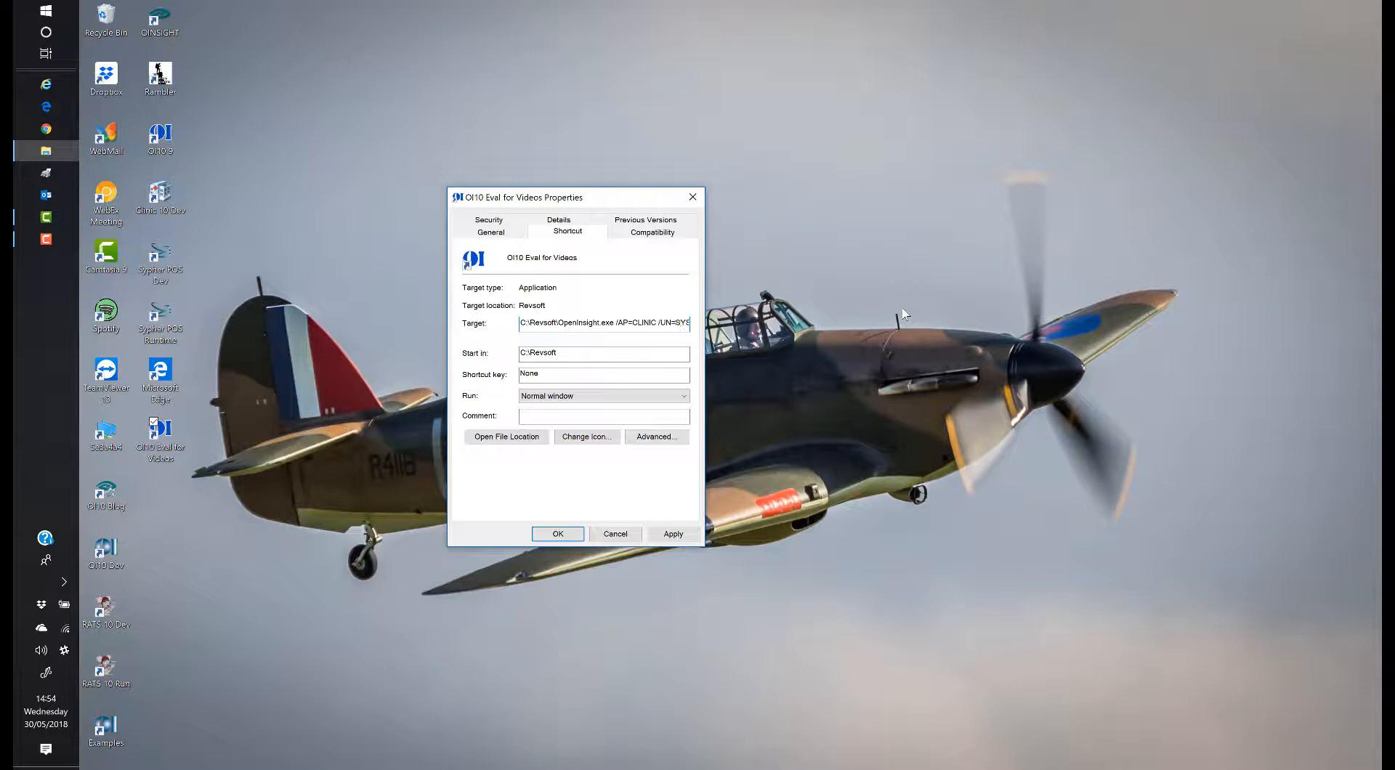
key("shift+Right")
key("shift+Right")
key("shift+Right")
key("shift+Right")
key("shift+Right")
key("shift+Right")
key("shift+Right")
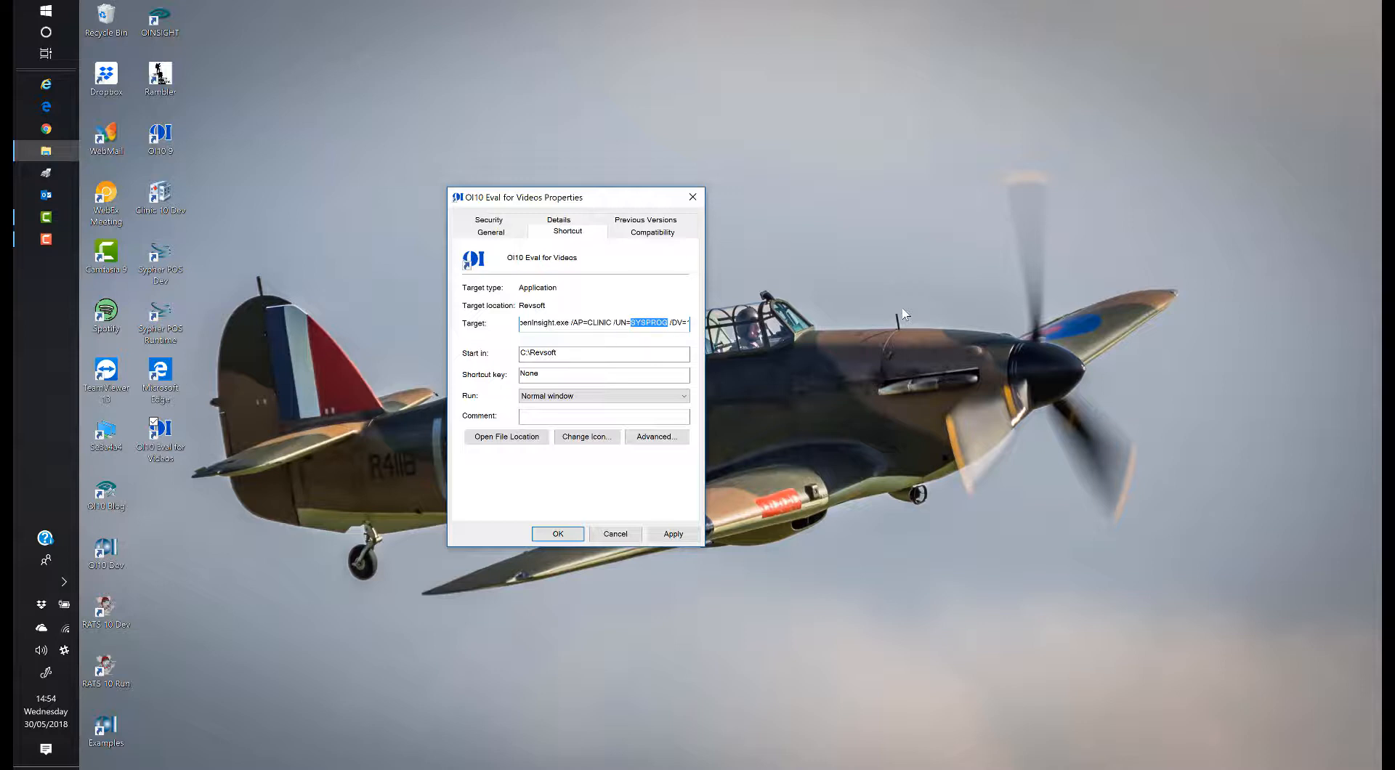
type("Masrty")
type("n")
key("BackSpace")
key("BackSpace")
key("BackSpace")
key("BackSpace")
key("BackSpace")
key("BackSpace")
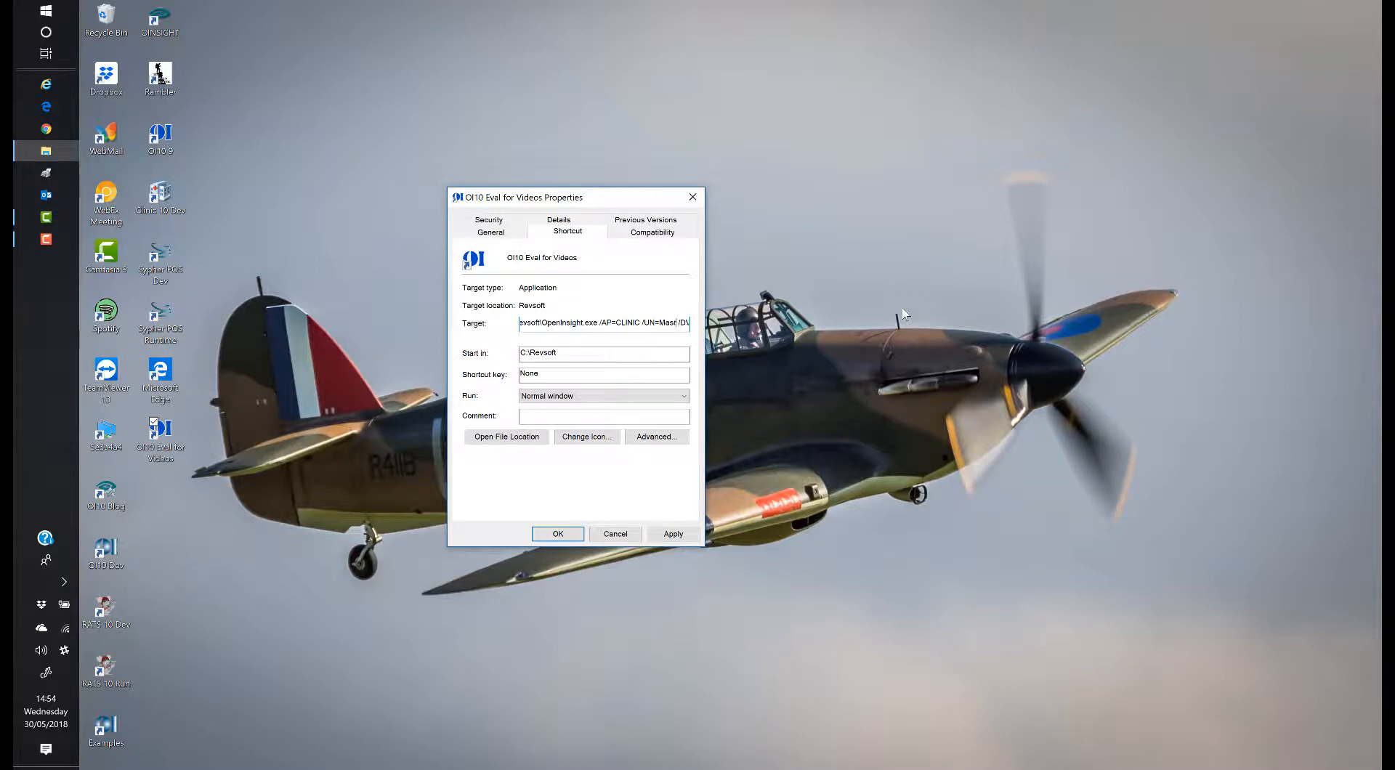
type("/DV=1ARTYN")
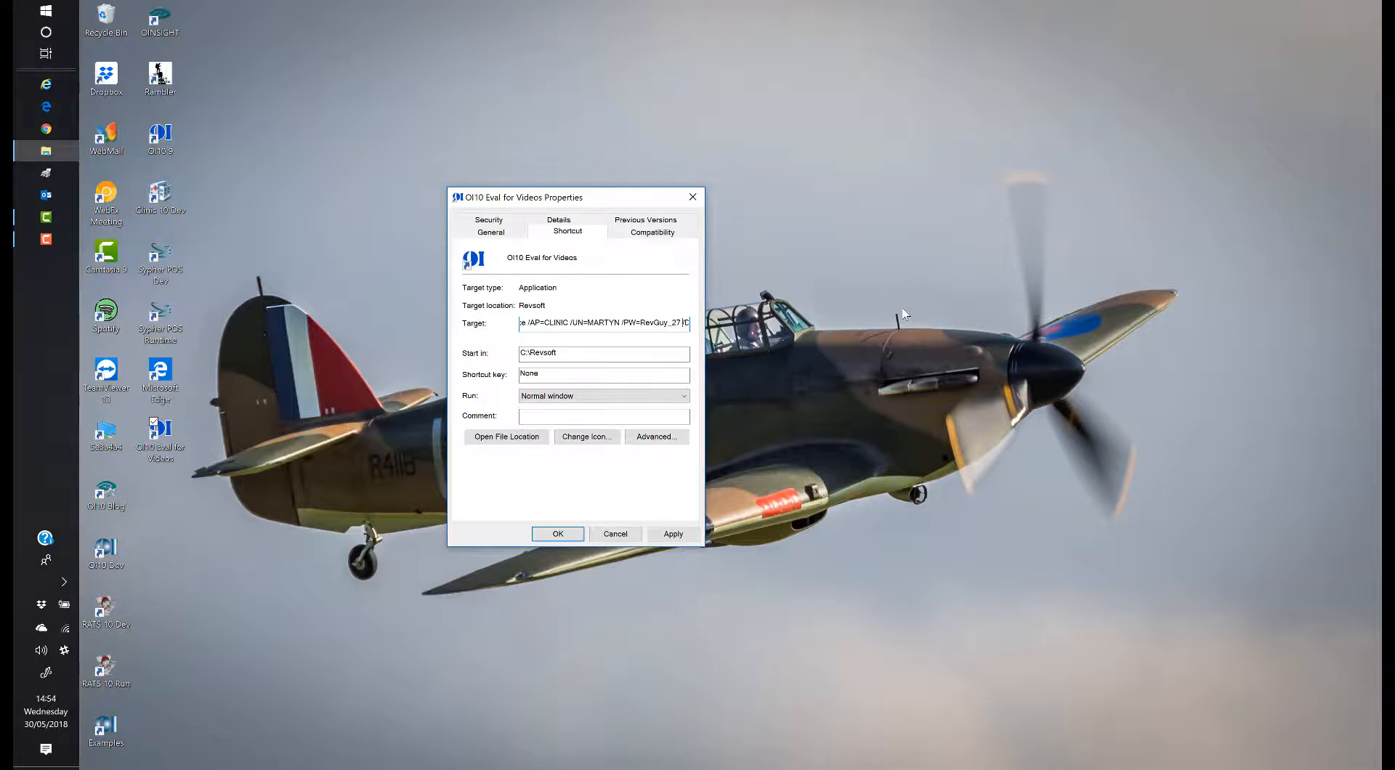
key("Right")
key("Right")
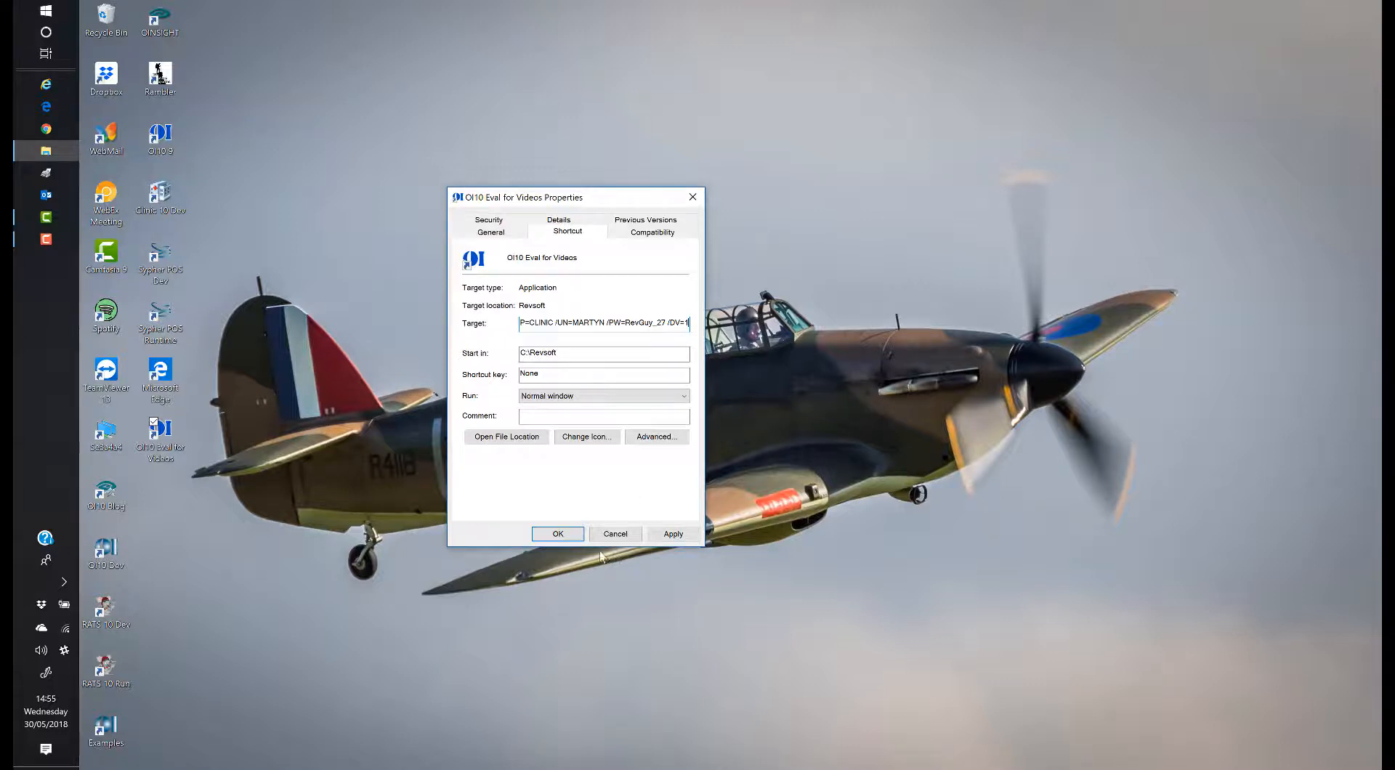
Step: Apply the new shortcut target, then launch it and dismiss the expiry notice
left_click(673, 534)
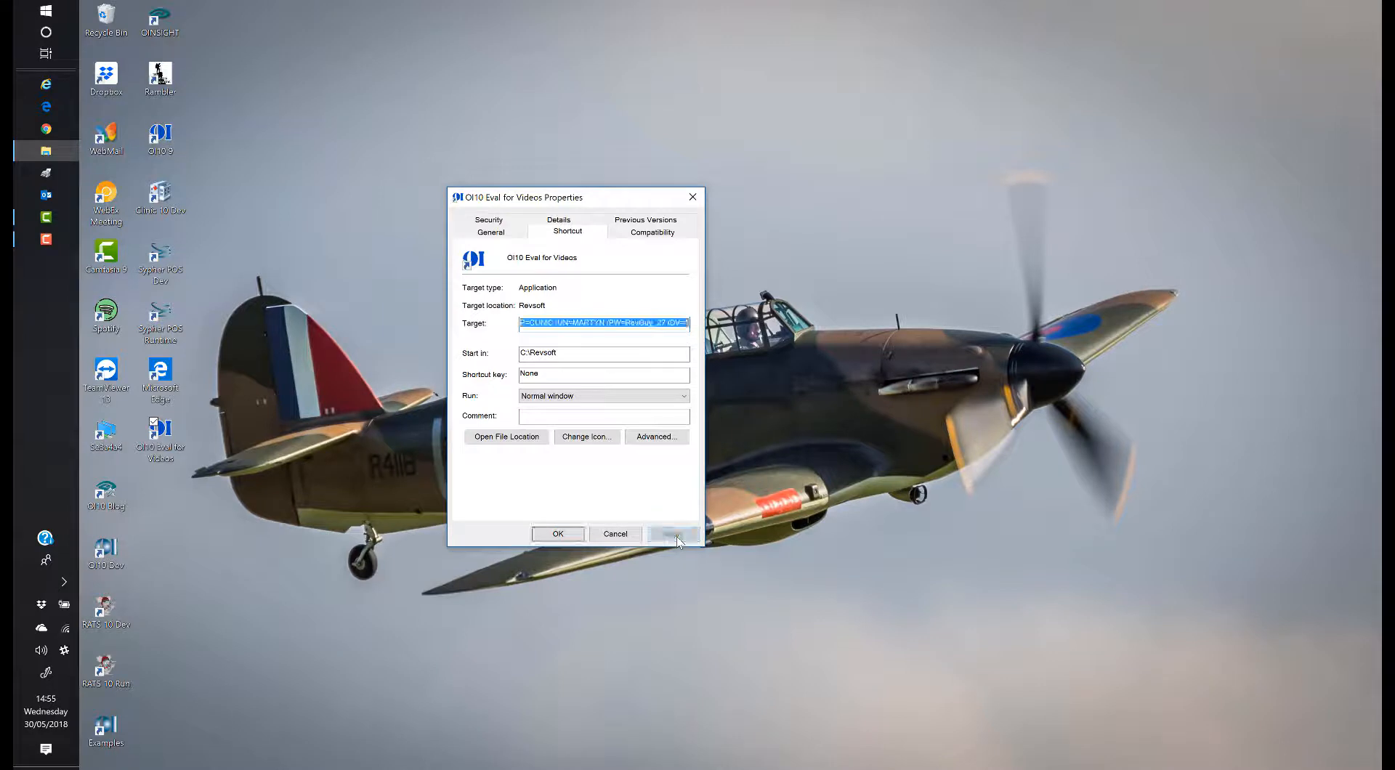
left_click(558, 534)
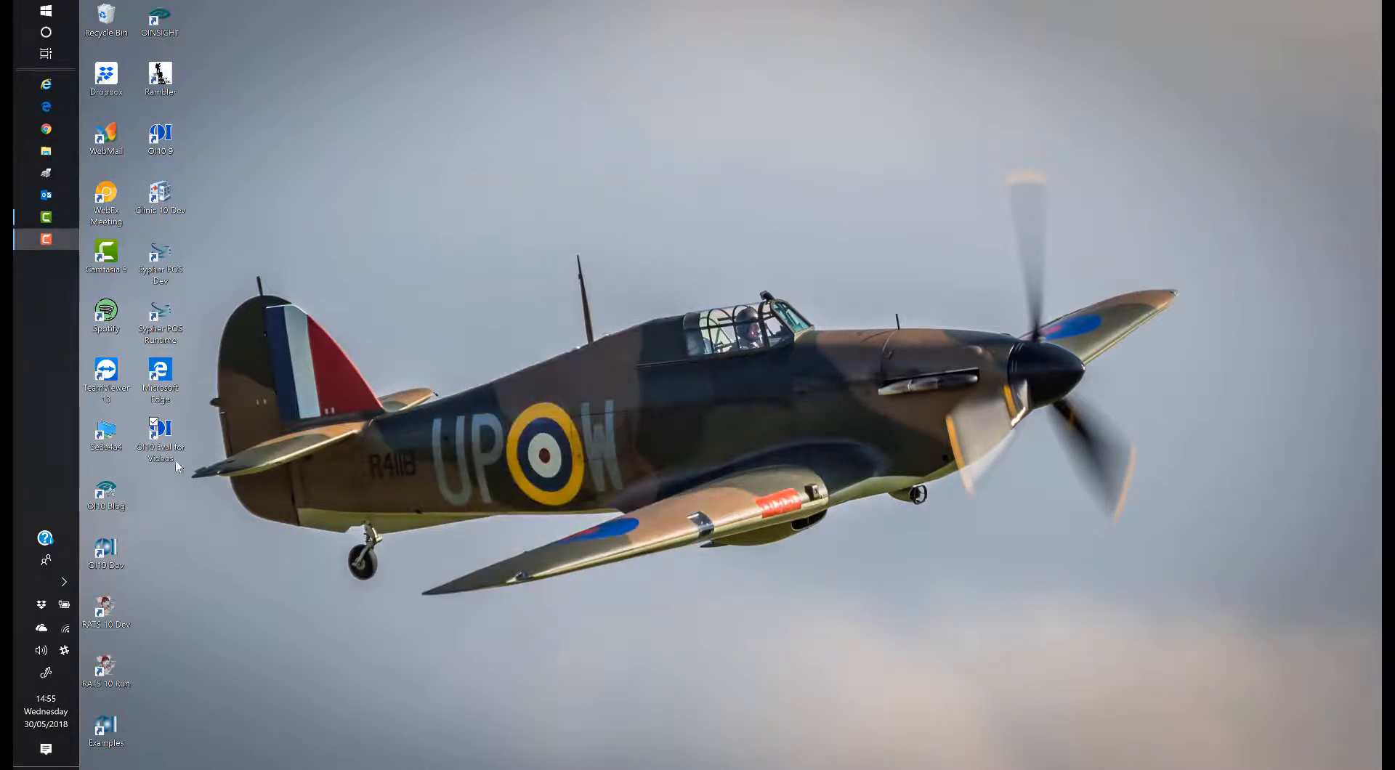
double_click(157, 451)
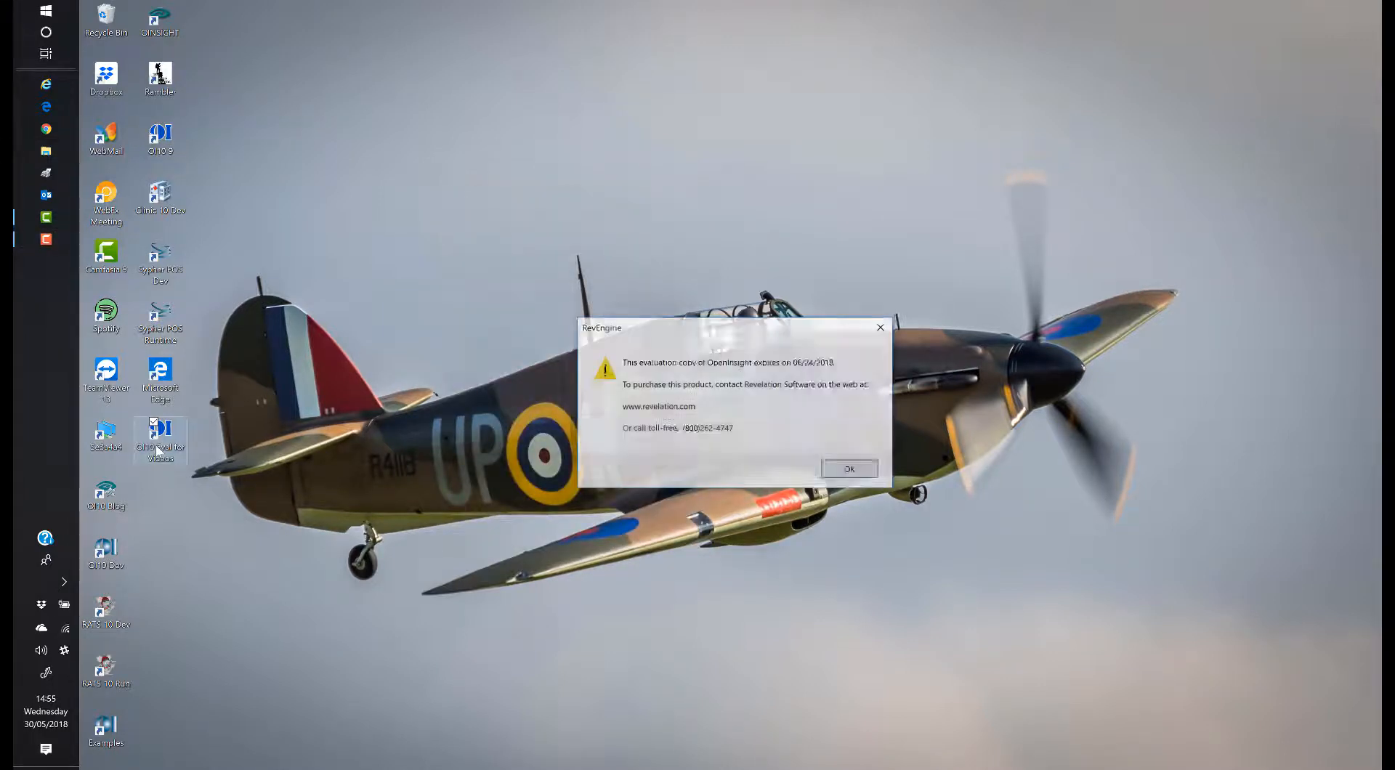
left_click(850, 471)
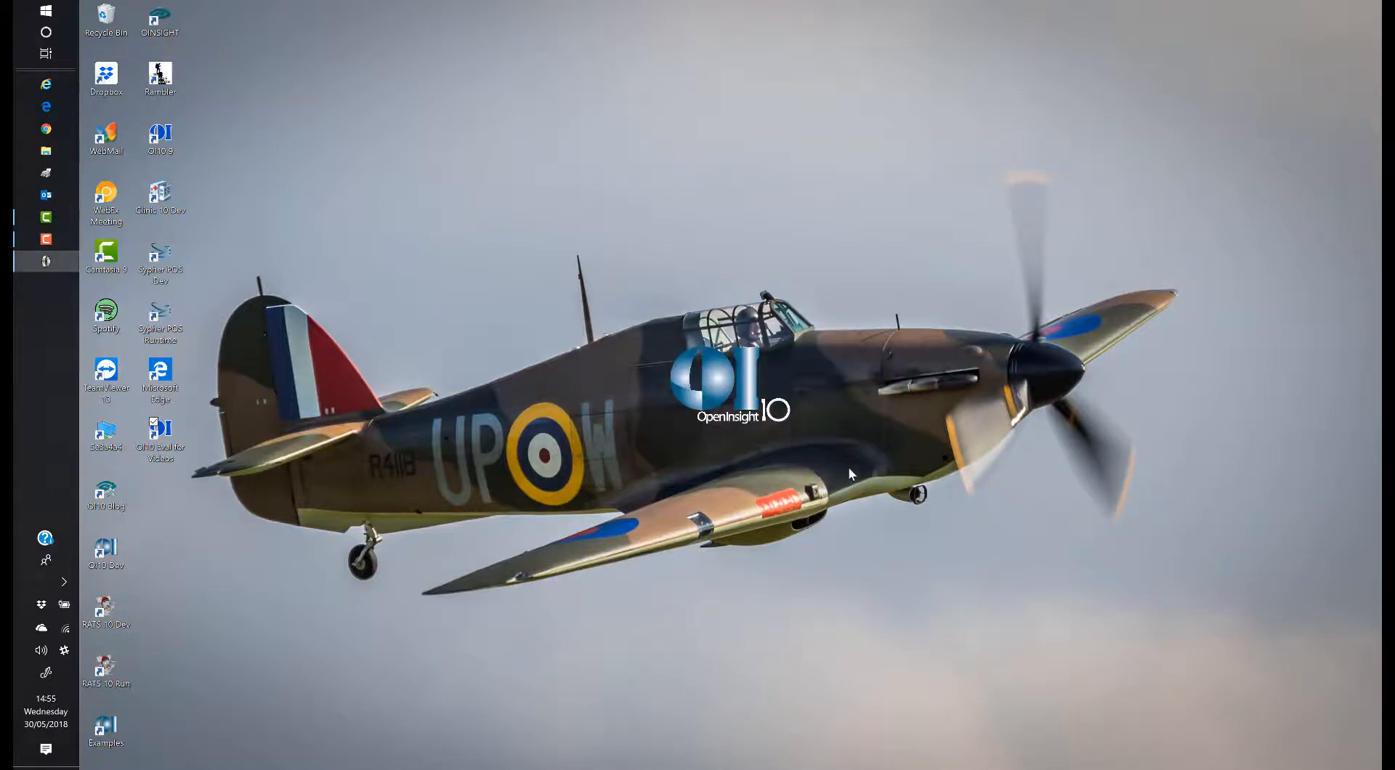